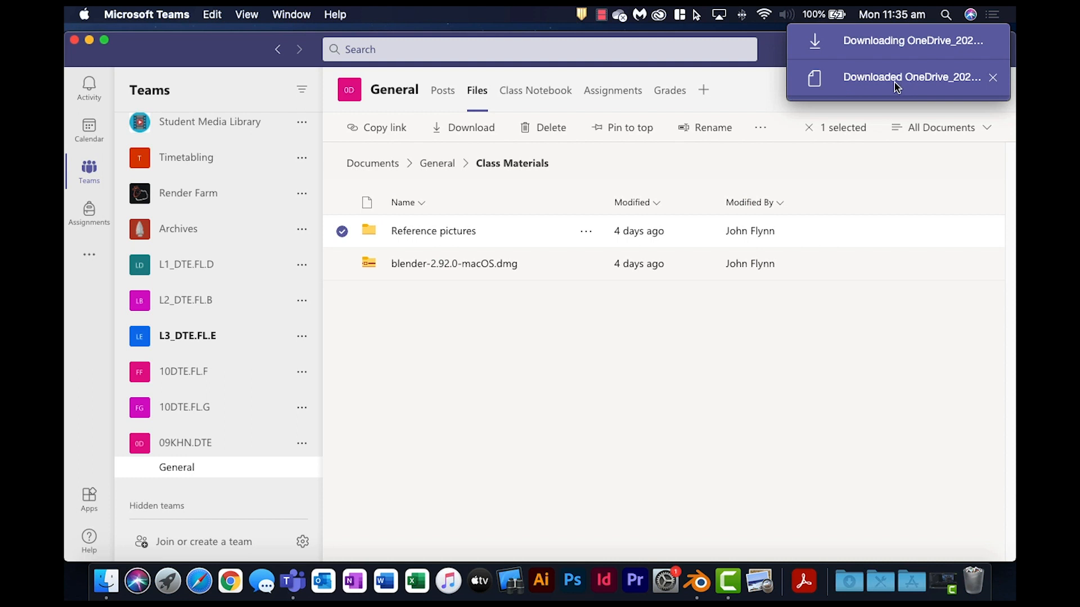
- Switch to Finder and extract the downloaded OneDrive zip archive in the Downloads folder
click(107, 588)
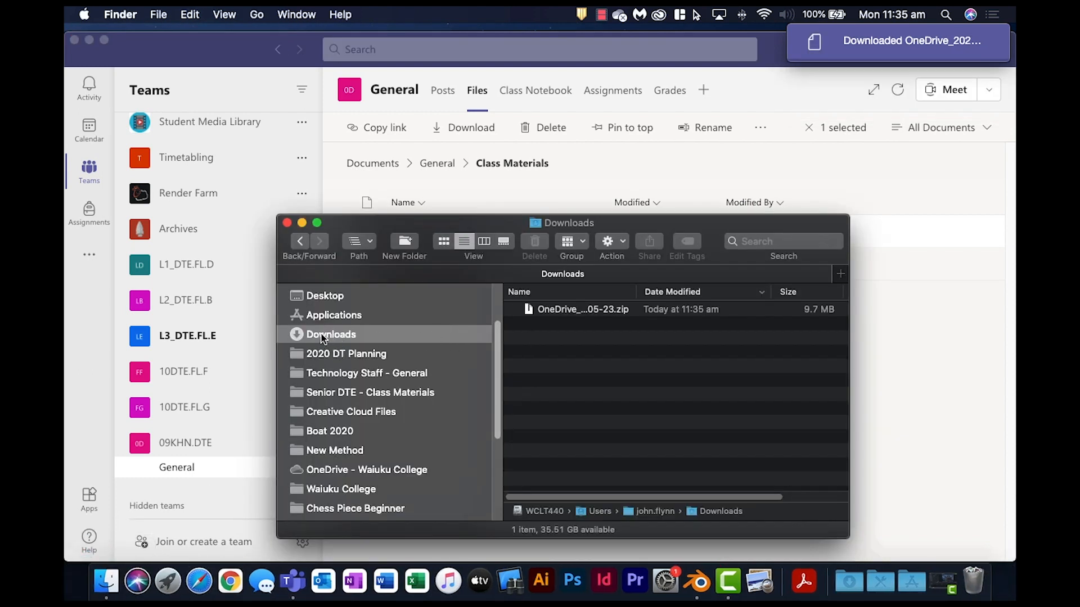
click(562, 309)
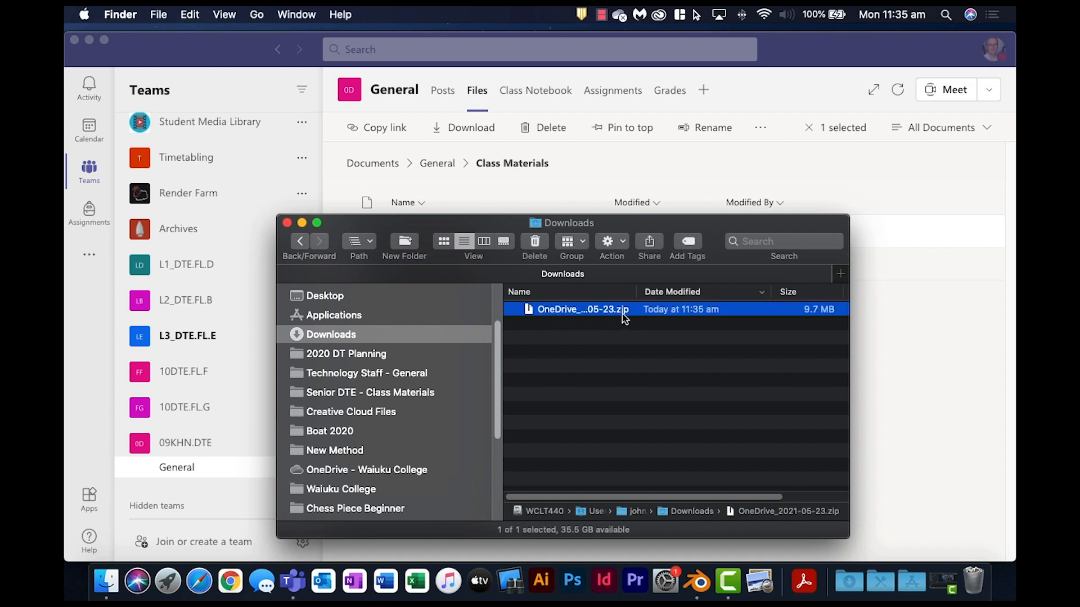
double_click(559, 312)
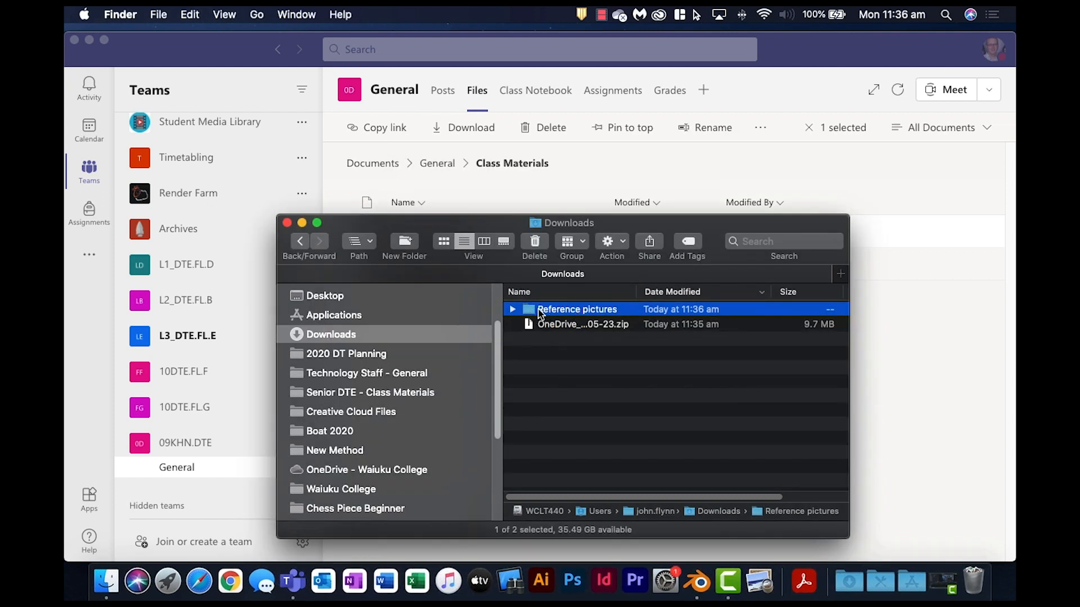
drag(481, 224, 503, 154)
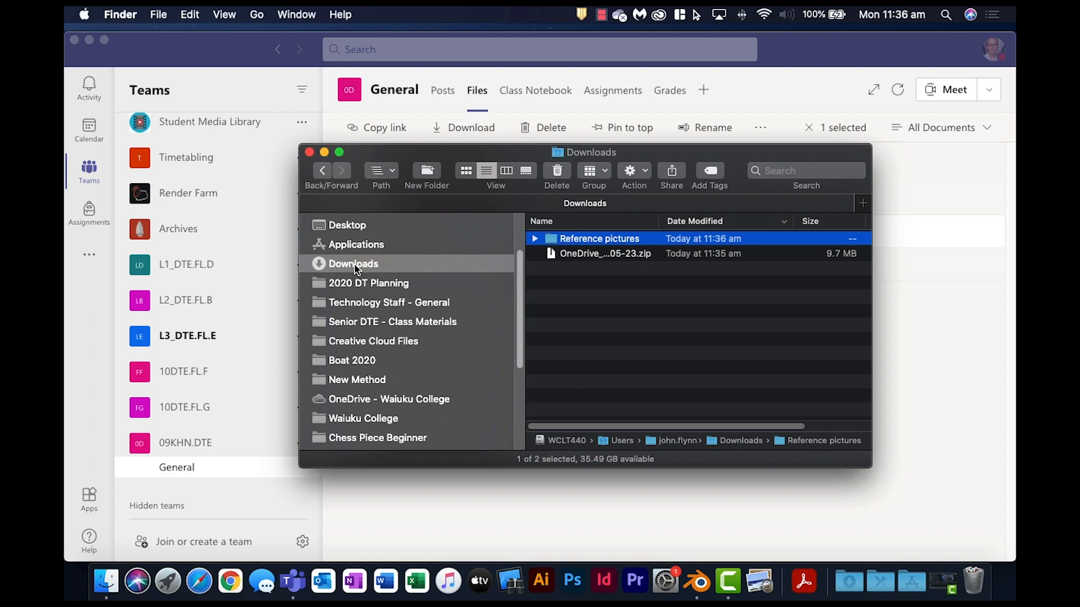
- Open the Chess Piece Beginner folder and move its window aside to make room for another
drag(523, 317, 513, 345)
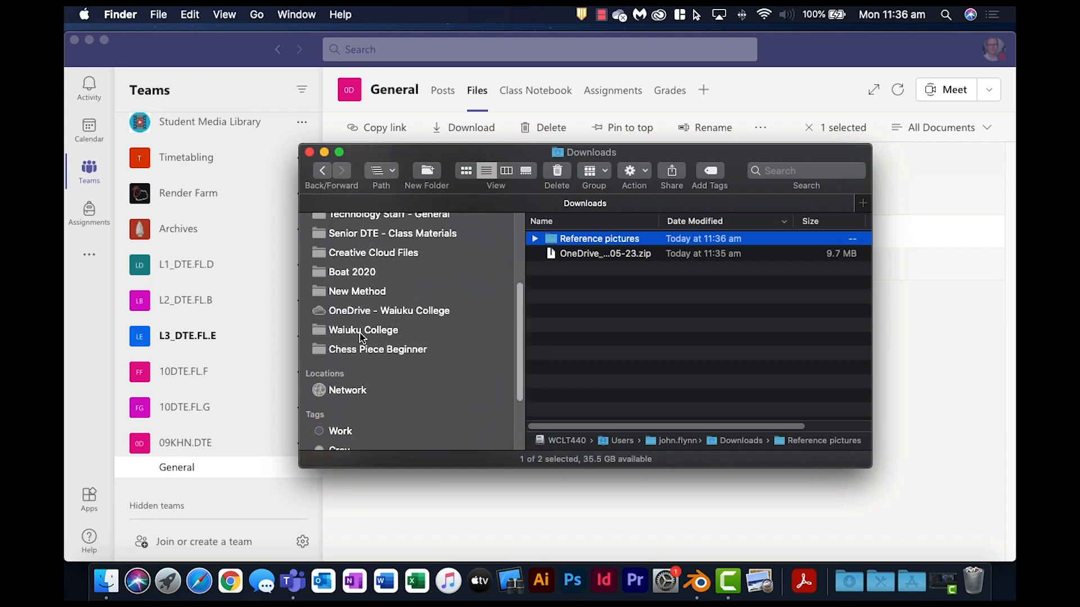
click(371, 350)
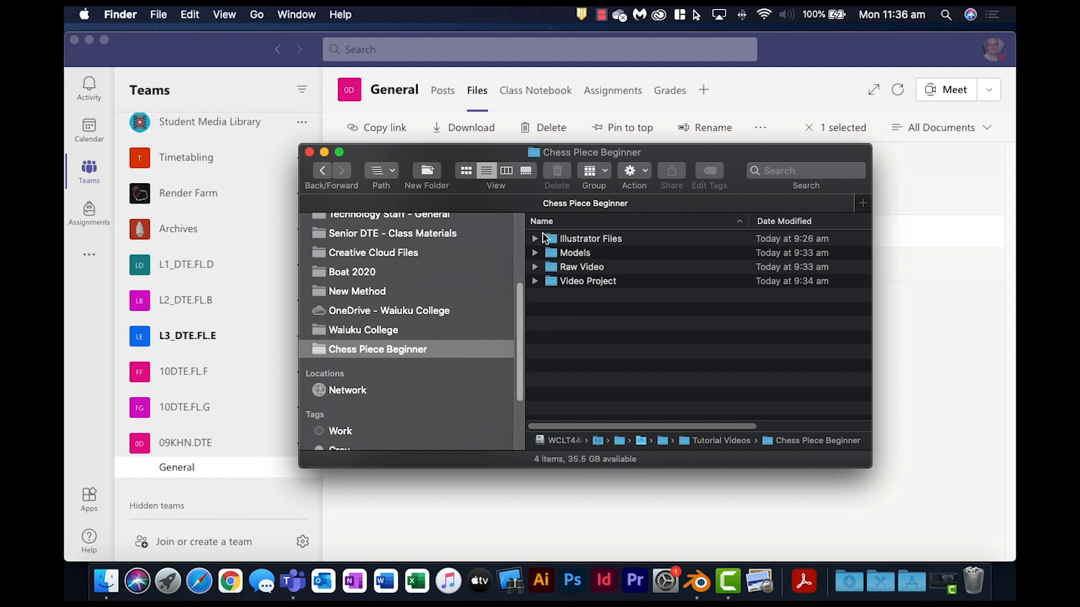
drag(363, 163, 473, 161)
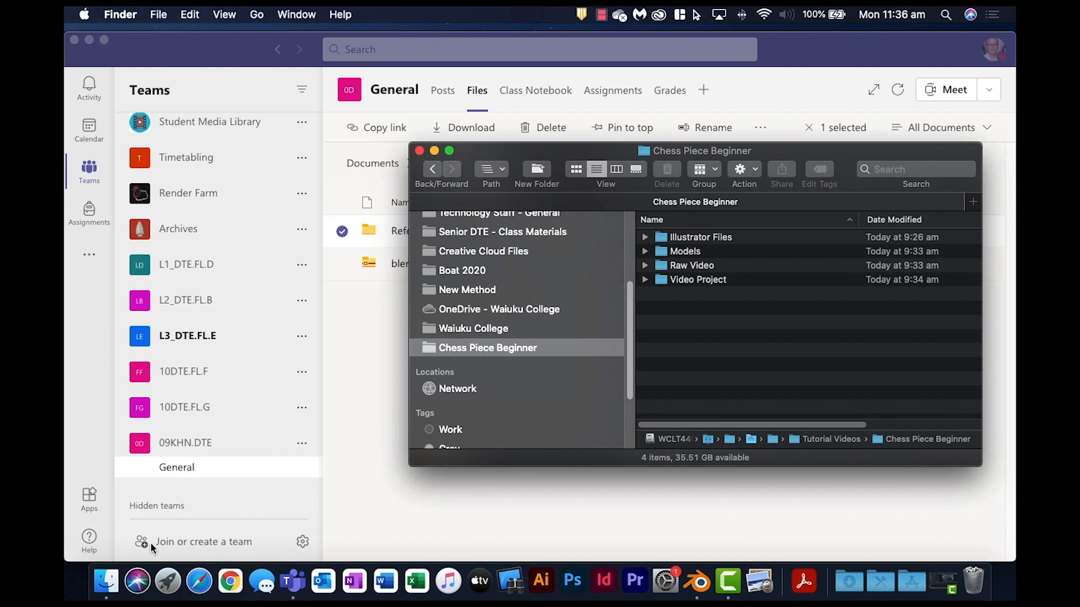
- Open a second Finder window and arrange it so both windows' file lists are reachable
right_click(106, 581)
click(162, 253)
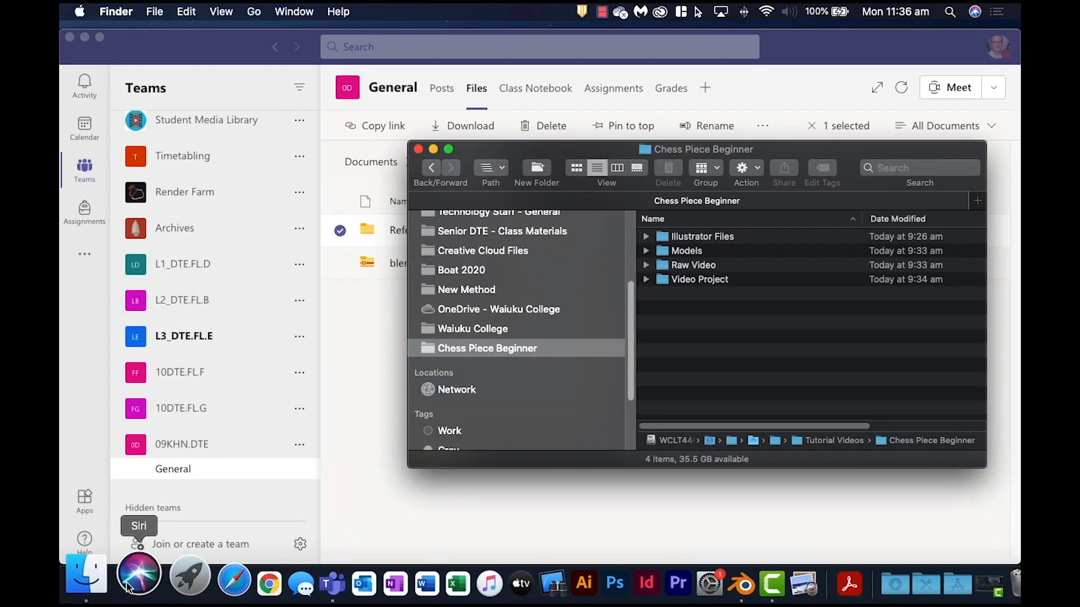
right_click(106, 579)
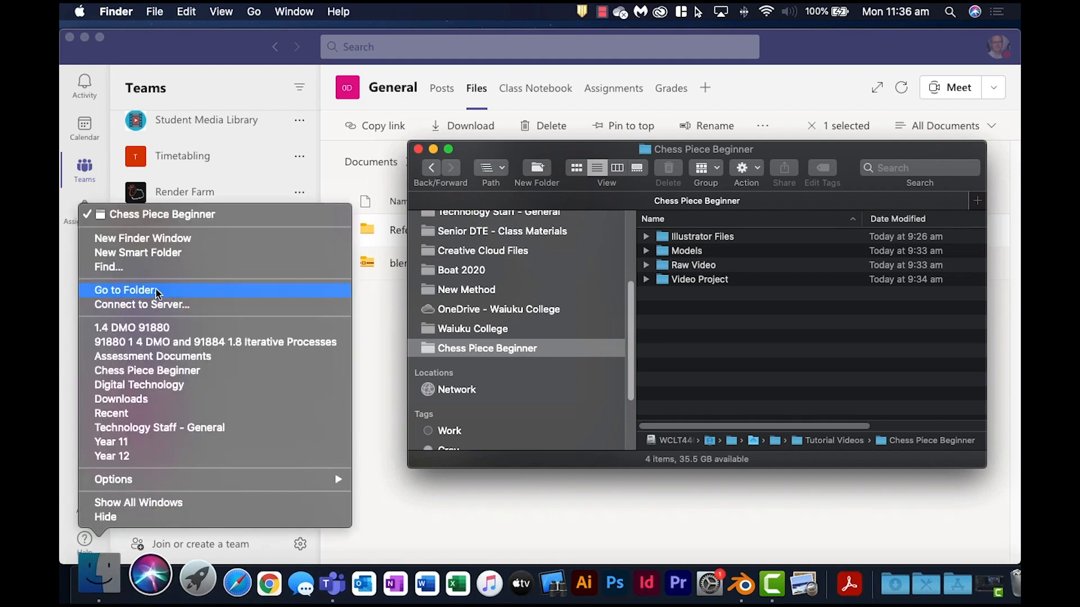
click(173, 237)
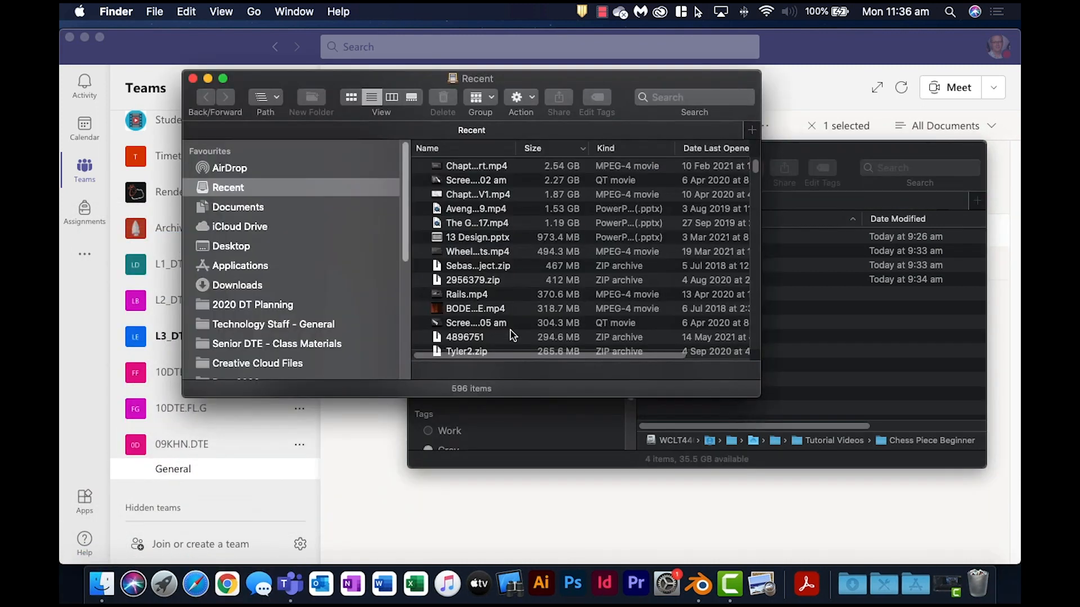
drag(428, 81, 347, 247)
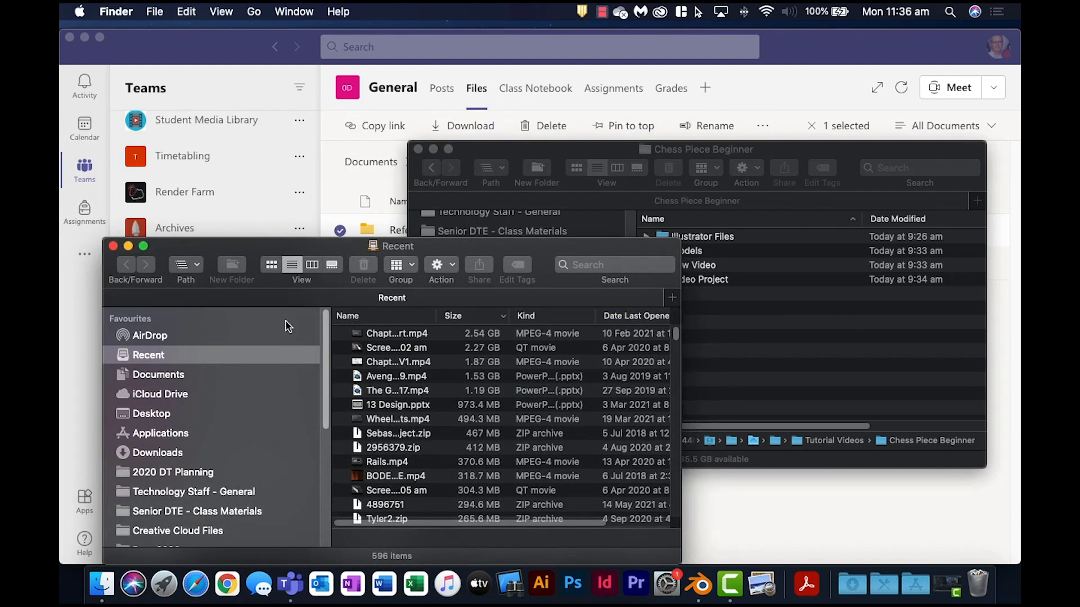
scroll(213, 427, down, 5)
click(186, 479)
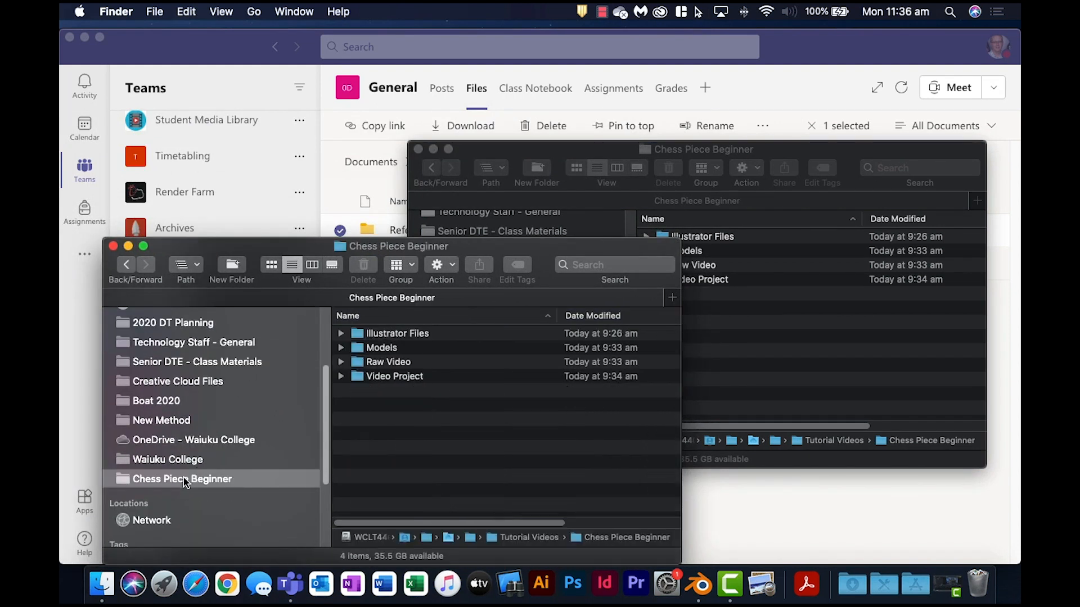
drag(597, 166, 633, 102)
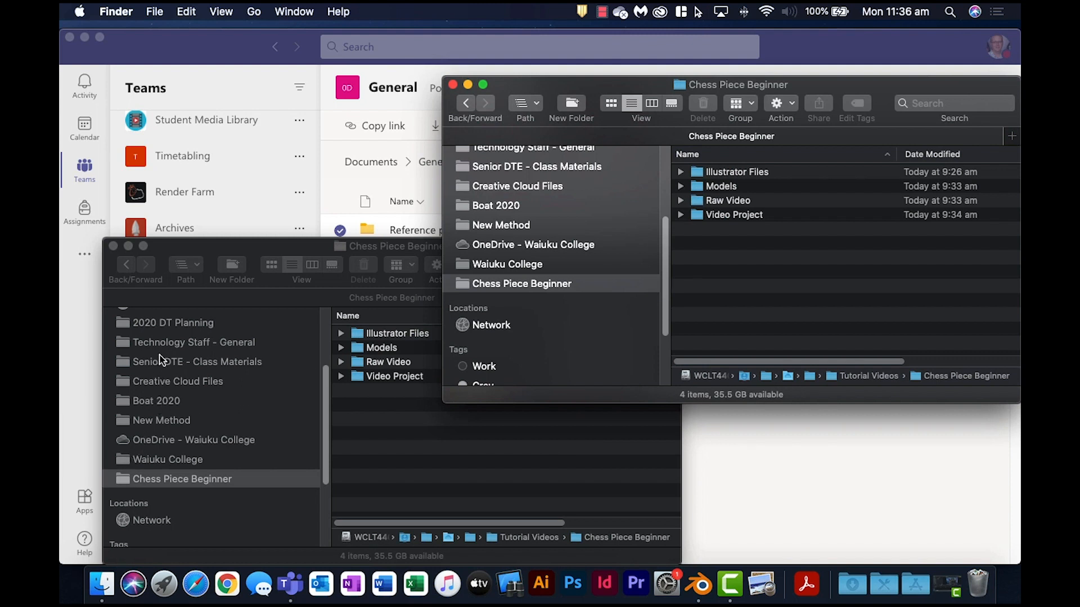
- Move the Reference pictures folder from Downloads into the Chess Piece Beginner folder and close the Downloads window
scroll(162, 355, up, 3)
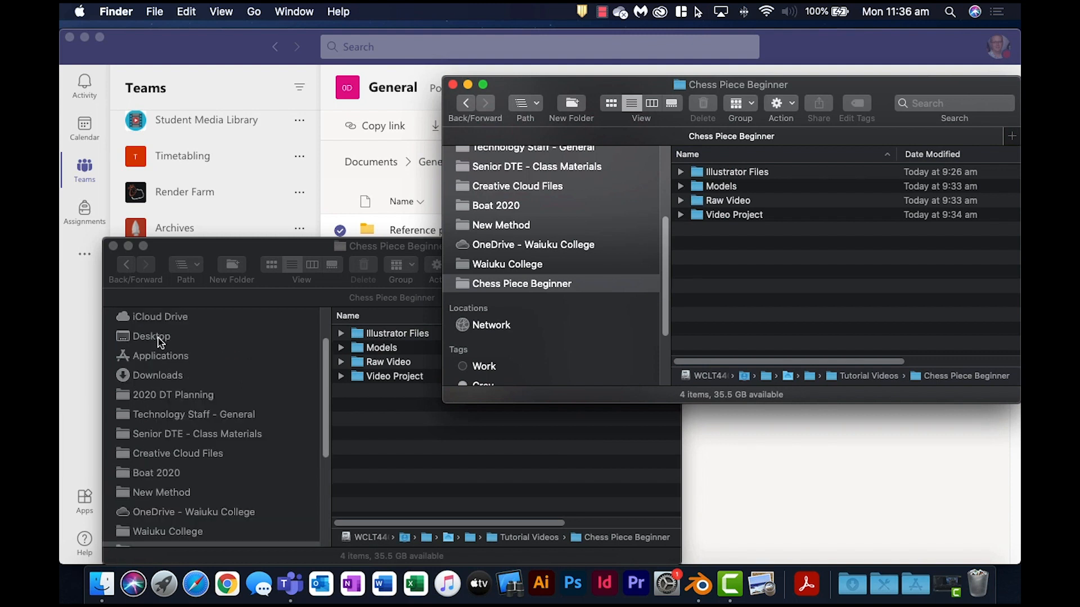
click(161, 375)
click(162, 375)
drag(402, 334, 719, 280)
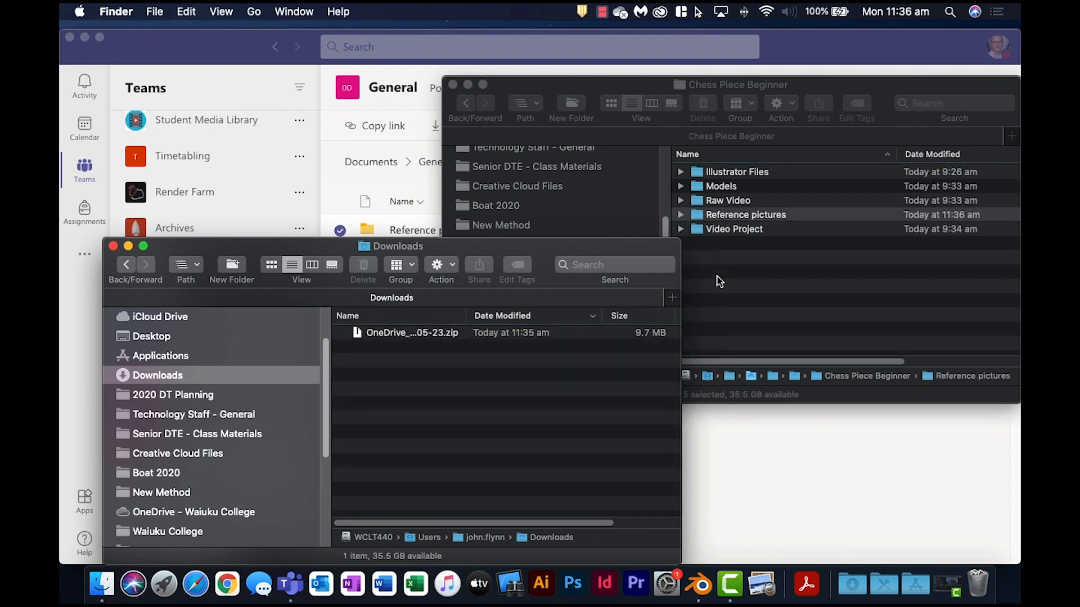
click(113, 245)
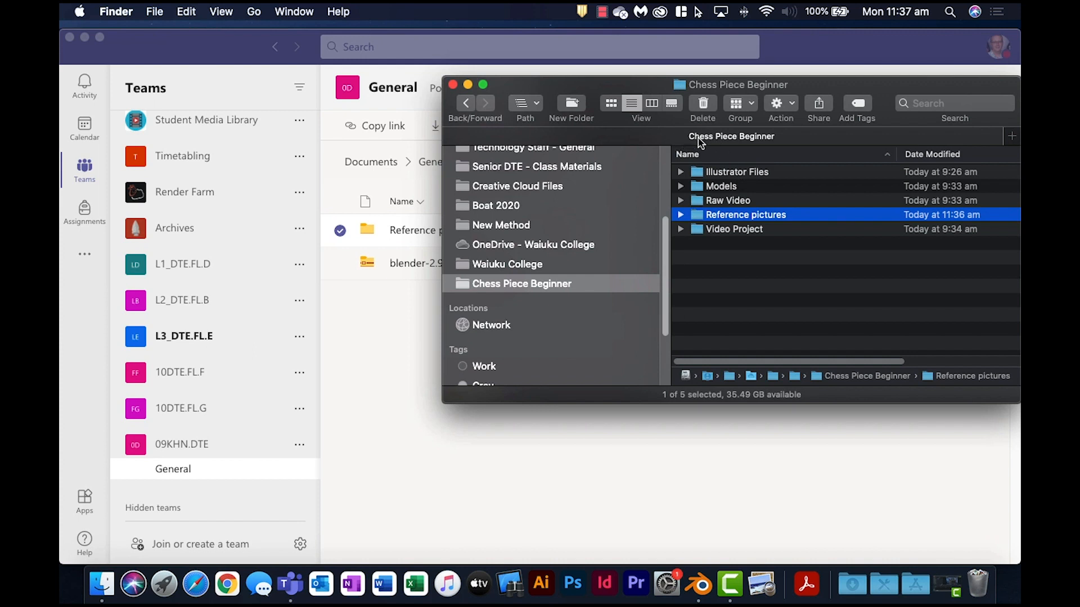
drag(795, 101, 573, 93)
- Look through the Chess Piece Beginner subfolders and expand Reference pictures to show its pawn images
click(487, 167)
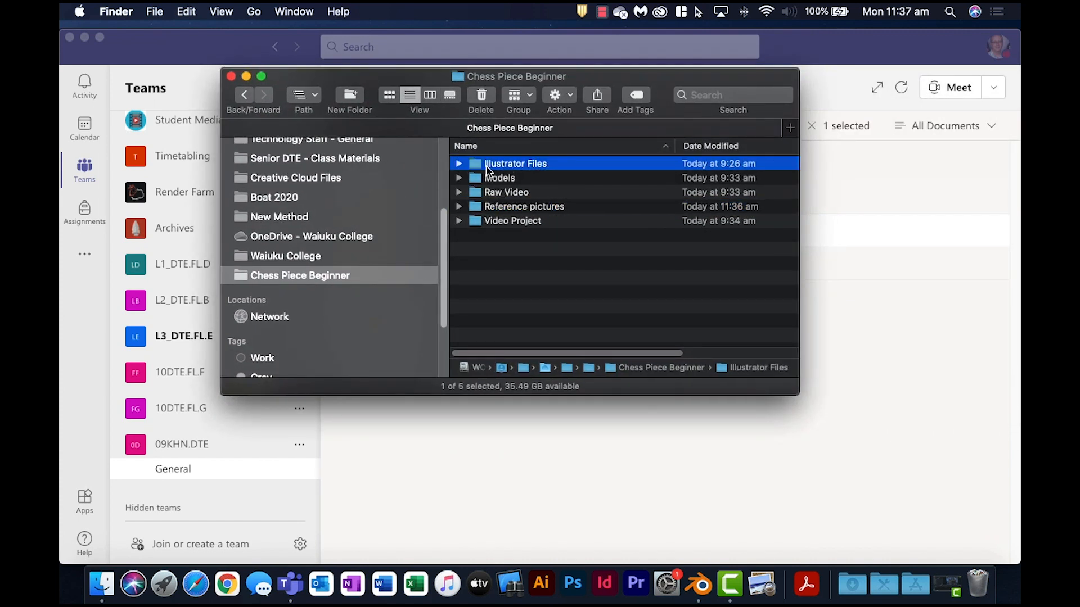
click(459, 167)
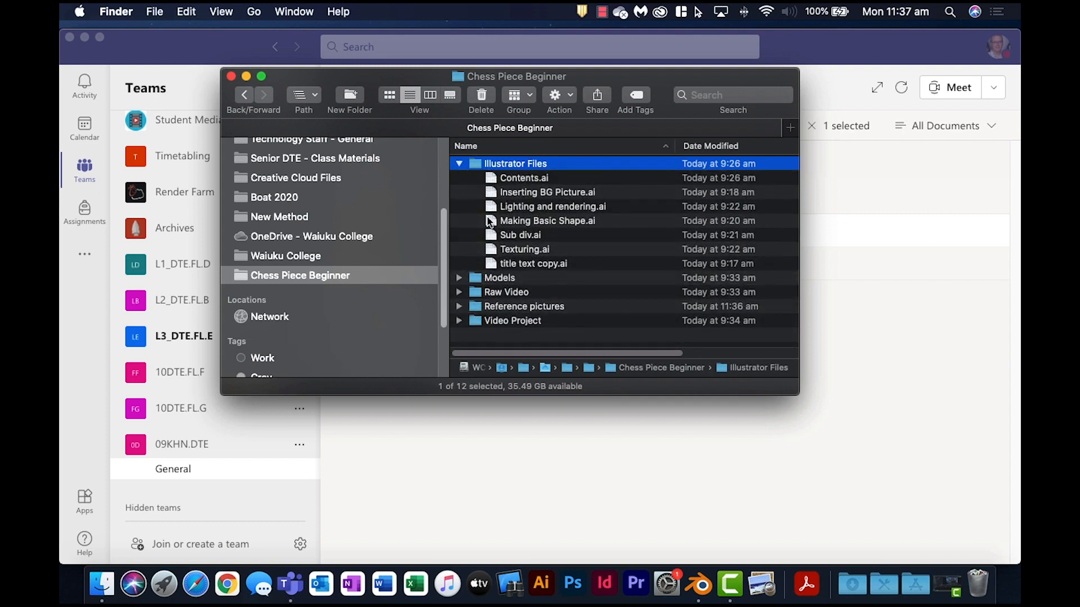
click(460, 166)
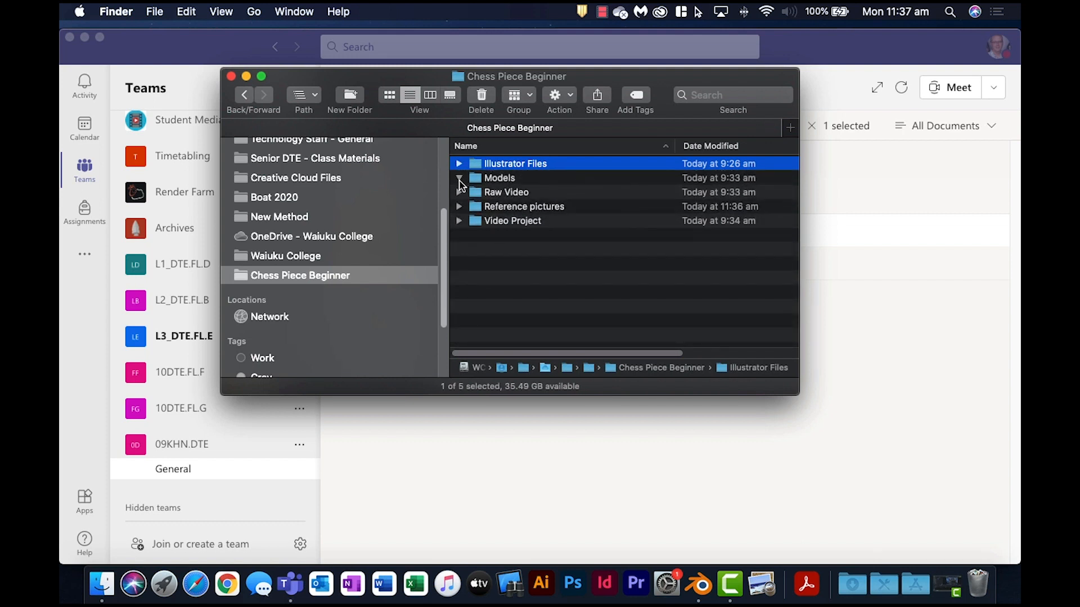
click(459, 179)
click(460, 207)
scroll(545, 247, down, 5)
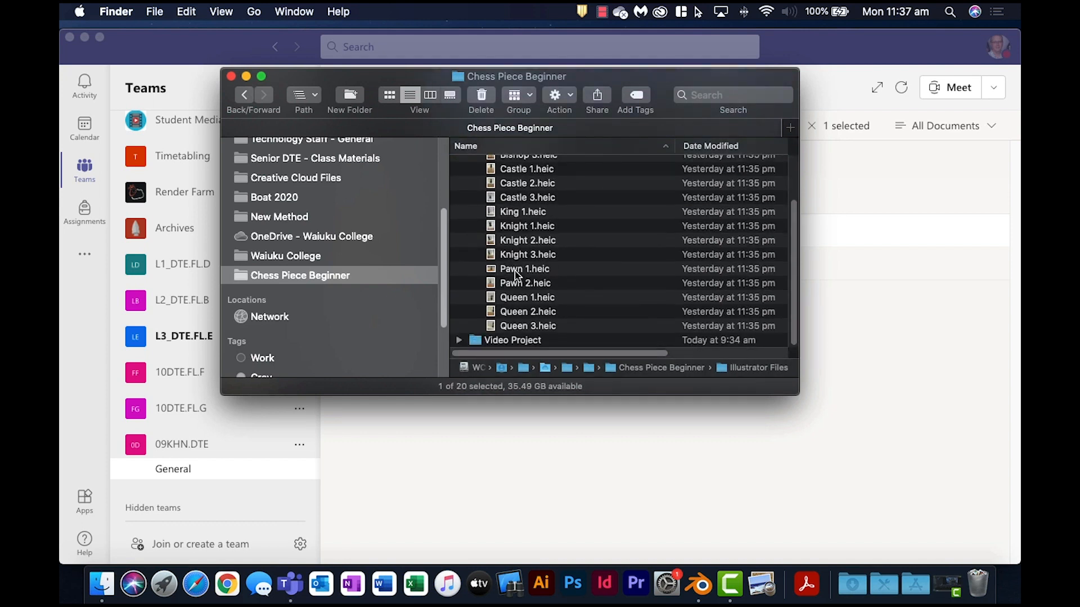
- Open Pawn 1.heic and Pawn 2.heic from Reference pictures in Preview and place the two images side by side
click(516, 270)
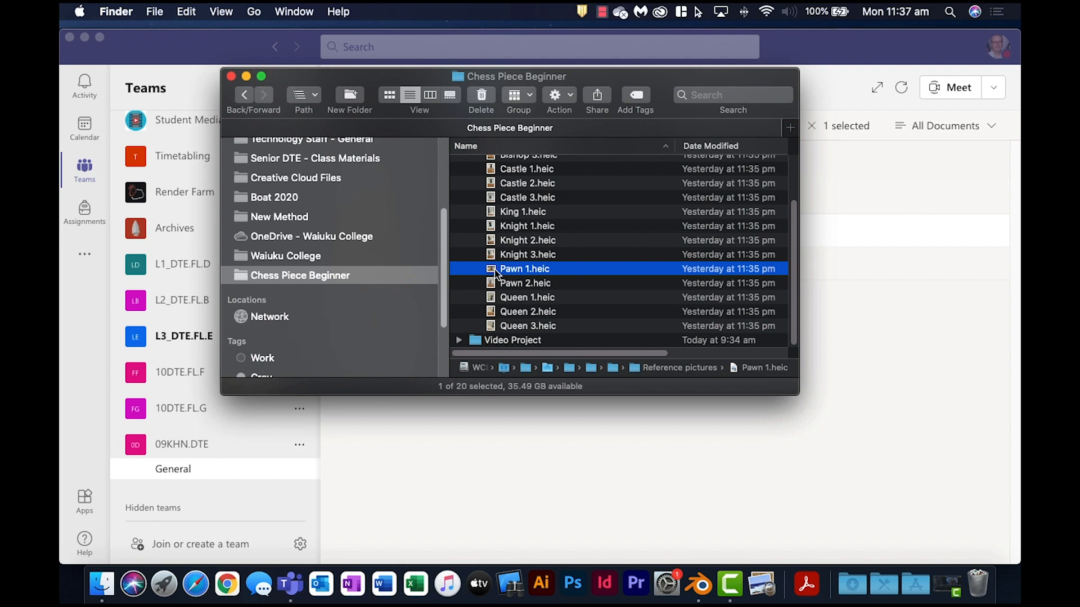
drag(497, 278, 760, 572)
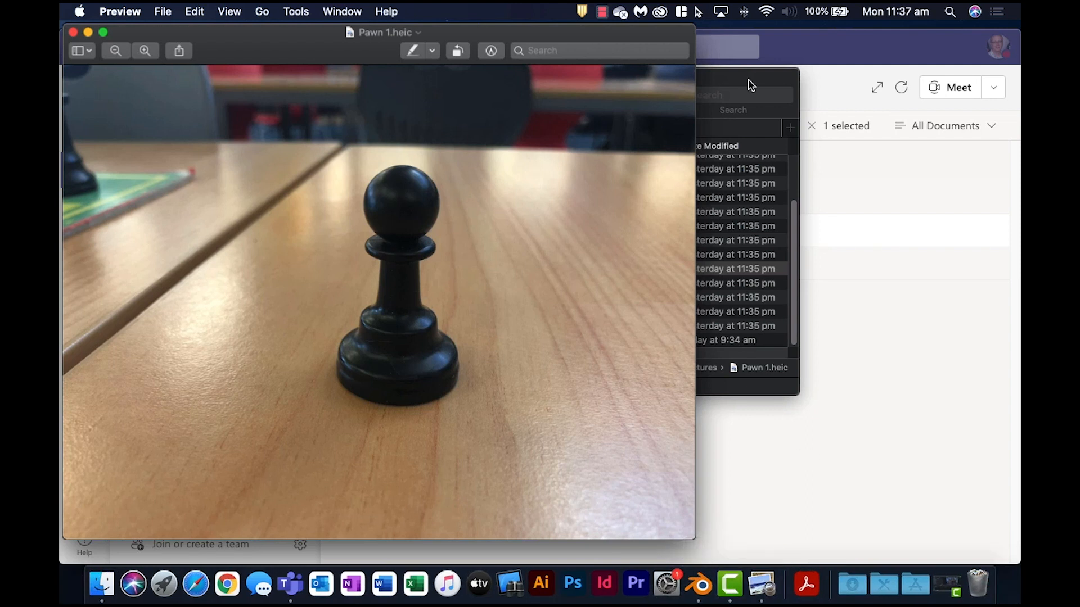
click(729, 78)
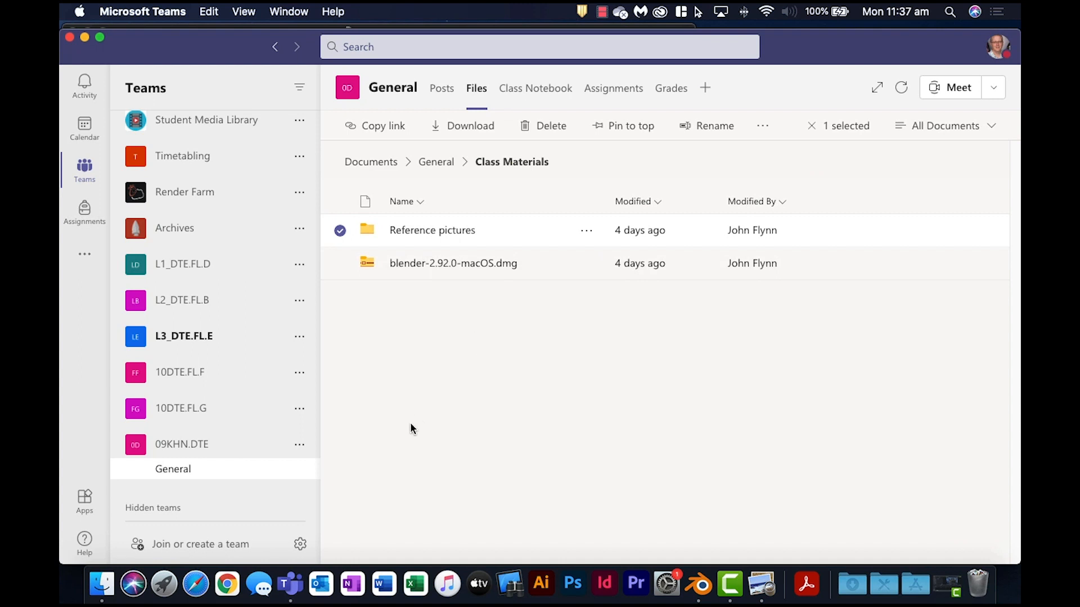
click(90, 583)
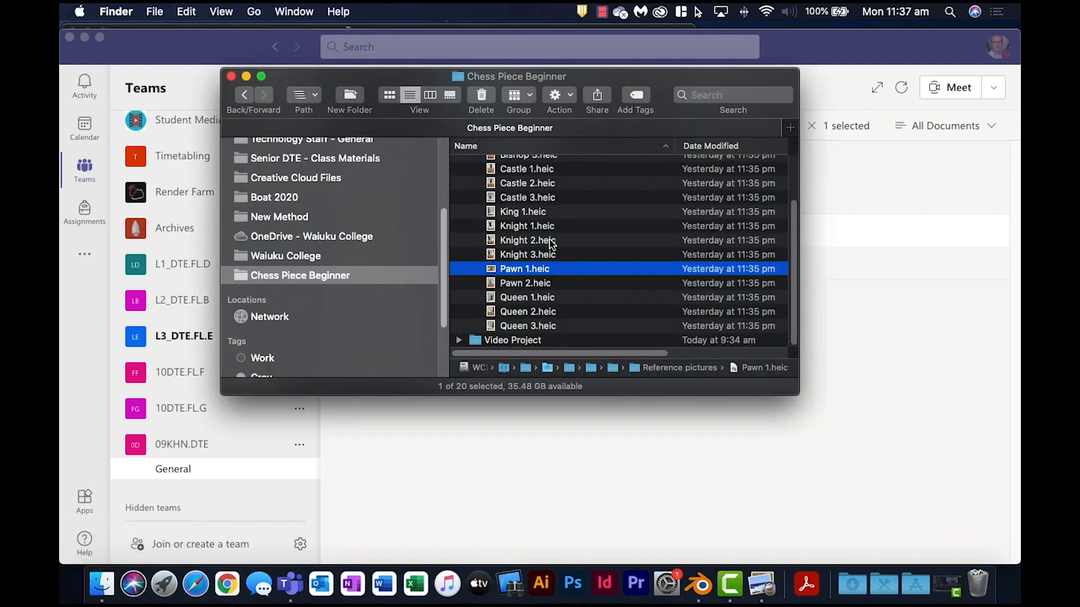
double_click(526, 282)
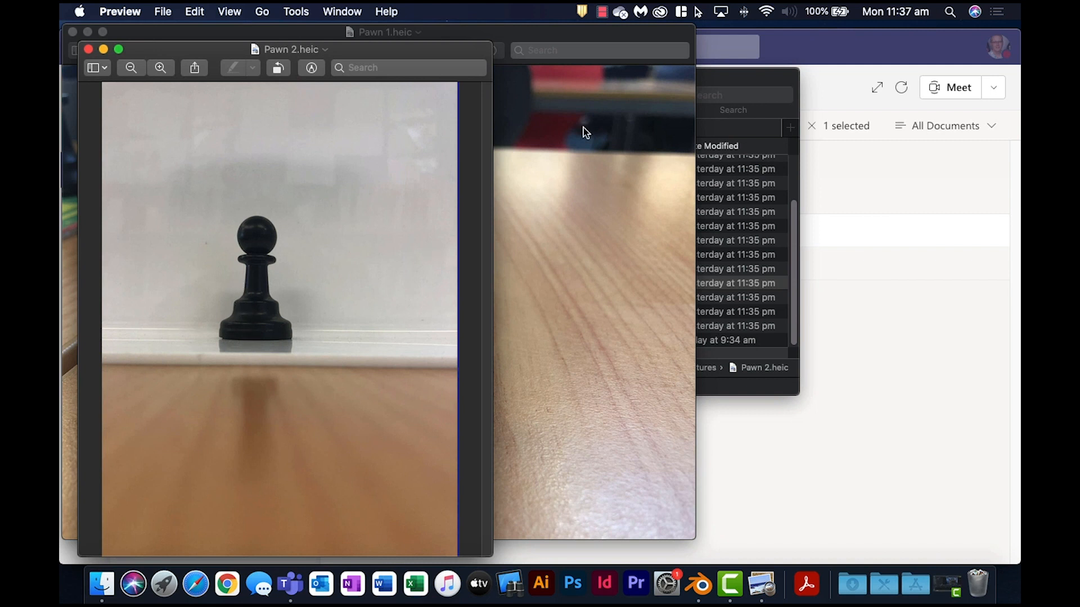
drag(563, 42, 949, 42)
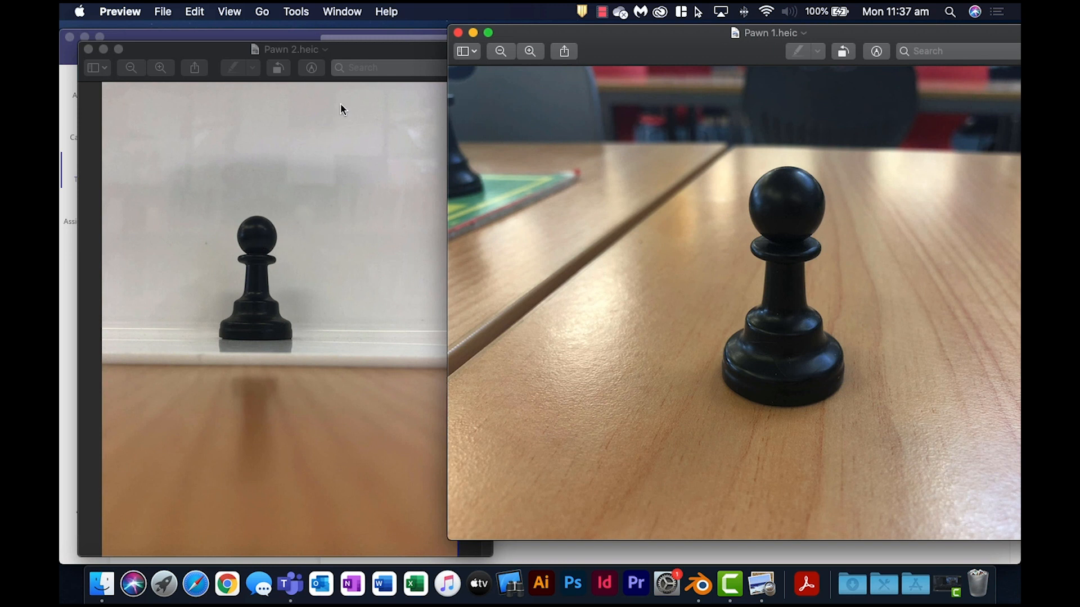
- Capture a screenshot of just the pawn and its surroundings in Pawn 2.heic and save it
click(293, 55)
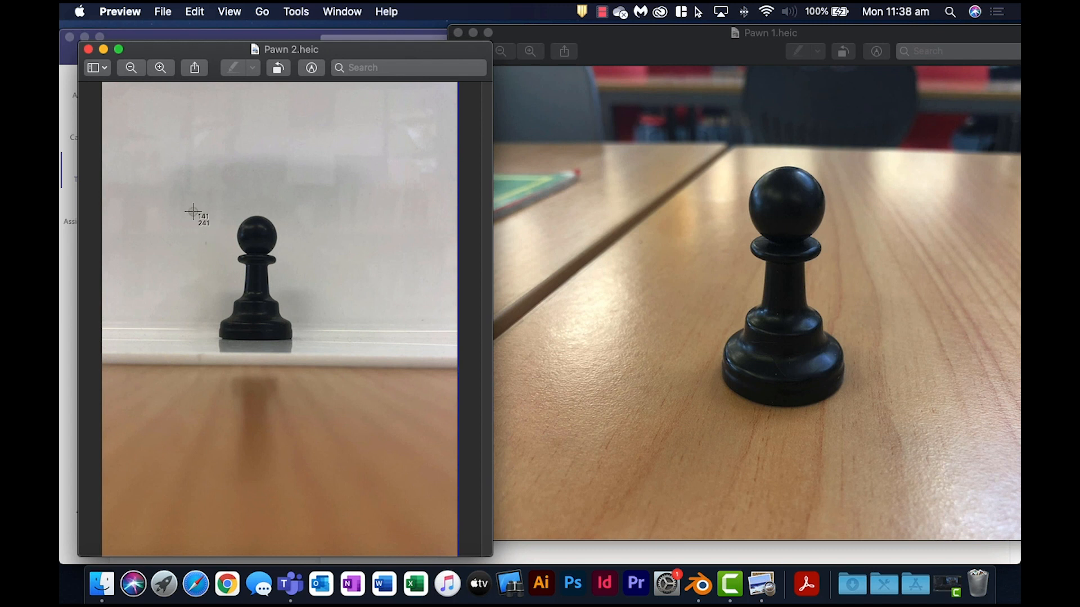
drag(174, 193, 337, 381)
click(1007, 520)
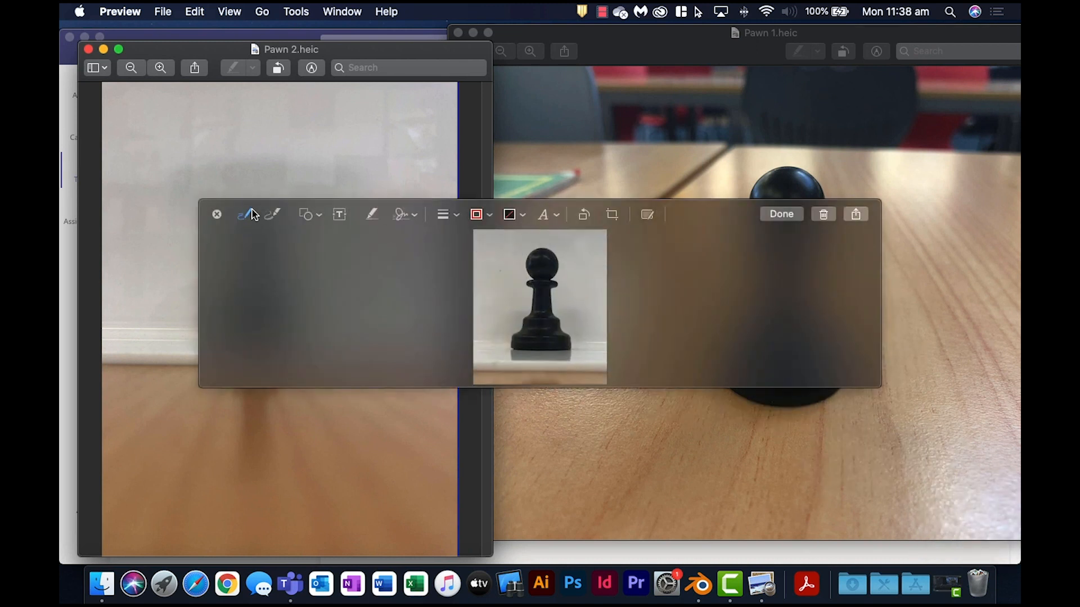
click(781, 214)
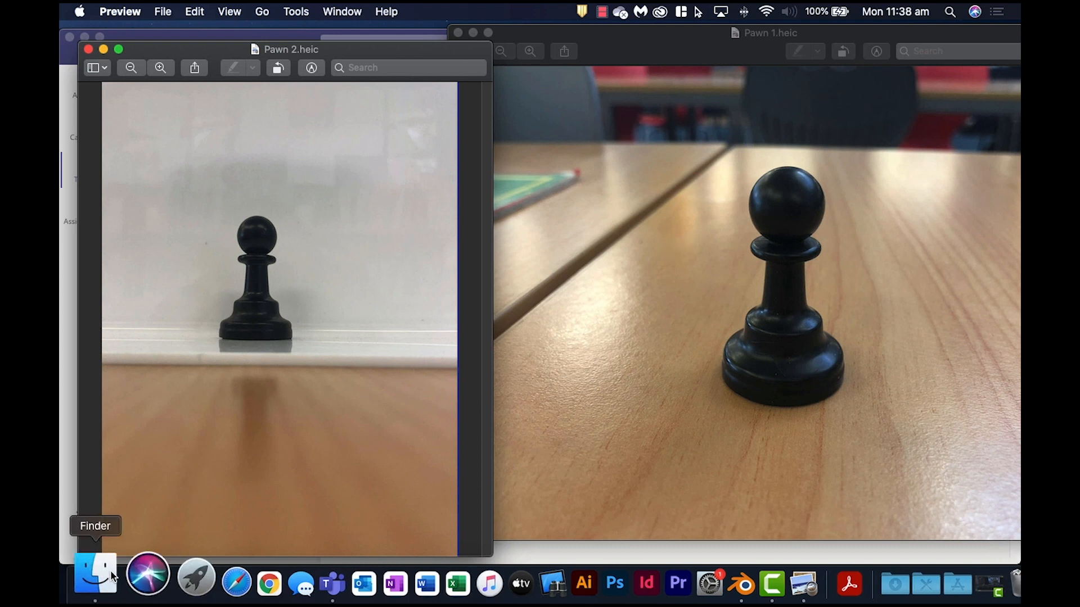
- Bring the Chess Piece Beginner folder window forward, show its Reference pictures folder and move it clear of the pawn image
click(100, 585)
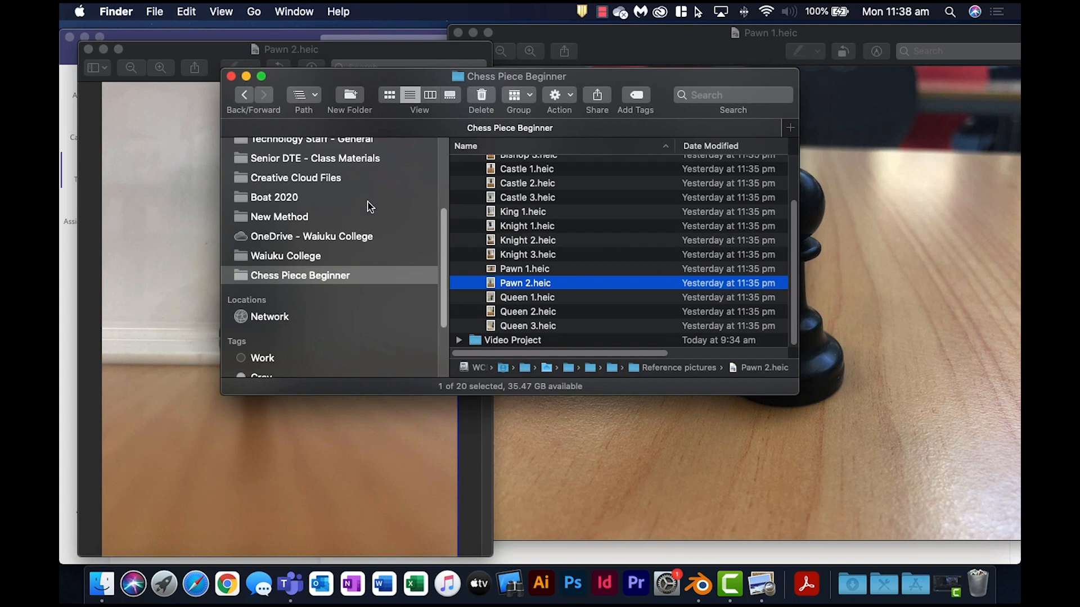
drag(513, 78, 521, 150)
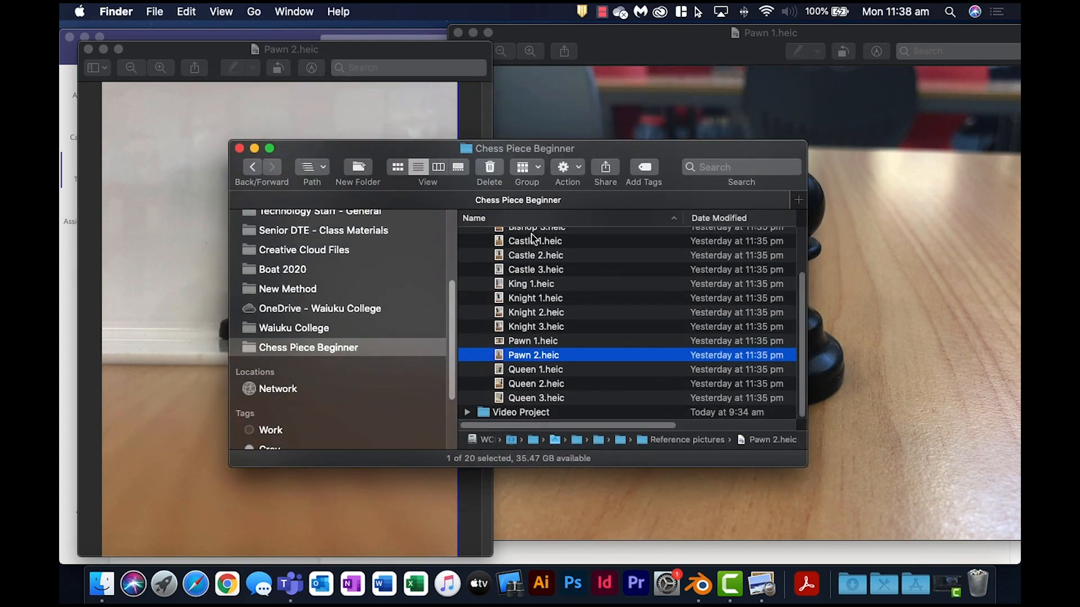
scroll(563, 281, up, 3)
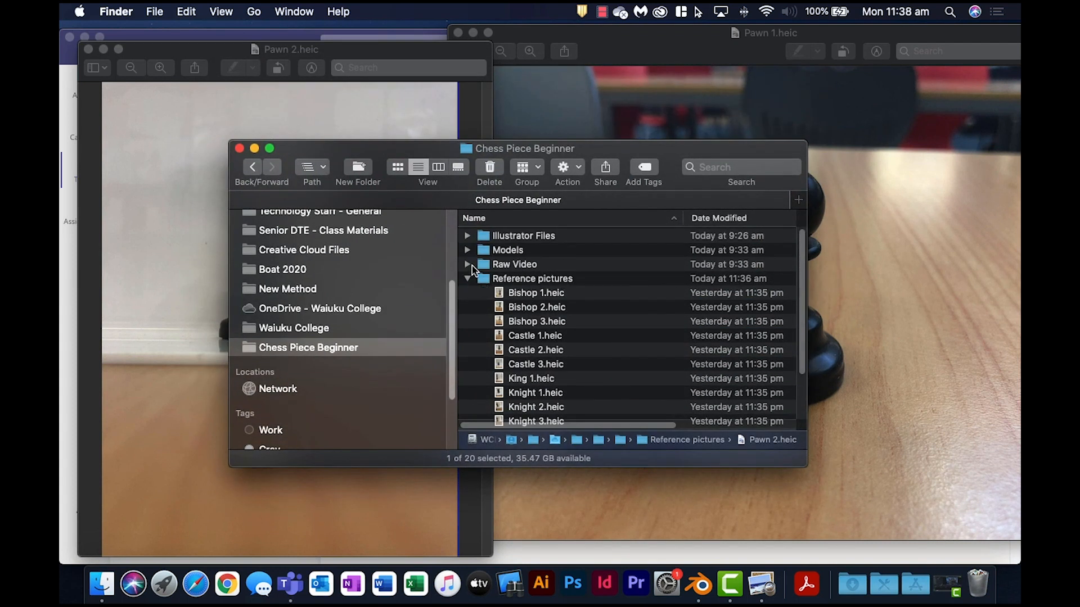
drag(433, 152, 556, 198)
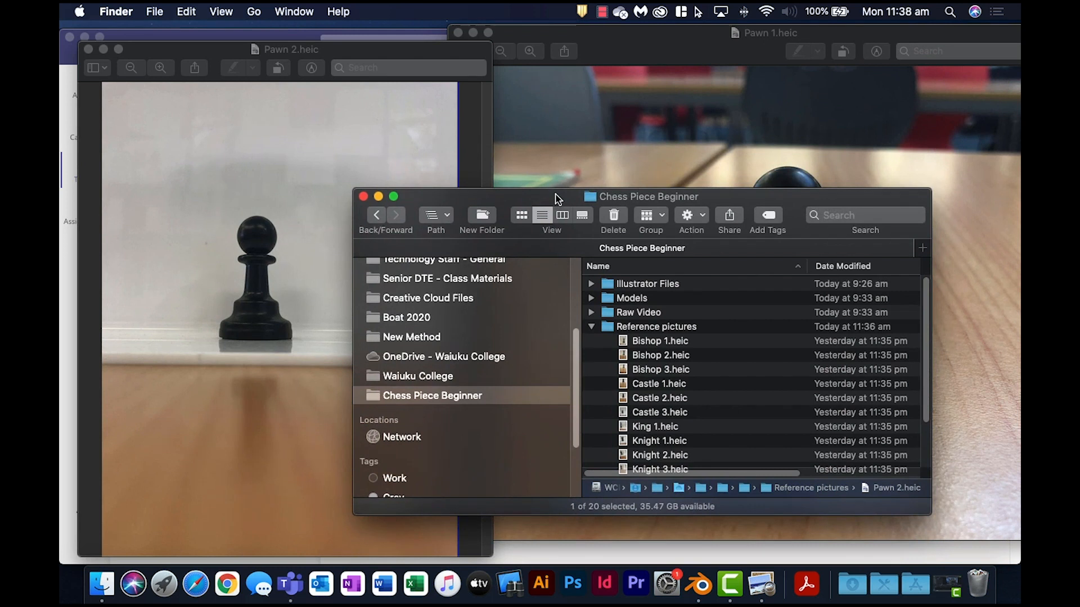
- Open a second Finder window and show the Desktop folder in it
click(104, 583)
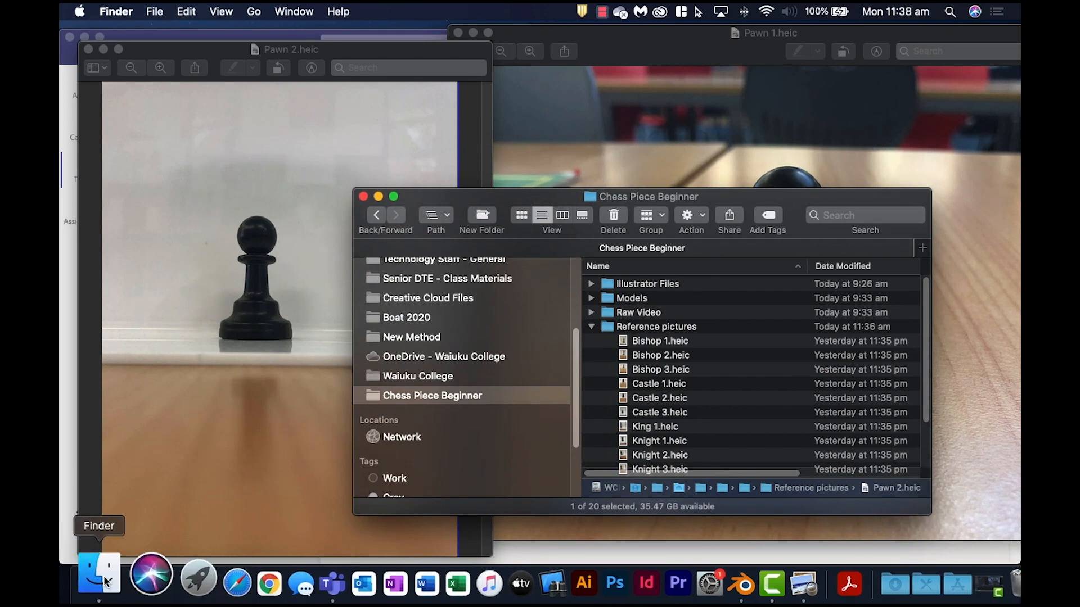
right_click(105, 583)
click(173, 245)
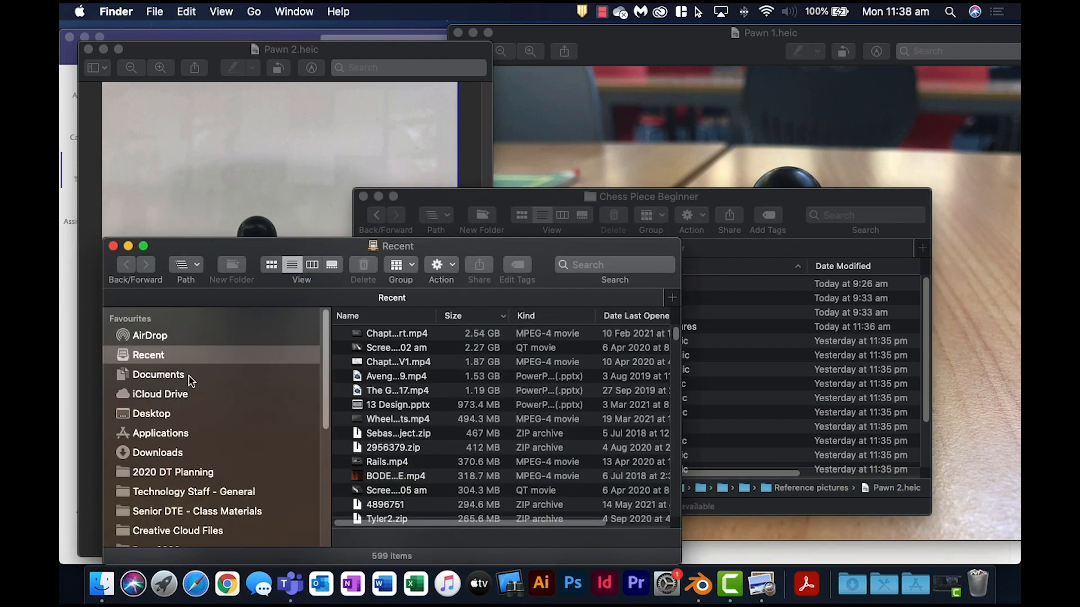
click(161, 414)
scroll(396, 414, up, 1)
scroll(395, 413, up, 10)
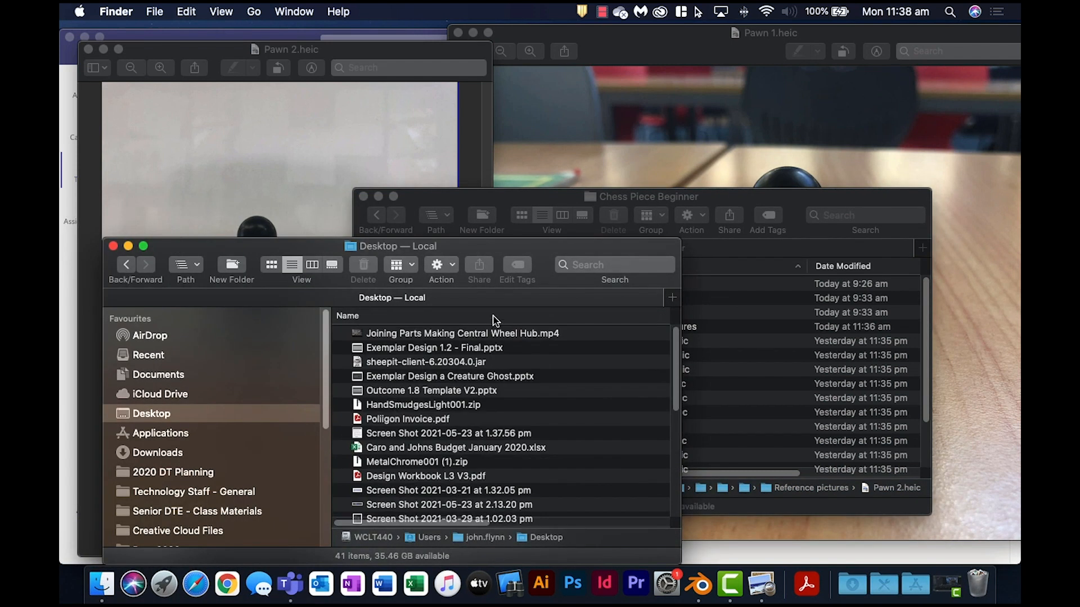
- Show the Desktop files as a list in a wider window and sort them by Date Modified, newest first
click(271, 265)
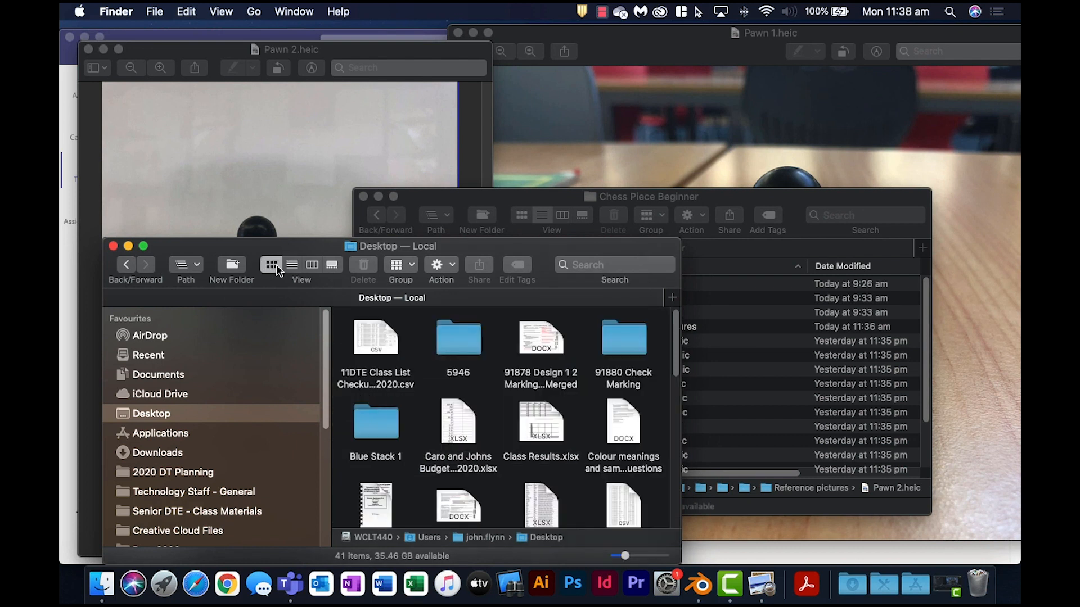
click(292, 264)
scroll(440, 364, up, 10)
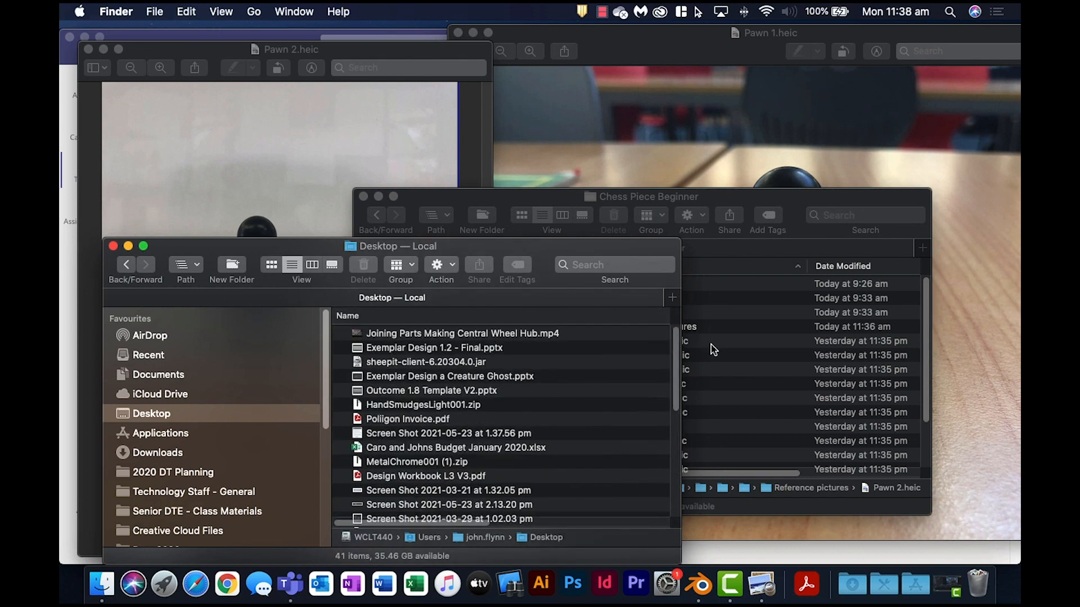
drag(681, 364, 977, 365)
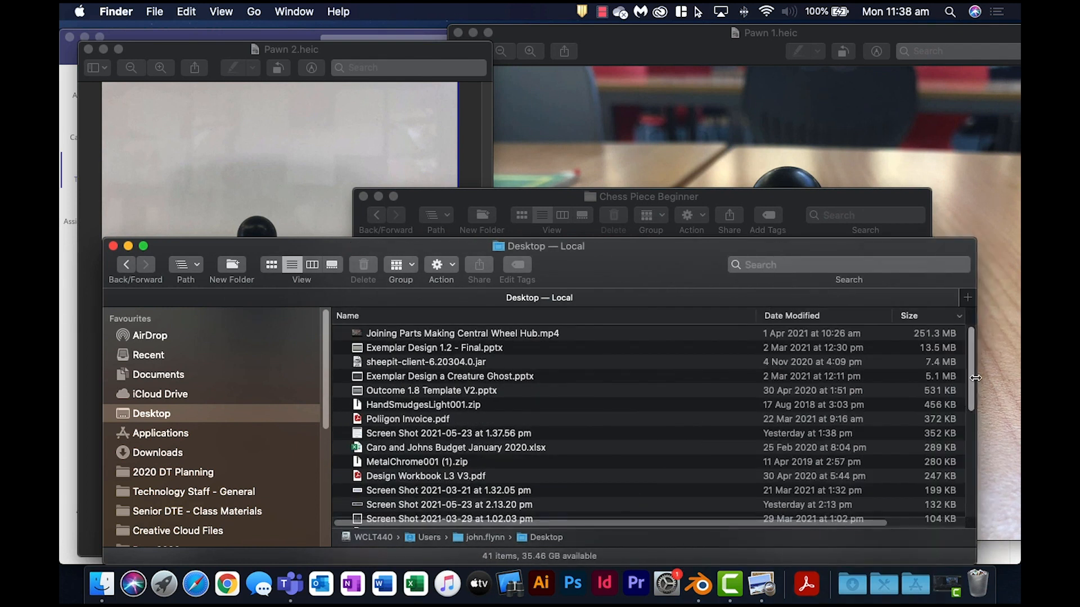
click(826, 316)
- Move Screen Shot 2021-05-24 at 11.38.07 am from the Desktop into the Reference pictures folder of Chess Piece Beginner
click(431, 333)
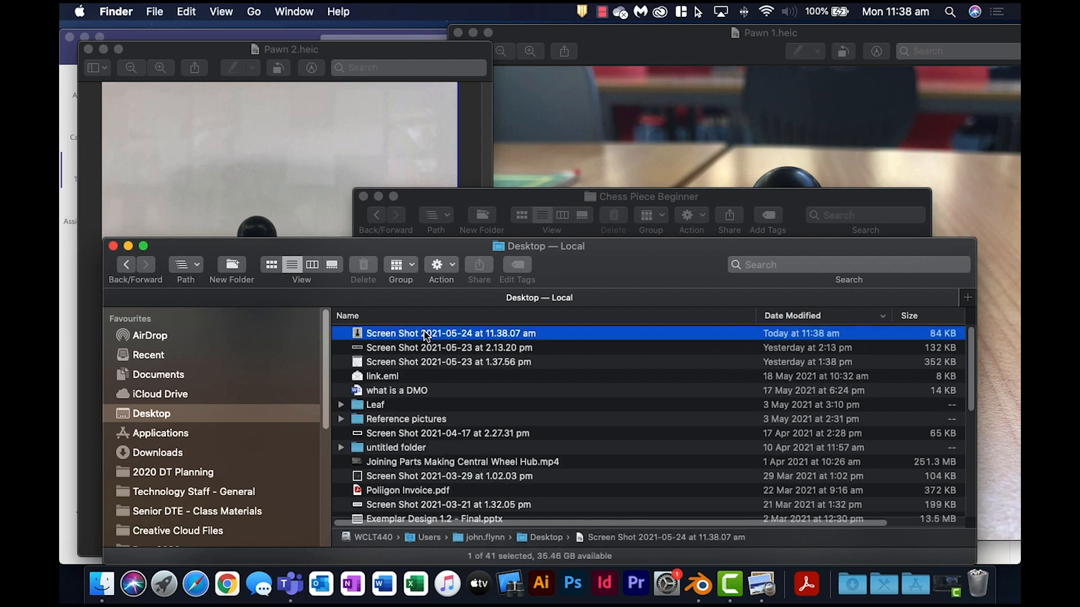
drag(447, 252, 492, 435)
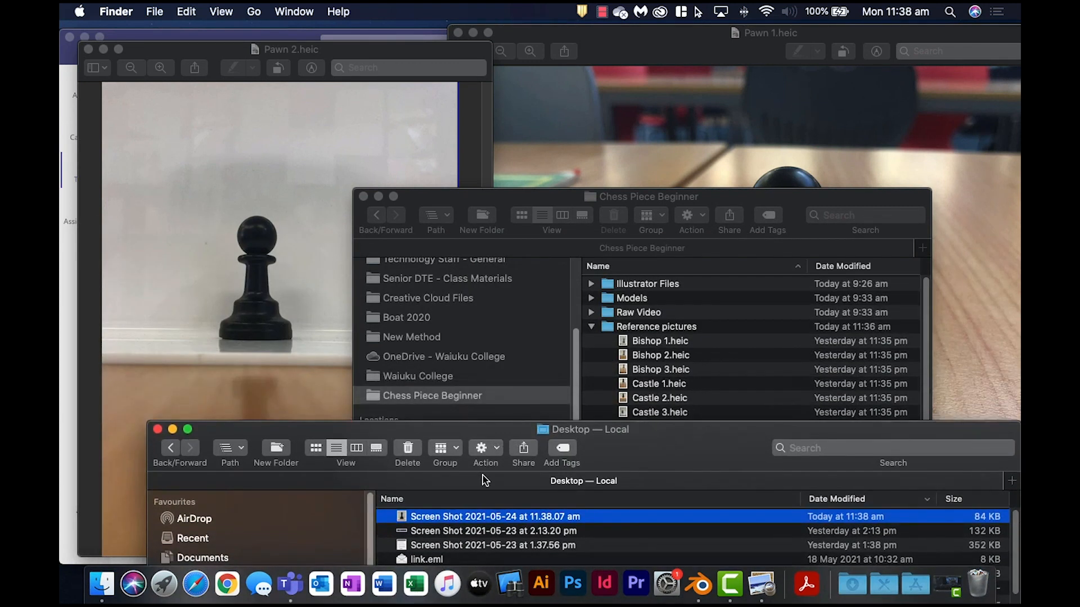
drag(433, 516, 676, 332)
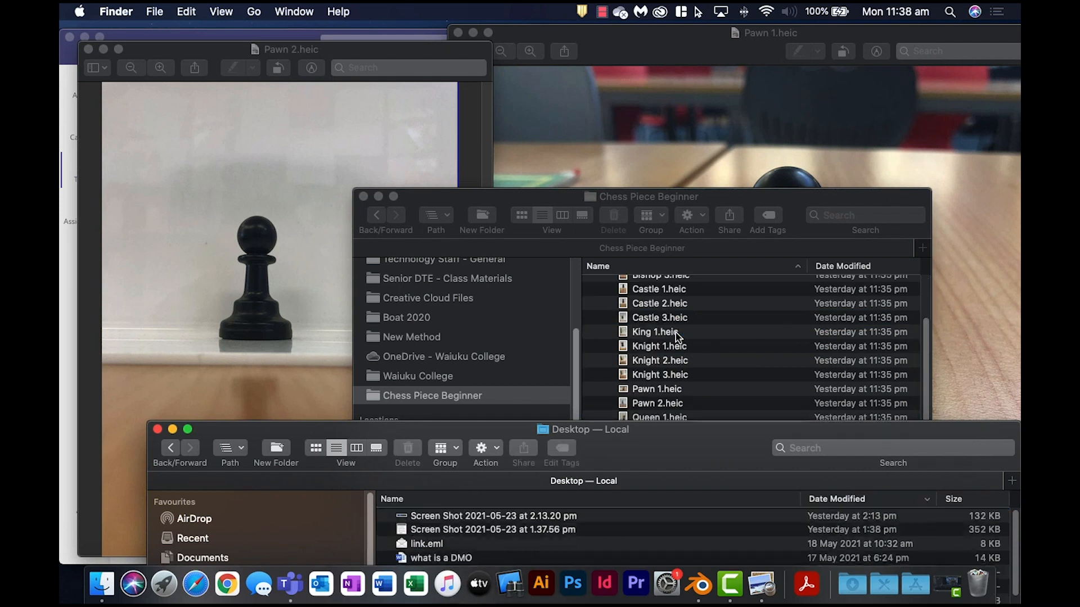
scroll(653, 369, up, 5)
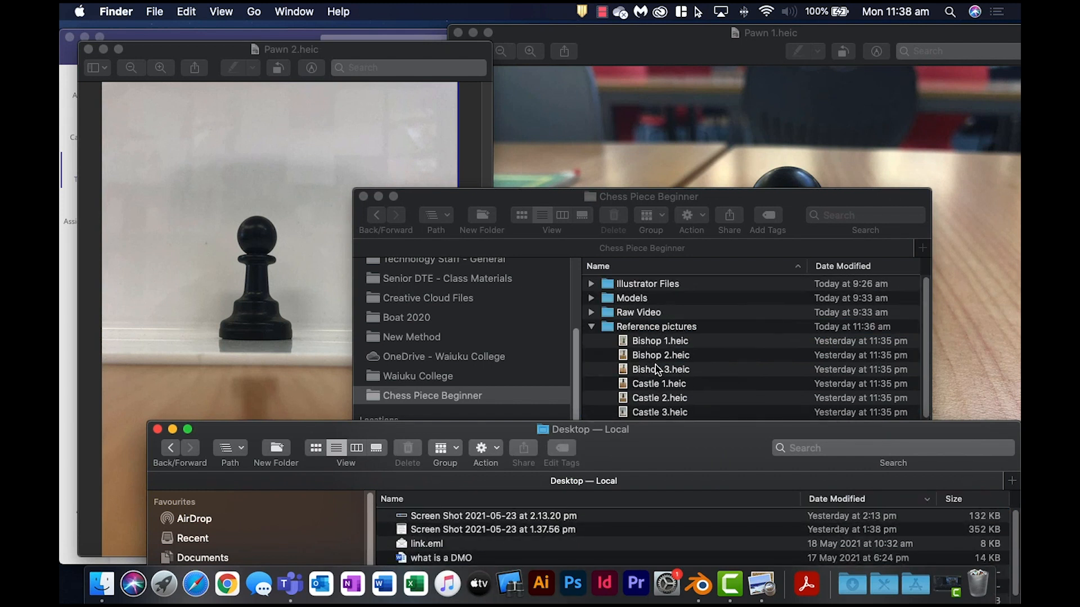
- Close both Finder windows, the Pawn 1.heic and Pawn 2.heic images and the Teams window
click(158, 430)
click(89, 50)
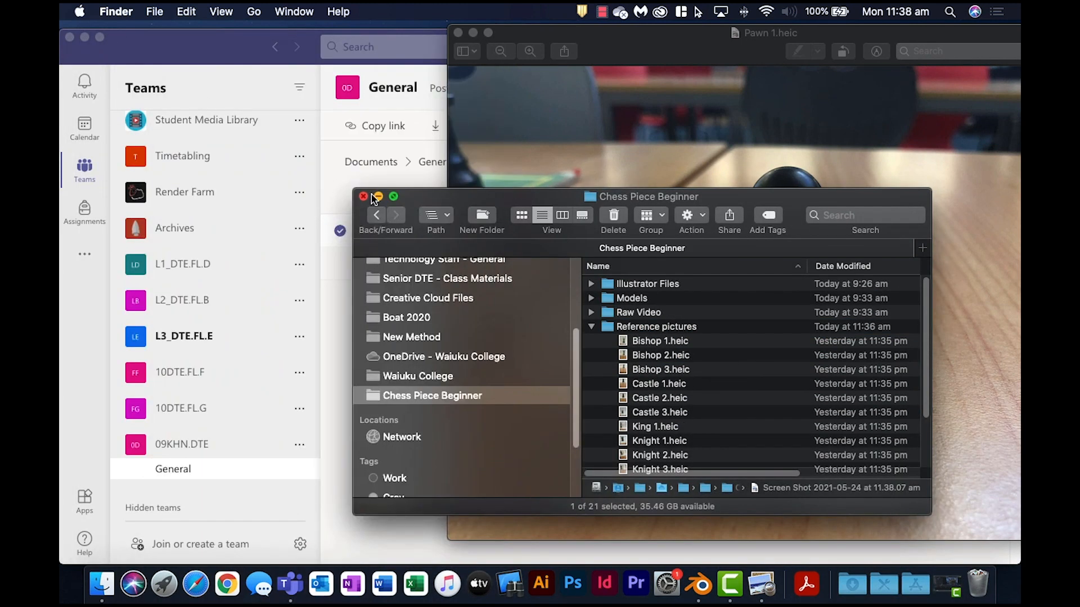
click(363, 196)
click(456, 32)
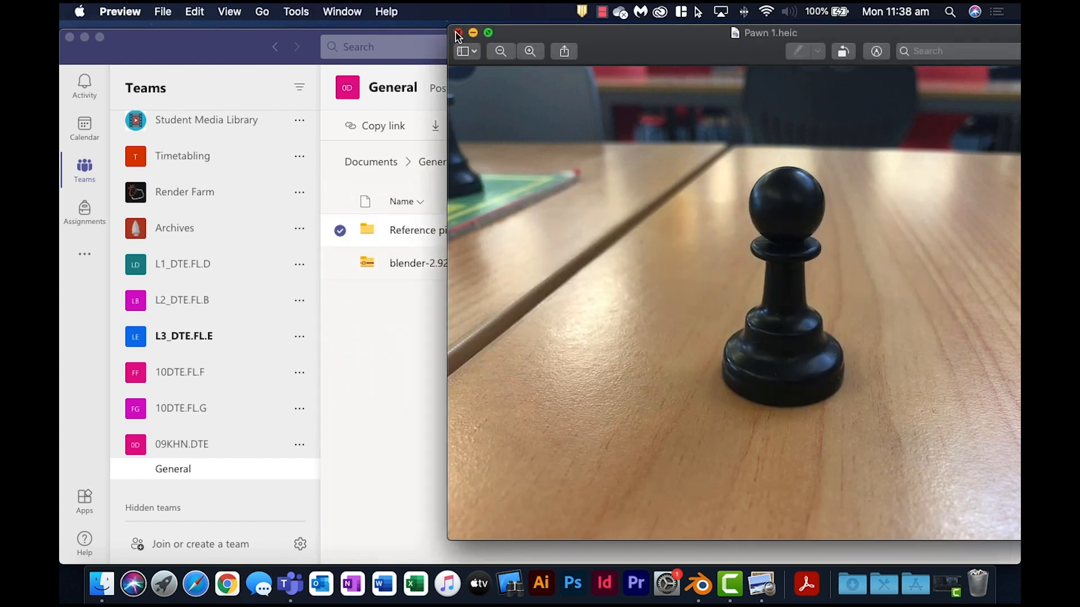
click(458, 32)
click(70, 38)
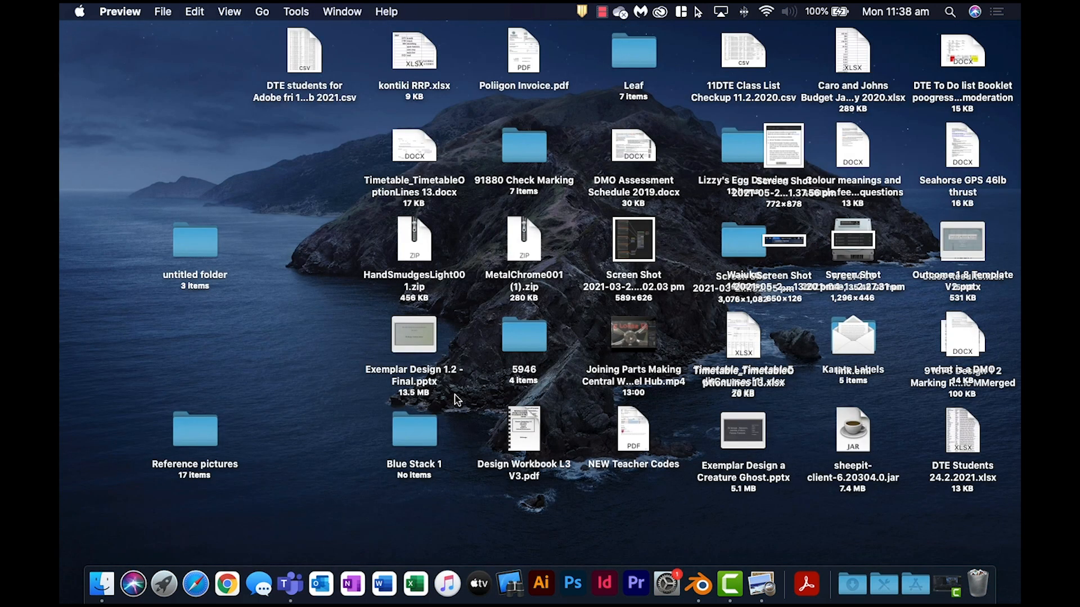
- Switch to Blender and enable the Screencast Keys display for the 3D viewport
click(693, 577)
middle_drag(514, 263, 486, 250)
key(n)
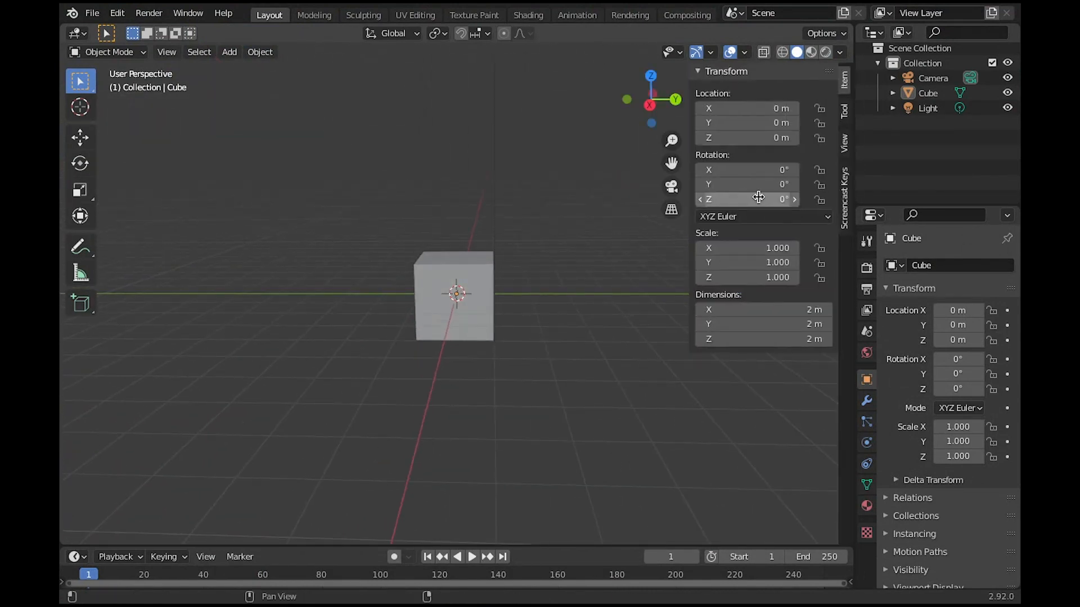
click(843, 211)
click(702, 247)
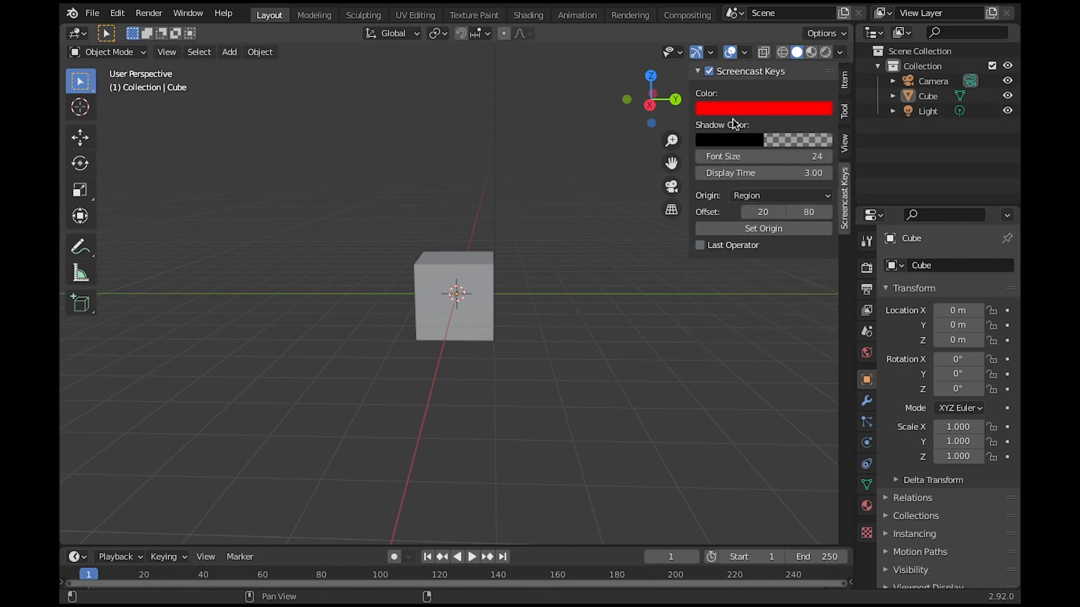
click(709, 72)
click(708, 72)
middle_drag(573, 222, 540, 236)
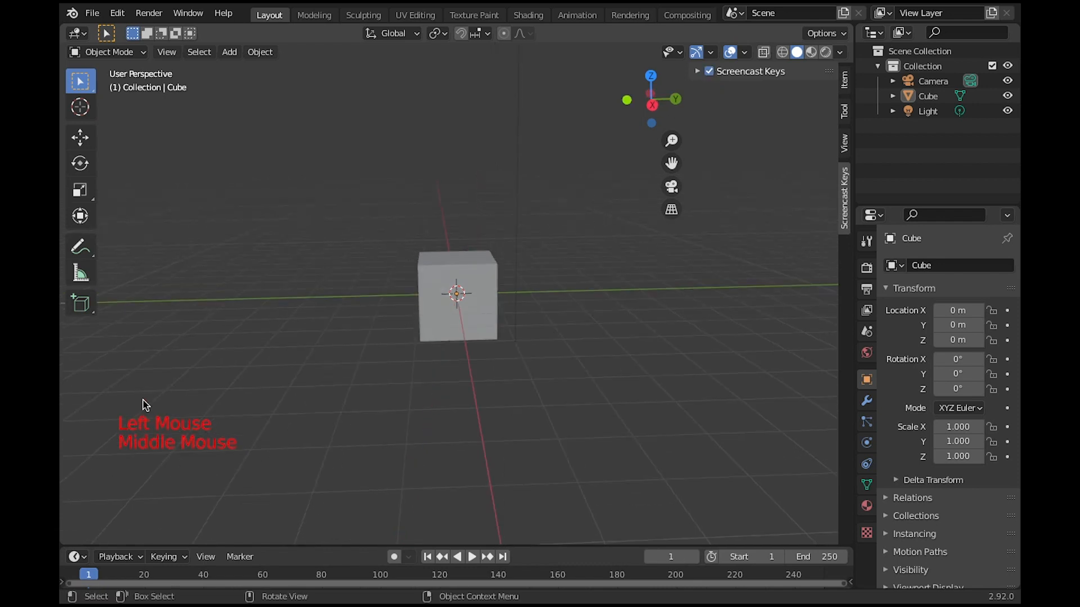
- Delete the default cube from the scene
middle_drag(362, 377, 471, 321)
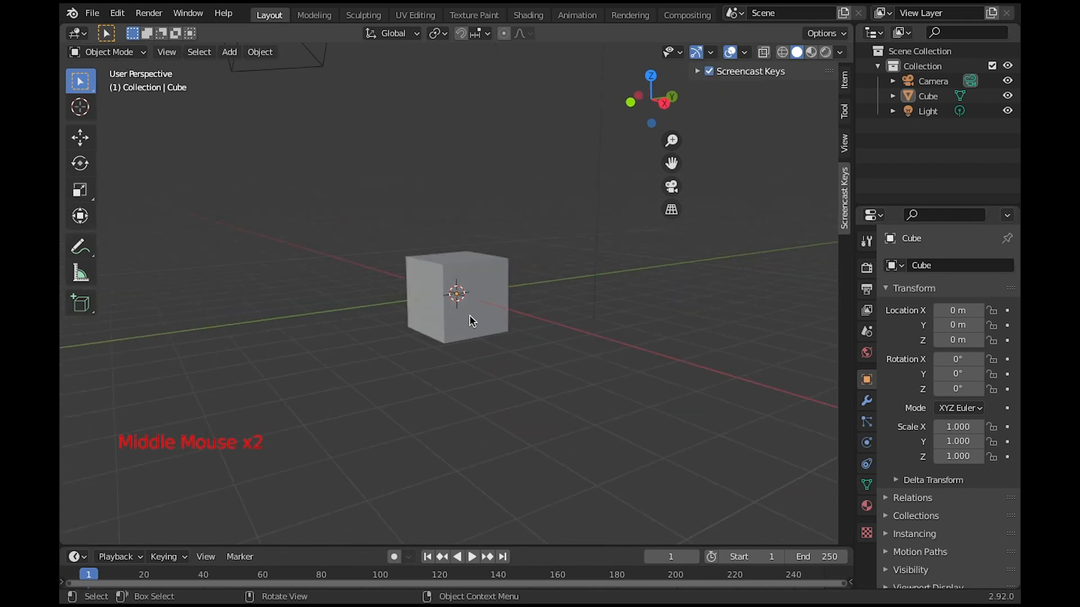
click(483, 282)
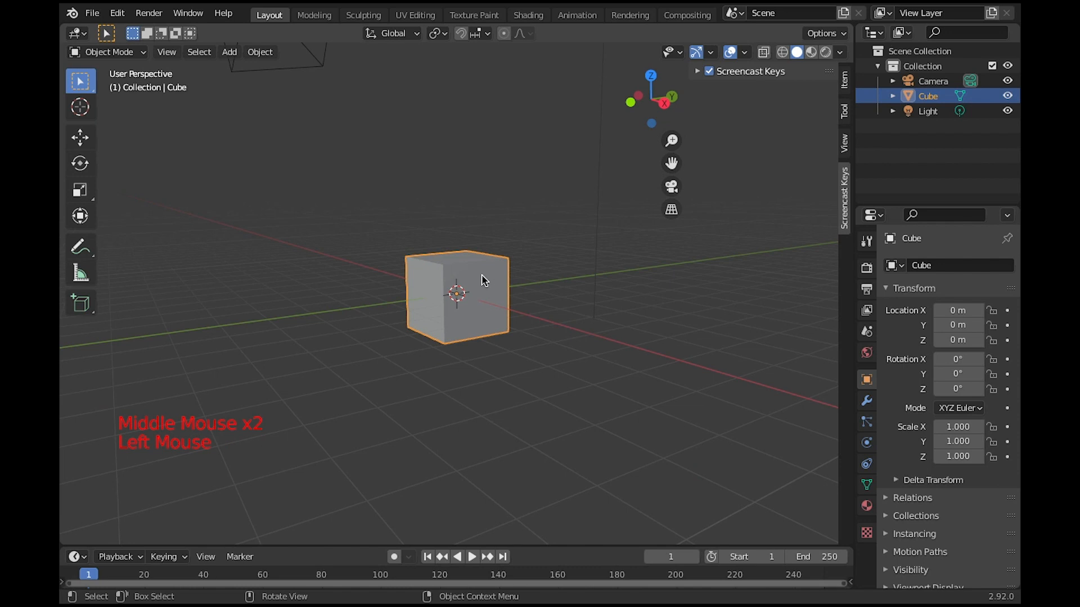
key(x)
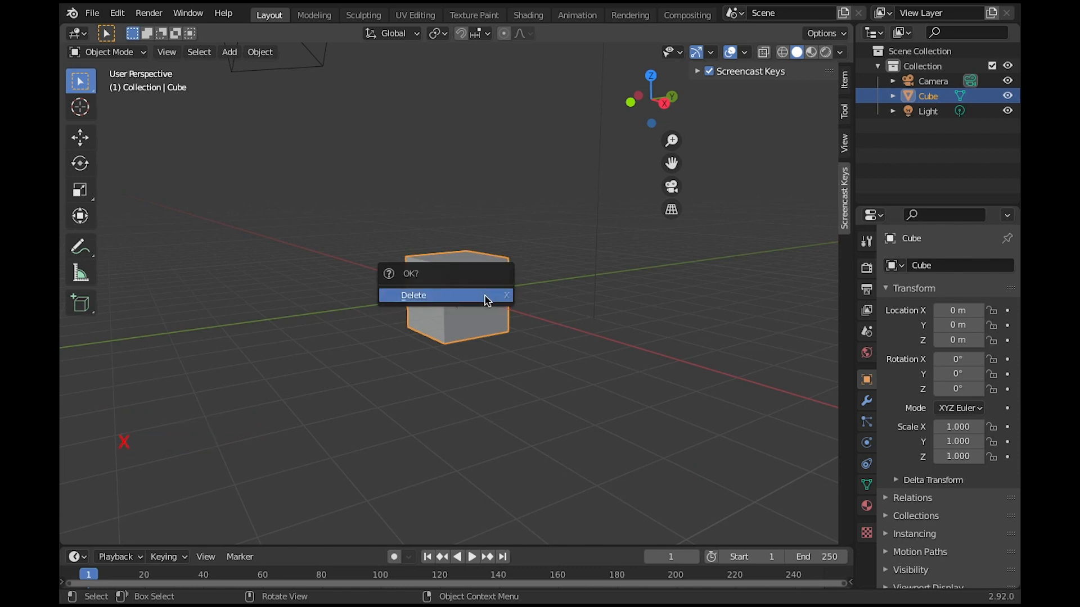
click(485, 297)
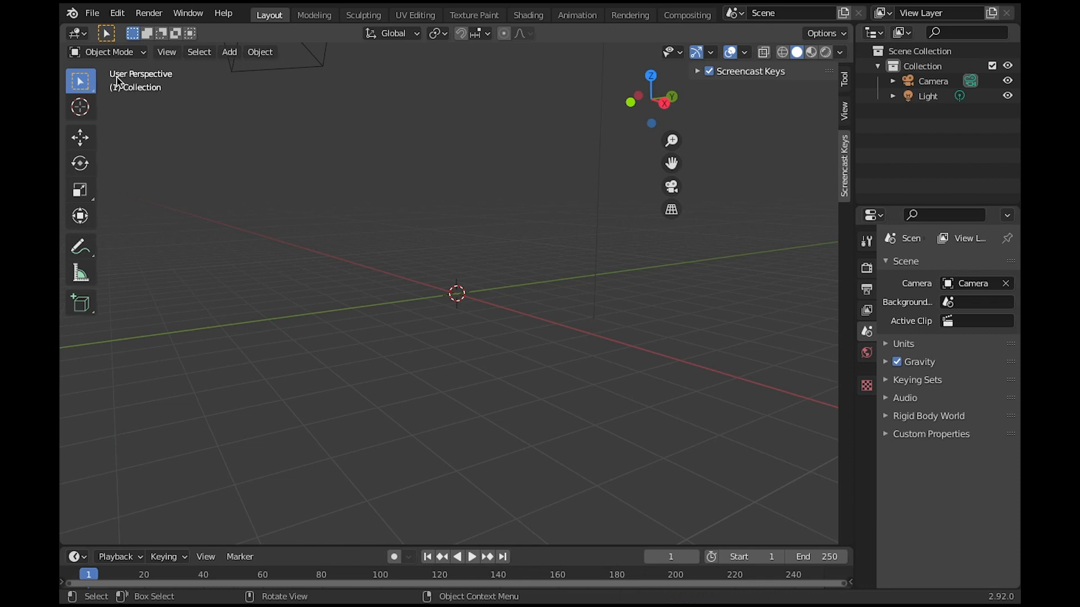
- Align the 3D viewport to the Right Orthographic view
middle_drag(607, 300, 607, 301)
scroll(542, 295, down, 3)
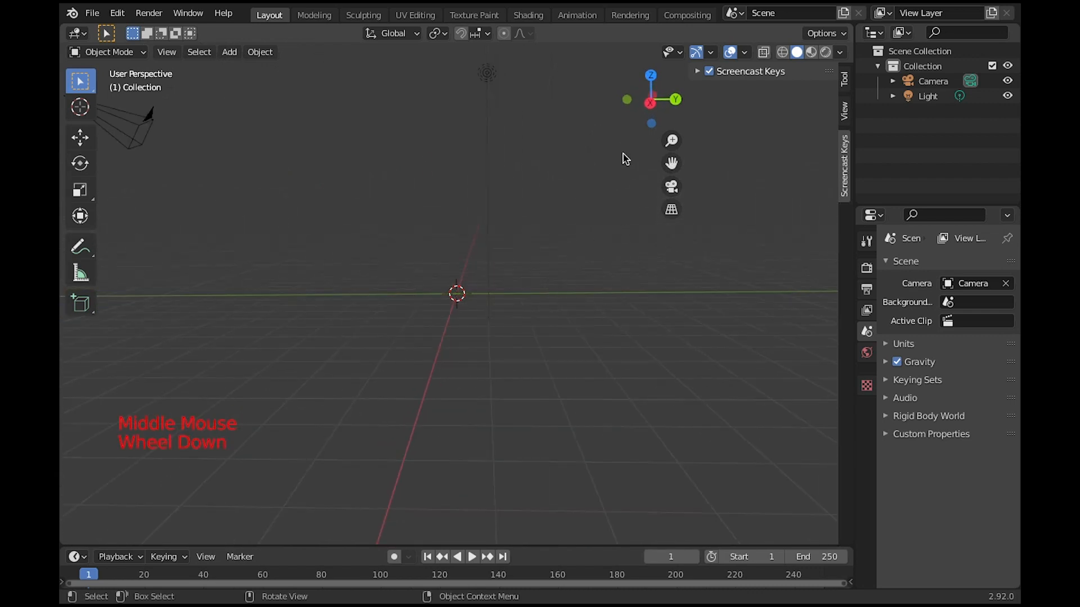
click(650, 104)
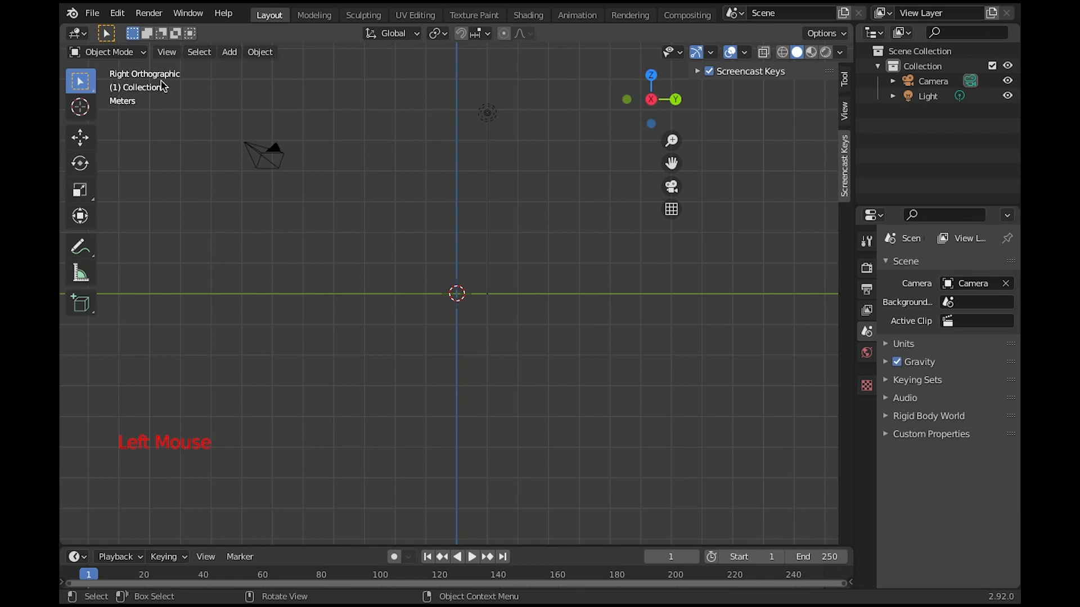
- Add a mesh cube at the scene origin and view it close up
key(shift+a)
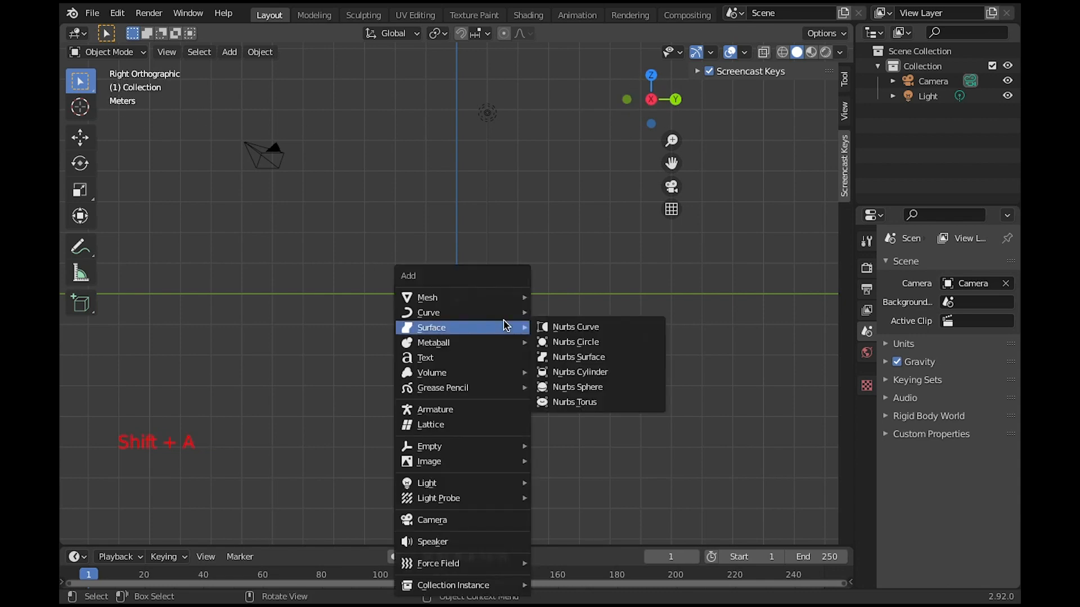
mouse_move(505, 303)
click(598, 312)
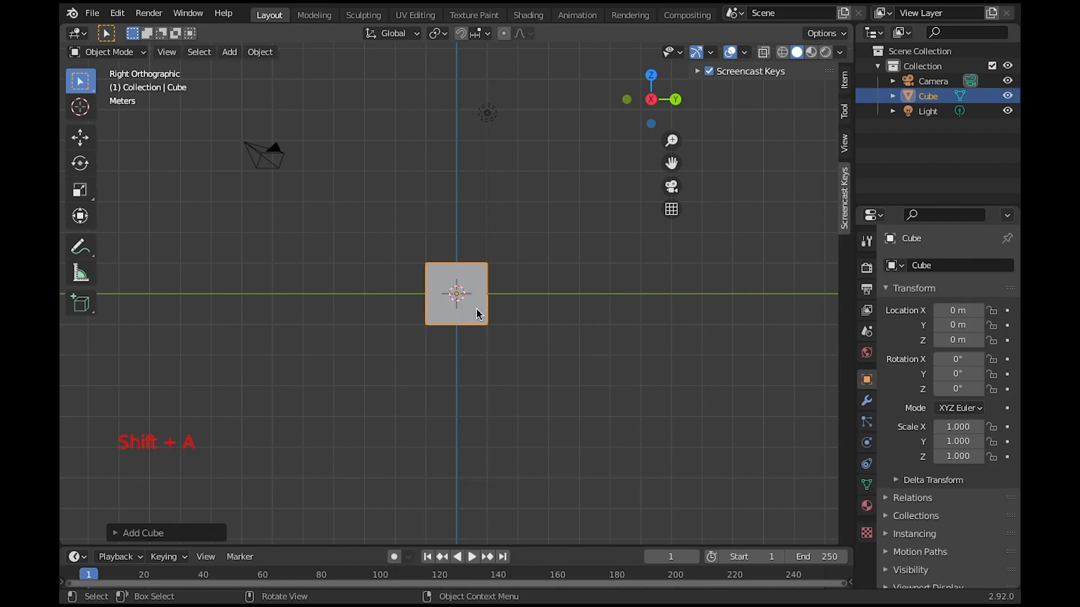
scroll(442, 311, up, 4)
scroll(441, 306, up, 3)
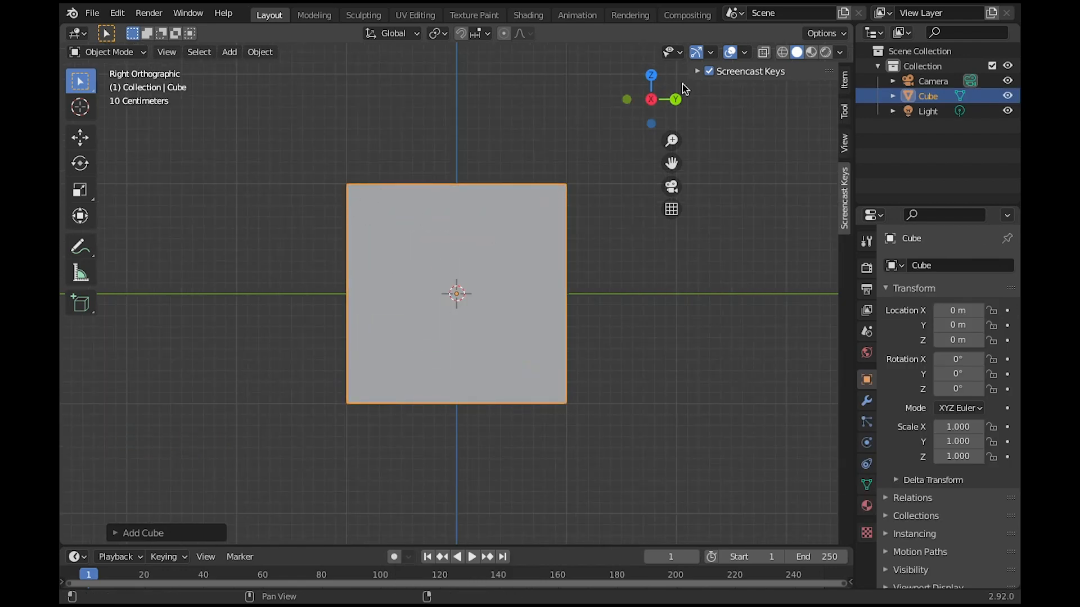
- Turn on X-ray and switch the viewport shading to wireframe so the cube shows only its edges
click(763, 52)
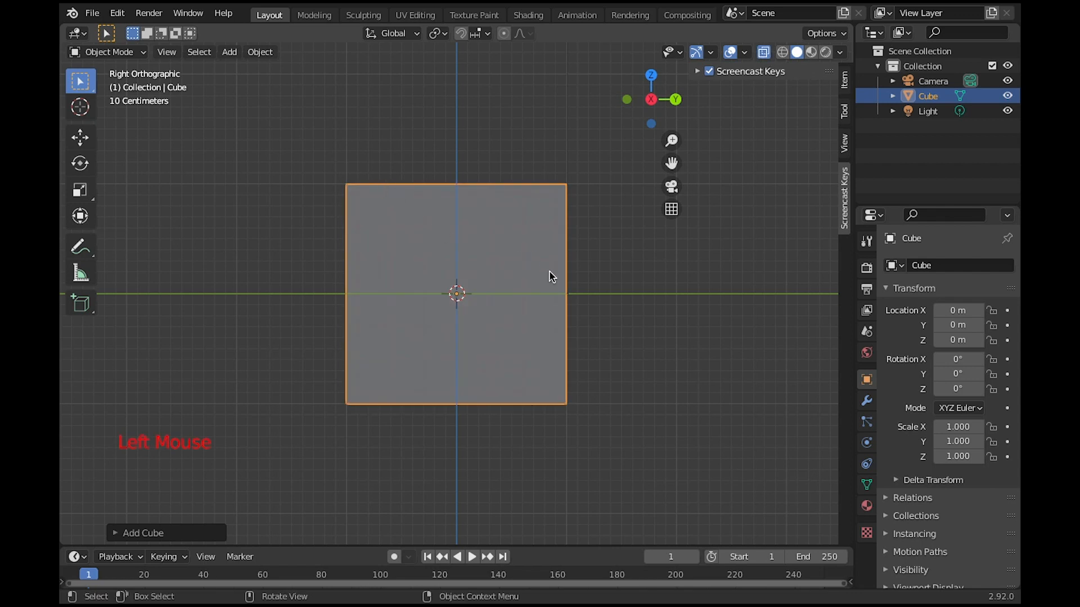
middle_drag(585, 285, 581, 289)
scroll(581, 289, down, 2)
key(z)
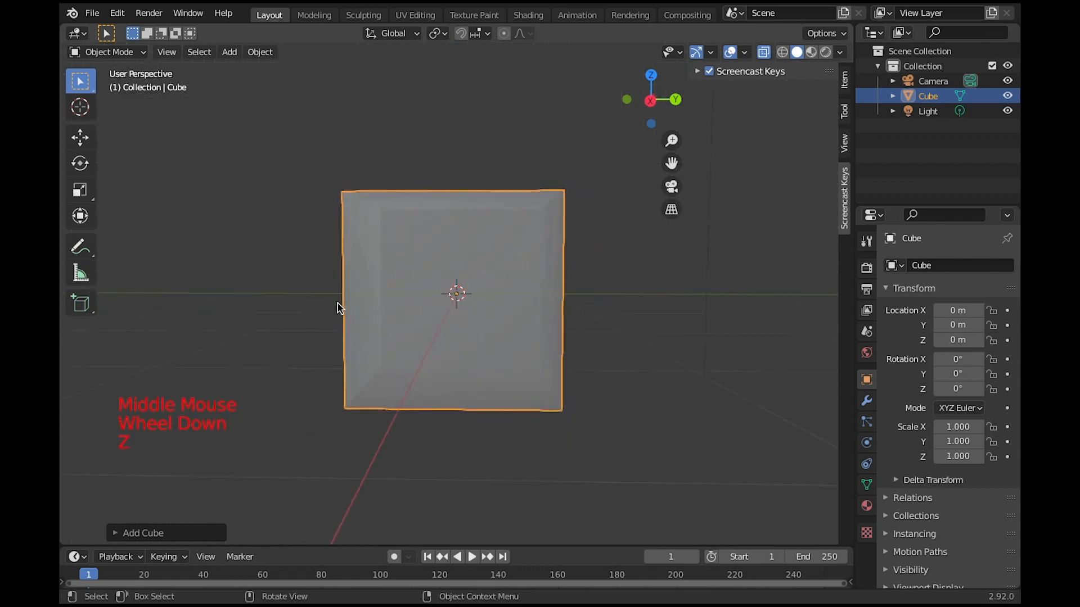
key(z)
middle_drag(409, 285, 446, 279)
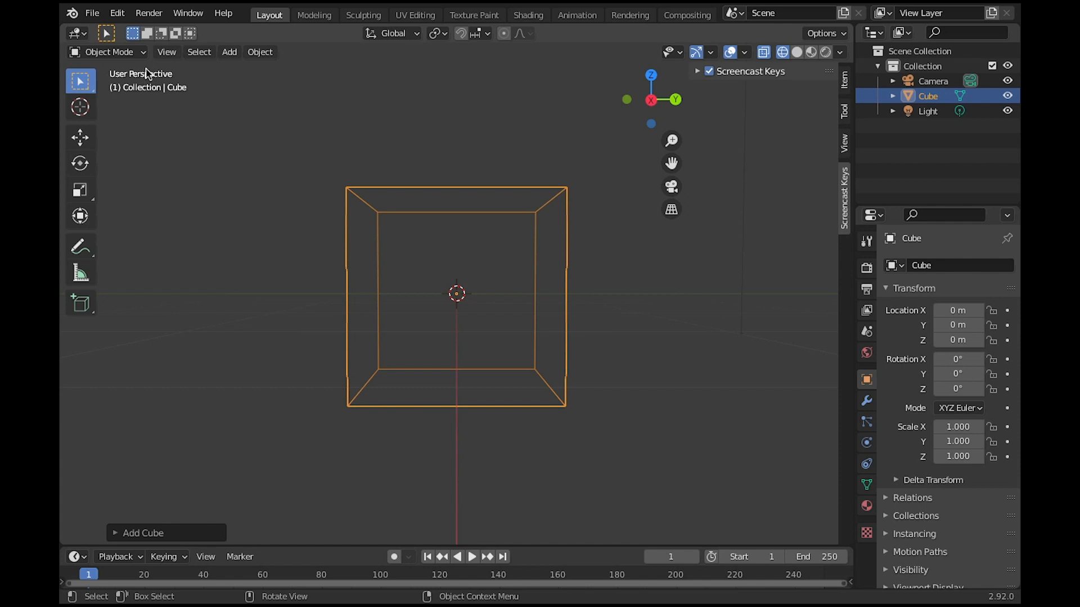
- Keep Object Mode as the interaction mode and return the viewport to Right Orthographic
click(133, 52)
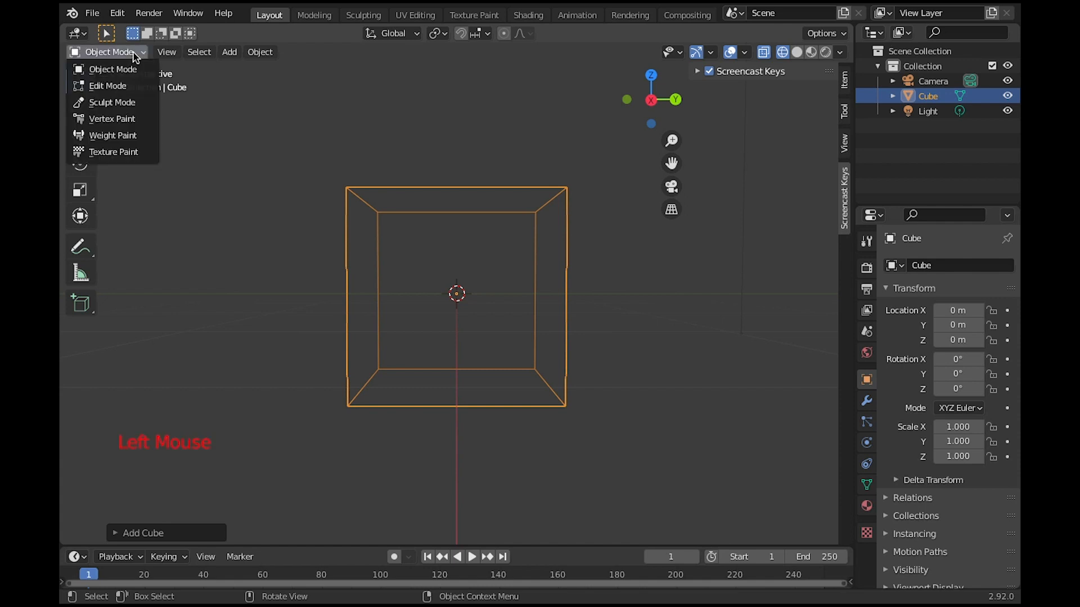
click(139, 69)
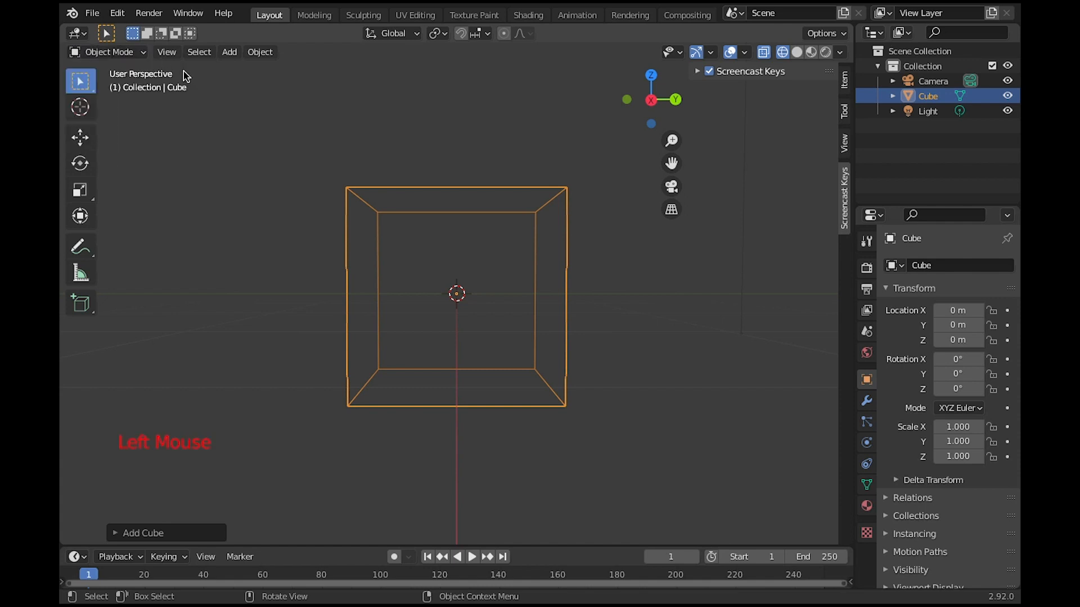
click(652, 99)
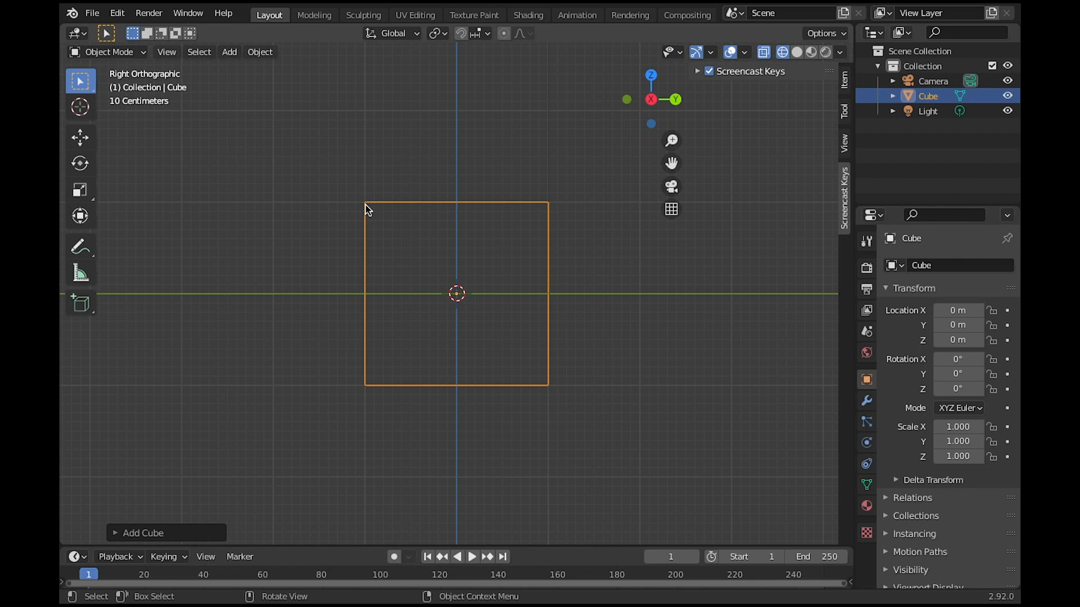
- Delete the wireframe cube at the scene origin
key(x)
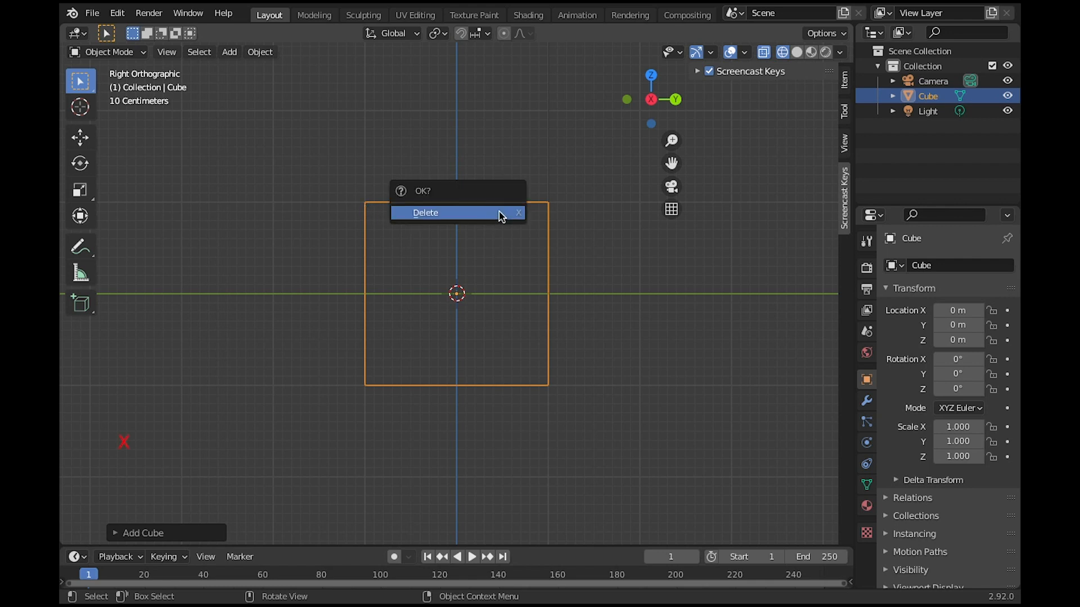
click(501, 214)
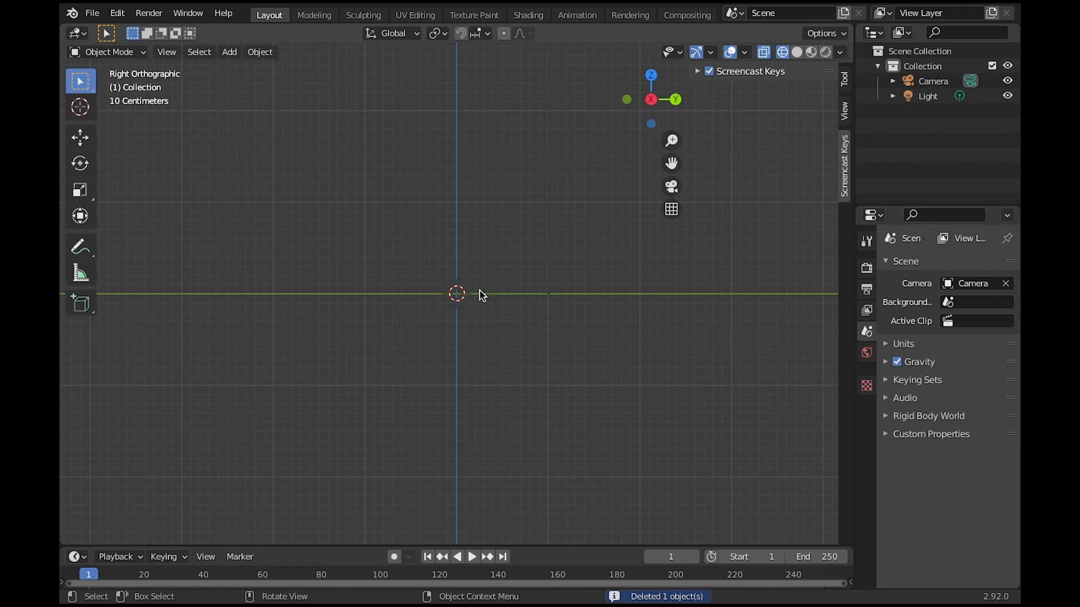
- Add an image empty at the scene origin and align it to the view
key(shift)
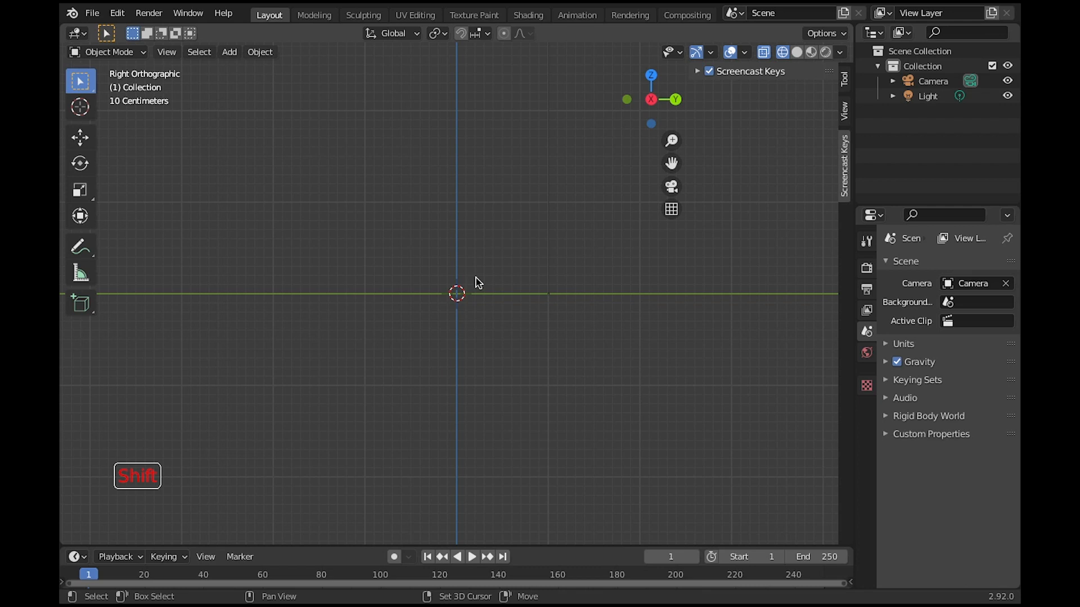
key(shift+a)
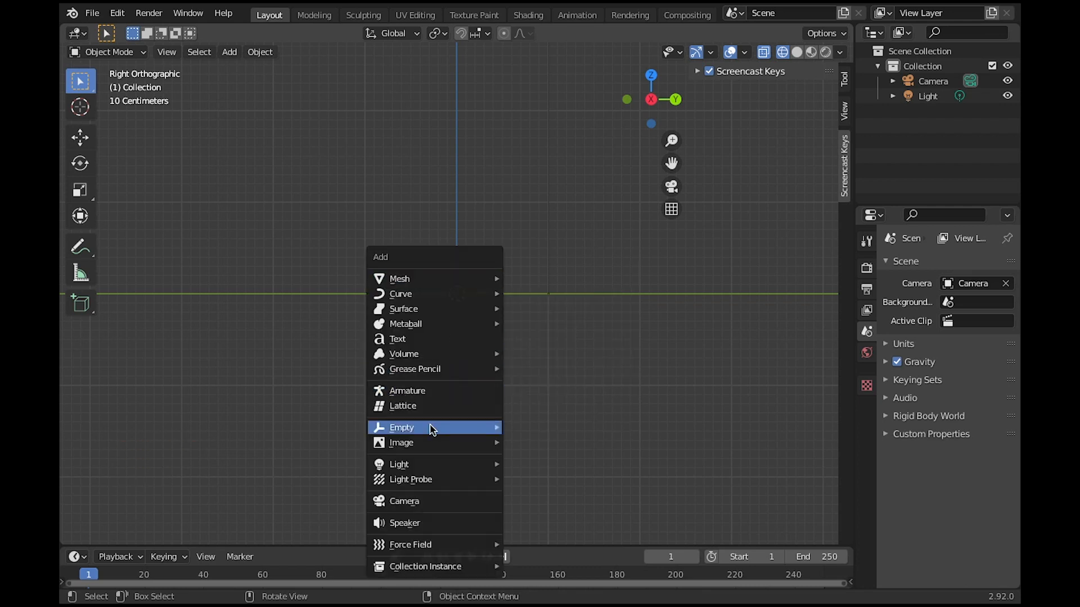
mouse_move(432, 430)
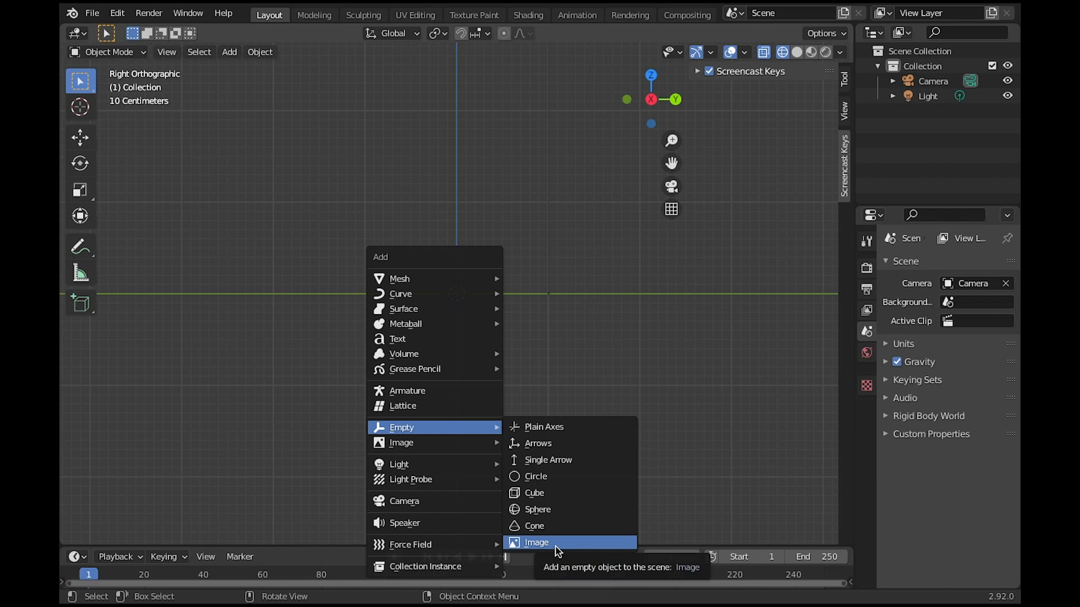
click(559, 551)
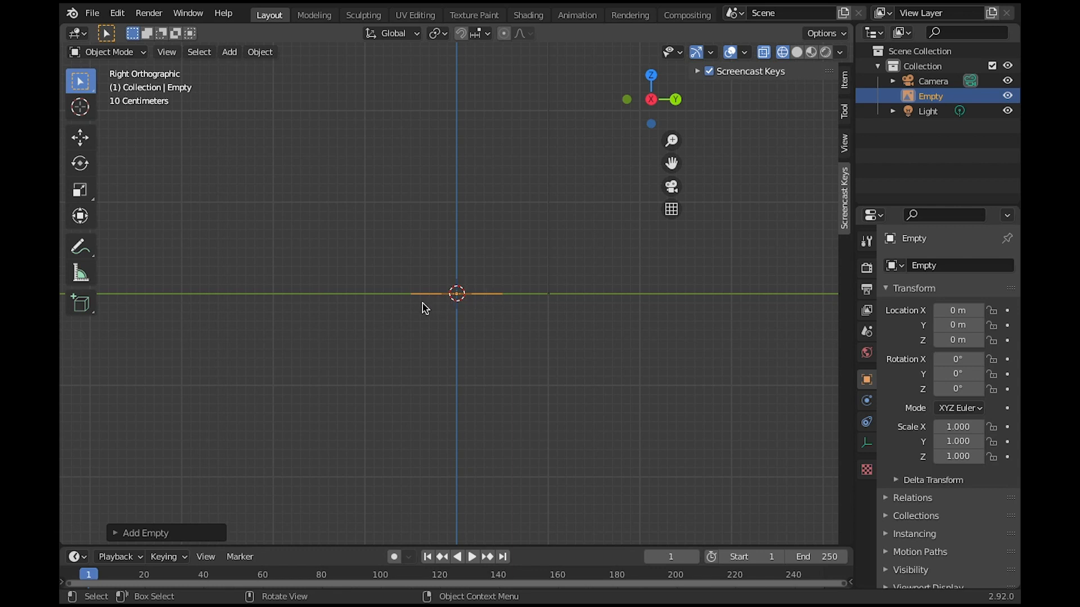
click(119, 539)
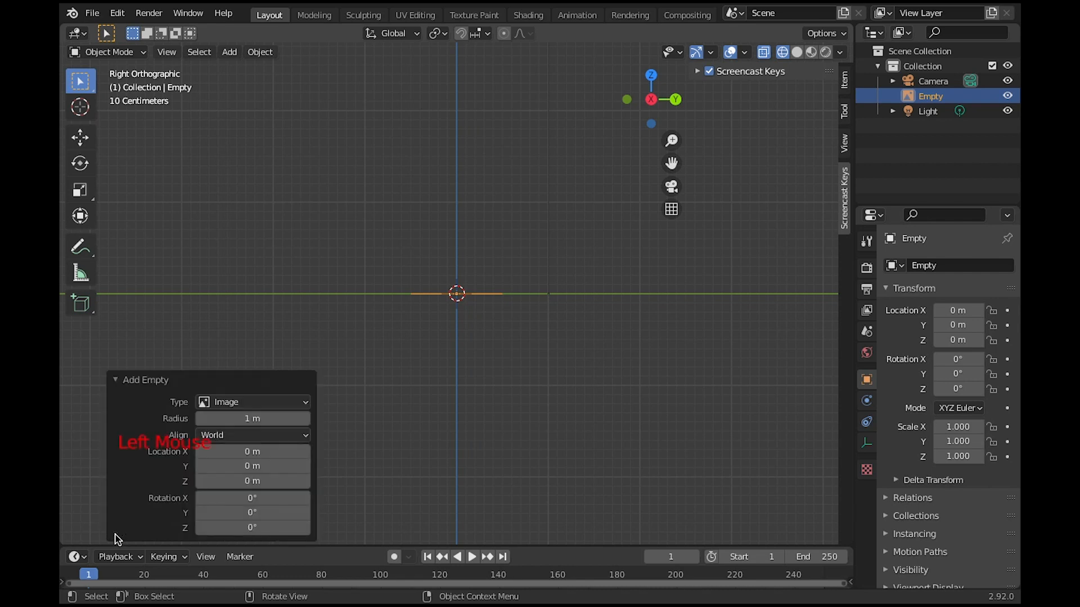
click(269, 436)
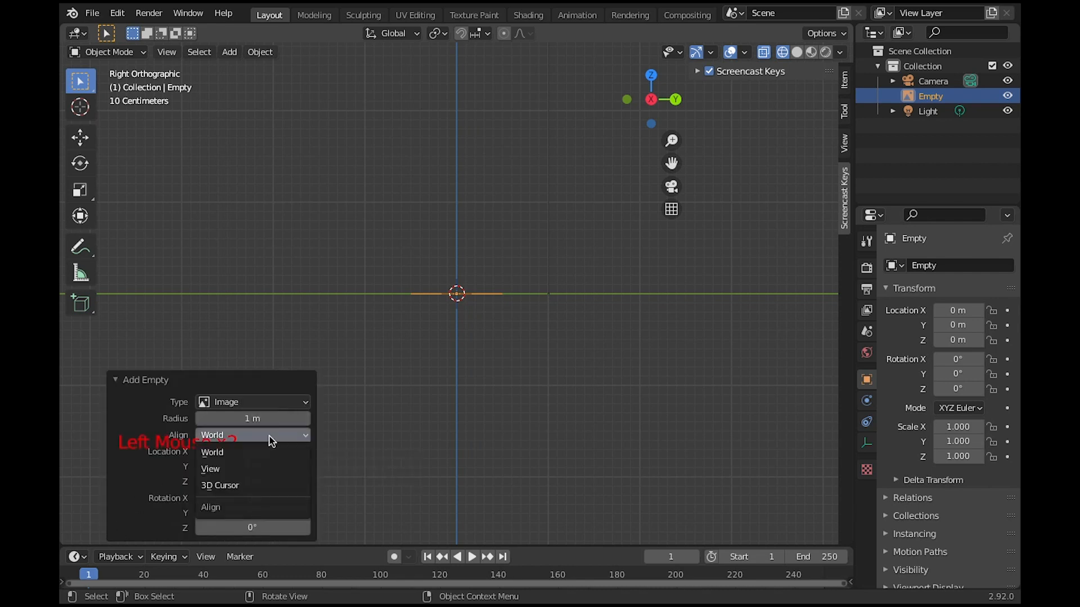
click(265, 470)
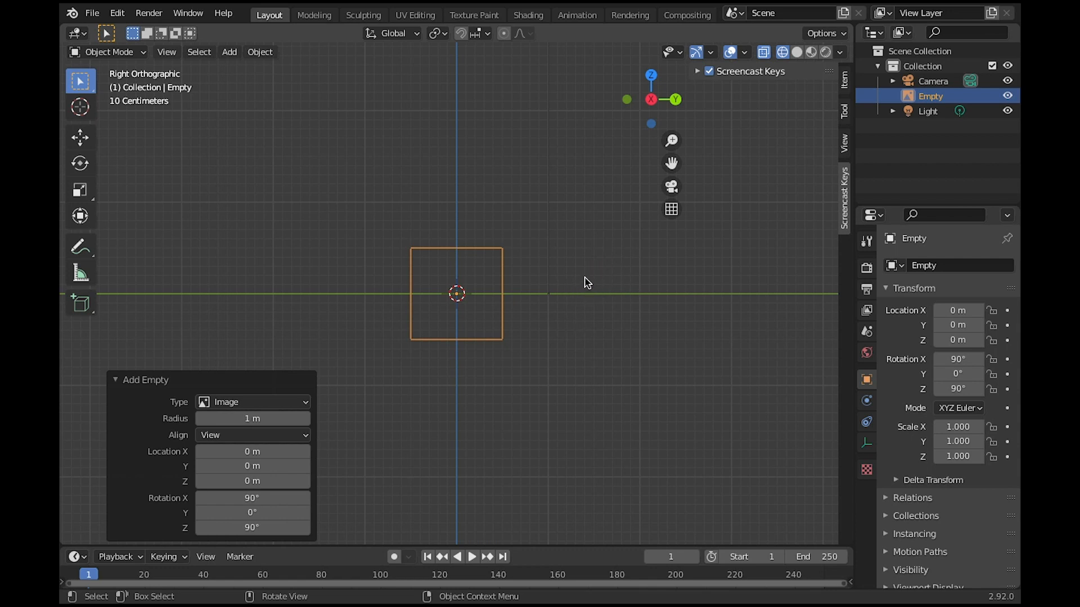
- Scale the image empty up to about 3.86 and open its object data settings
key(s)
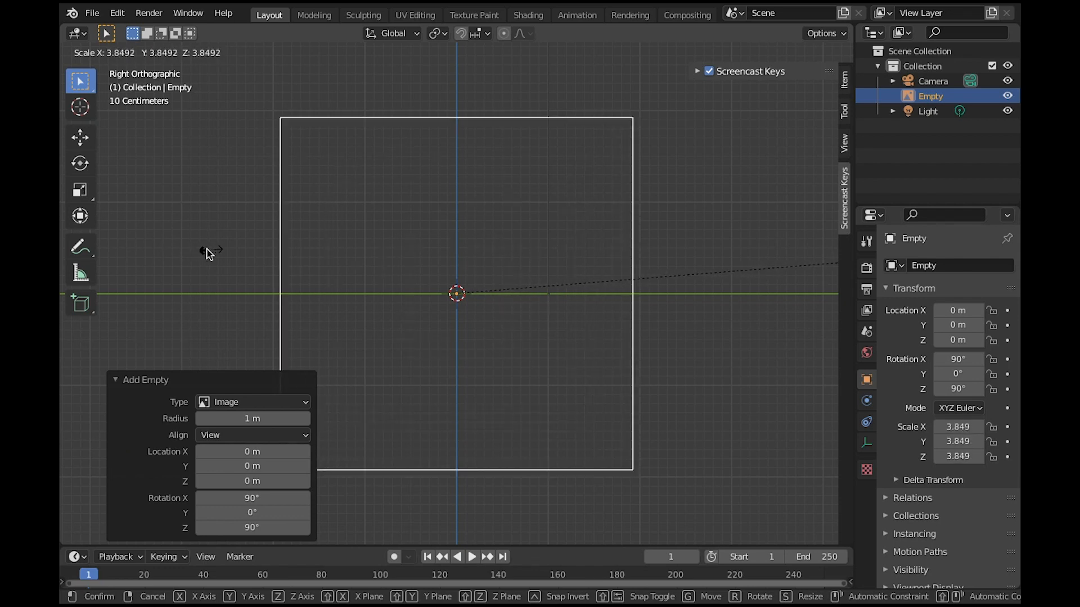
click(207, 253)
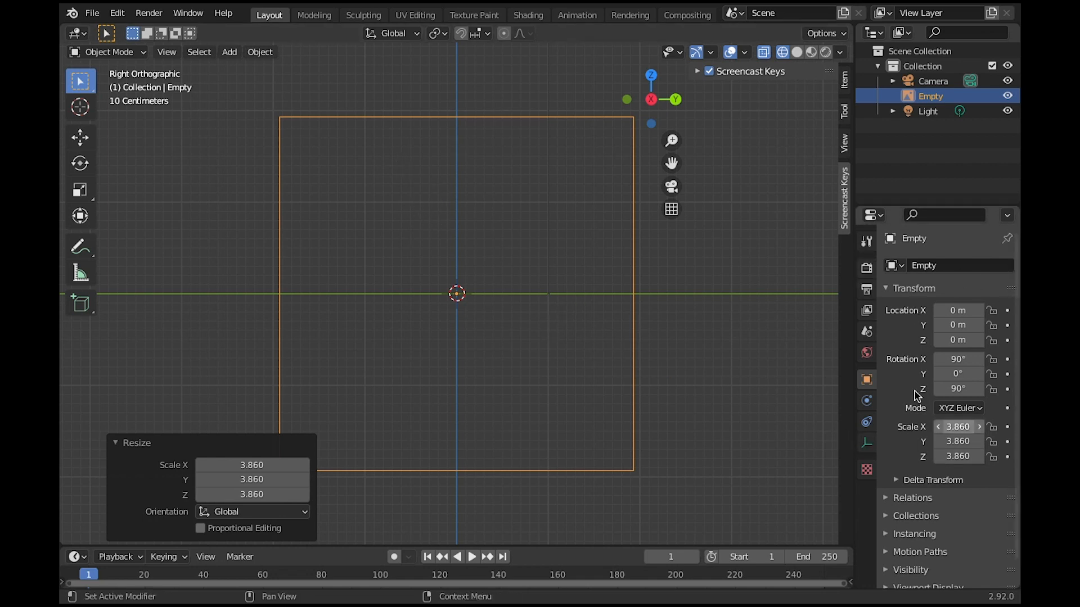
click(867, 445)
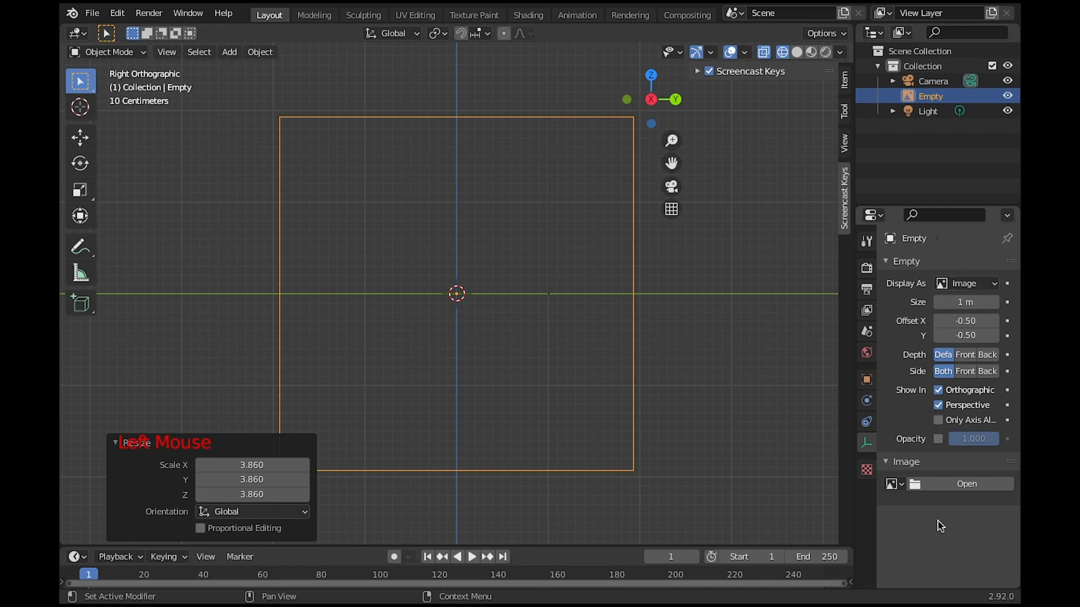
click(917, 485)
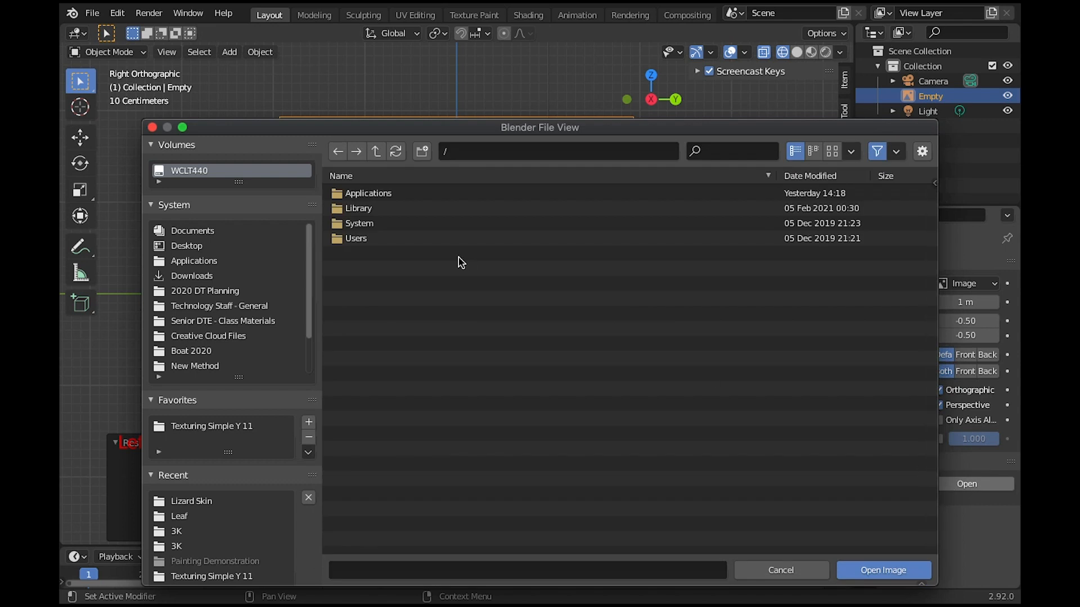
scroll(239, 341, down, 3)
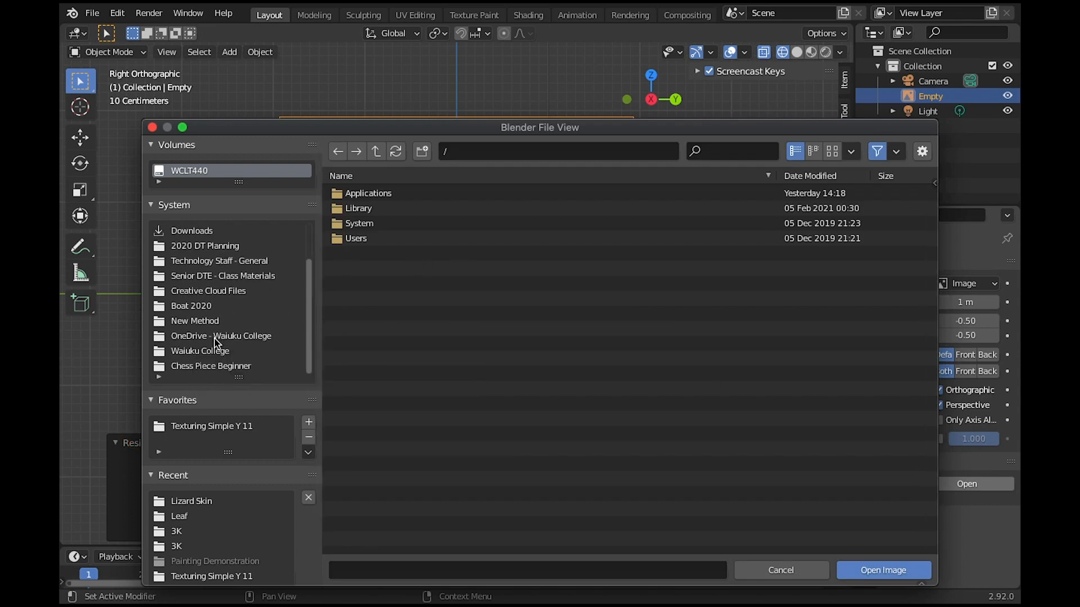
click(182, 367)
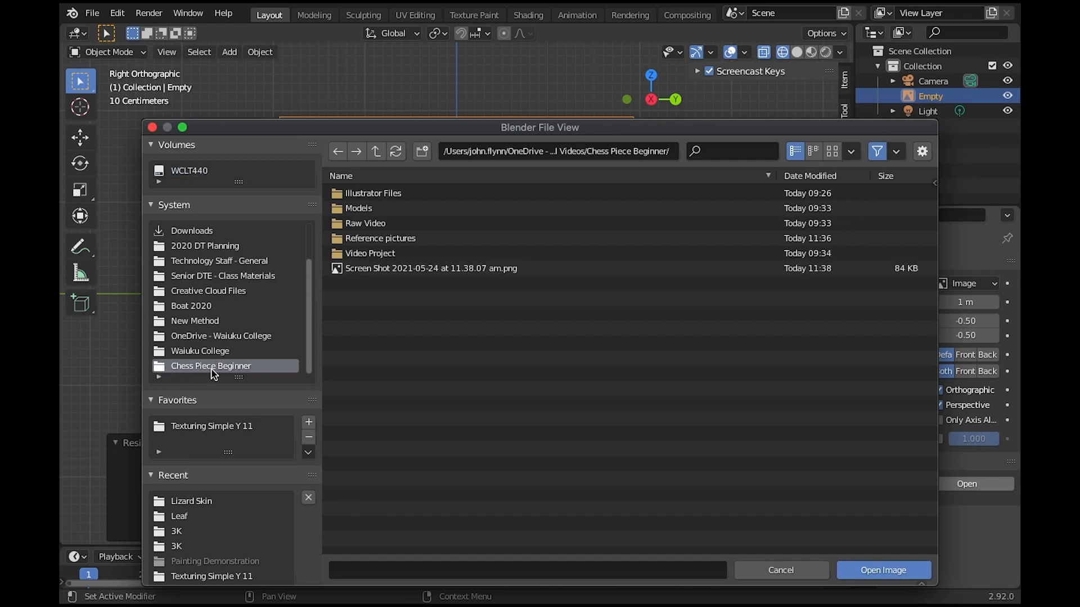
click(360, 270)
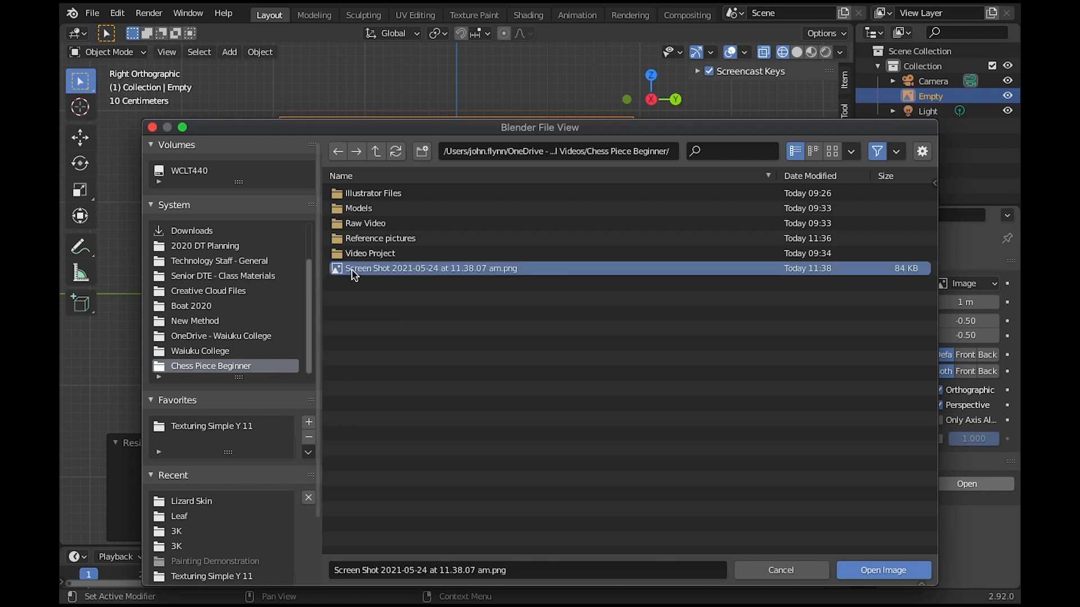
shift+click(376, 236)
drag(344, 276, 343, 238)
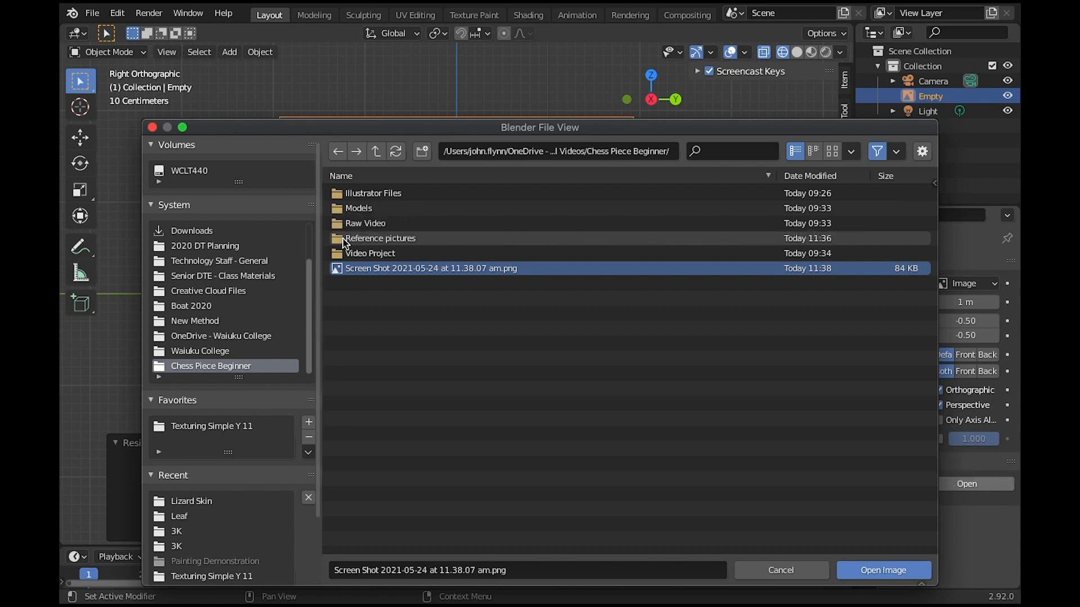
click(787, 573)
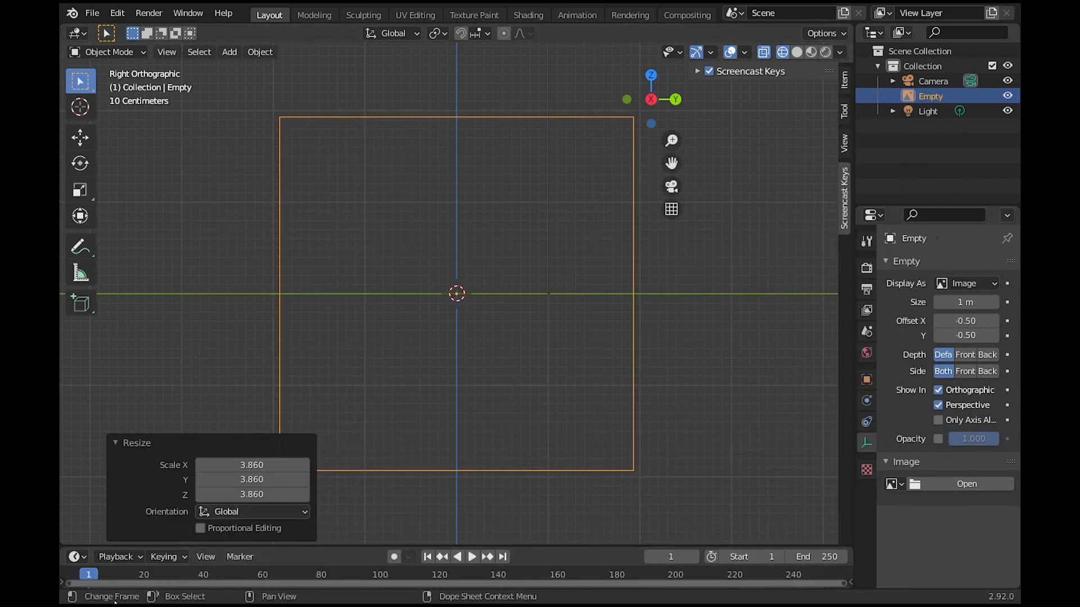
- Switch to Finder and move the pawn screenshot from the Chess Piece Beginner folder into its Reference pictures subfolder
click(103, 588)
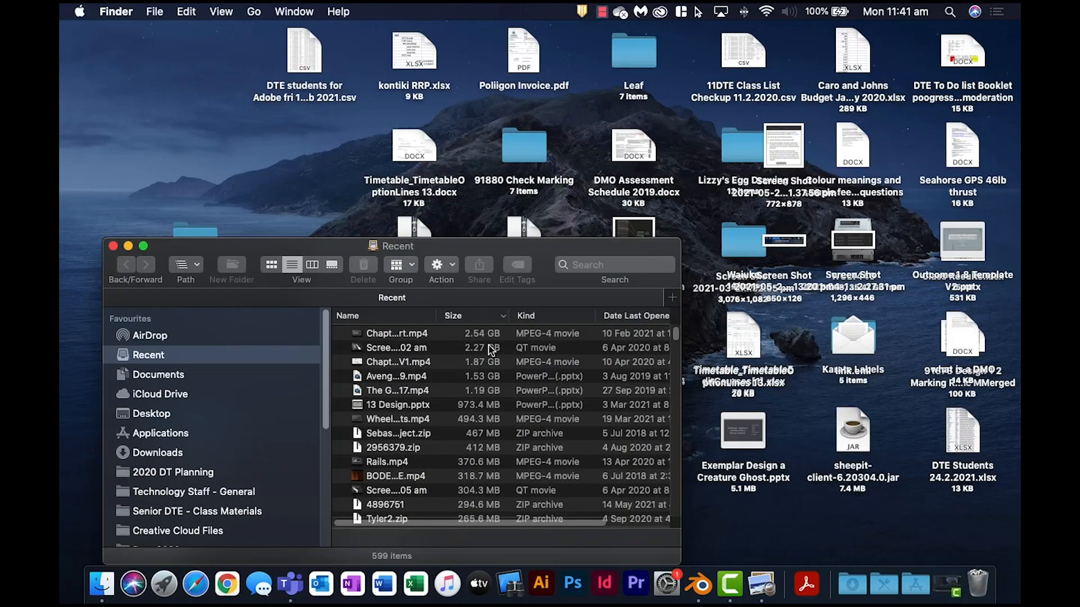
scroll(146, 440, down, 5)
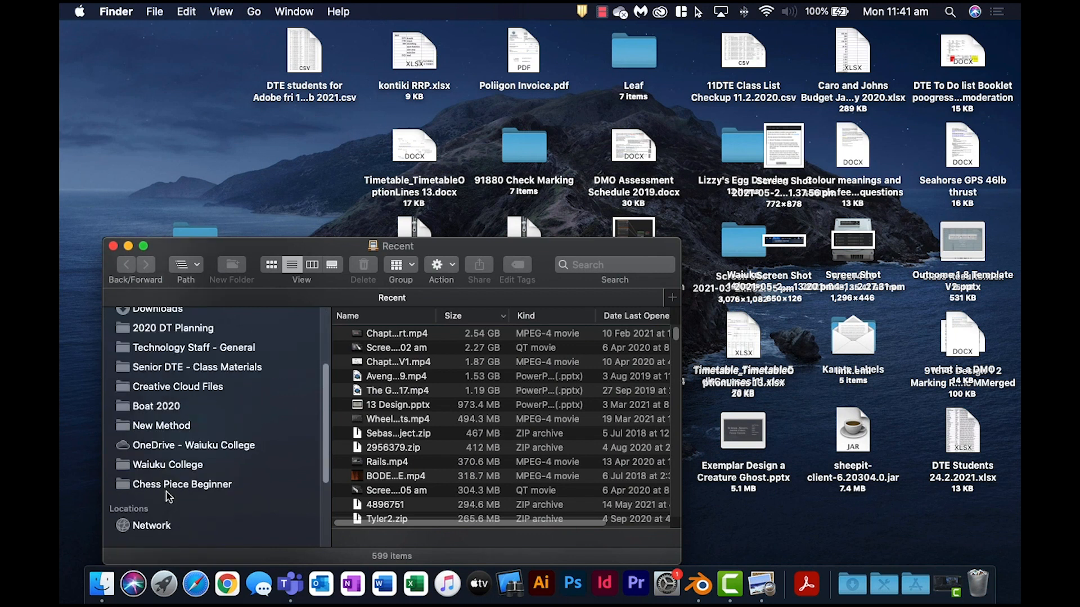
click(167, 484)
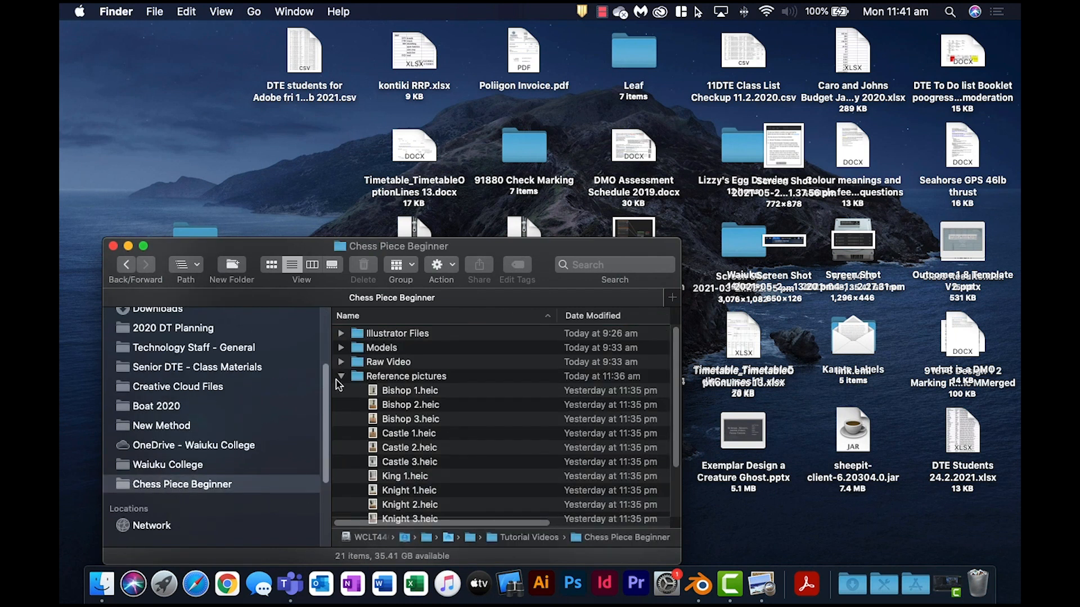
click(341, 376)
click(365, 392)
drag(360, 394, 373, 379)
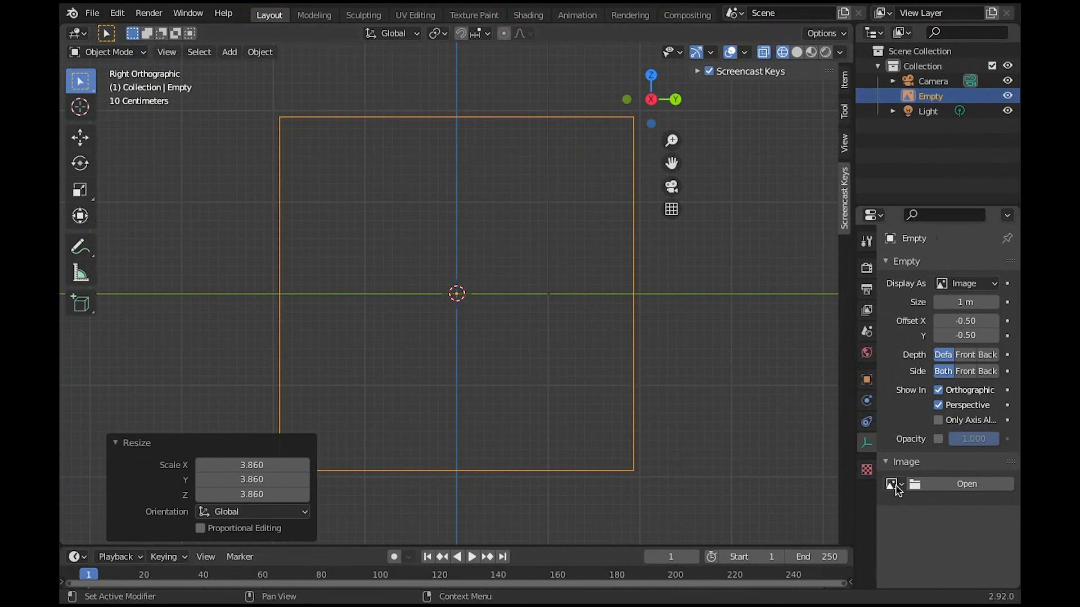
- Back in Blender, load Screen Shot 2021-05-24 at 11.38.07 am.png from Chess Piece Beginner/Reference pictures into the image empty
click(947, 488)
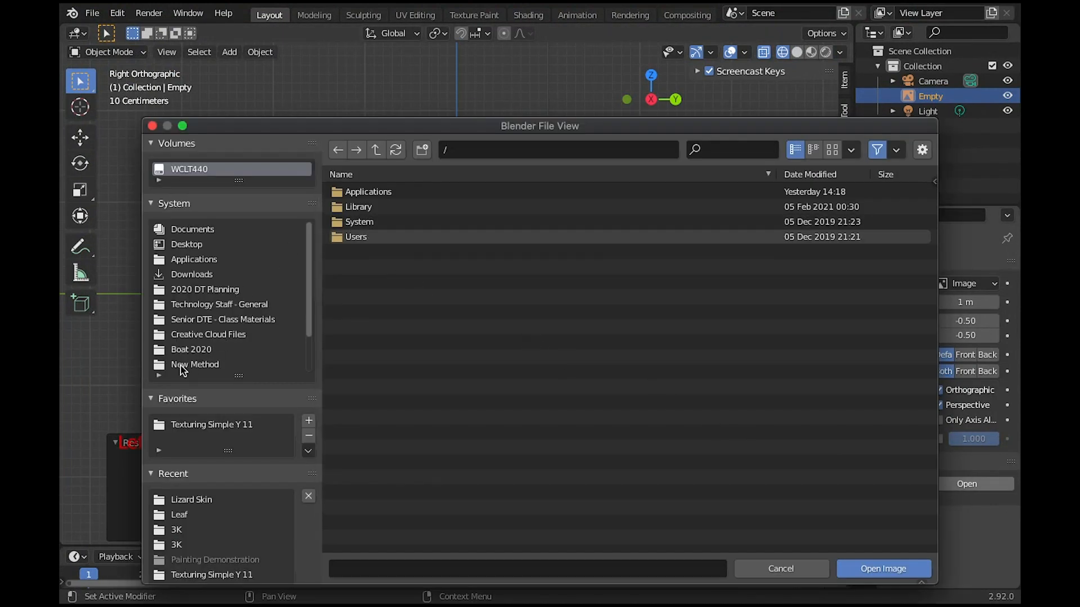
scroll(185, 368, down, 3)
click(190, 365)
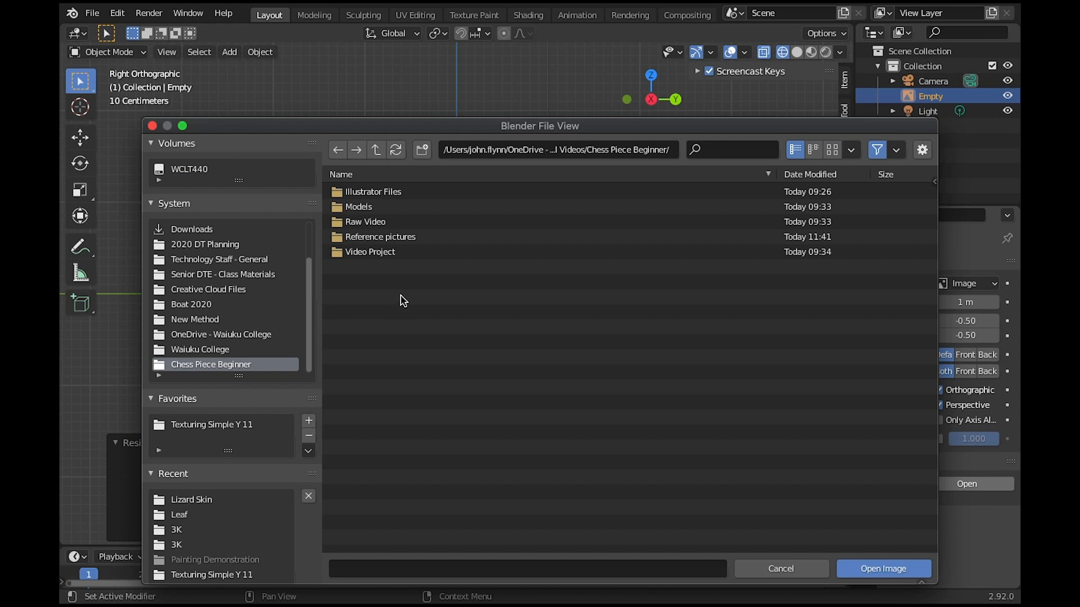
click(387, 240)
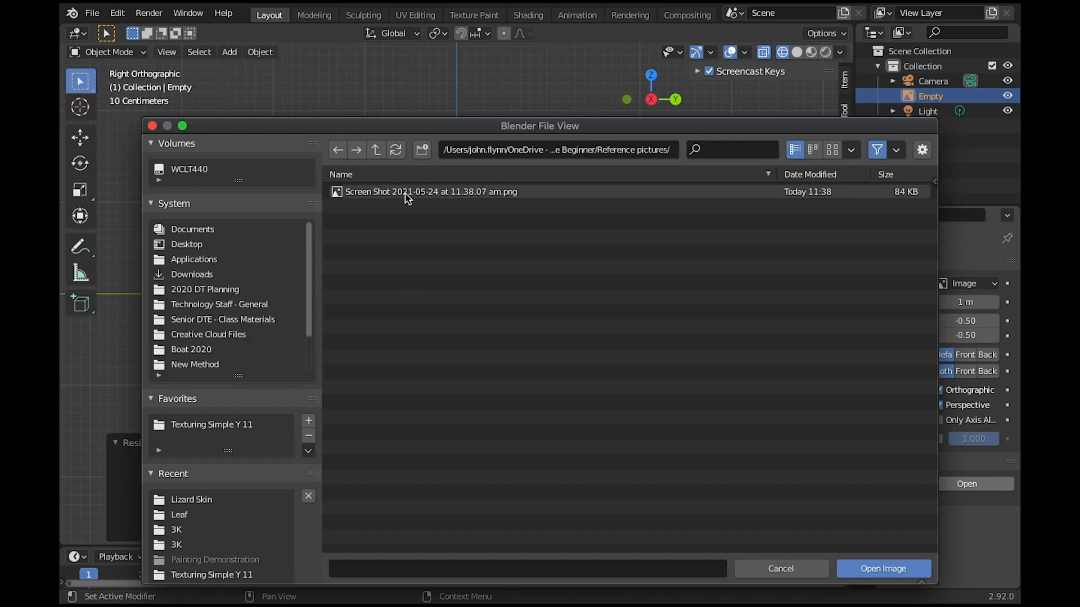
click(405, 194)
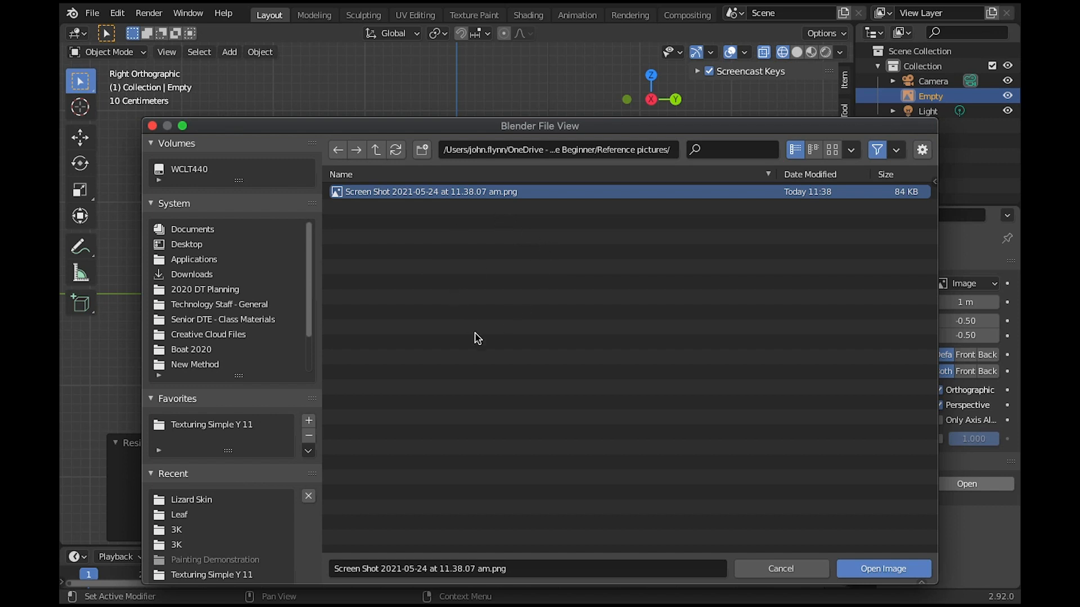
click(884, 568)
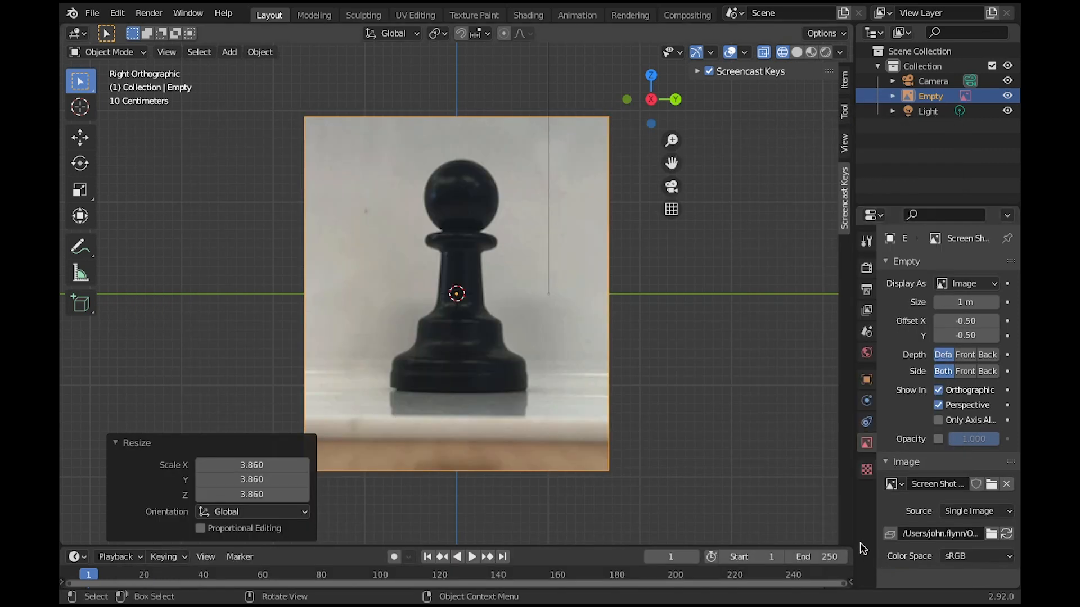
- Move the pawn reference image about -2.245 m along the global X axis, behind the scene origin
middle_drag(486, 289, 572, 291)
scroll(511, 296, down, 2)
click(525, 281)
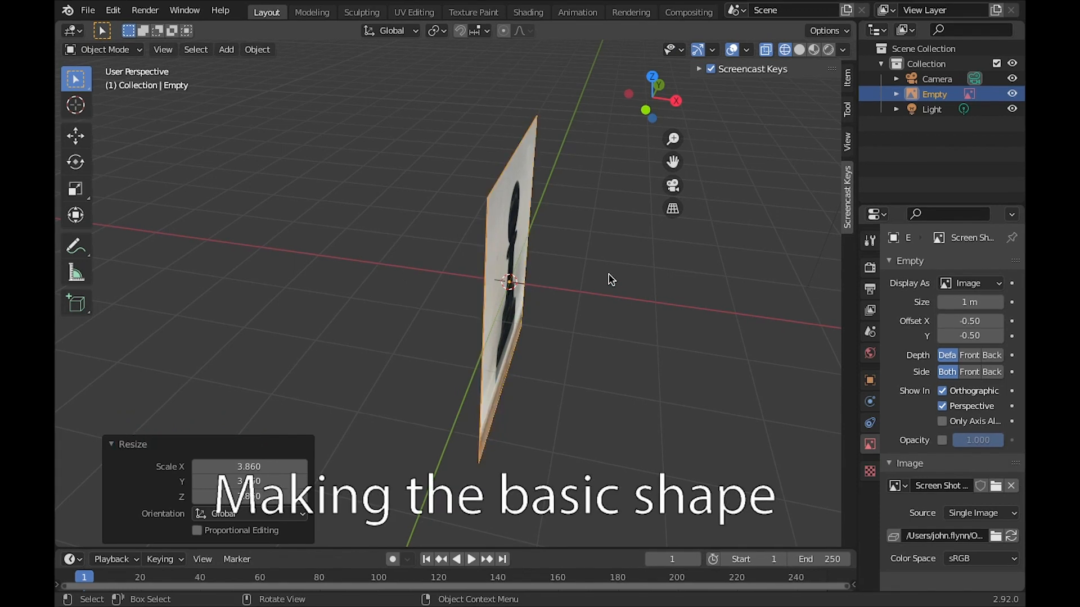
key(g)
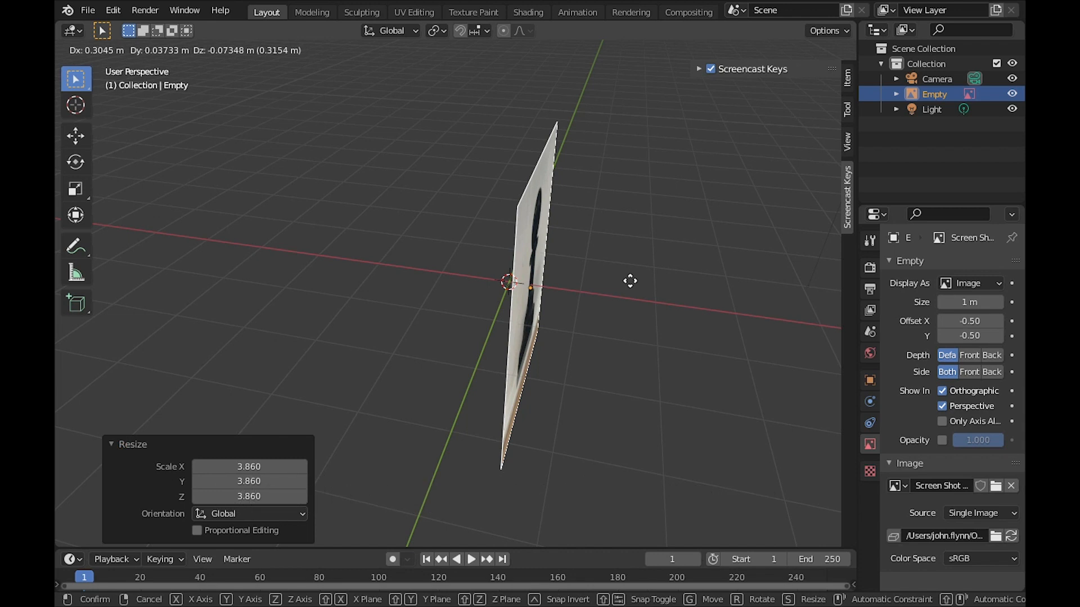
key(x)
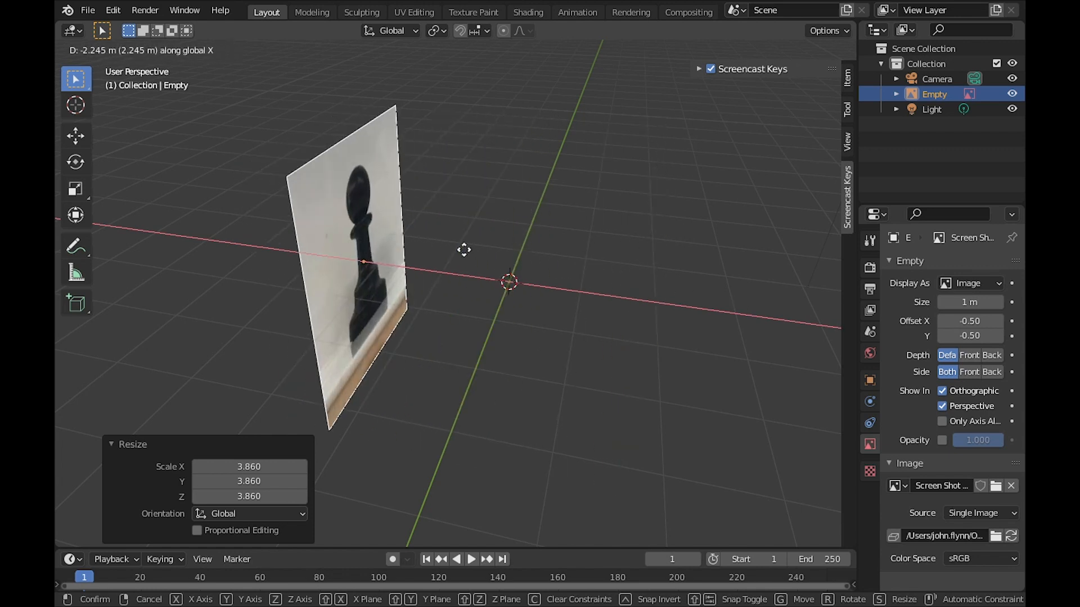
click(465, 255)
- In Right Orthographic view, move the reference image about -0.04 m in Y and -1.06 m in Z, centring the pawn's head on the origin
middle_drag(642, 286, 490, 282)
middle_drag(559, 361, 521, 365)
scroll(522, 366, up, 5)
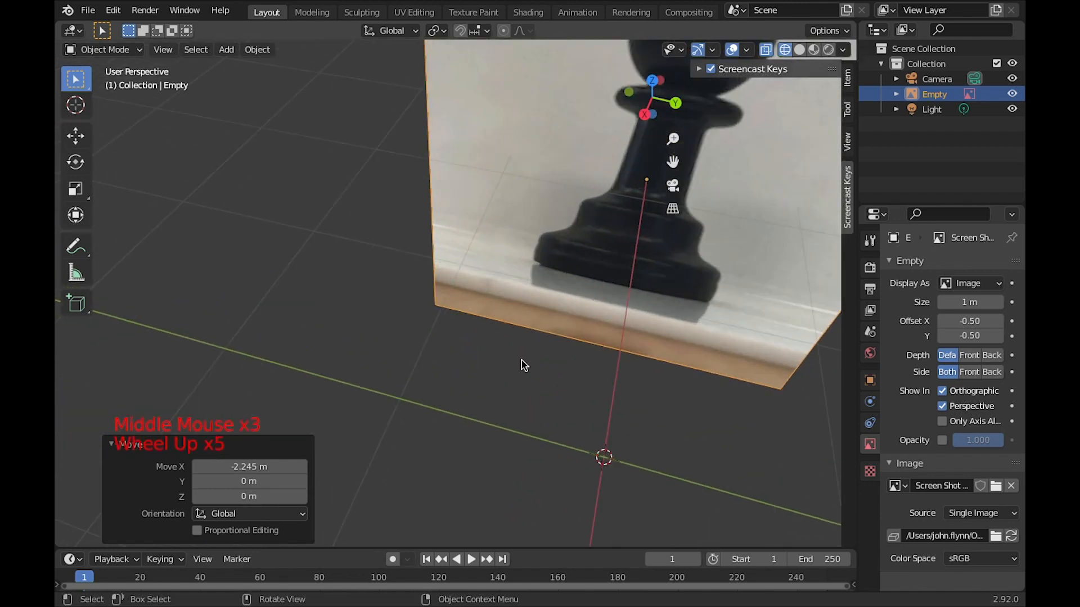
middle_drag(603, 461, 523, 224)
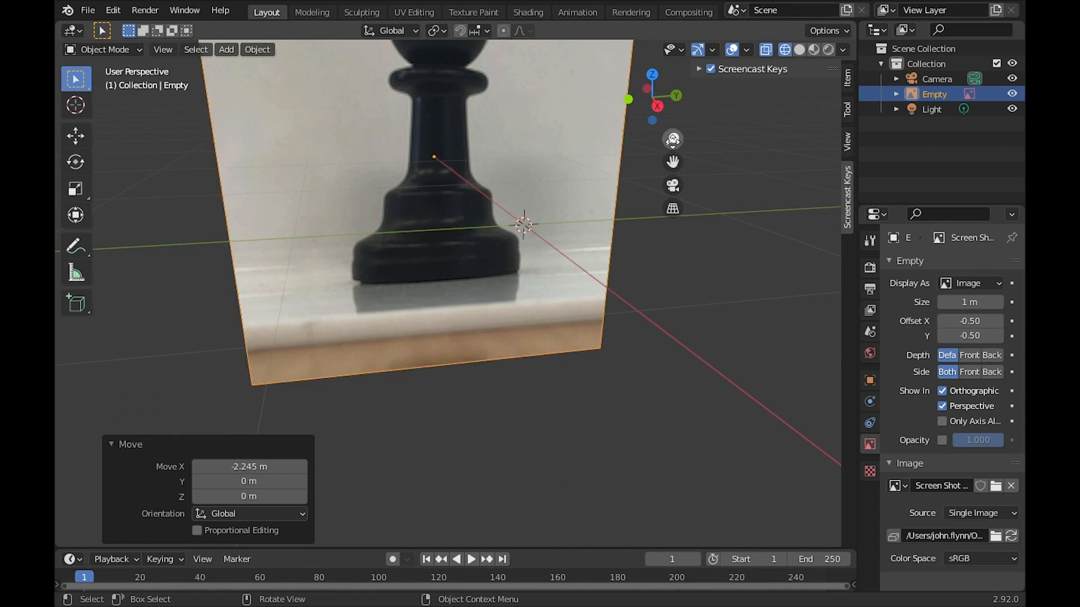
click(657, 105)
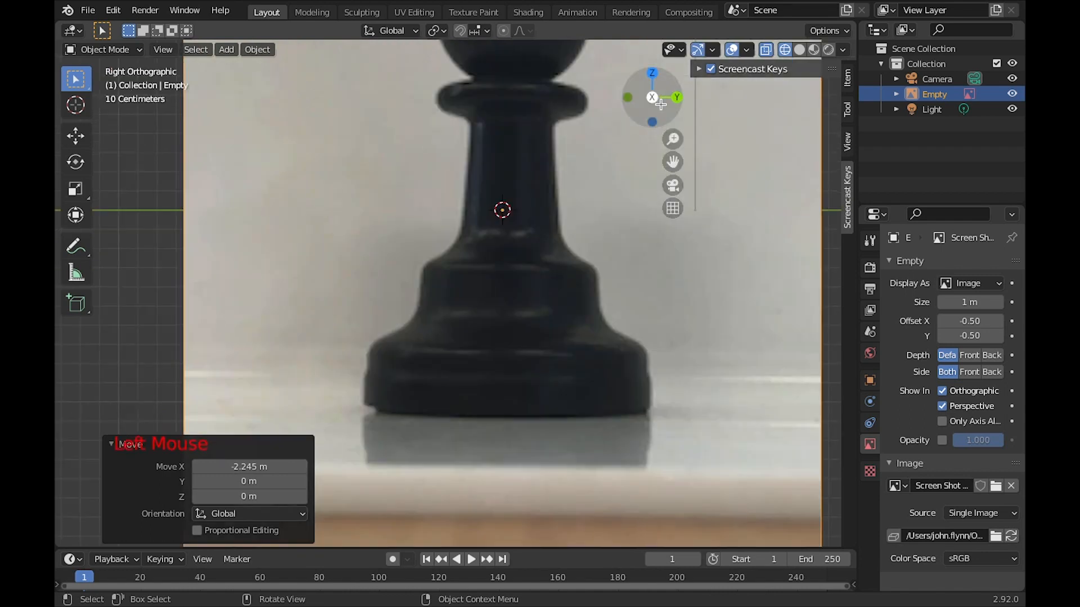
scroll(575, 238, down, 2)
shift+middle_drag(575, 238, 508, 193)
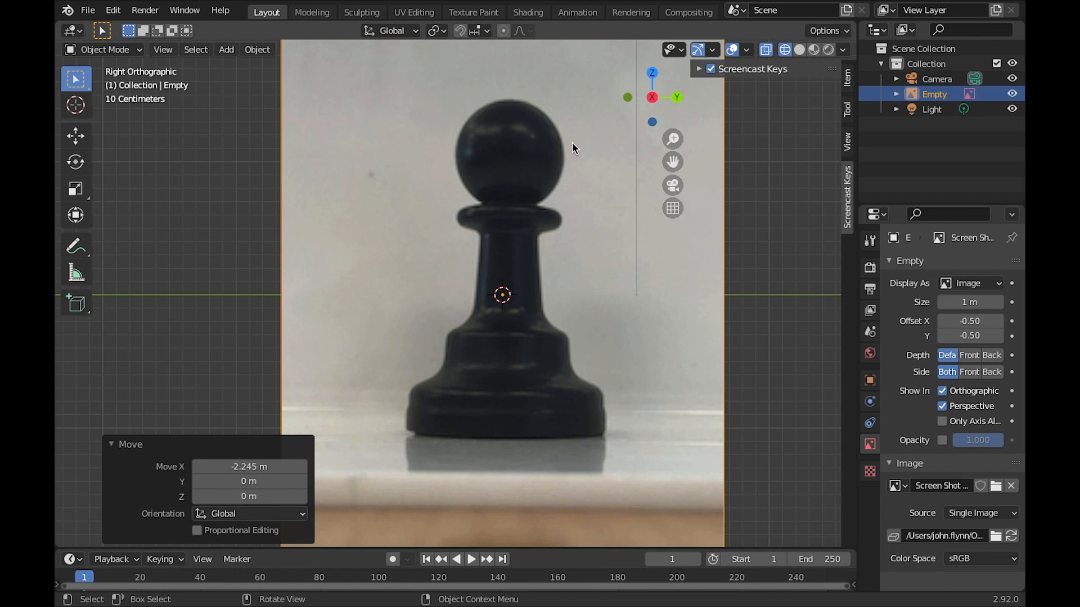
key(g)
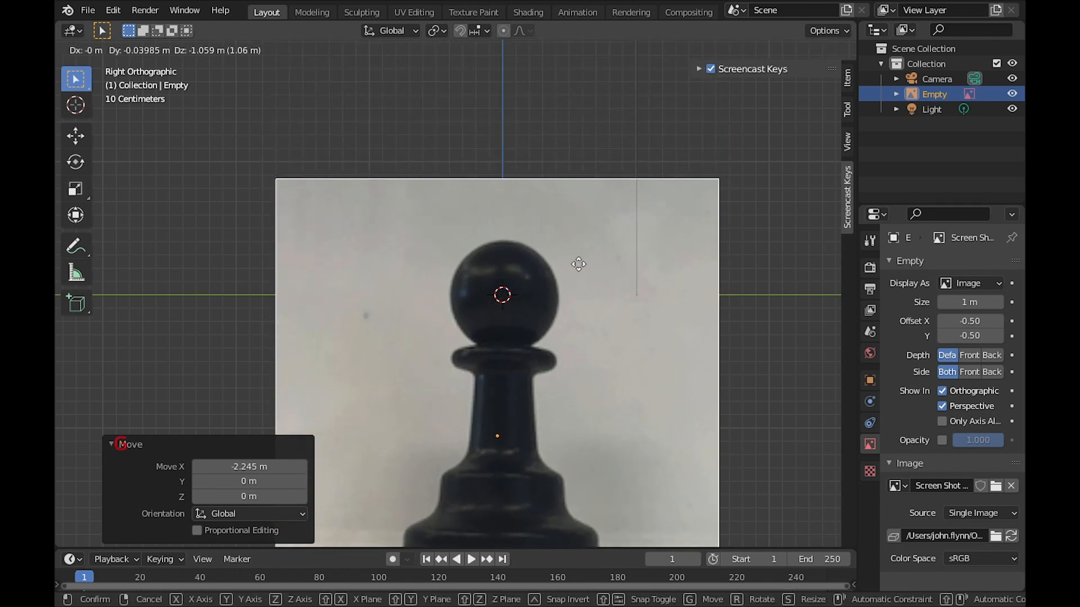
click(578, 265)
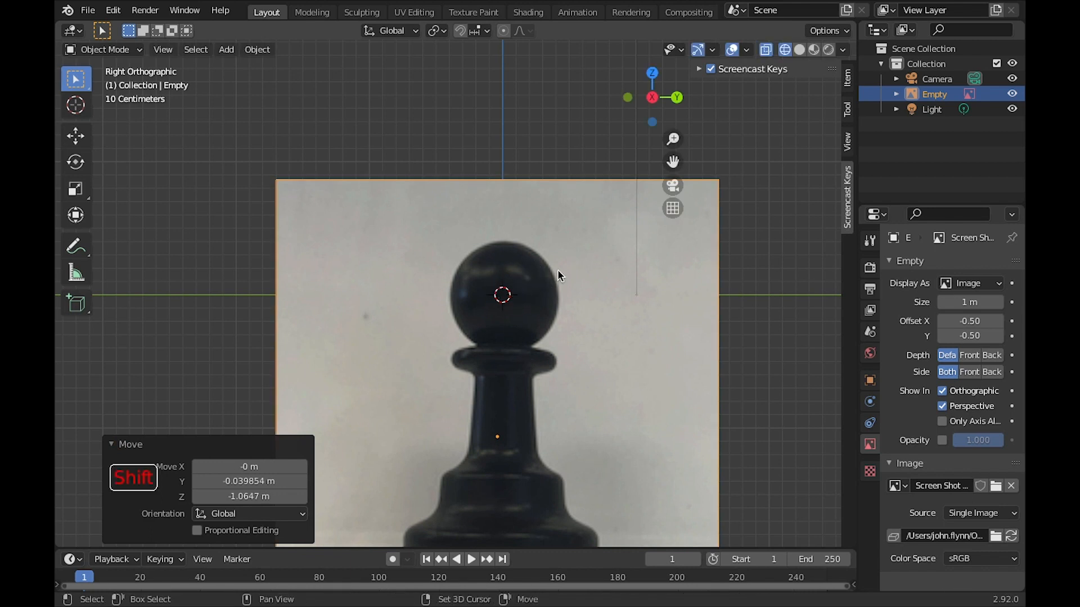
shift+middle_drag(559, 272, 557, 194)
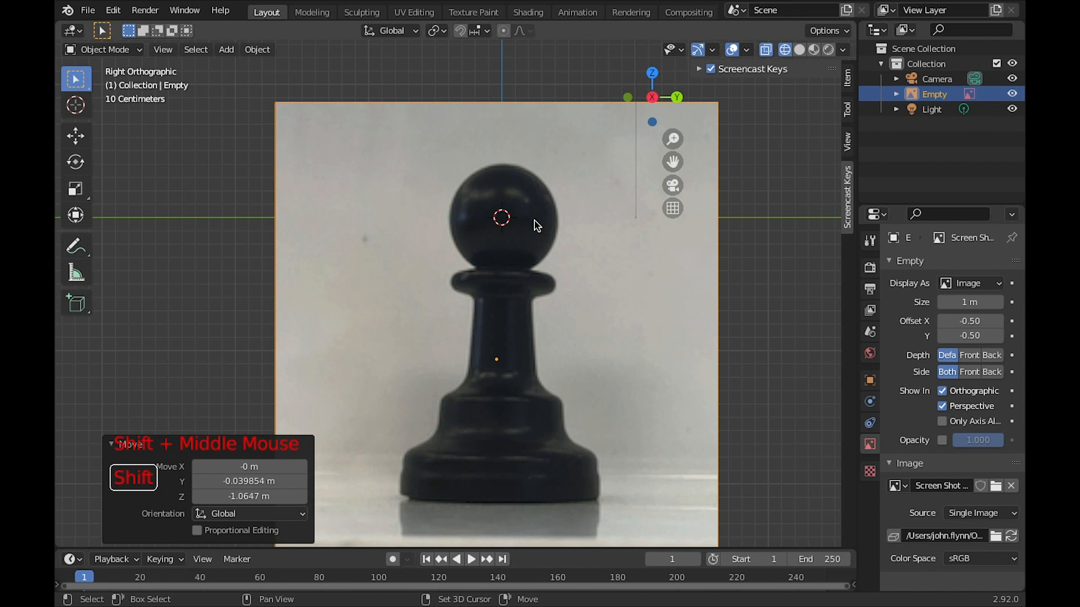
- Add a UV sphere with 32 segments, 16 rings and a 1 m radius at the origin, and show the viewport in Solid shading
key(shift+a)
mouse_move(506, 77)
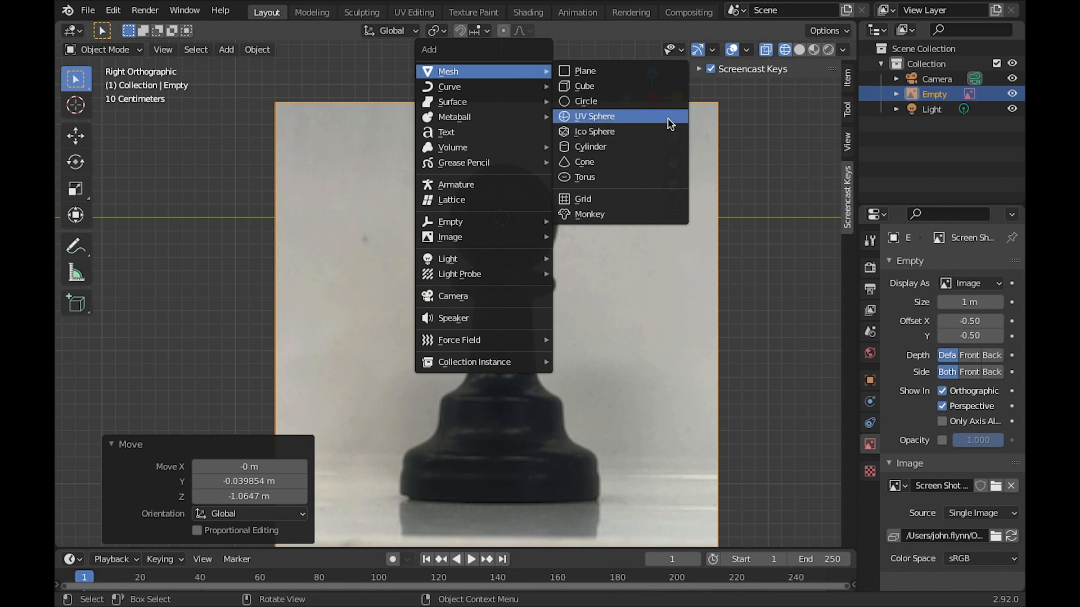
click(664, 125)
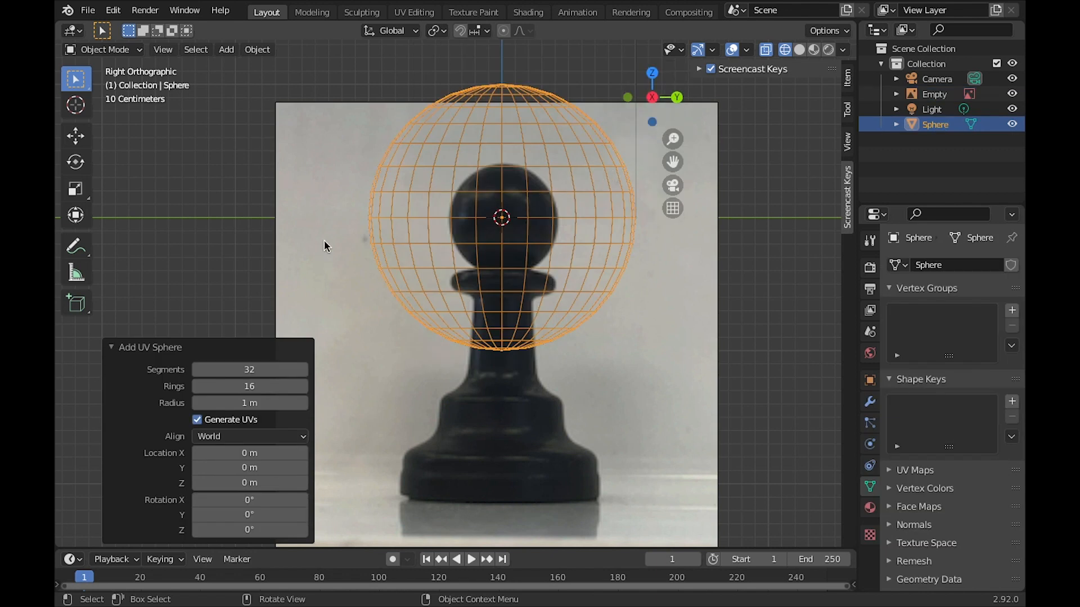
key(z)
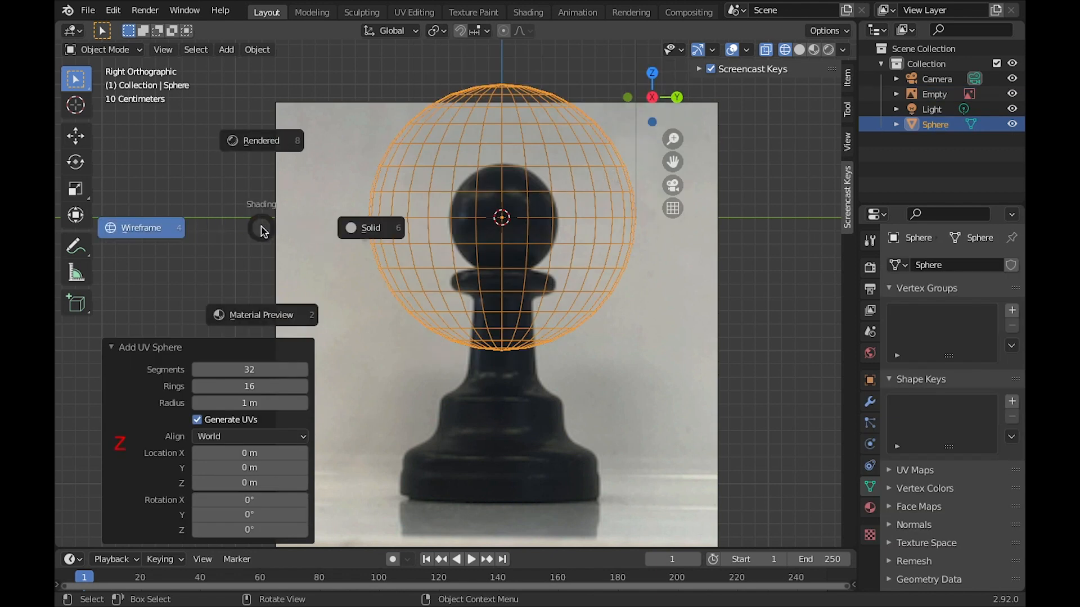
click(371, 229)
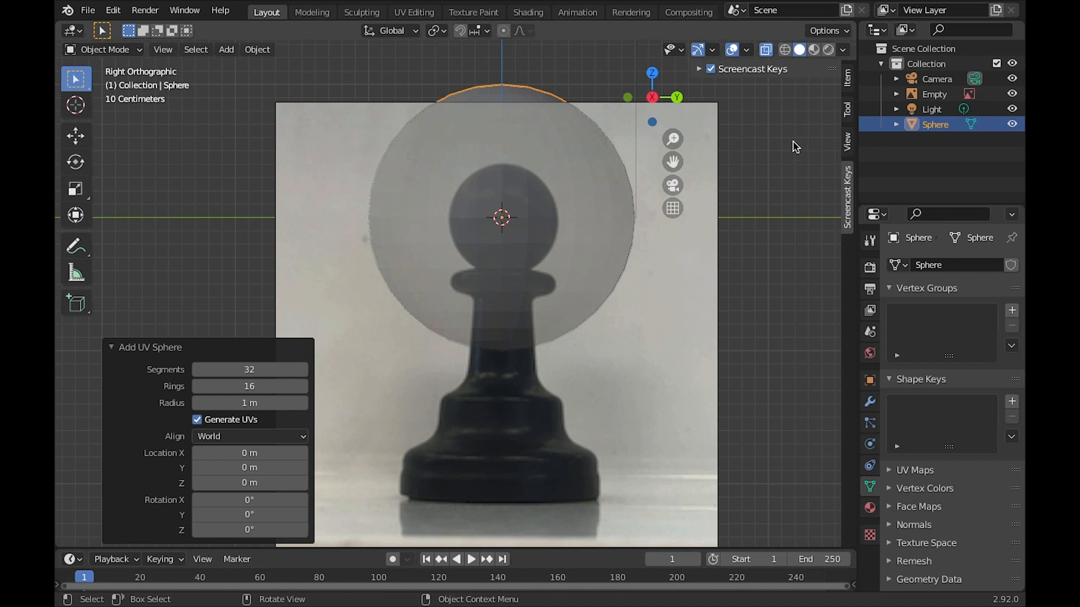
- Scale the sphere uniformly to about 0.422 to match the pawn's head, and turn off X-ray
key(s)
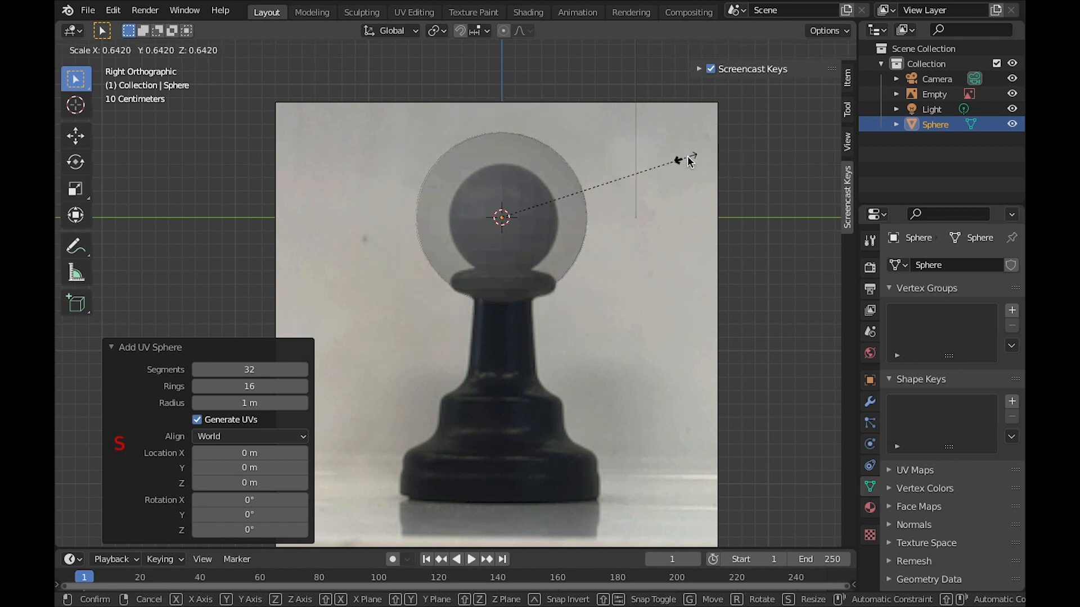
click(622, 173)
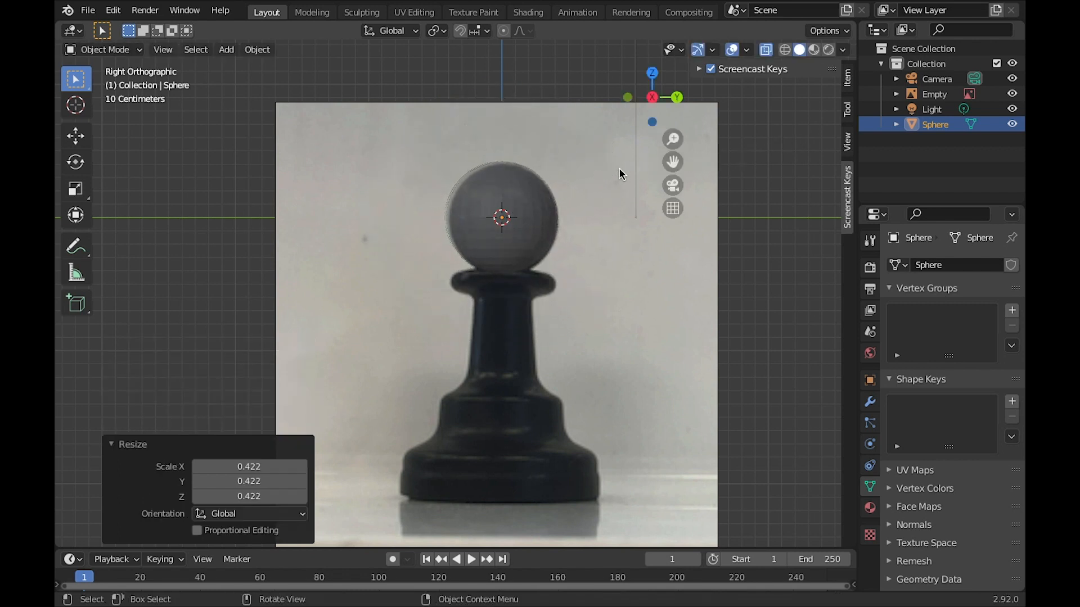
click(766, 50)
- Move the sphere about 0.019 m in Y and -0.011 m in Z to line it up with the pawn's head
scroll(521, 227, up, 4)
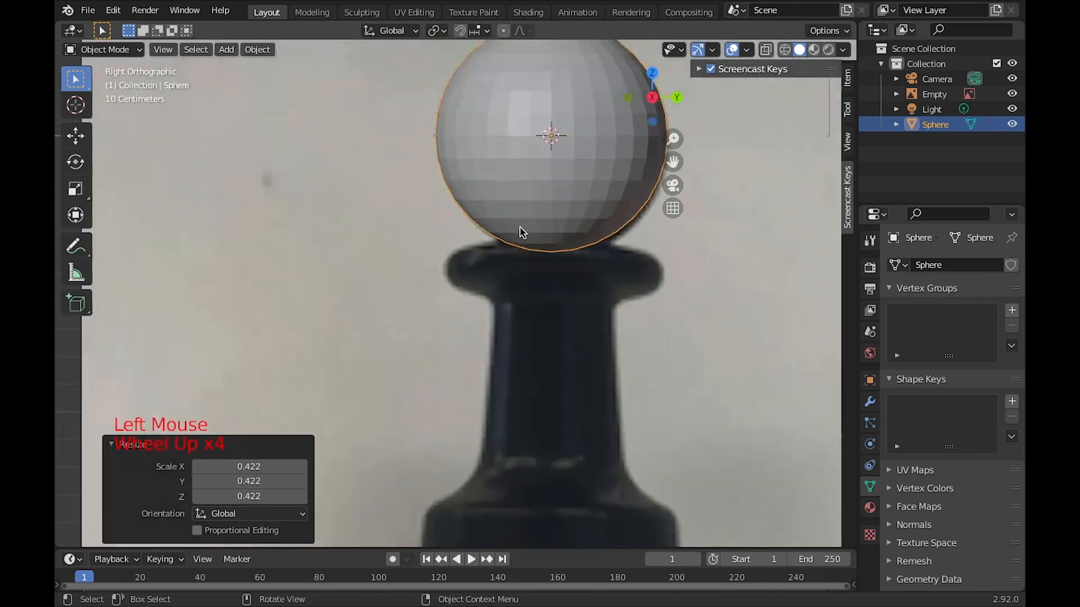
shift+middle_drag(520, 231, 474, 276)
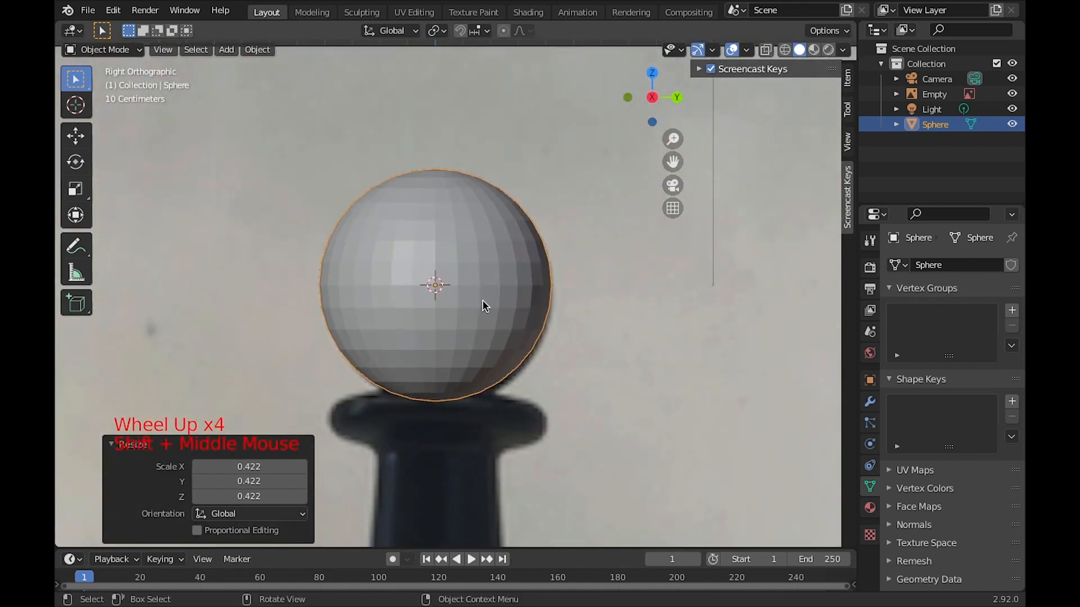
key(g)
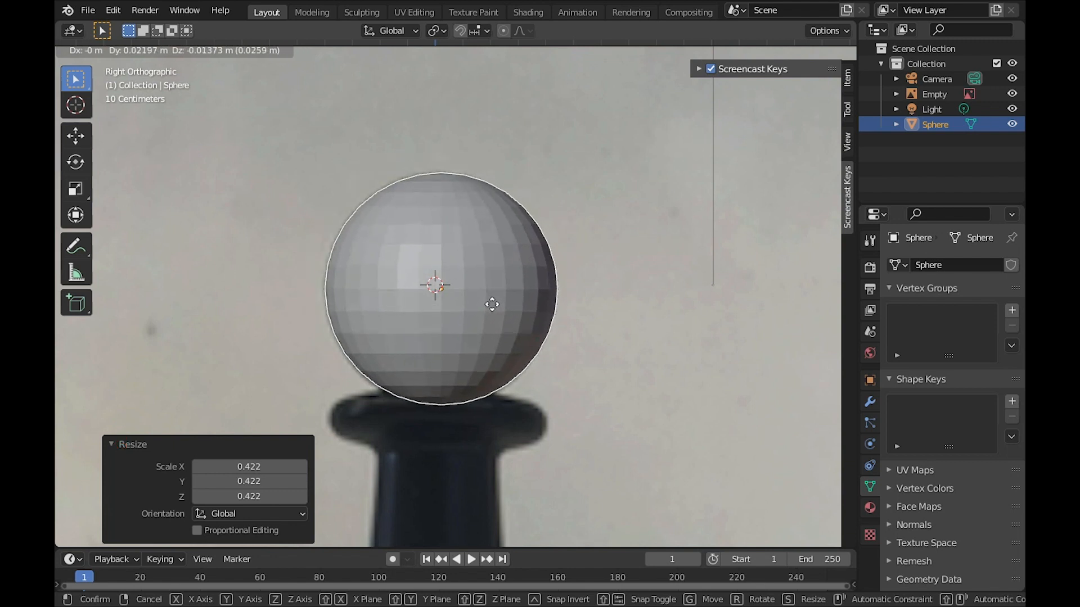
click(491, 301)
shift+middle_drag(602, 298, 641, 268)
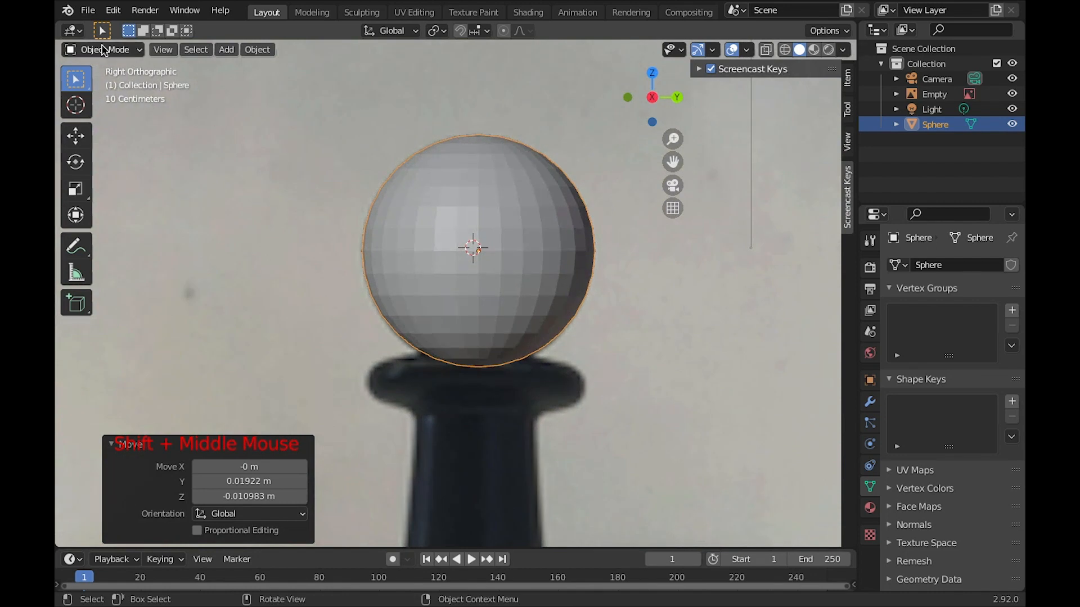
- Enter Edit Mode on the sphere, and make its mesh see-through with X-ray and Wireframe shading
click(141, 53)
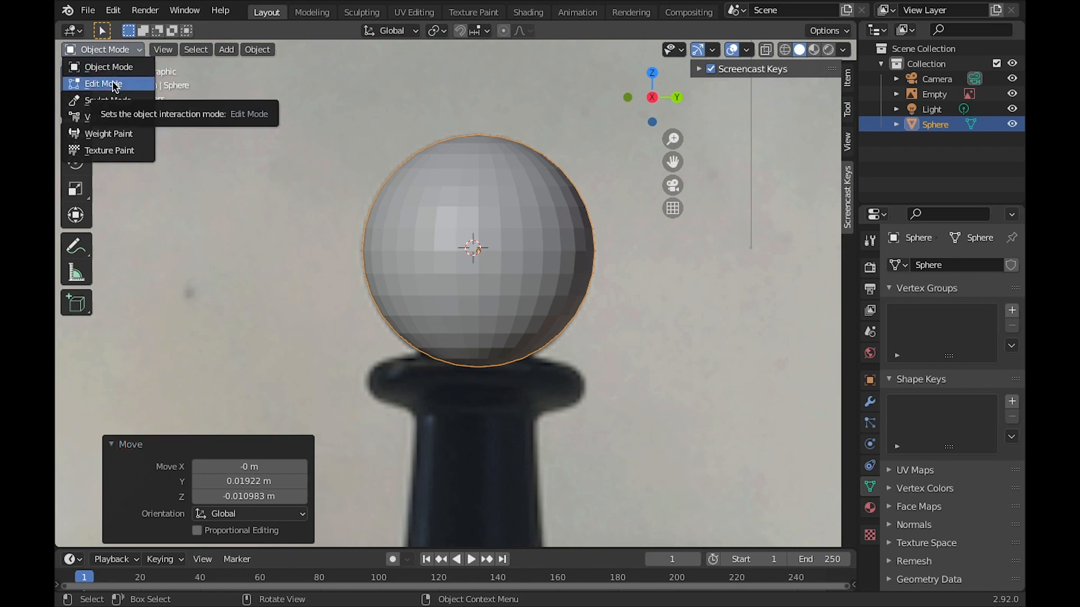
click(268, 170)
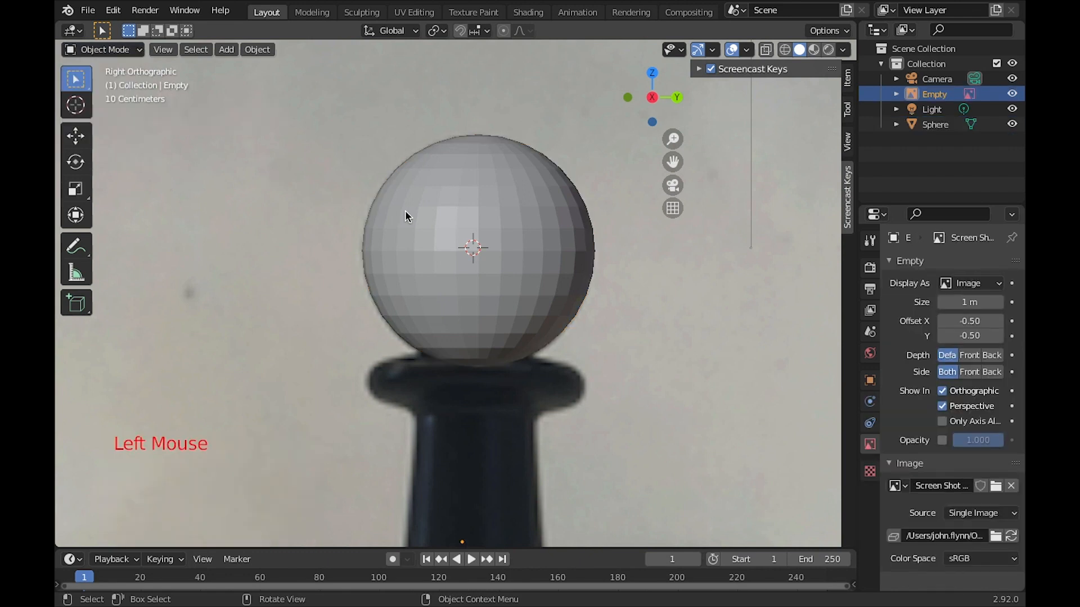
click(450, 218)
key(Tab)
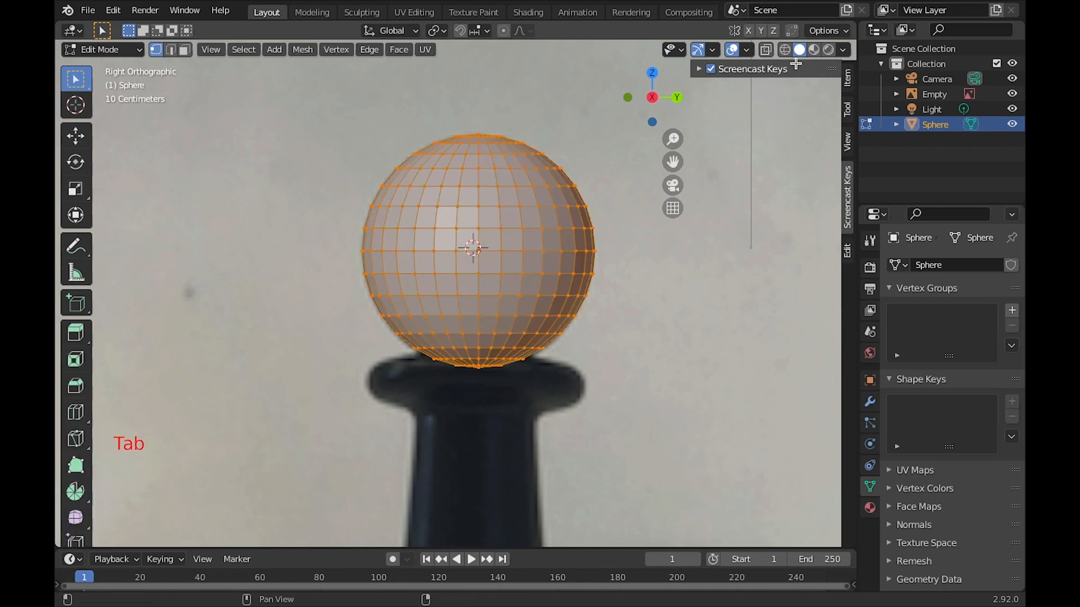
click(765, 51)
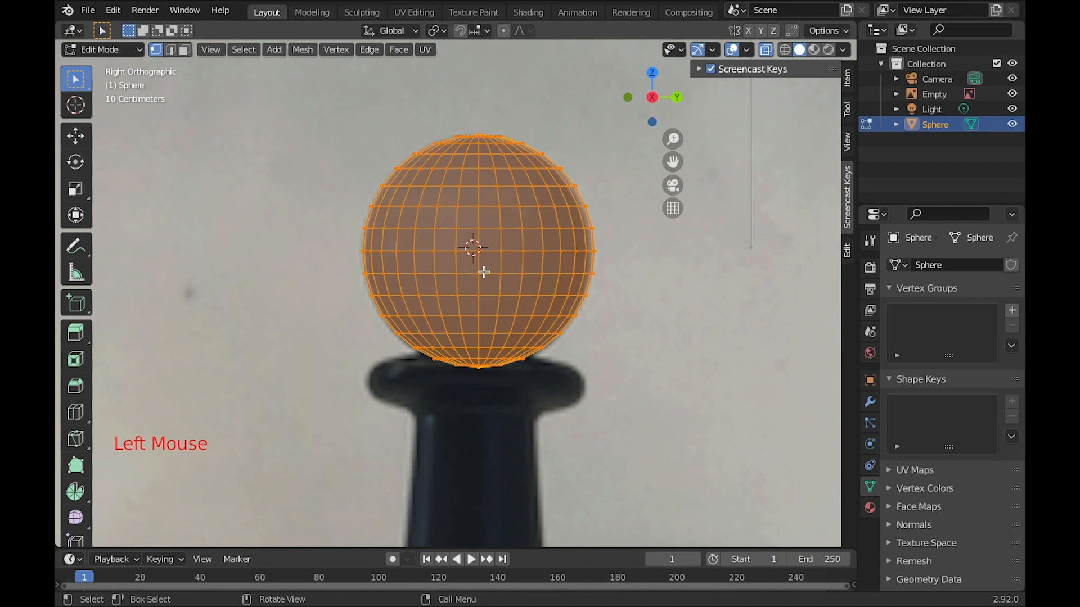
key(z)
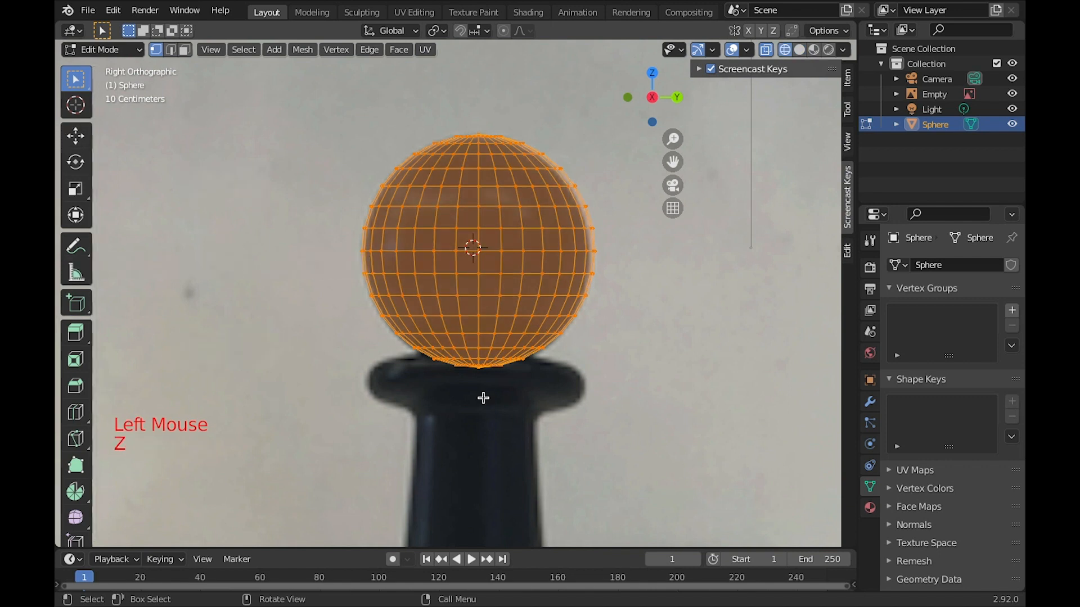
- Delete the sphere's bottom pole vertex and its two lowest vertex rings, just above the pawn's collar
scroll(468, 366, up, 3)
shift+middle_drag(468, 366, 484, 229)
scroll(455, 288, up, 1)
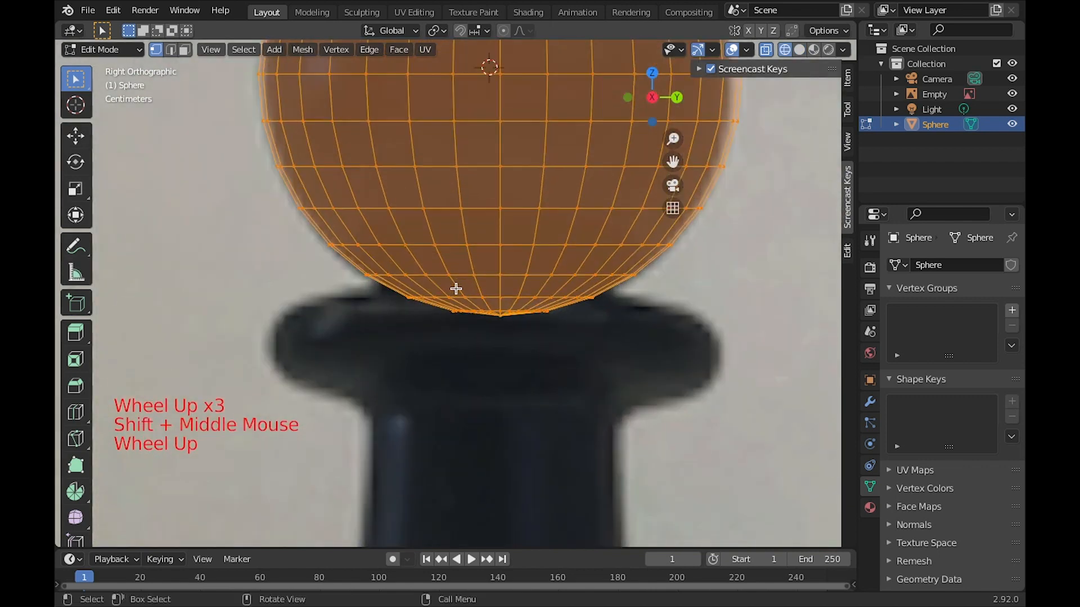
scroll(455, 289, up, 1)
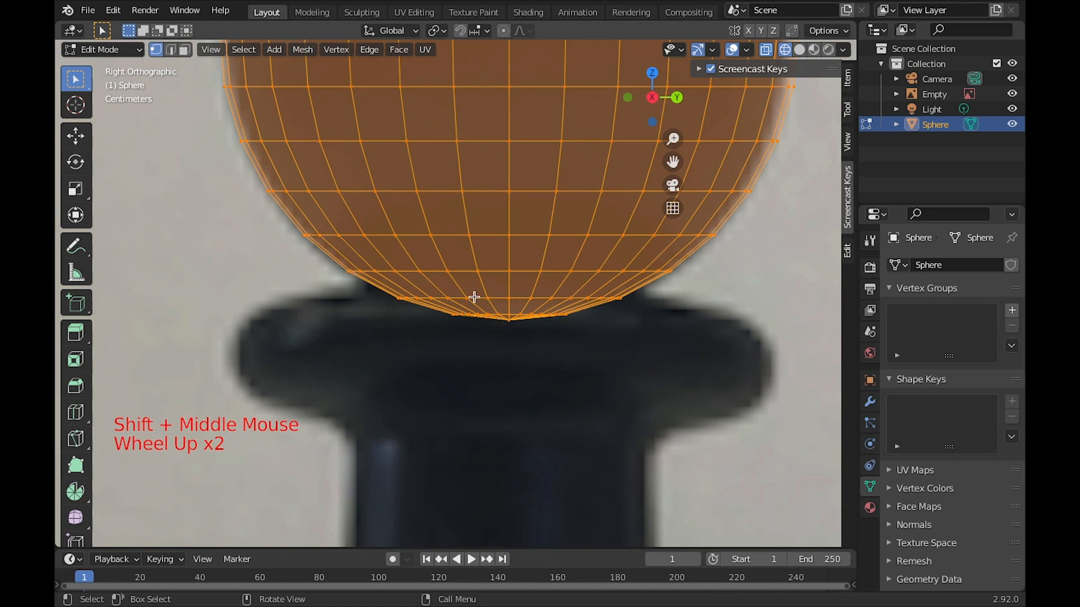
key(a)
key(a)
key(a)
key(b)
drag(361, 292, 704, 401)
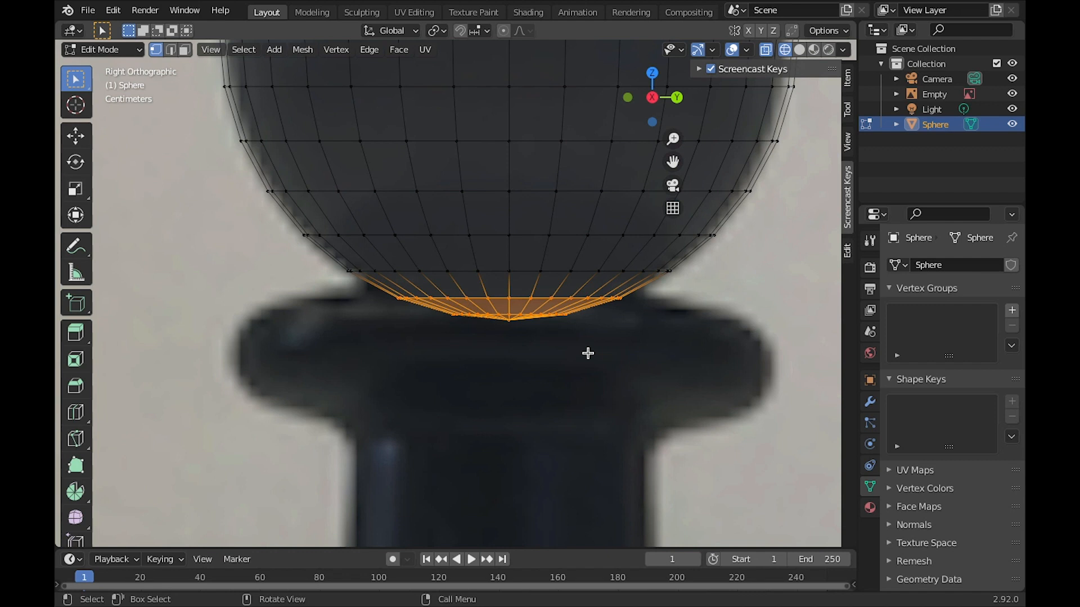
key(x)
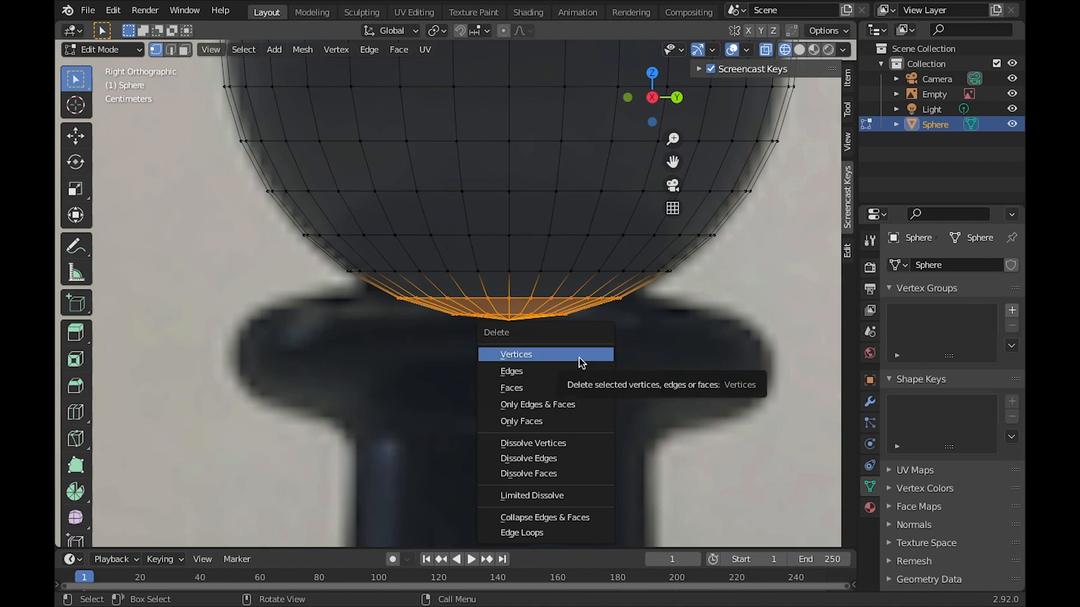
click(581, 362)
- Return the viewport to Solid shading with X-ray off, and view the sphere's open underside
key(z)
mouse_move(726, 370)
middle_down()
mouse_move(622, 349)
mouse_move(619, 334)
middle_up()
scroll(617, 330, down, 4)
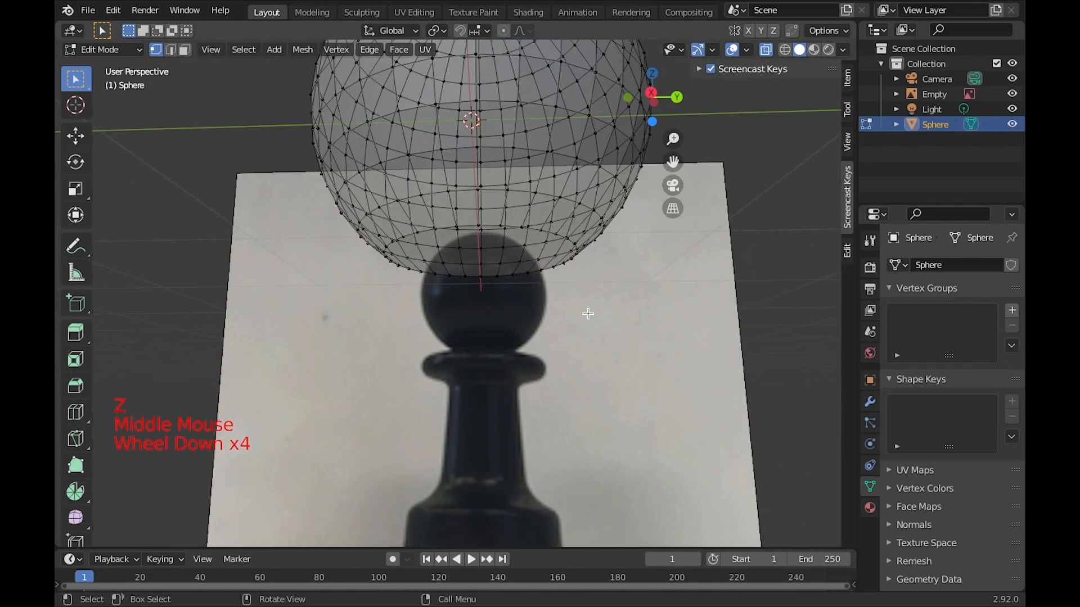
click(766, 49)
mouse_move(525, 212)
middle_down()
mouse_move(583, 158)
mouse_move(562, 253)
mouse_move(448, 256)
mouse_move(421, 195)
mouse_move(535, 197)
mouse_move(533, 225)
mouse_move(530, 215)
middle_up()
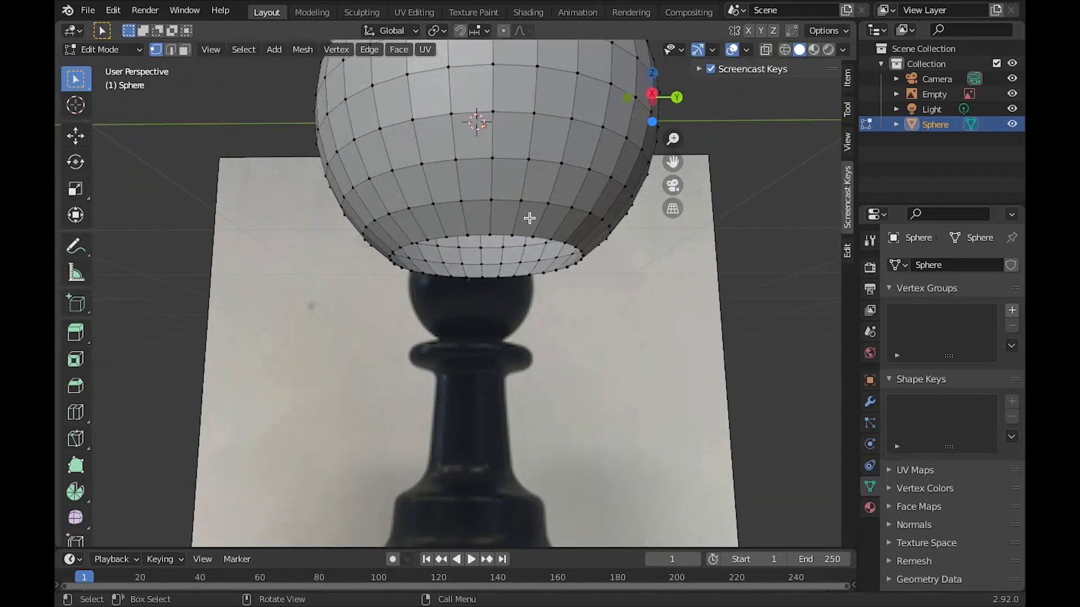
- In edge select mode and Right Orthographic view, extrude the sphere's open bottom edge loop about -0.042 m along Z
click(171, 50)
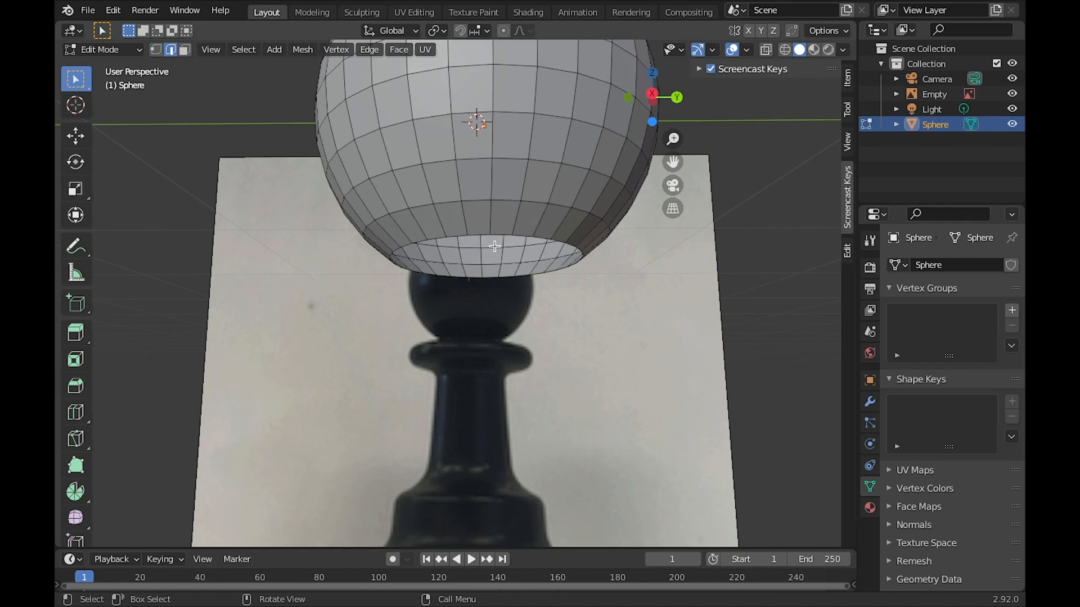
scroll(492, 245, up, 2)
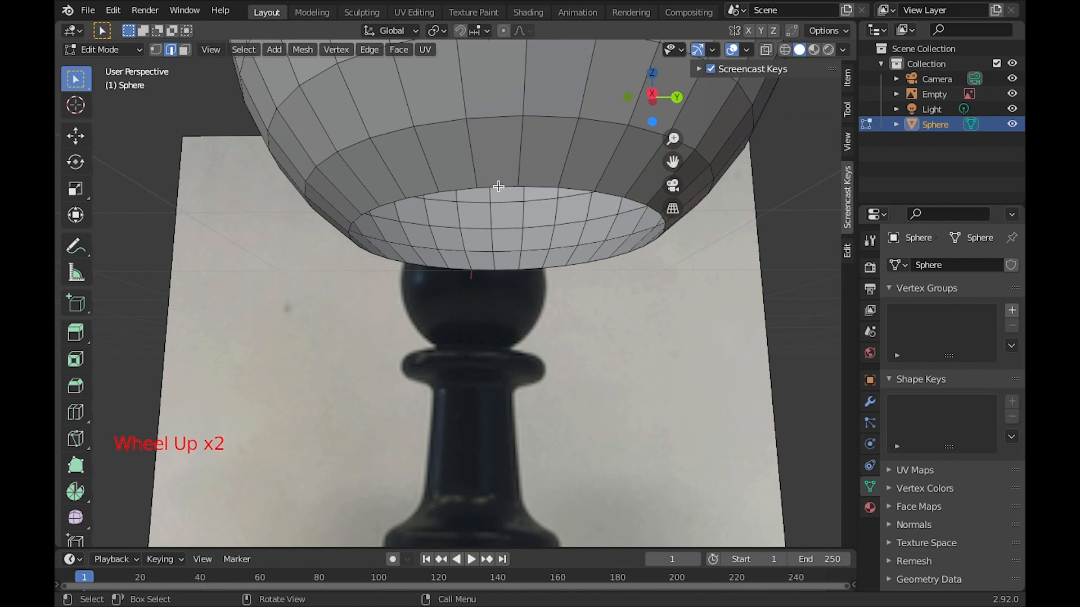
key(alt)
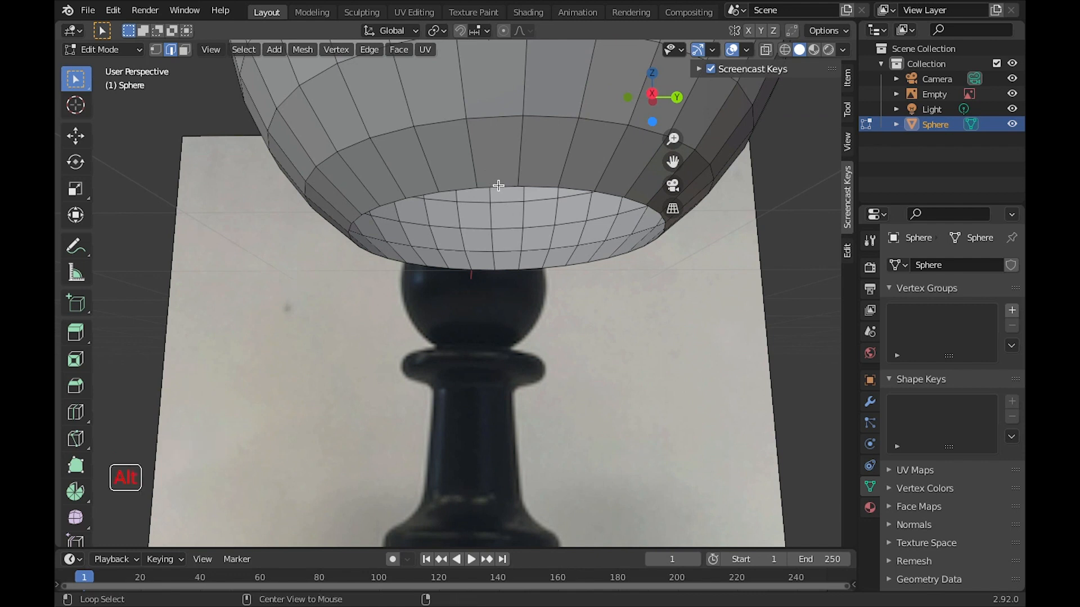
alt+click(499, 186)
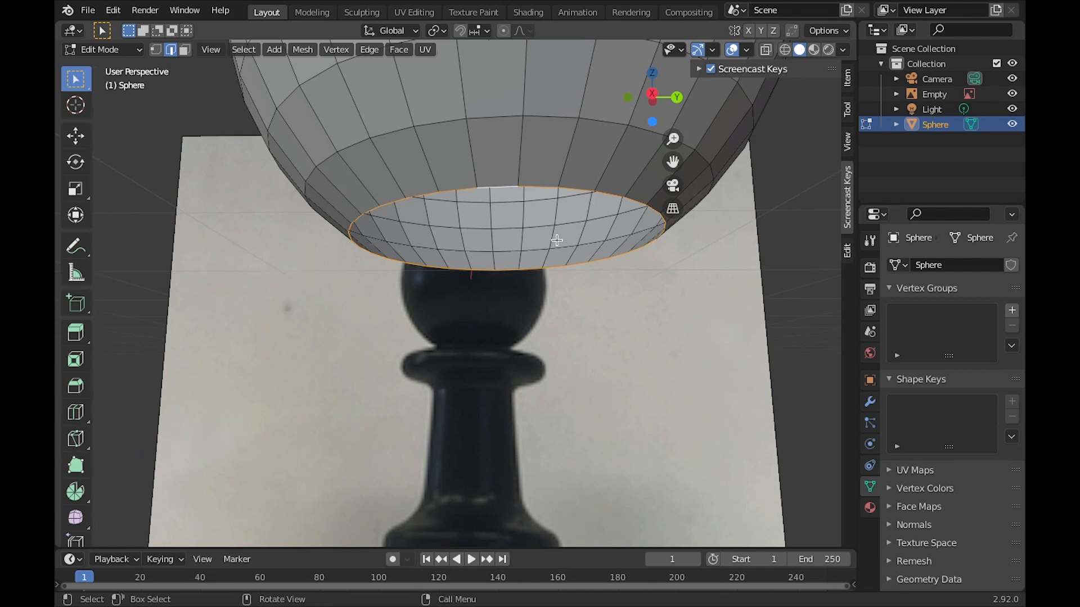
click(650, 93)
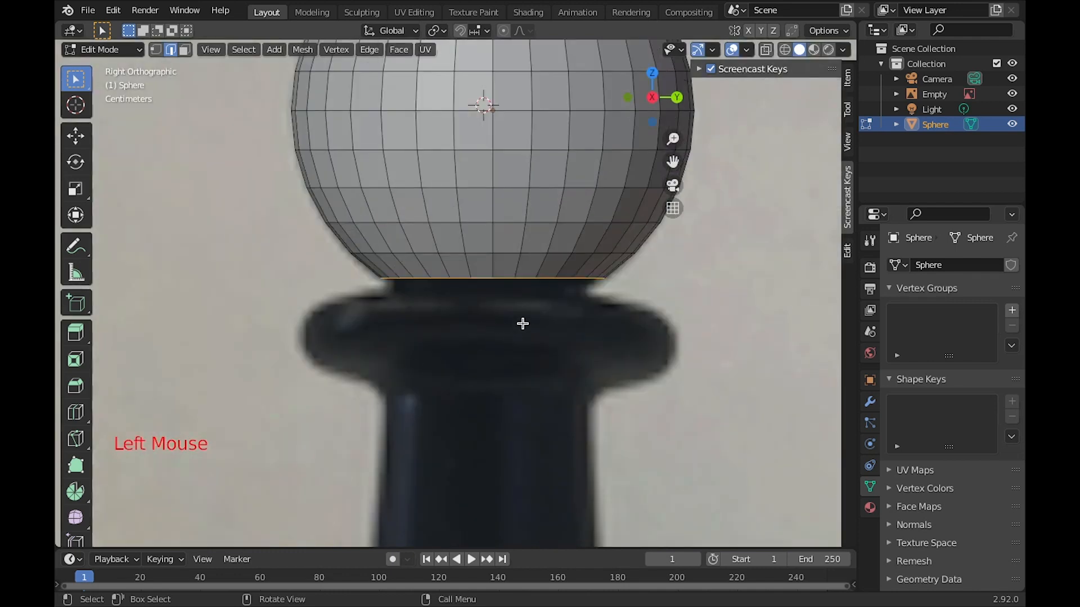
scroll(524, 316, up, 2)
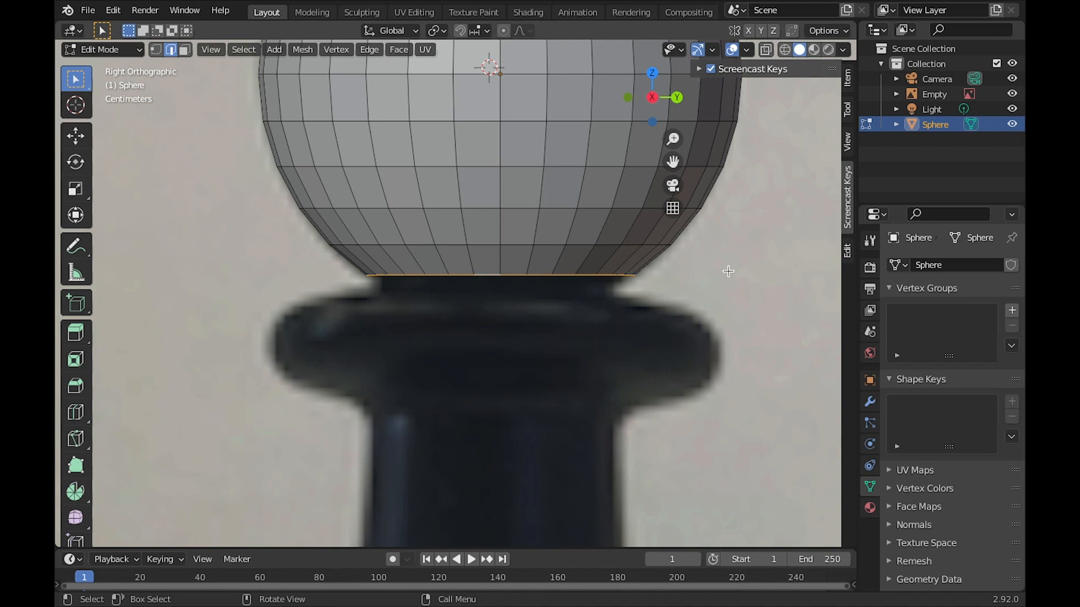
key(e)
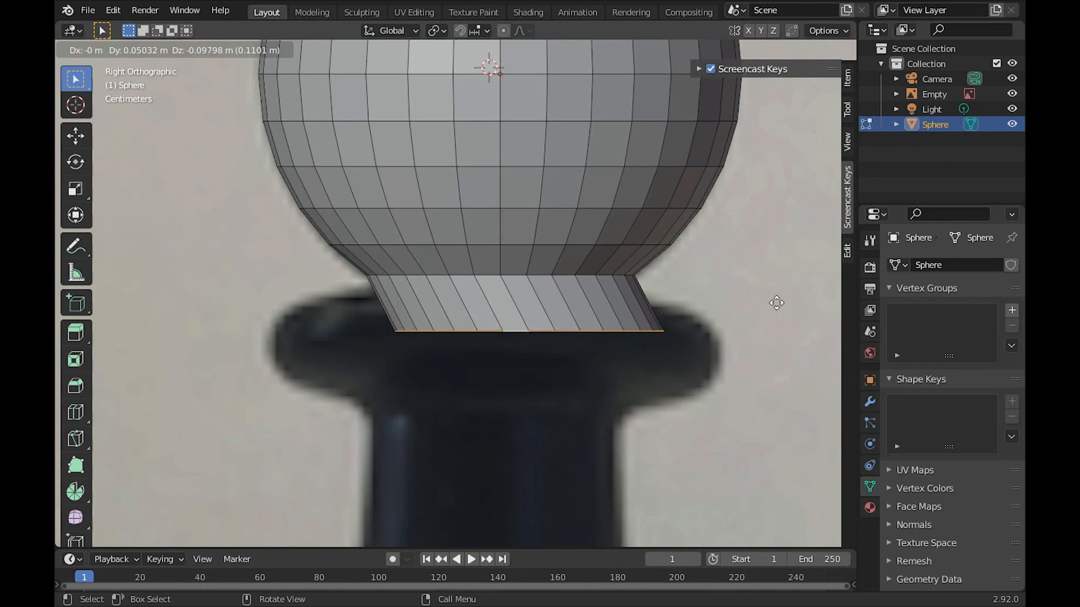
key(z)
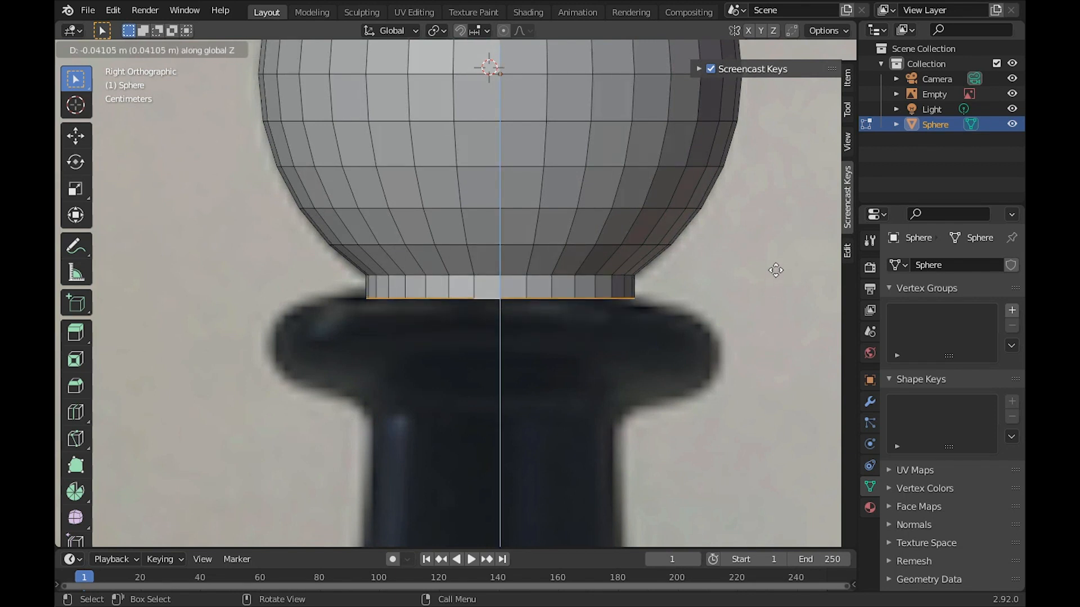
click(775, 271)
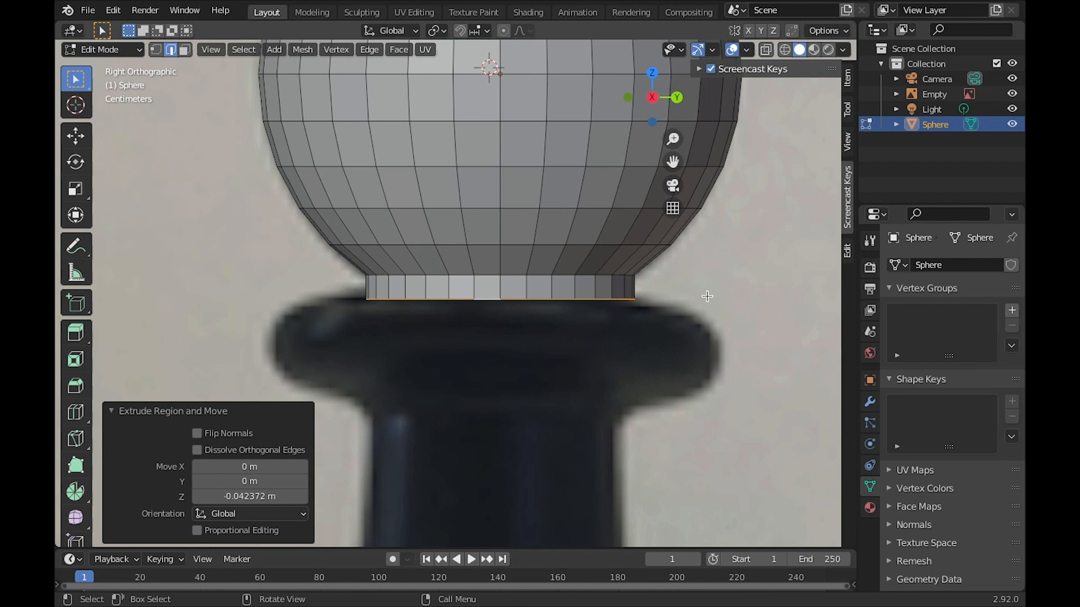
- Extrude the bottom edge loop along Z twice: about -0.195 m past the collar, and about -0.744 m down the stem to the base
key(e)
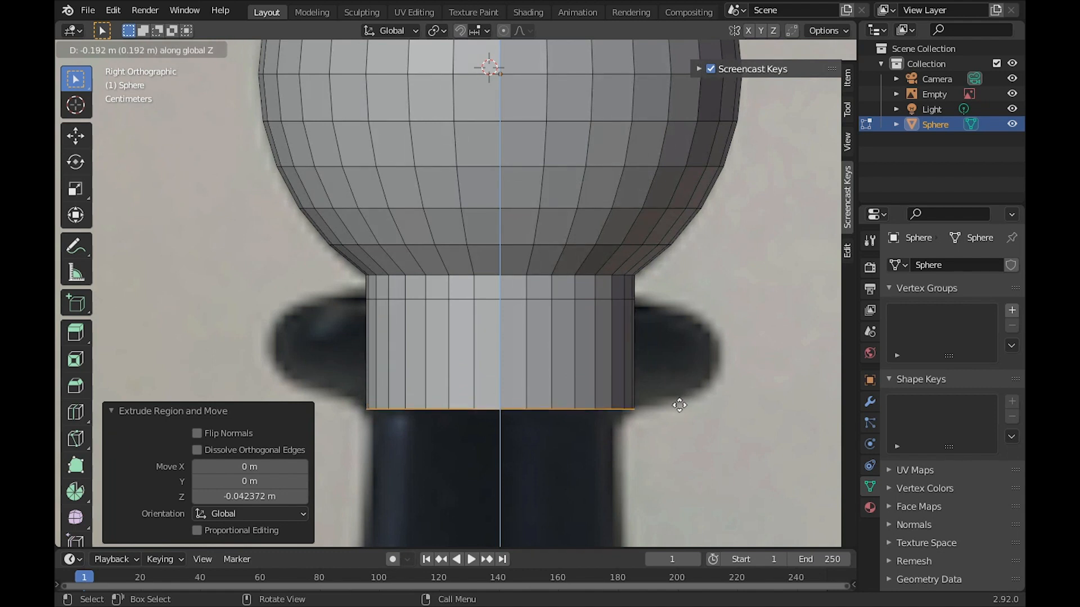
click(679, 407)
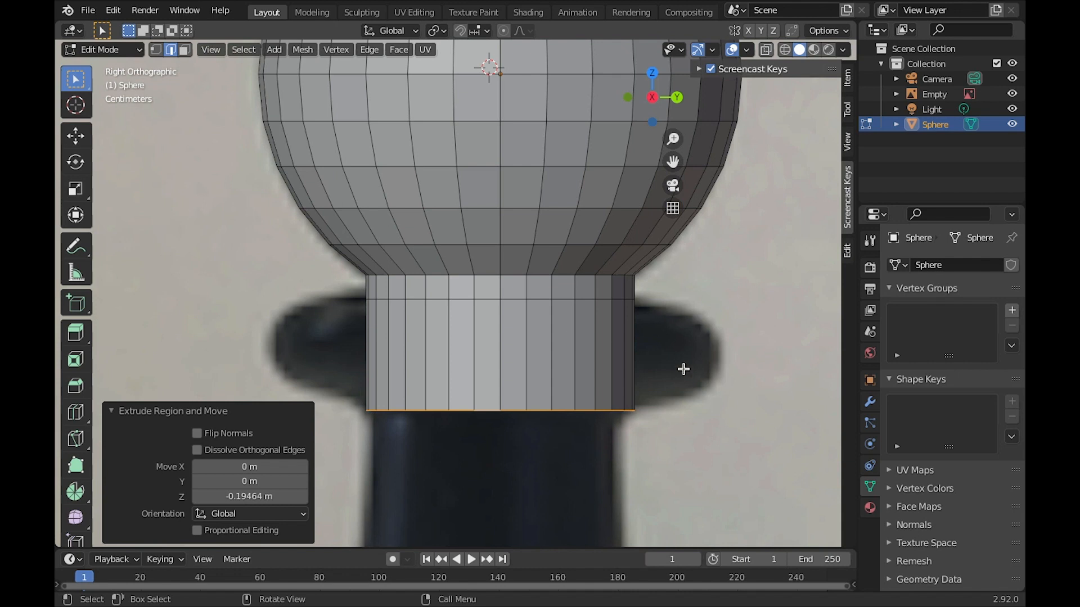
scroll(659, 362, down, 4)
shift+middle_drag(658, 362, 602, 218)
key(e)
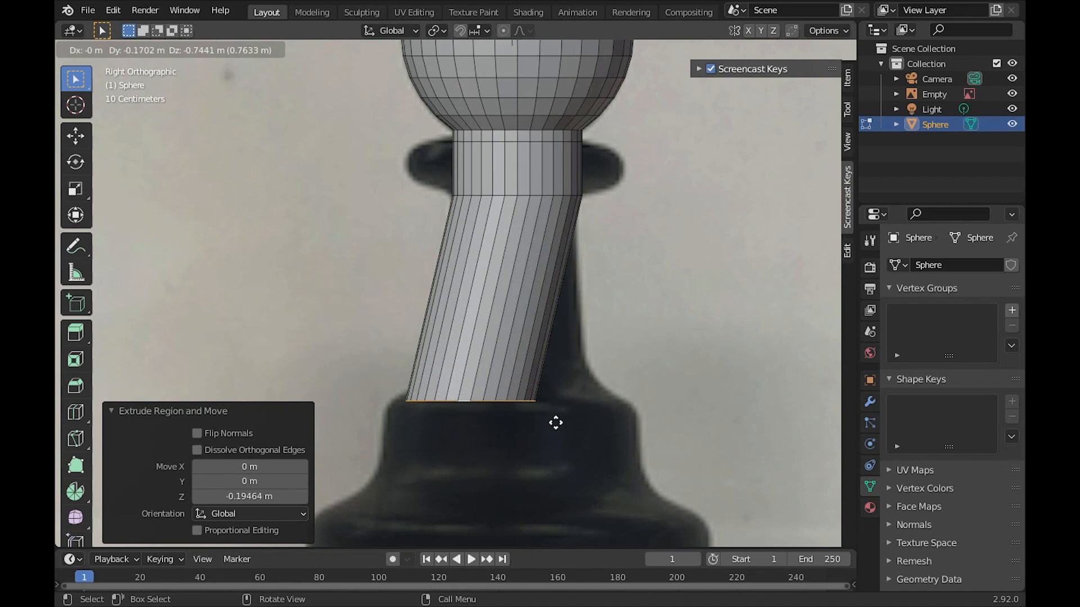
key(z)
click(556, 422)
shift+middle_drag(555, 421, 602, 328)
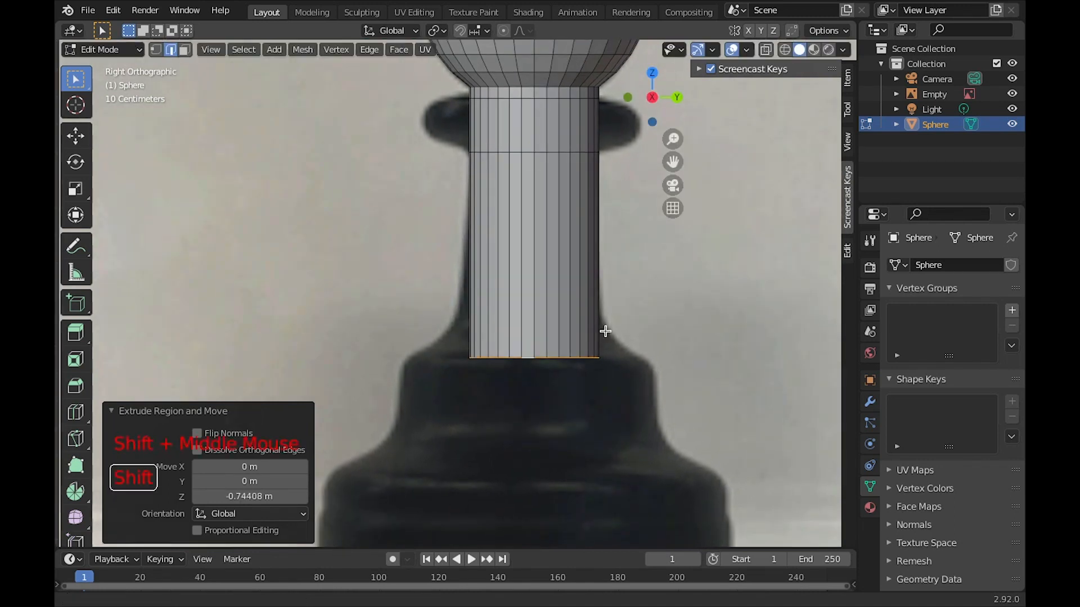
- Add four evenly spaced loop cuts around the cylinder section at the pawn's collar, leaving them unslid
scroll(568, 138, up, 3)
shift+middle_drag(569, 138, 447, 296)
scroll(452, 301, down, 1)
scroll(473, 272, up, 3)
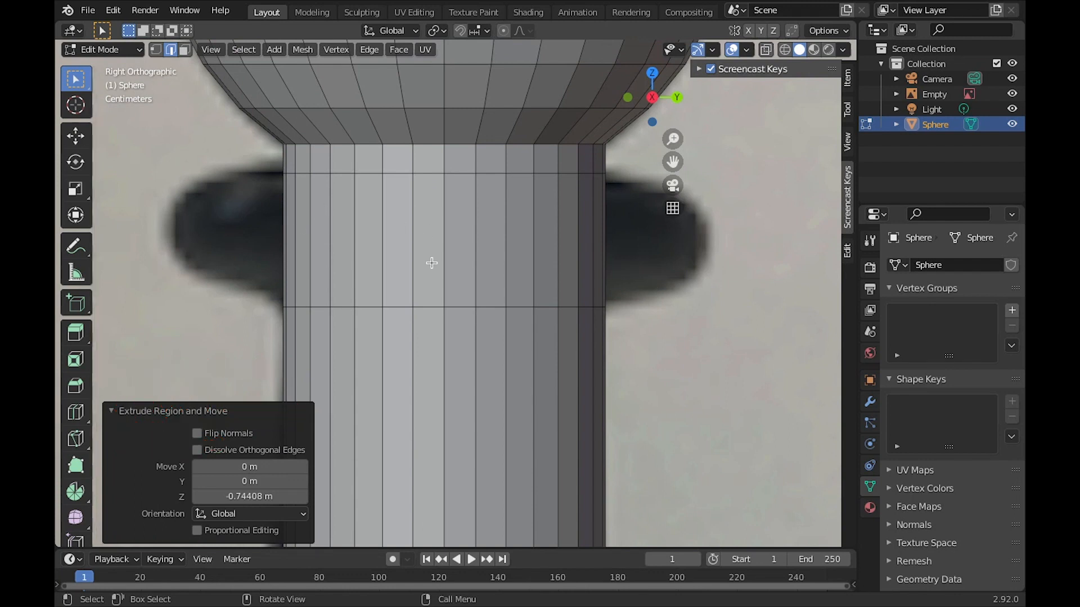
key(ctrl)
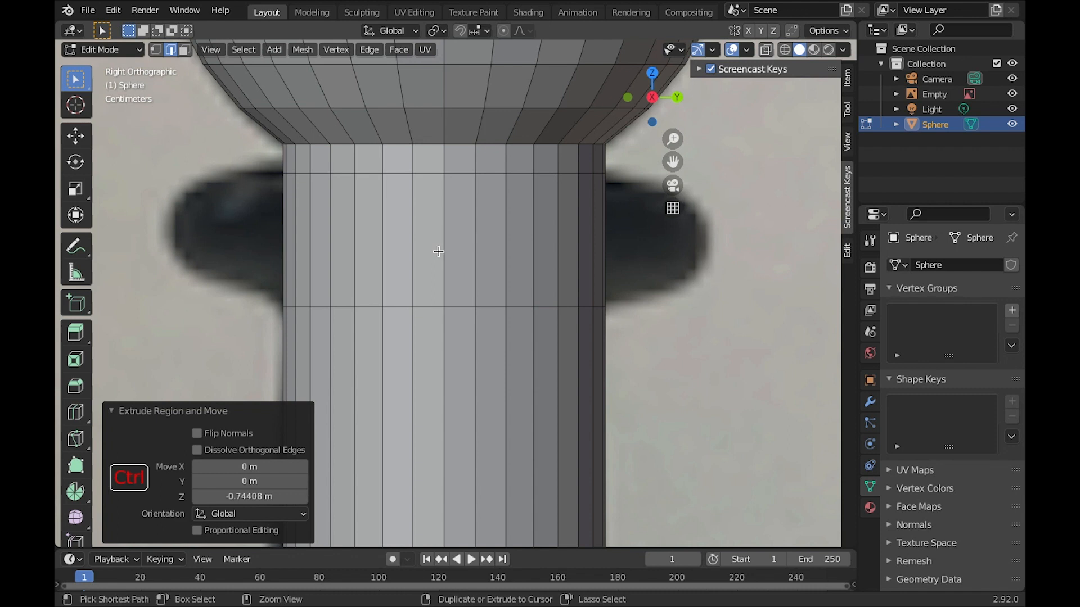
key(ctrl+r)
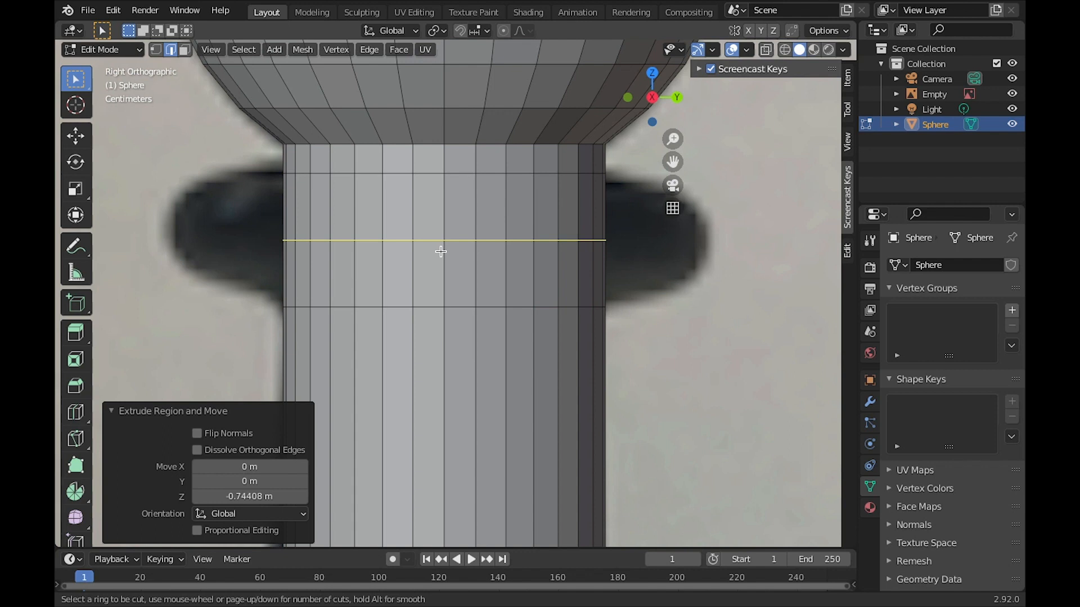
scroll(440, 251, up, 1)
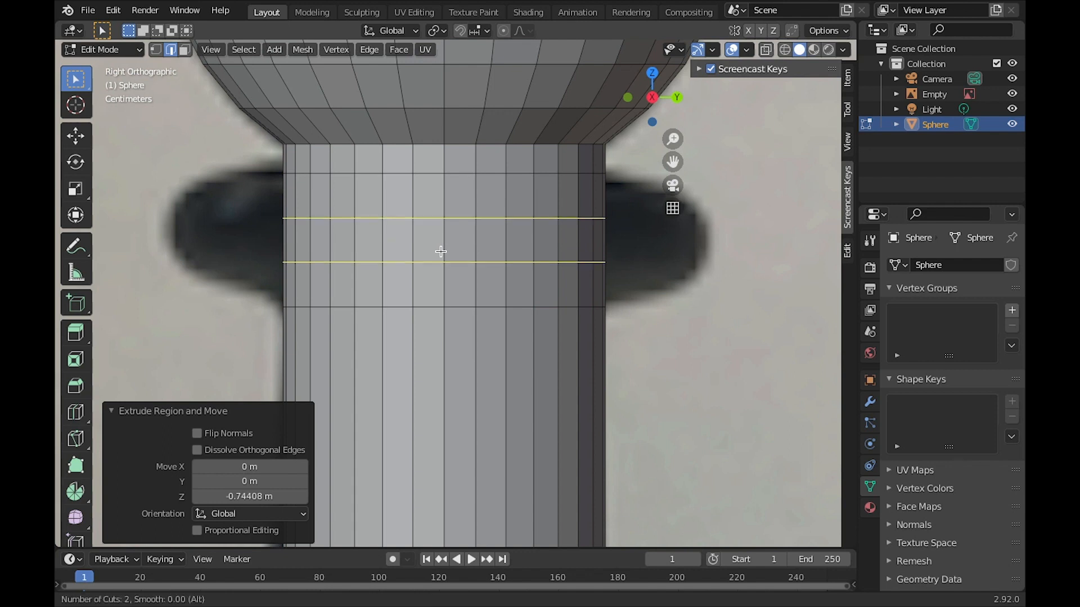
scroll(440, 251, up, 1)
scroll(441, 252, up, 1)
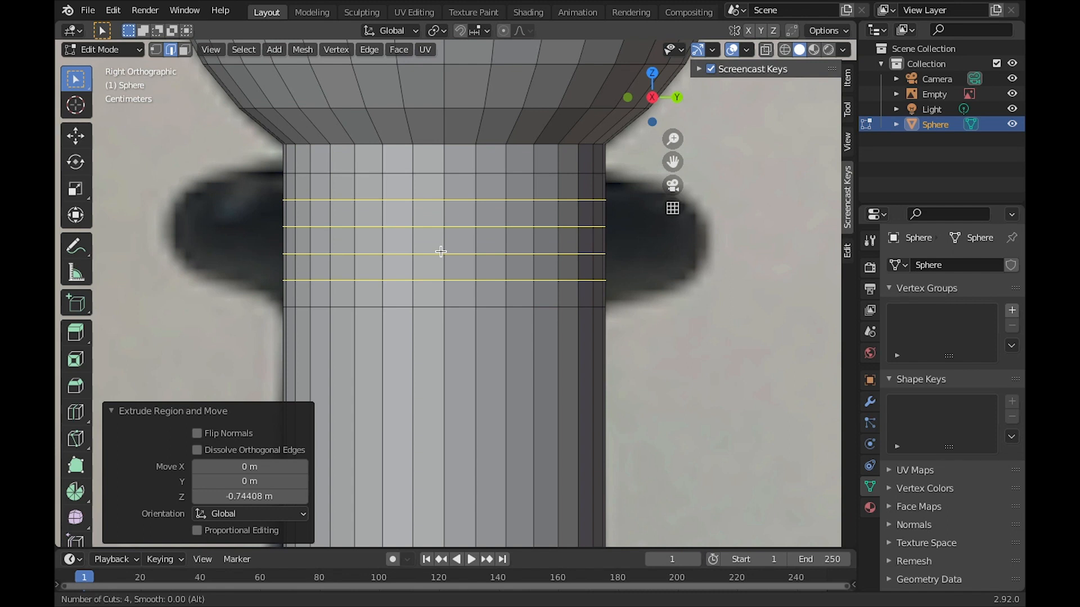
click(440, 251)
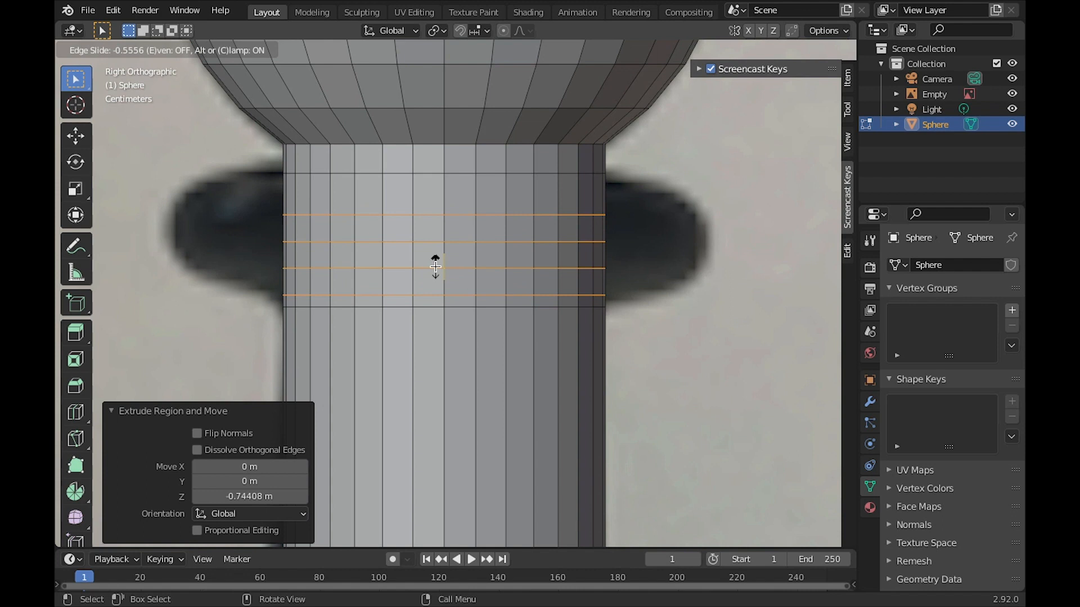
key(Escape)
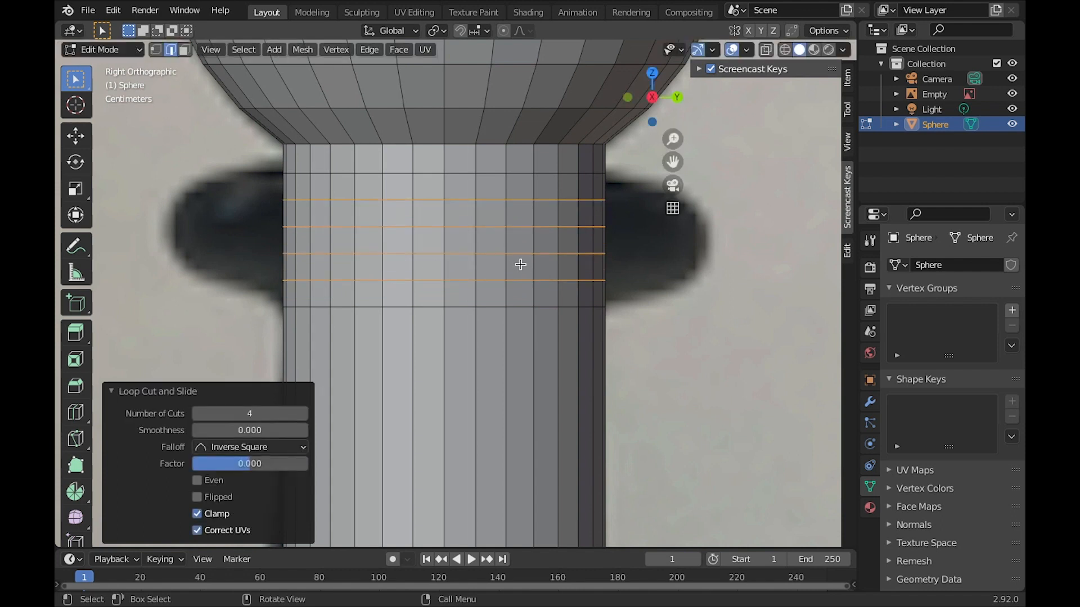
- In face select mode, select the middle face loop of the collar section and return to Right Orthographic view
click(186, 50)
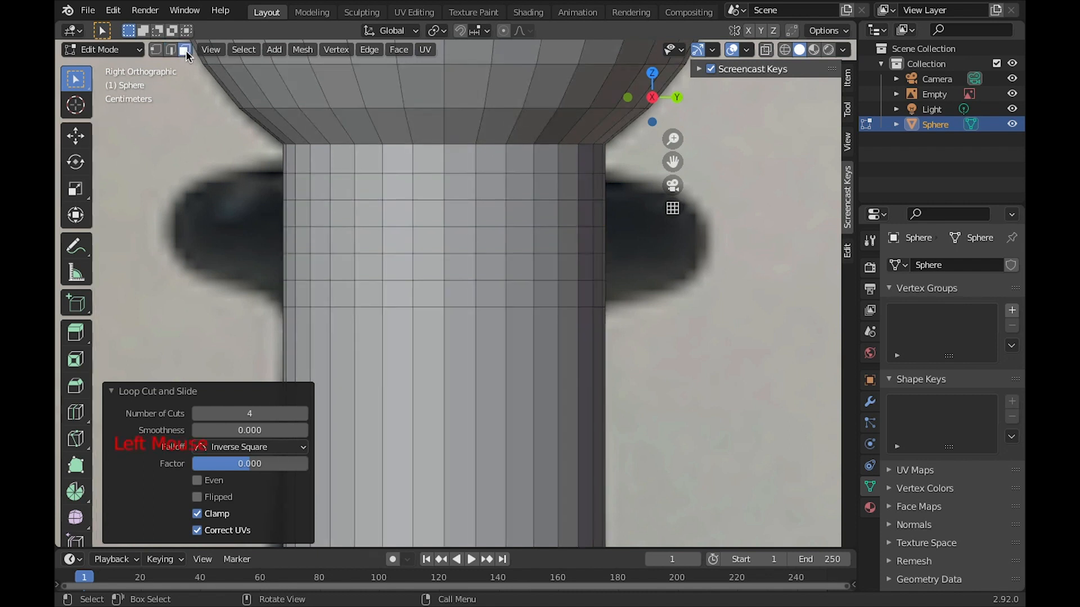
key(alt)
alt+click(577, 239)
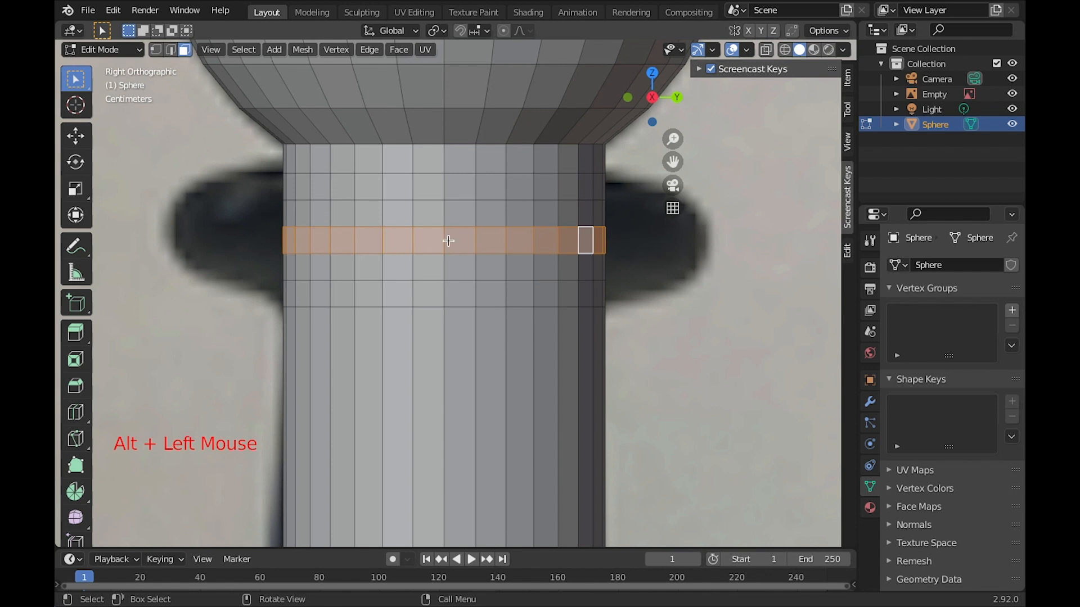
middle_drag(522, 235, 559, 243)
scroll(495, 261, down, 5)
middle_drag(495, 260, 453, 287)
click(660, 101)
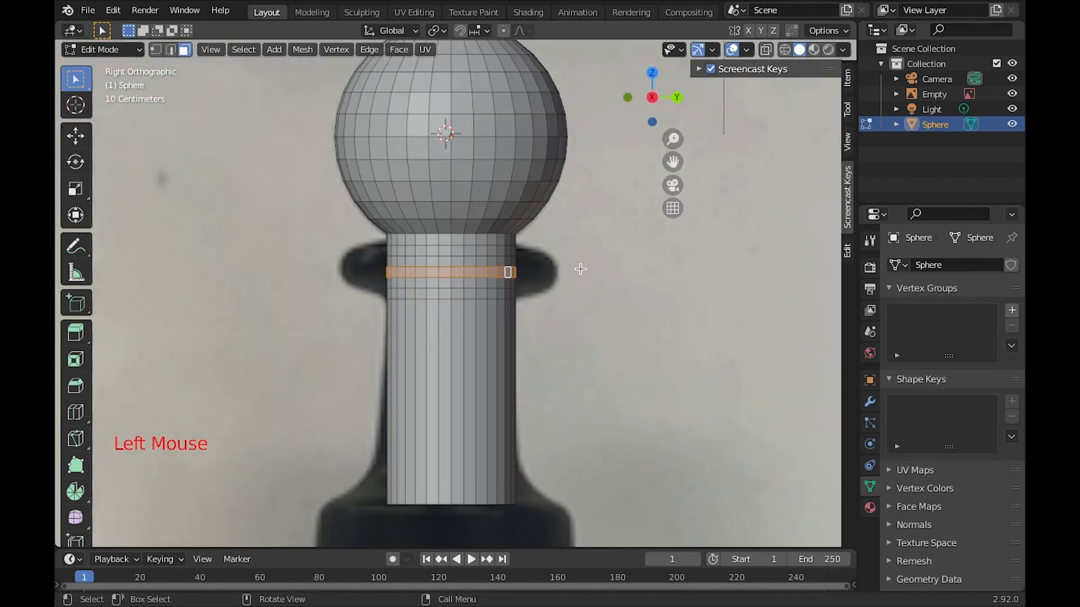
scroll(580, 269, up, 2)
key(s)
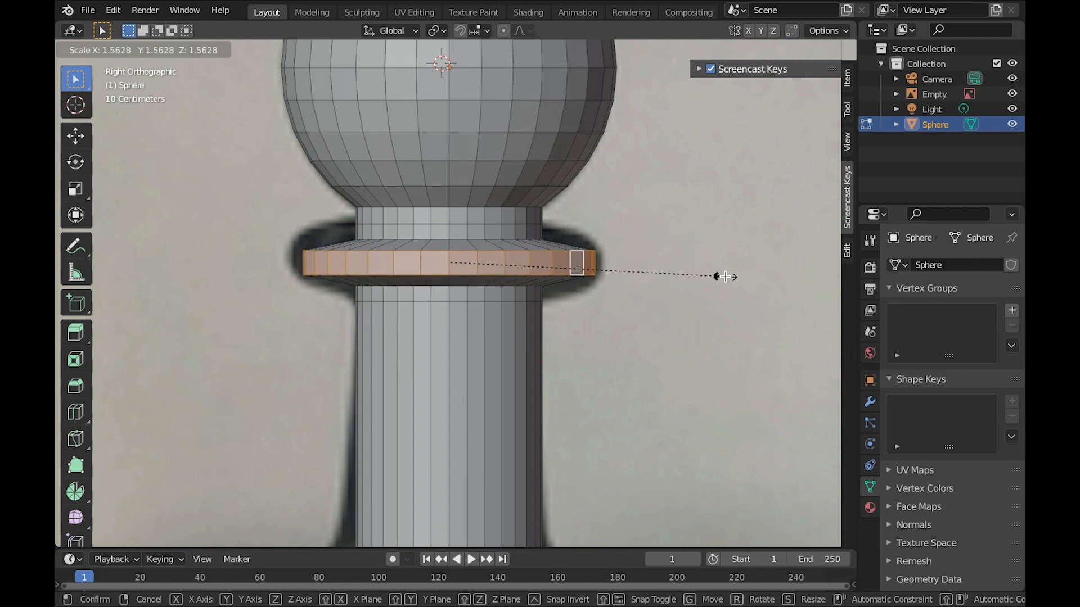
key(Escape)
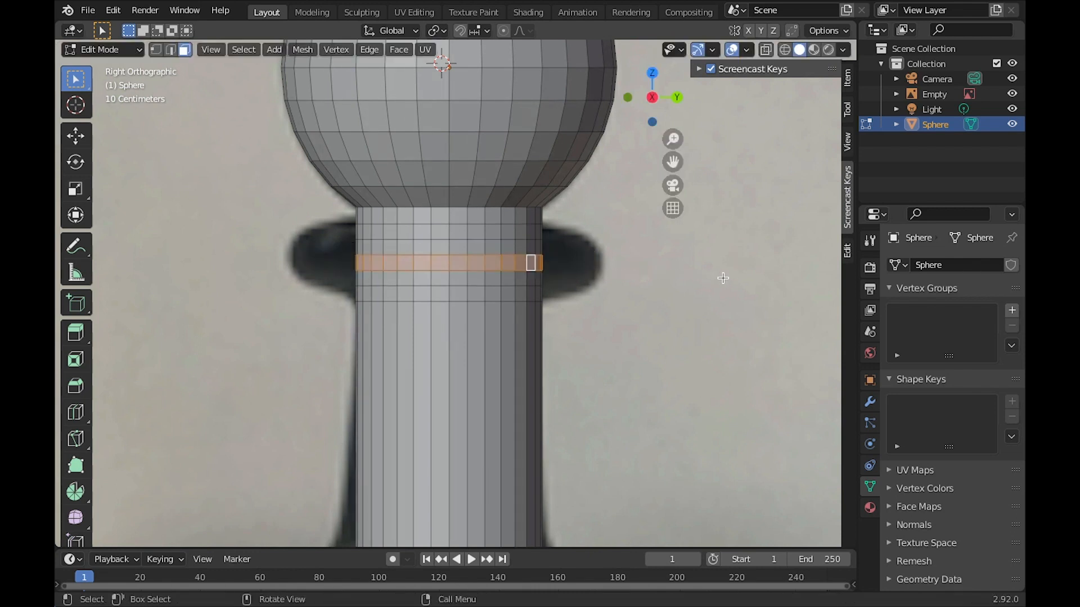
scroll(561, 285, up, 3)
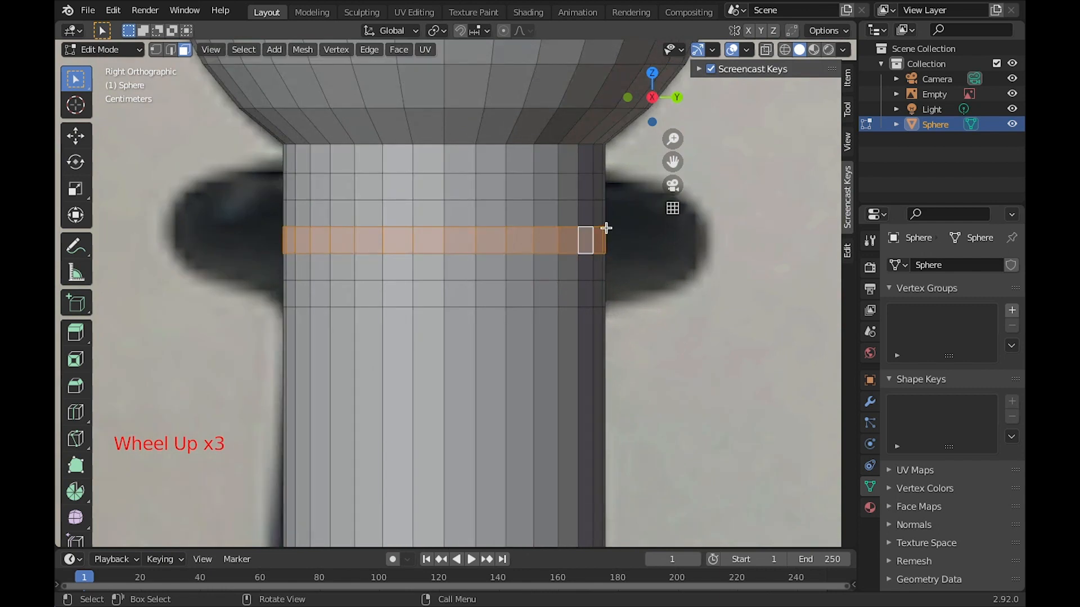
key(s)
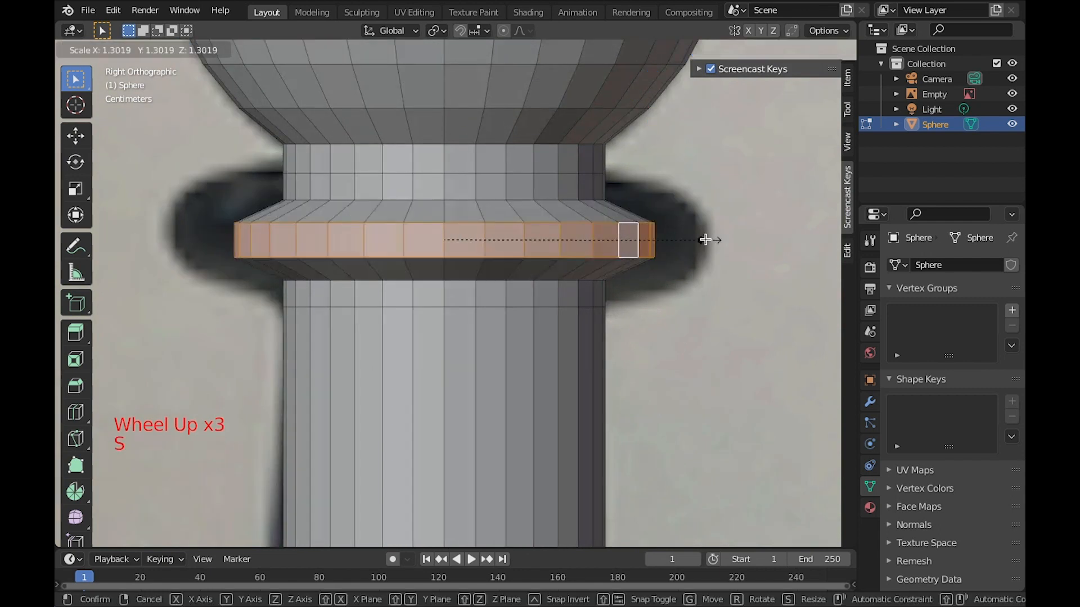
key(Escape)
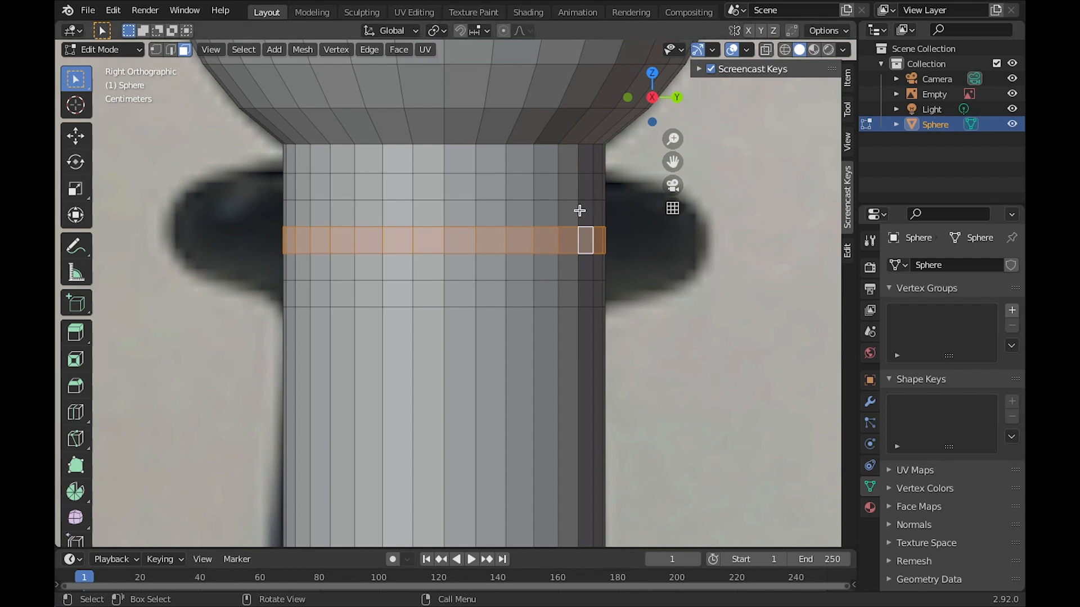
- Enable proportional editing with Smooth falloff and reduce its proportional size to about 0.11, keeping the selected collar loop's scale at 1
key(o)
key(o)
key(o)
key(o)
key(o)
key(o)
key(o)
key(o)
key(o)
key(o)
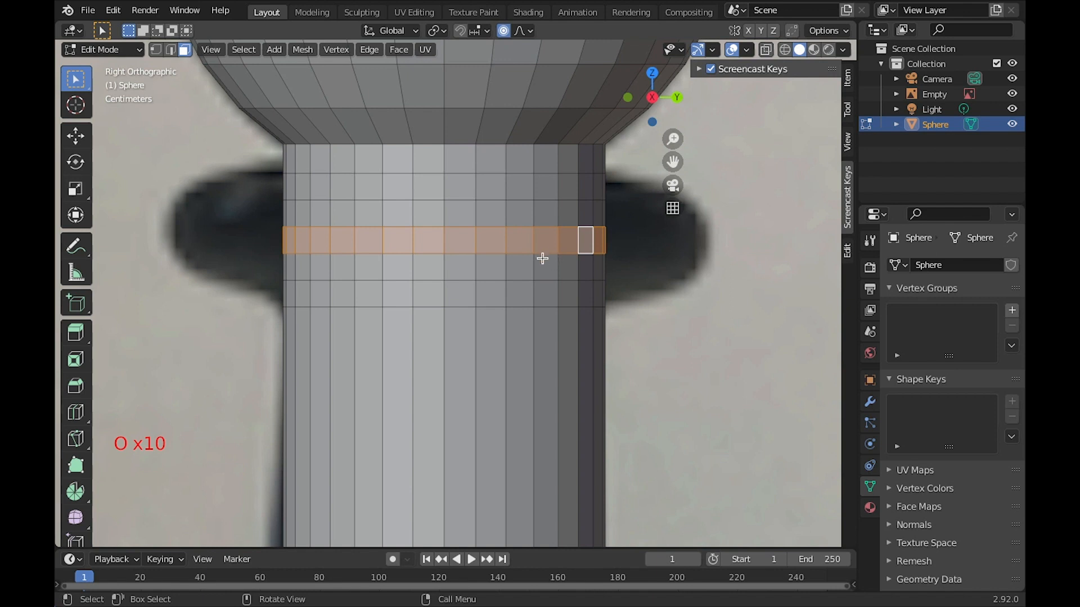
key(s)
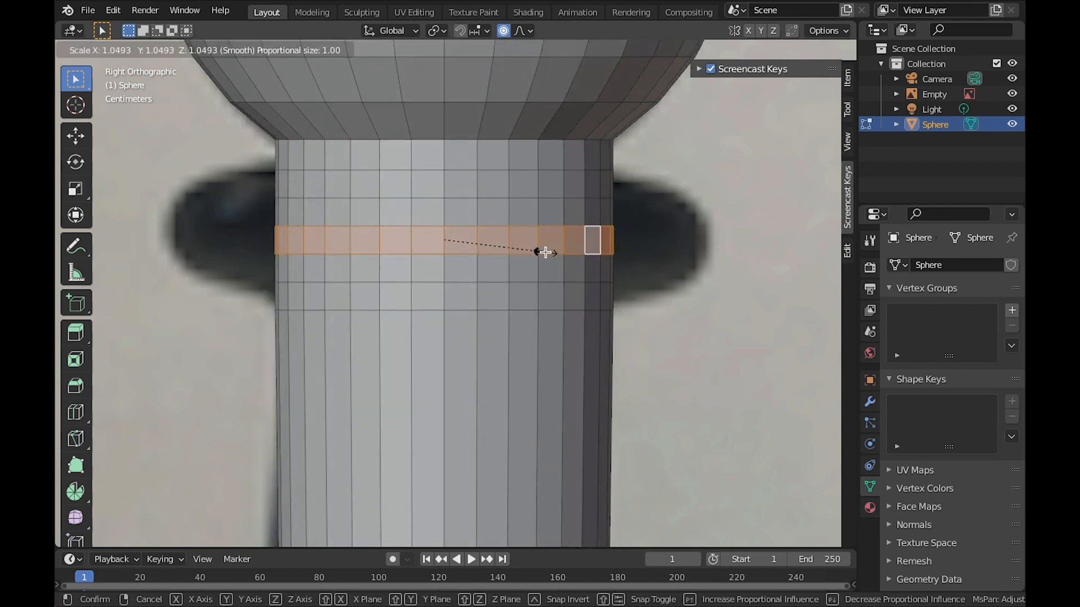
scroll(545, 252, down, 11)
key(s)
scroll(539, 257, up, 18)
scroll(539, 258, up, 5)
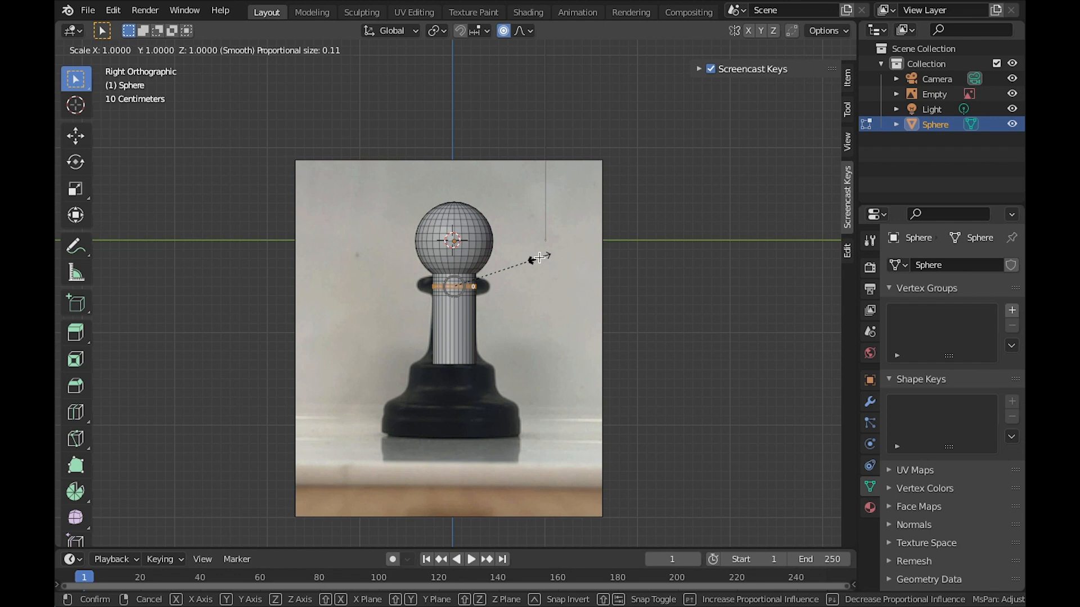
click(539, 258)
- Scale the collar's middle face loop by about 1.61 with a proportional size of about 0.09 to match the reference collar
scroll(539, 257, up, 11)
key(s)
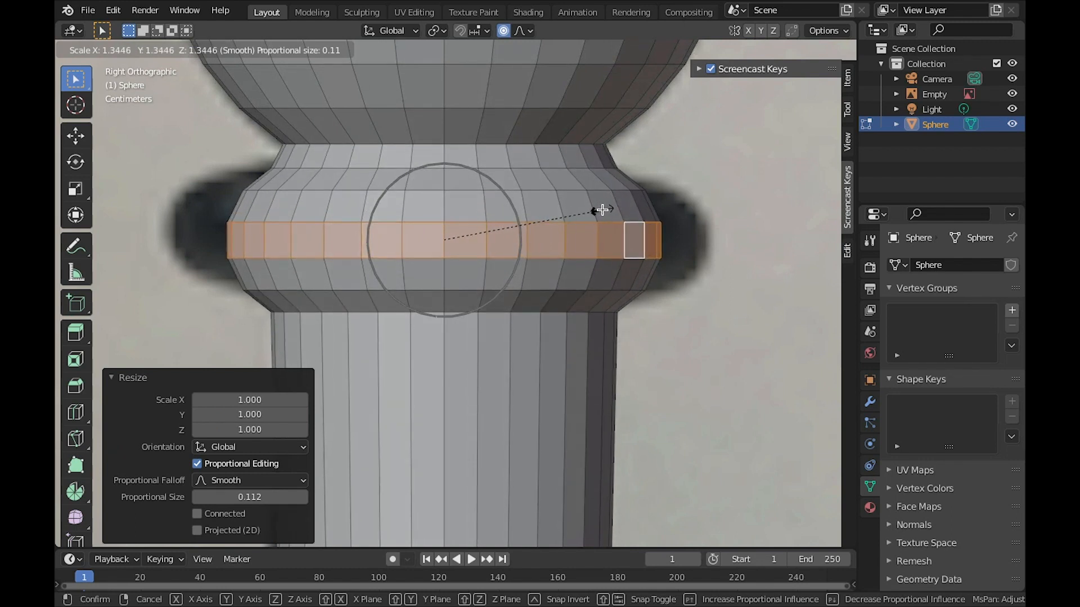
scroll(607, 211, down, 2)
scroll(607, 211, up, 3)
scroll(606, 211, up, 3)
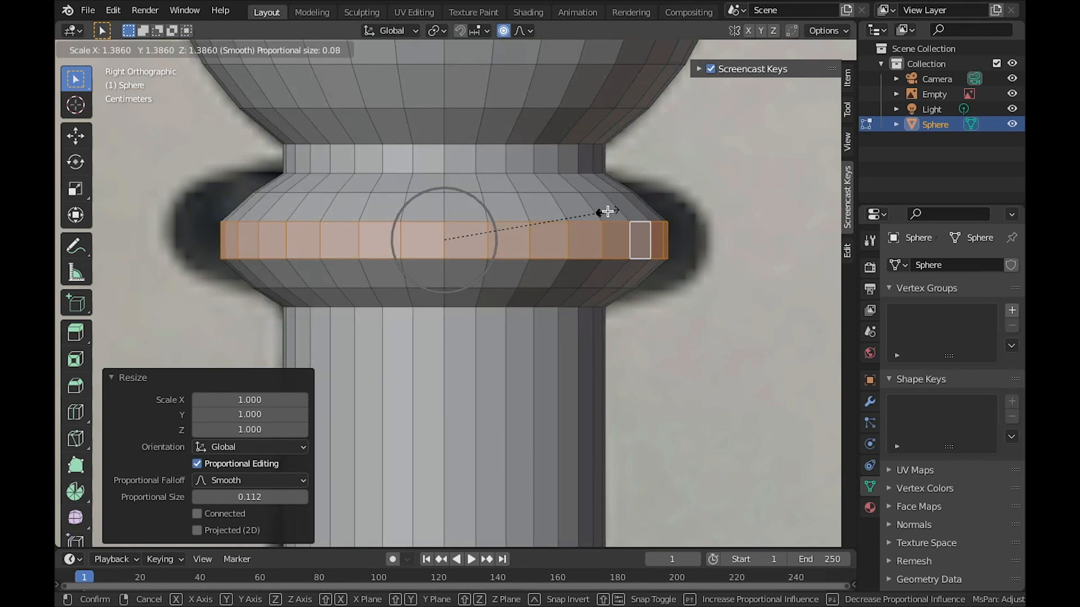
scroll(608, 211, down, 1)
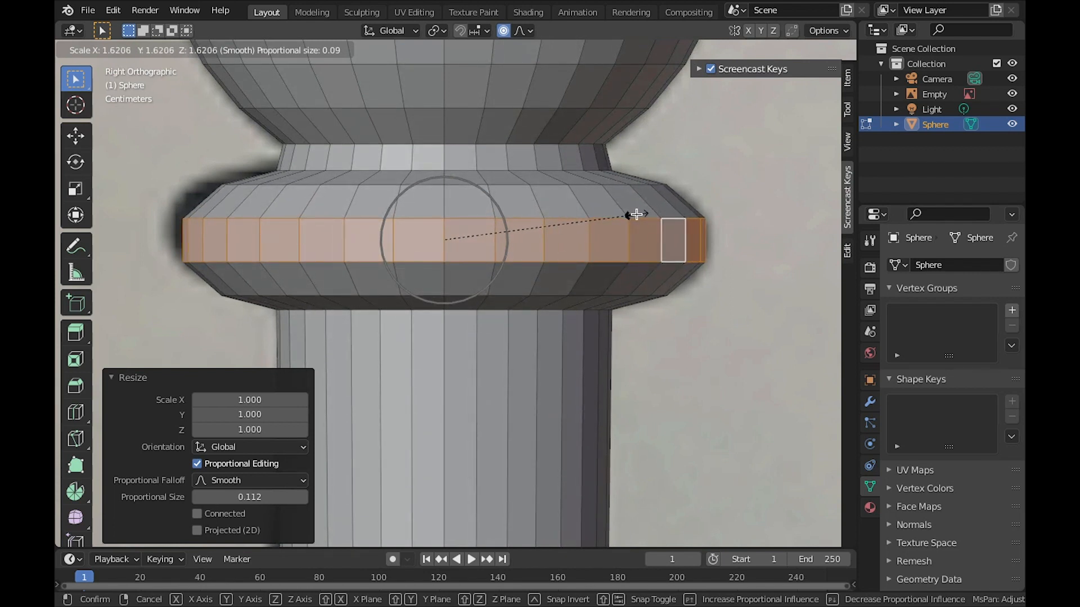
click(634, 215)
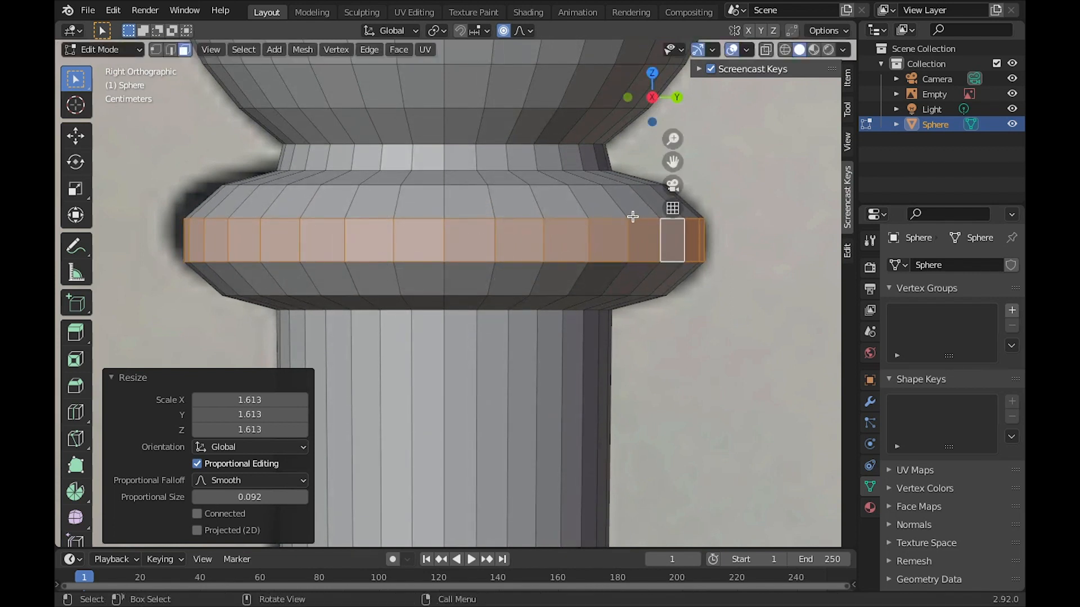
- Switch to edge select mode at the lower end of the stem
scroll(635, 236, down, 4)
shift+middle_drag(637, 262, 602, 138)
scroll(528, 283, up, 3)
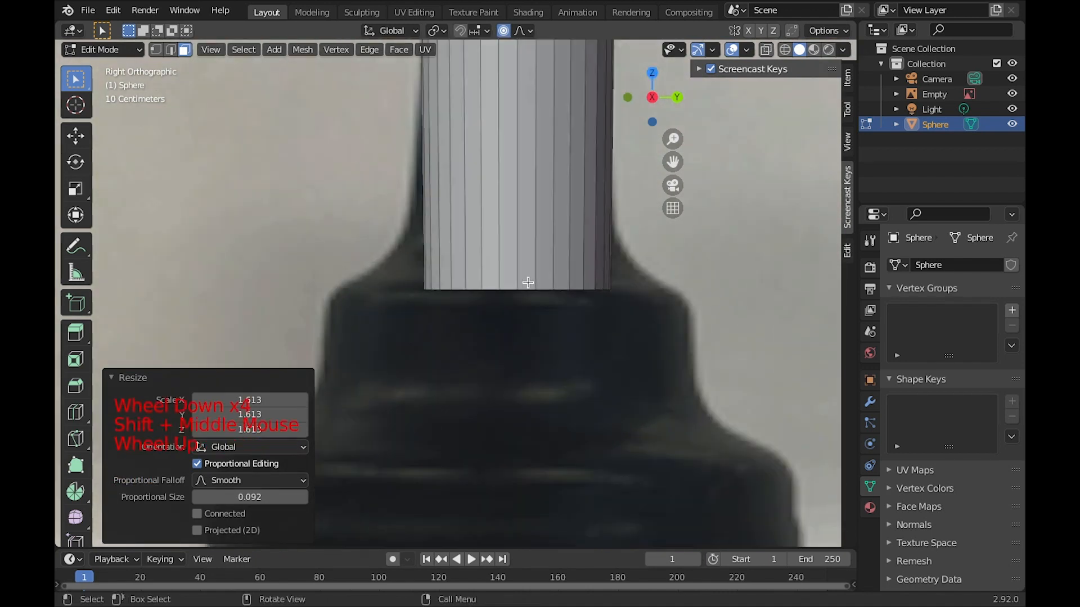
click(171, 50)
shift+middle_drag(462, 155, 457, 241)
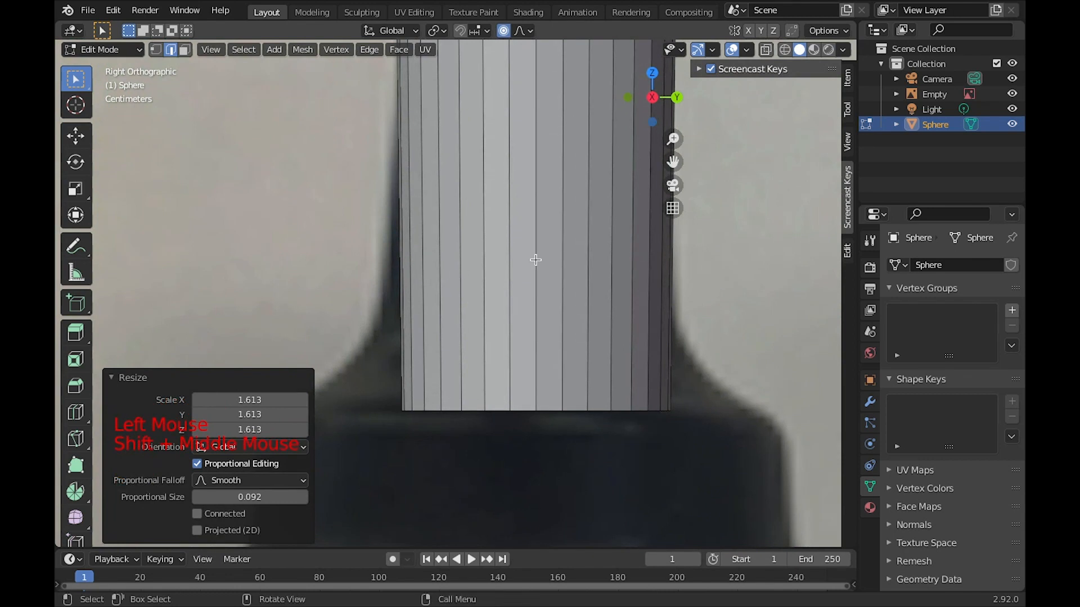
key(r)
right_click(608, 250)
scroll(583, 207, down, 4)
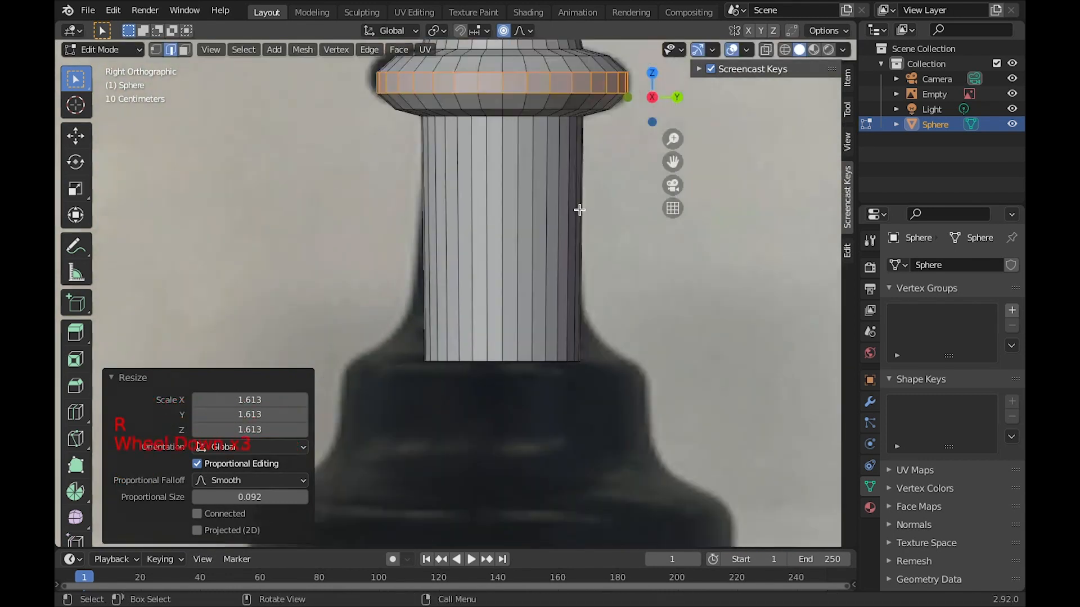
key(r)
right_click(516, 241)
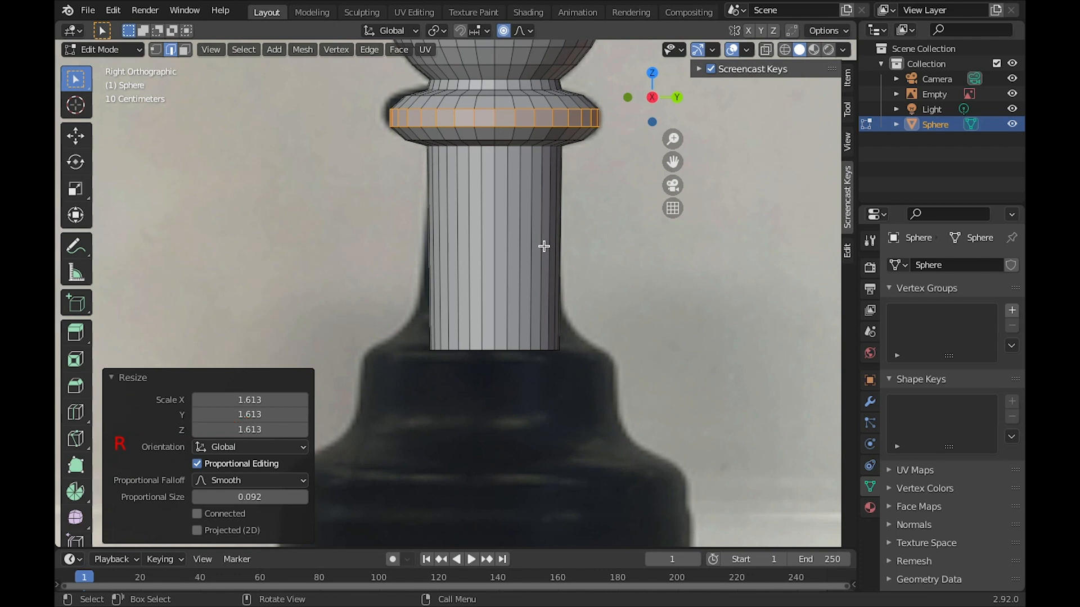
key(r)
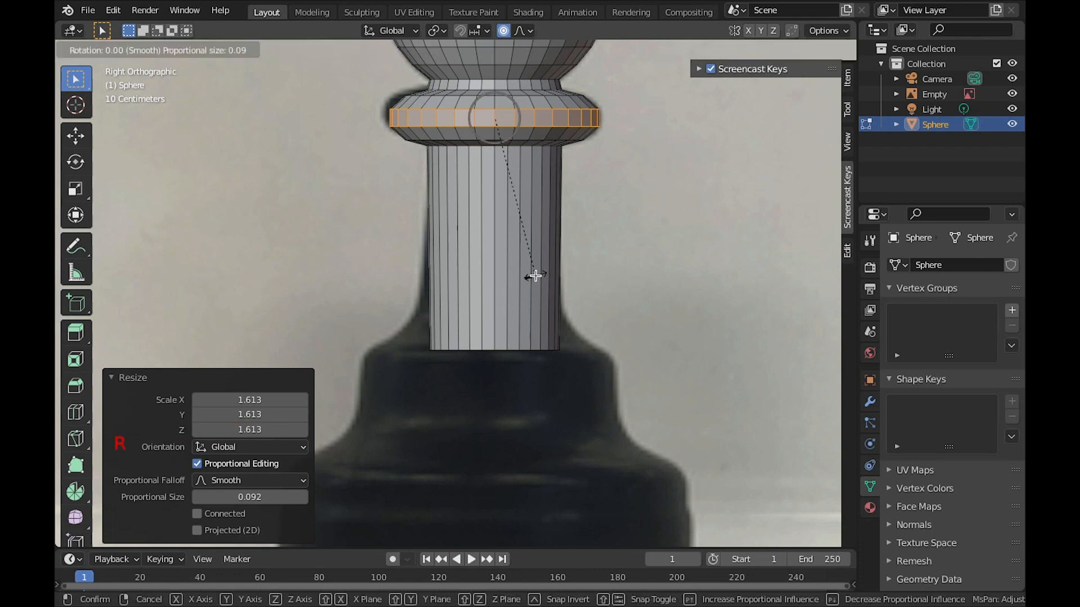
right_click(535, 276)
- Deselect everything and add one loop cut around the stem, slid down by a factor of about -0.535 to where the base flares
key(a)
key(a)
key(a)
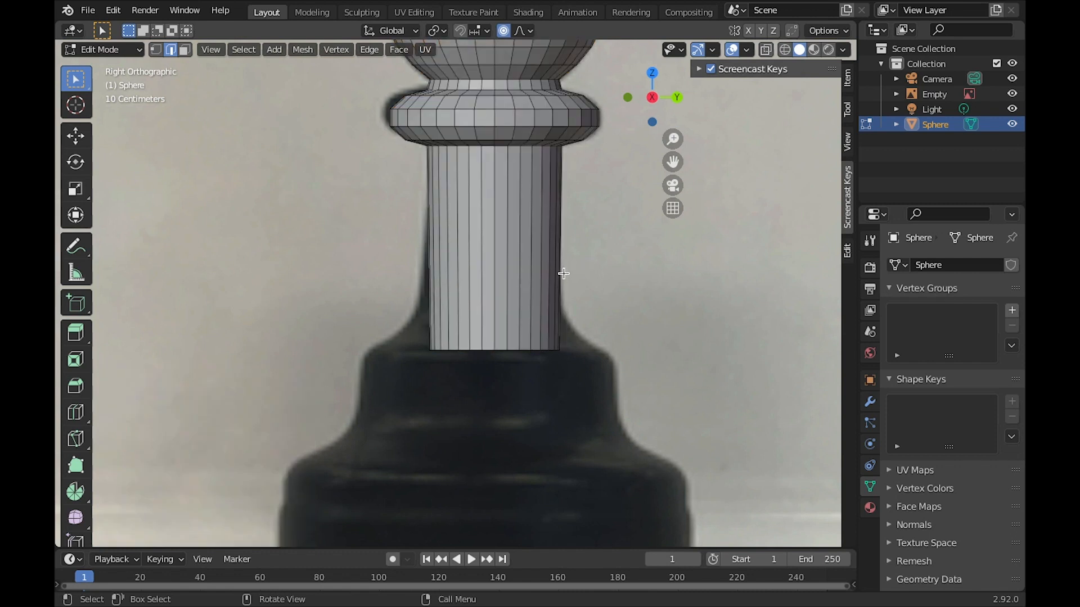
key(ctrl+r)
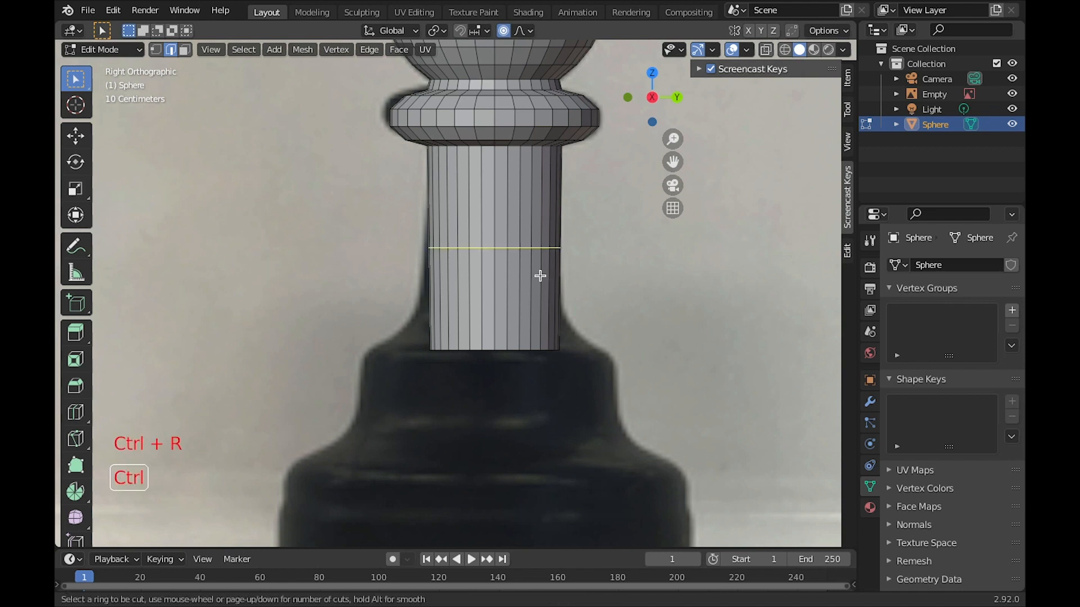
click(540, 276)
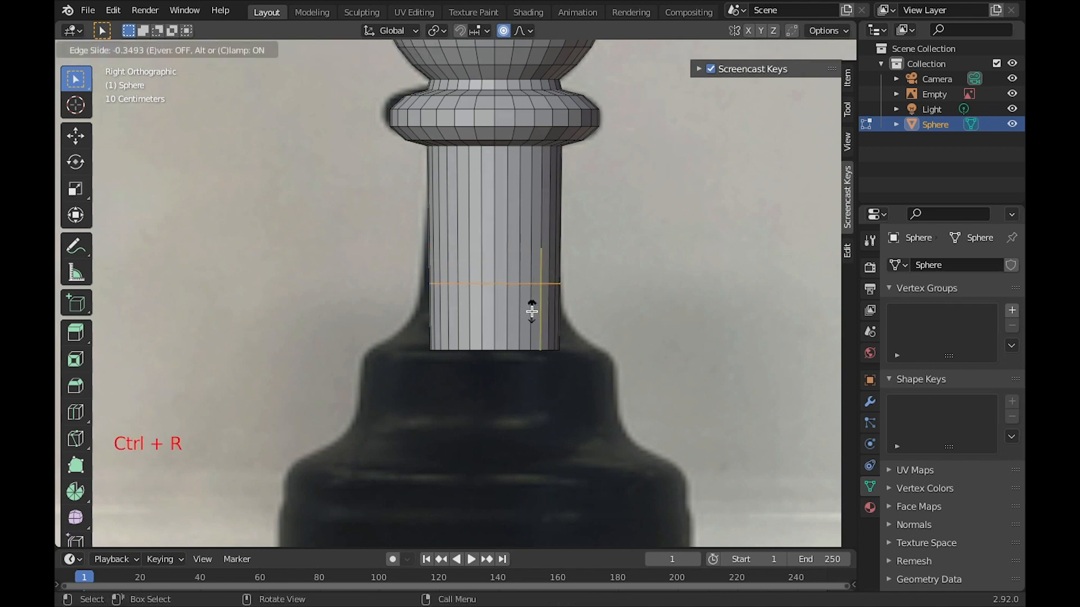
click(528, 330)
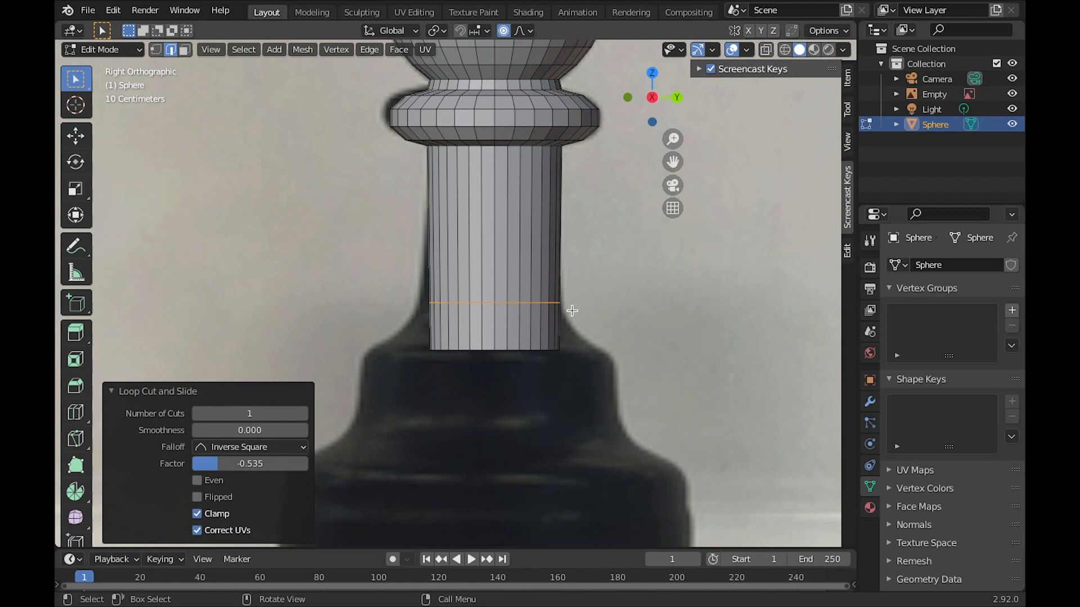
- Add four evenly spaced, unslid loop cuts between the stem's new lower loop and its bottom edge
scroll(572, 311, up, 4)
shift+middle_drag(571, 311, 516, 226)
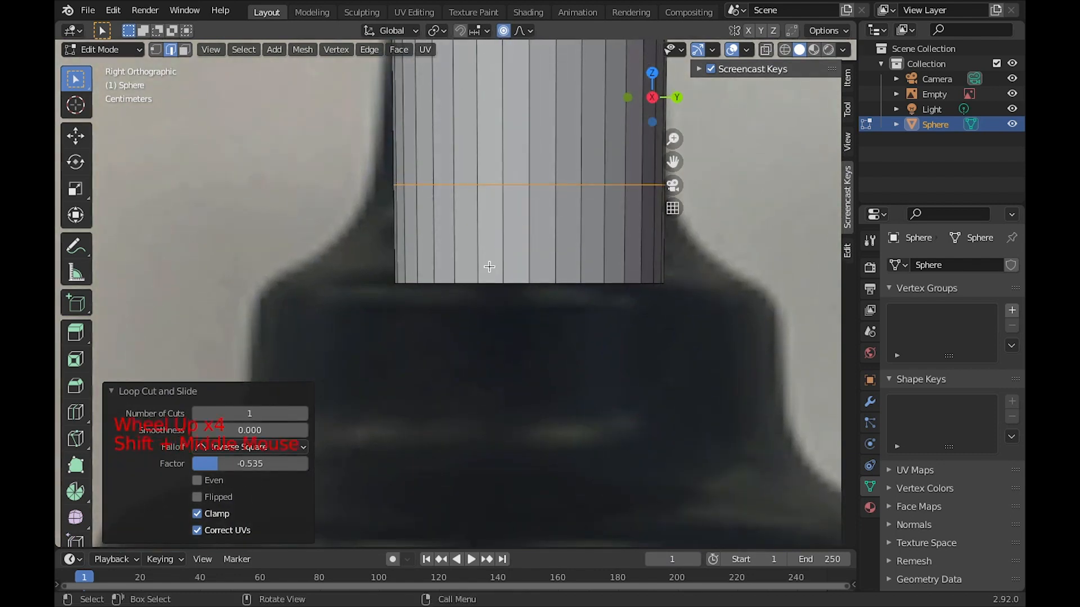
key(ctrl+r)
scroll(504, 256, up, 3)
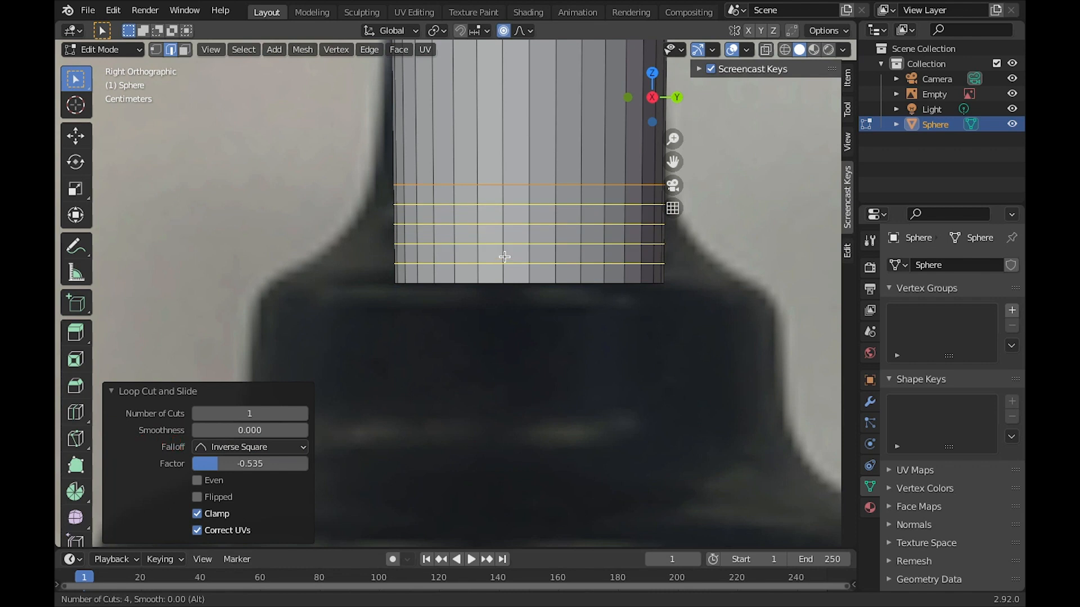
click(504, 257)
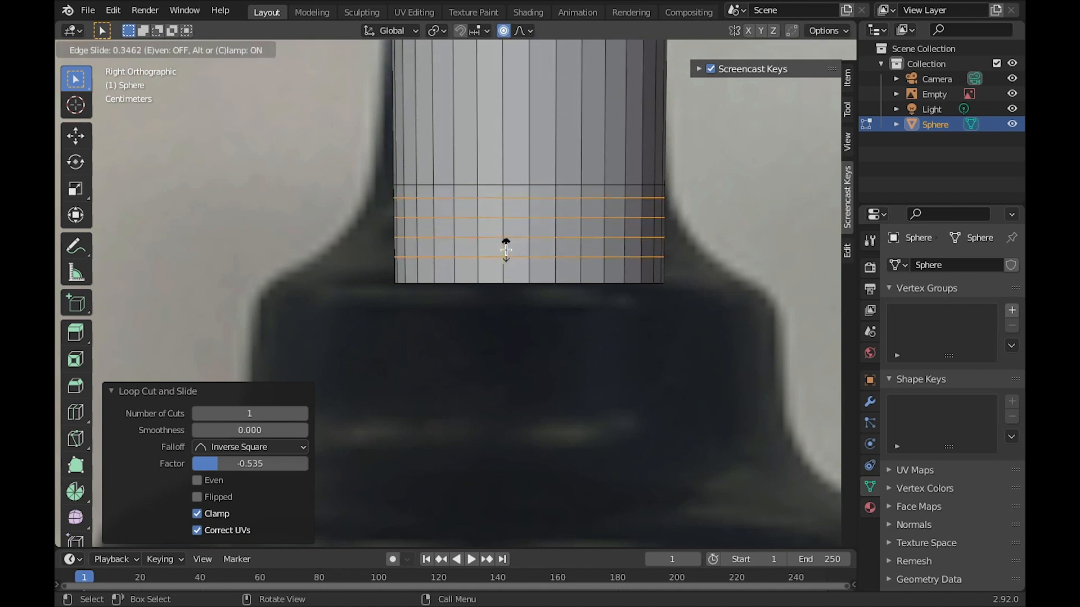
right_click(506, 254)
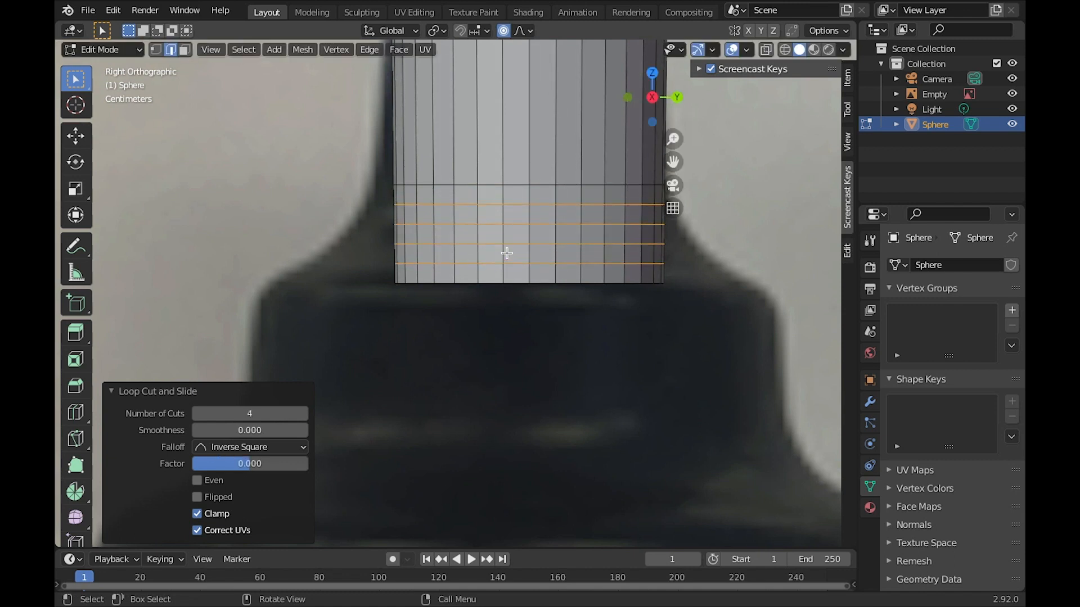
- Select the edge loop at the very bottom of the stem
alt+click(522, 283)
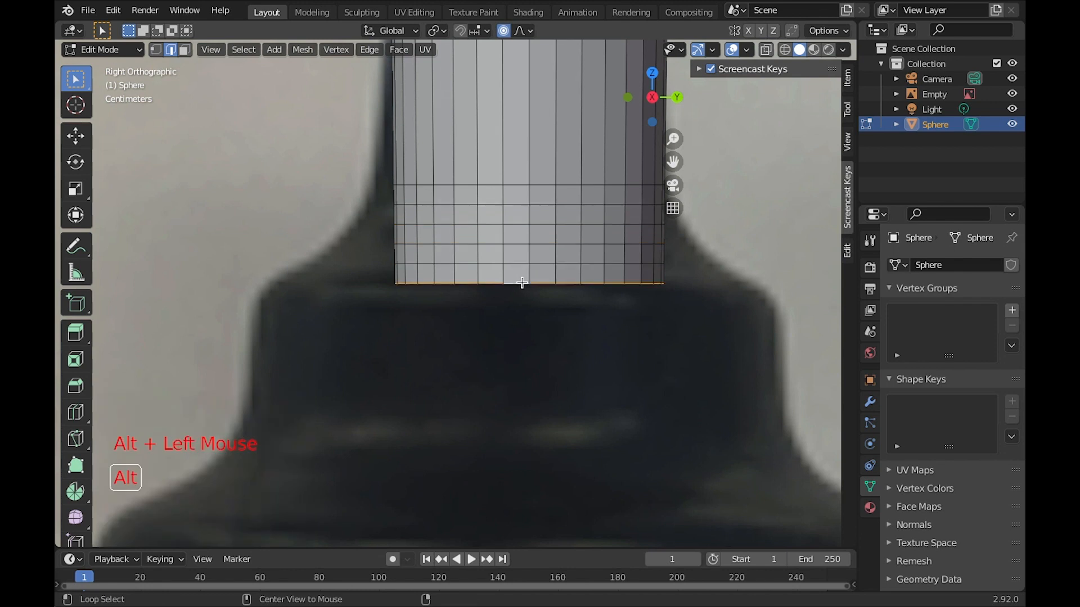
scroll(590, 259, down, 2)
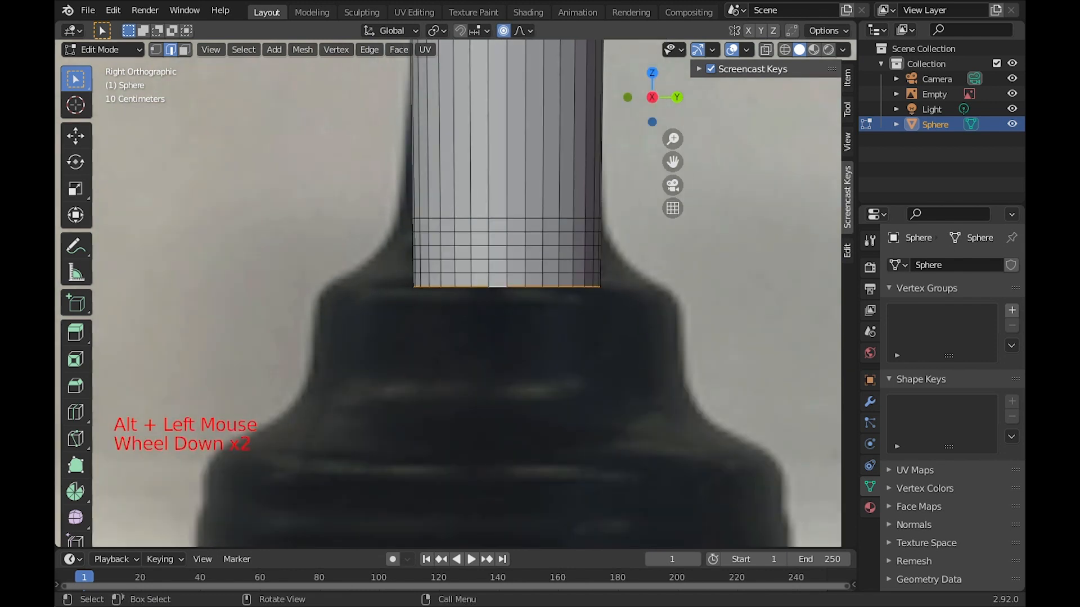
key(s)
scroll(670, 328, down, 6)
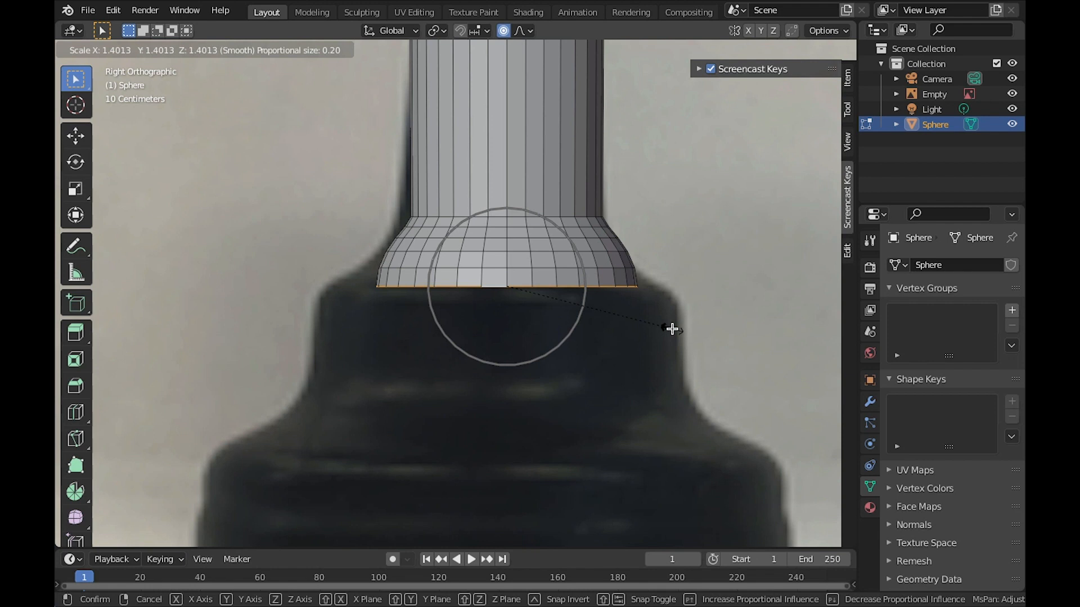
right_click(672, 328)
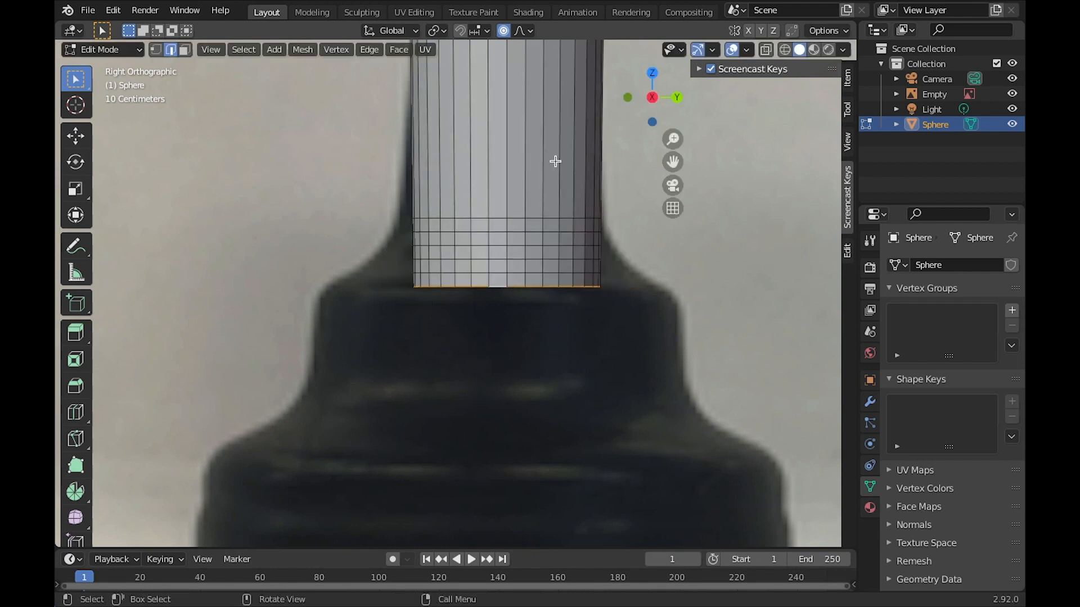
- Set the proportional falloff to Sharp and scale the stem's bottom loop by about 1.667 with a proportional size of about 0.198
click(531, 31)
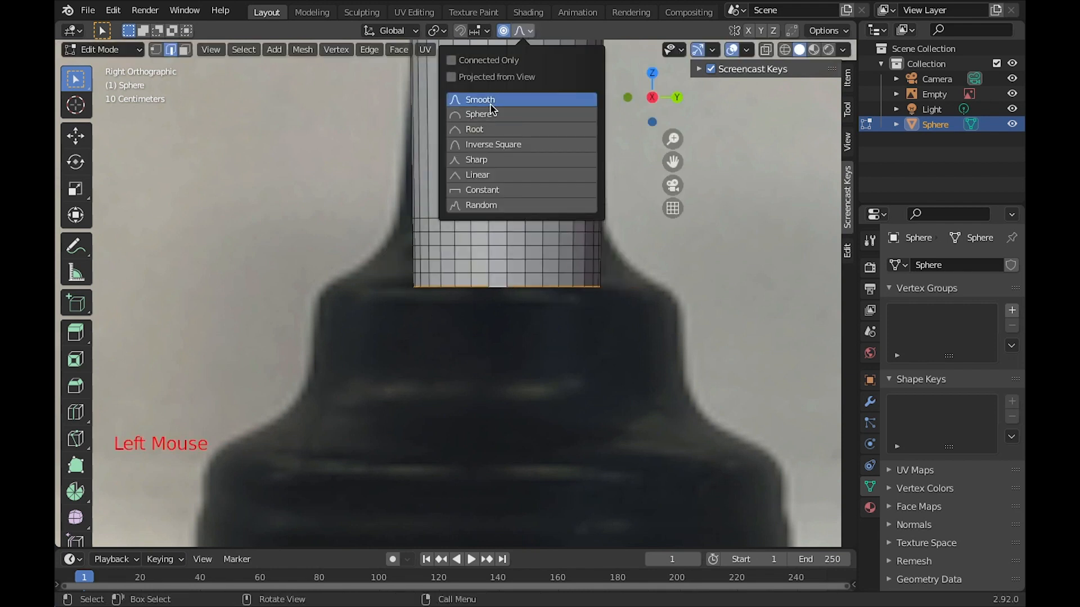
click(477, 160)
key(s)
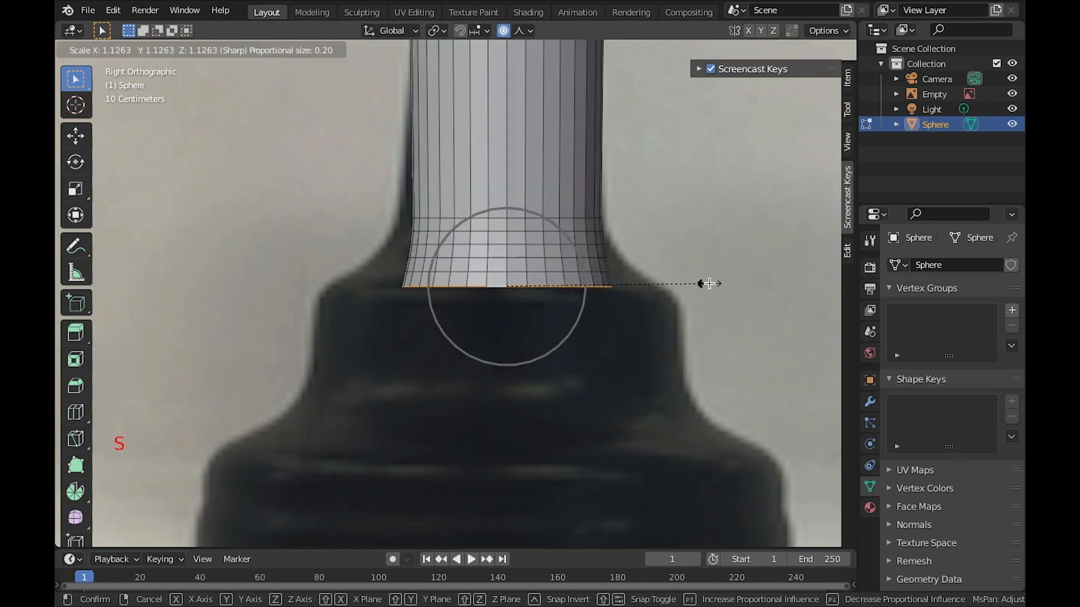
scroll(781, 280, up, 2)
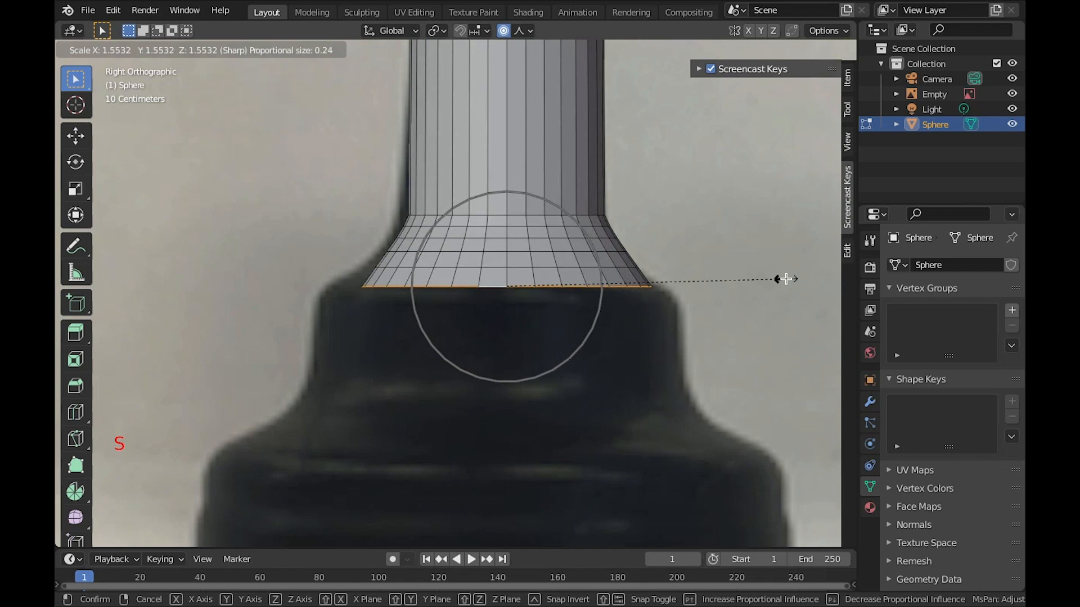
scroll(786, 279, down, 1)
scroll(787, 279, down, 1)
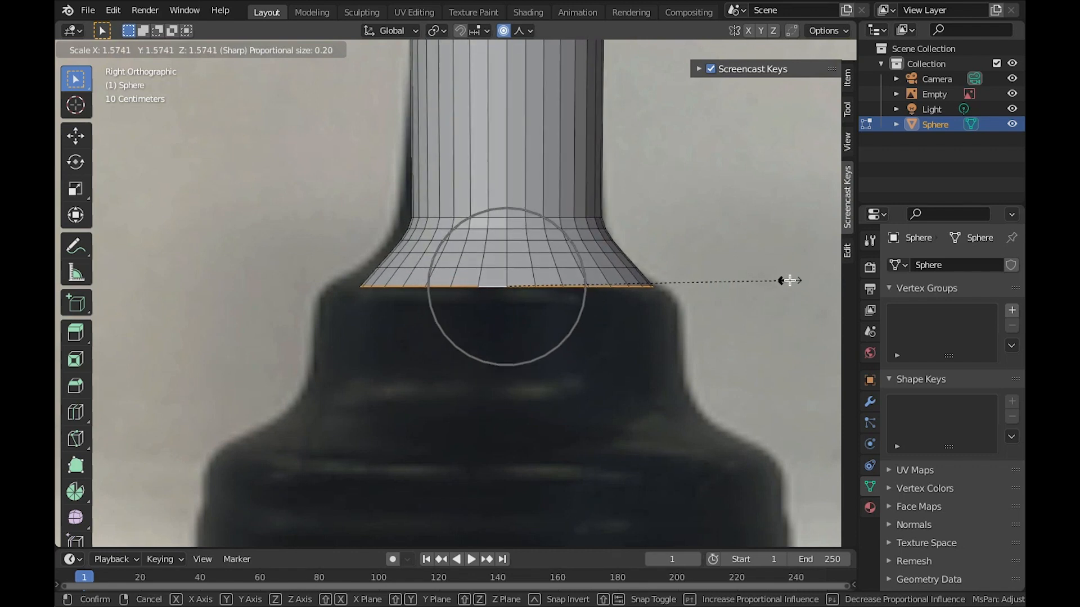
click(806, 283)
- Widen the stem's bottom loop again by about 1.108 with a smaller proportional size of about 0.084 to meet the reference outline
key(s)
scroll(685, 270, down, 10)
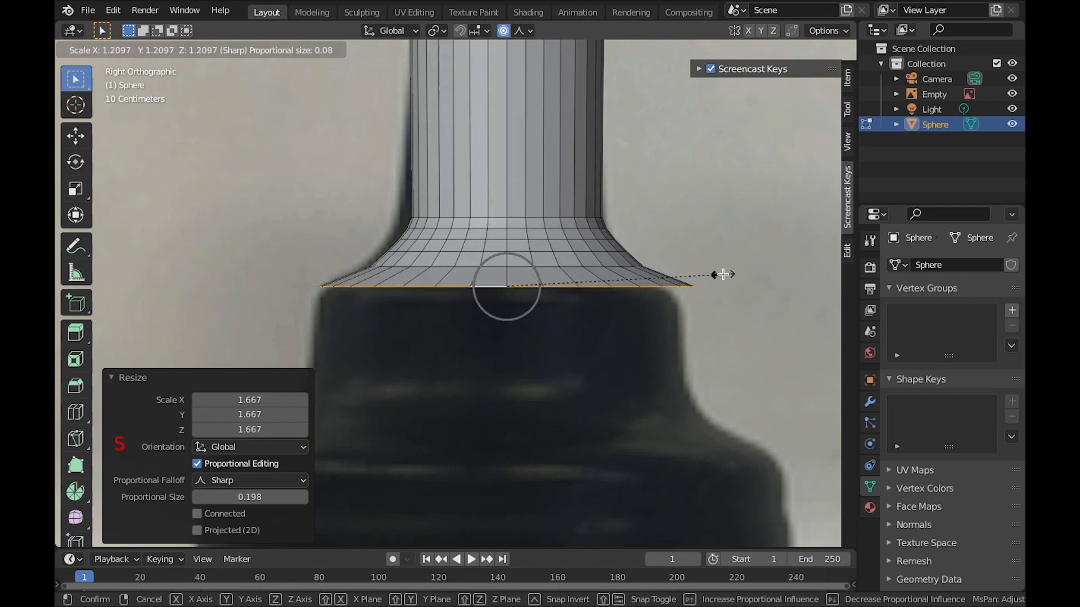
click(704, 275)
scroll(653, 260, down, 2)
shift+middle_drag(638, 258, 596, 258)
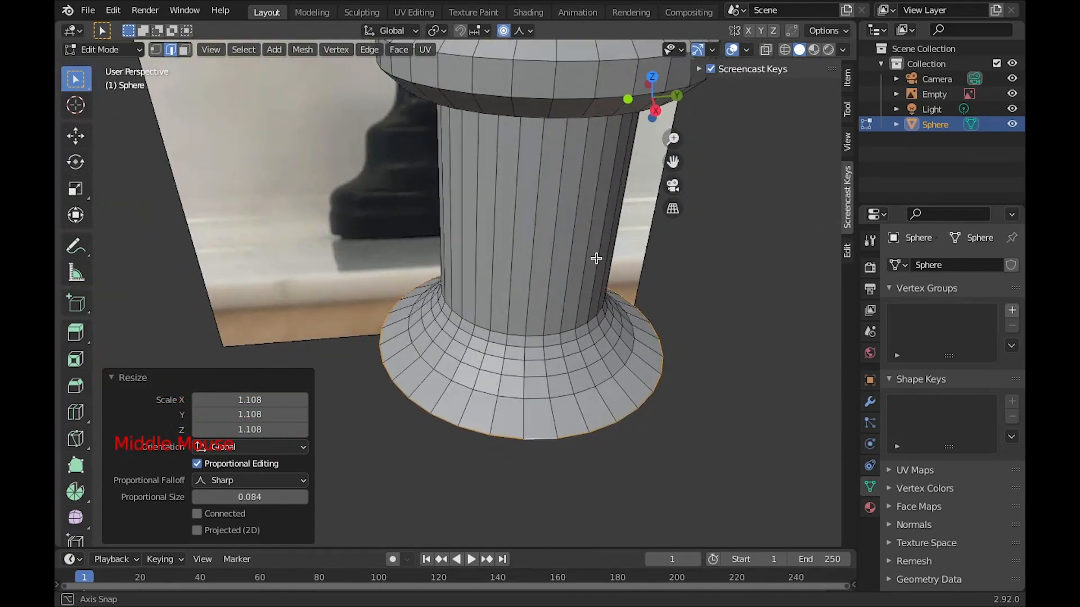
- In the right orthographic view, extrude the flared bottom loop about 0.431 m straight down along Z
click(655, 111)
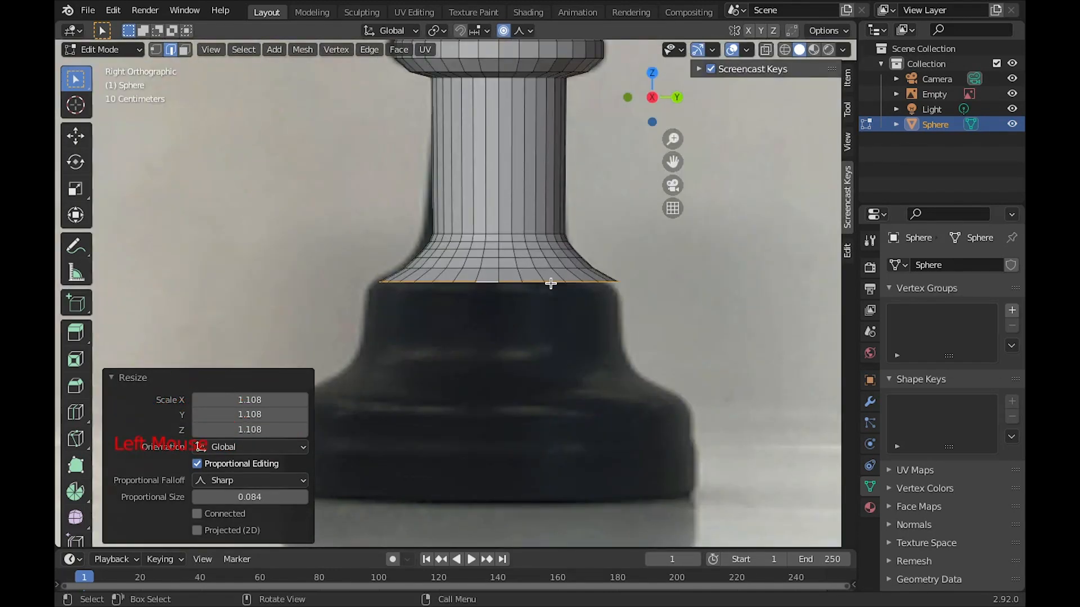
shift+middle_drag(551, 283, 578, 179)
key(e)
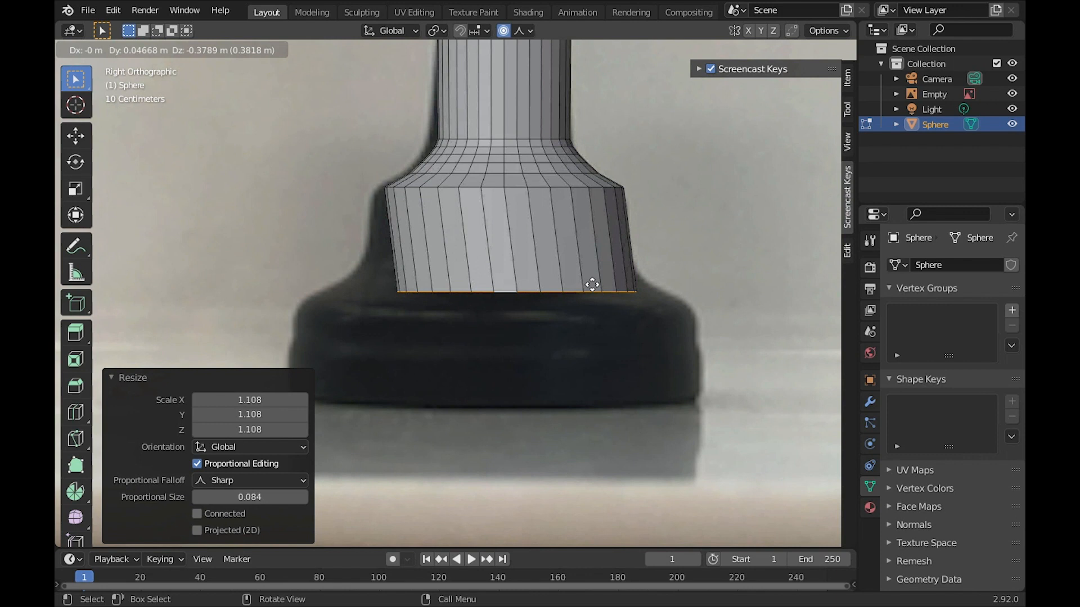
key(z)
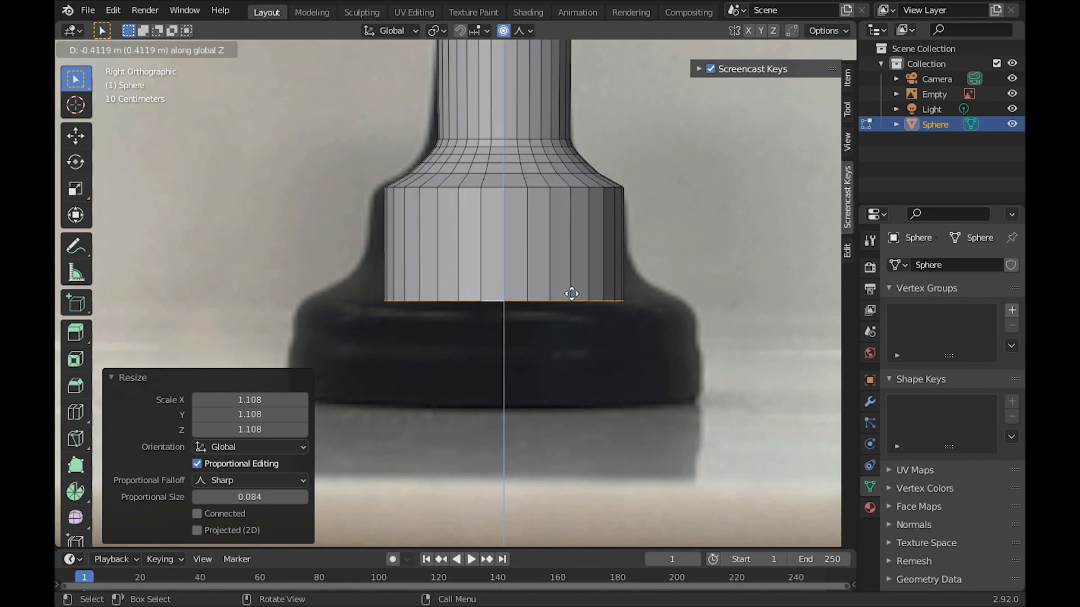
click(572, 299)
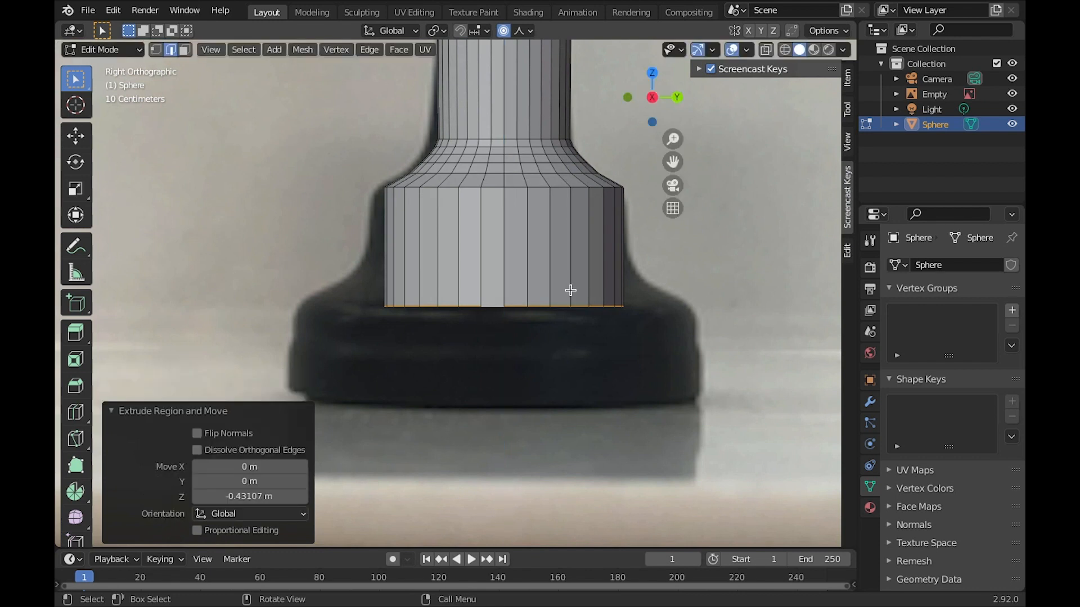
- Deselect everything and add one loop cut around the extruded band, slid down by a factor of about -0.228
key(r)
key(Escape)
key(a)
key(a)
key(a)
key(r)
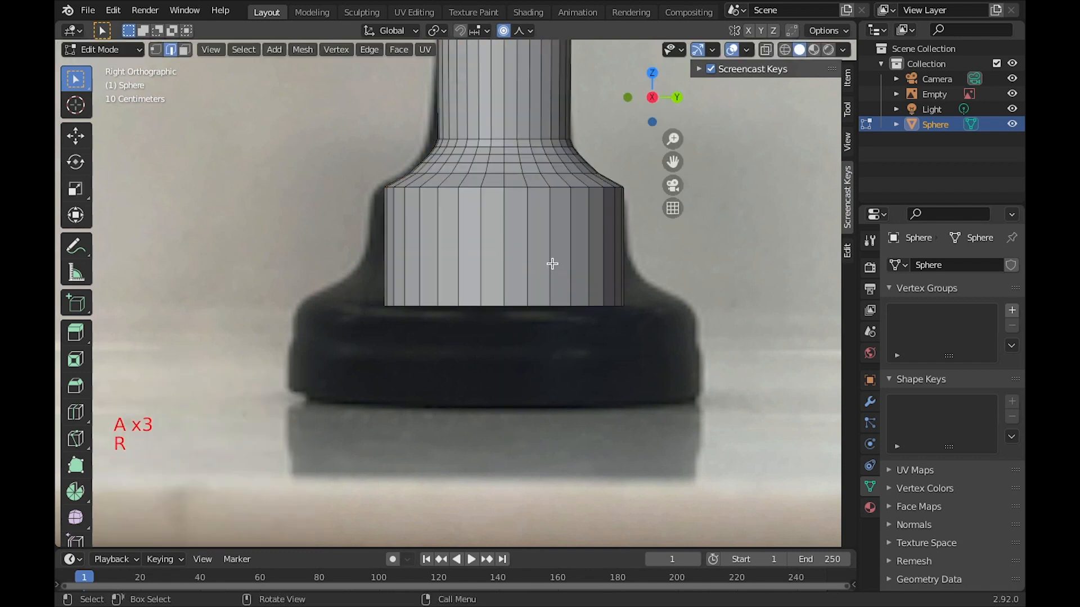
key(ctrl+r)
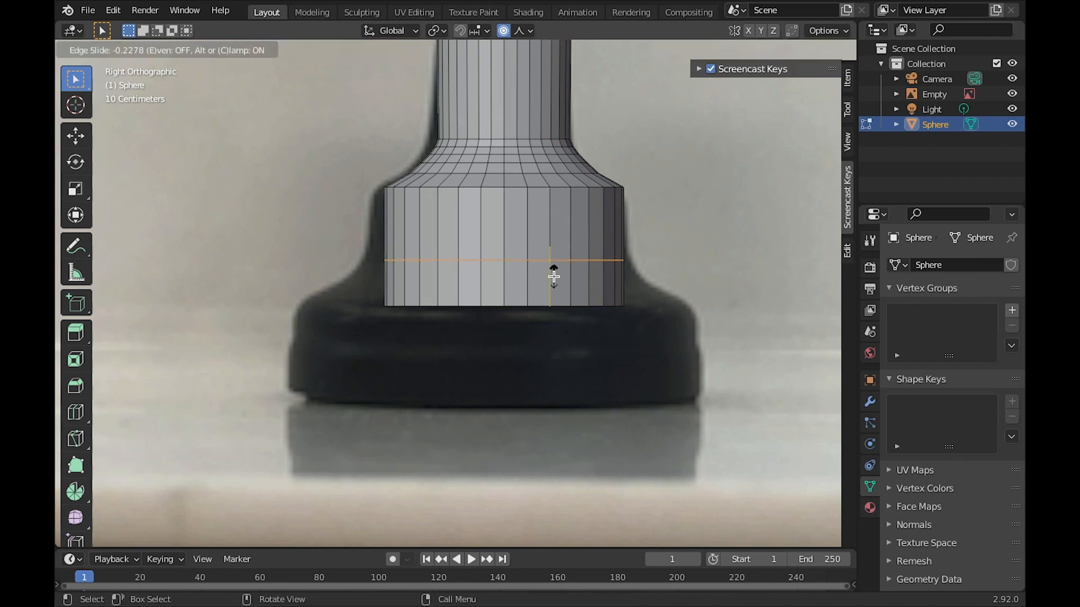
click(554, 276)
- Add three evenly spaced, unslid loop cuts between the band's new loop and its bottom edge
key(ctrl+r)
scroll(577, 285, up, 2)
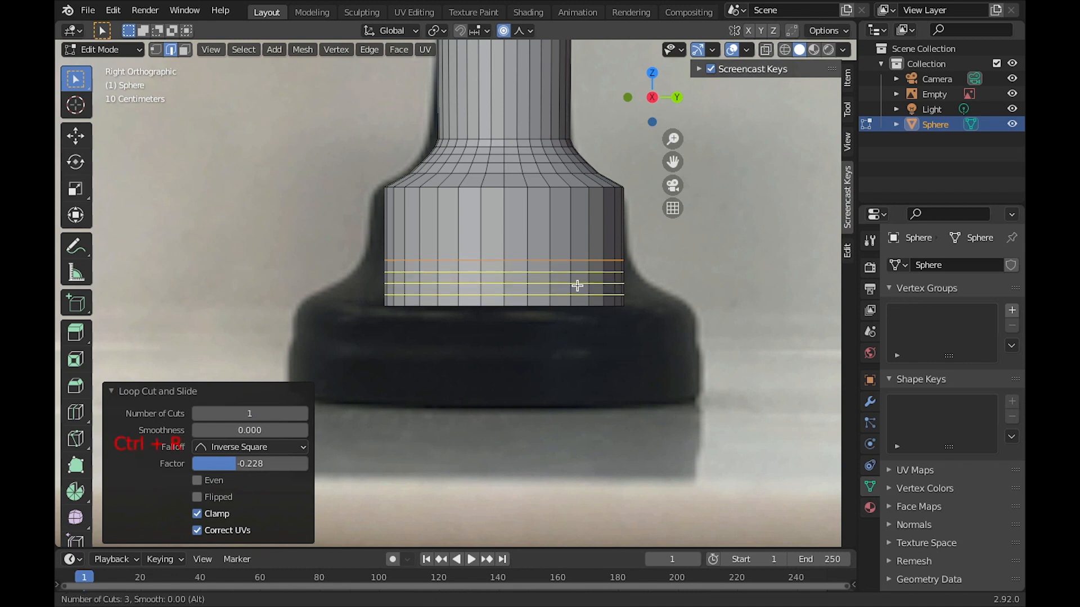
click(577, 285)
right_click(577, 285)
- Select the band's bottom edge loop and scale it by about 1.423 with Sharp falloff and a proportional size of about 0.198
key(alt)
alt+click(548, 306)
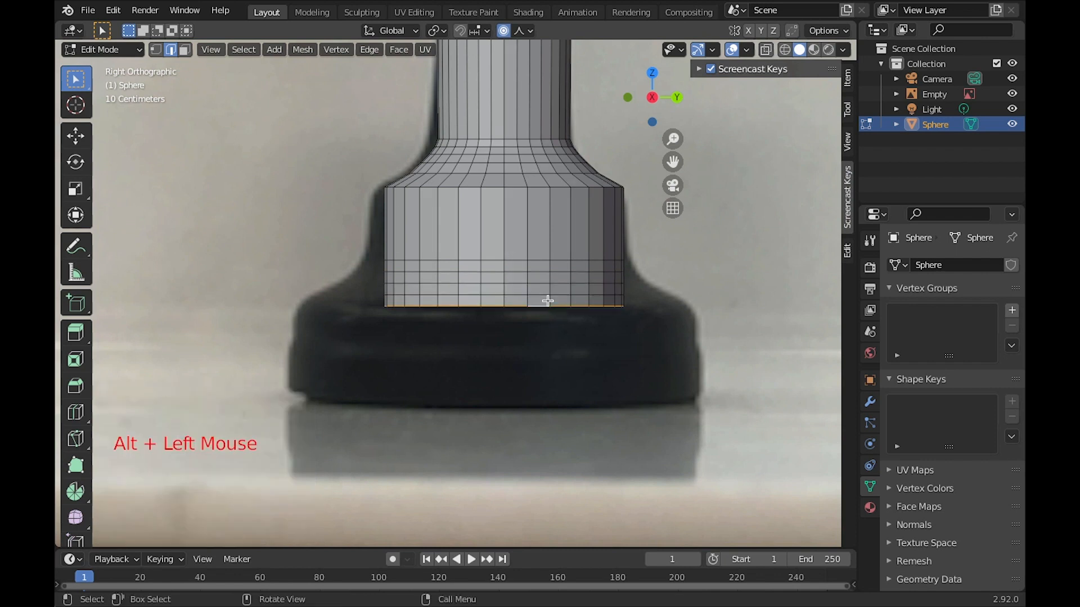
key(s)
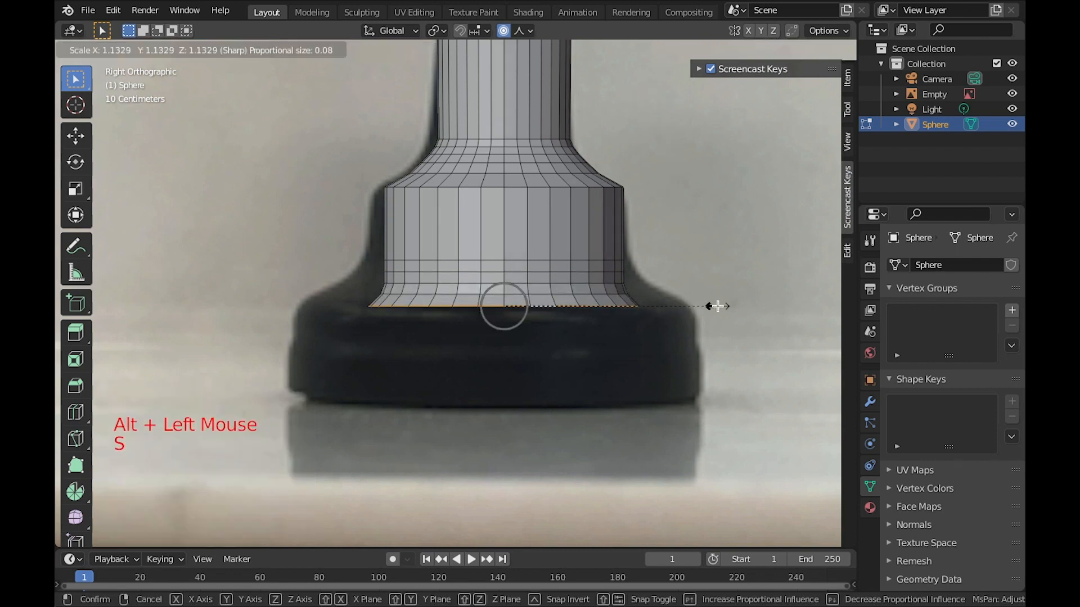
scroll(765, 308, down, 10)
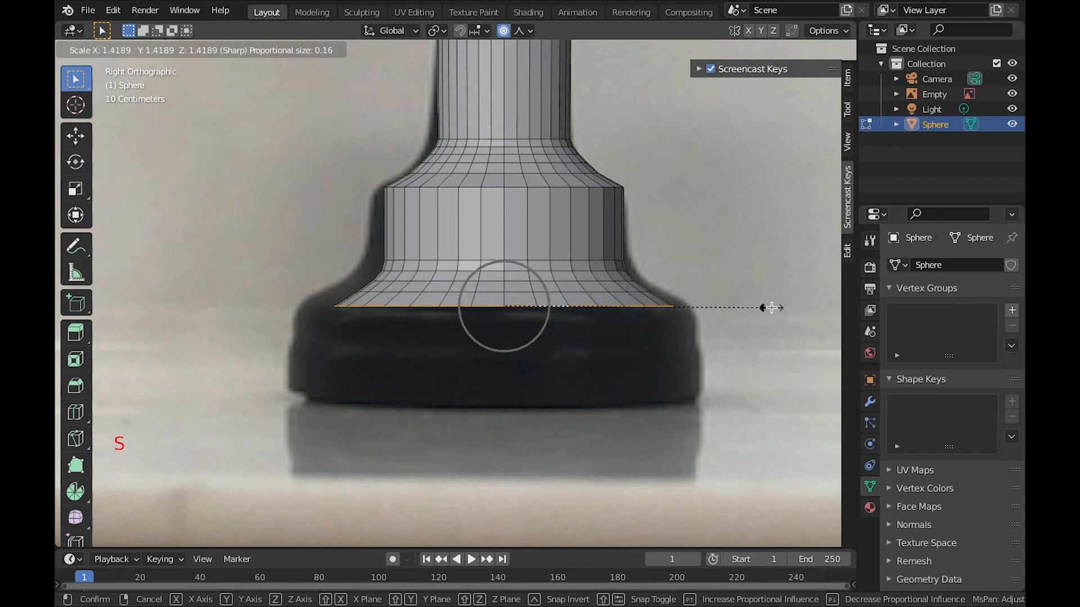
scroll(771, 308, down, 1)
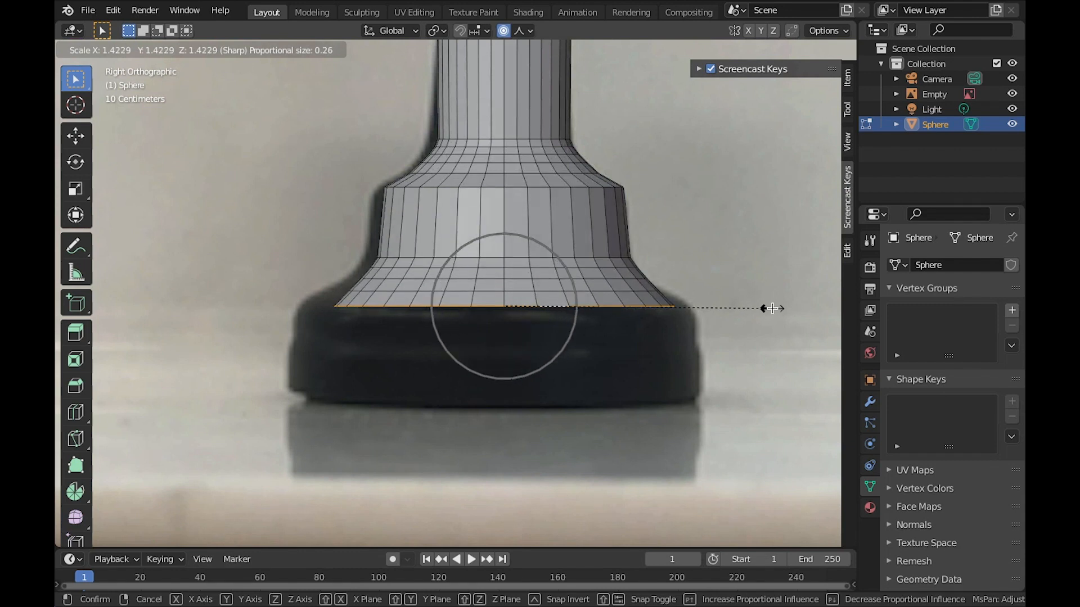
scroll(772, 308, up, 3)
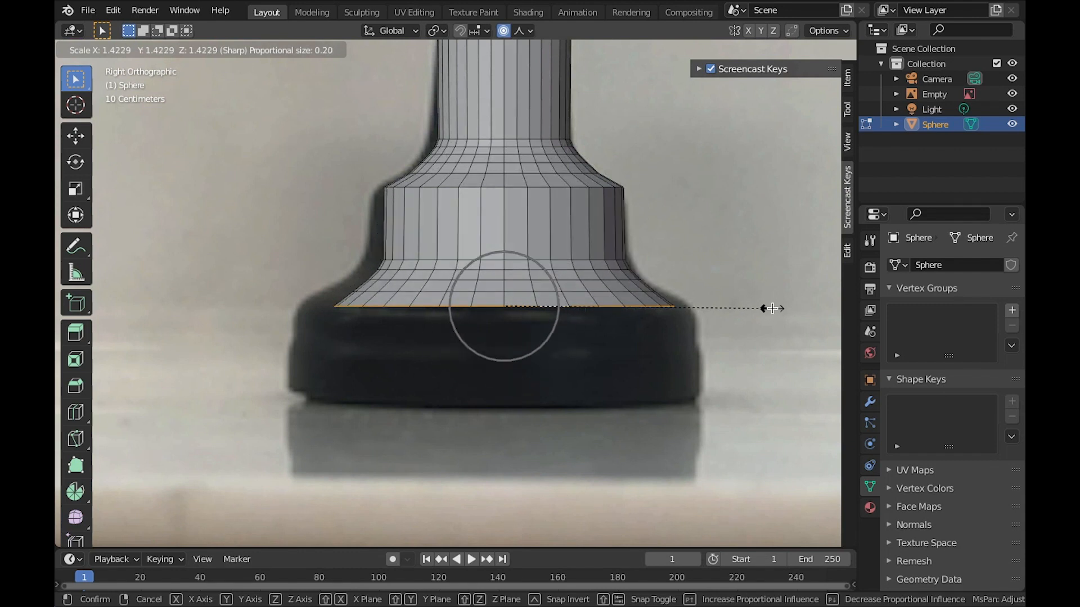
click(772, 309)
- Scale the band's bottom loop again by about 1.147 with a proportional size of about 0.076 to reach the base's width
key(s)
scroll(699, 309, up, 8)
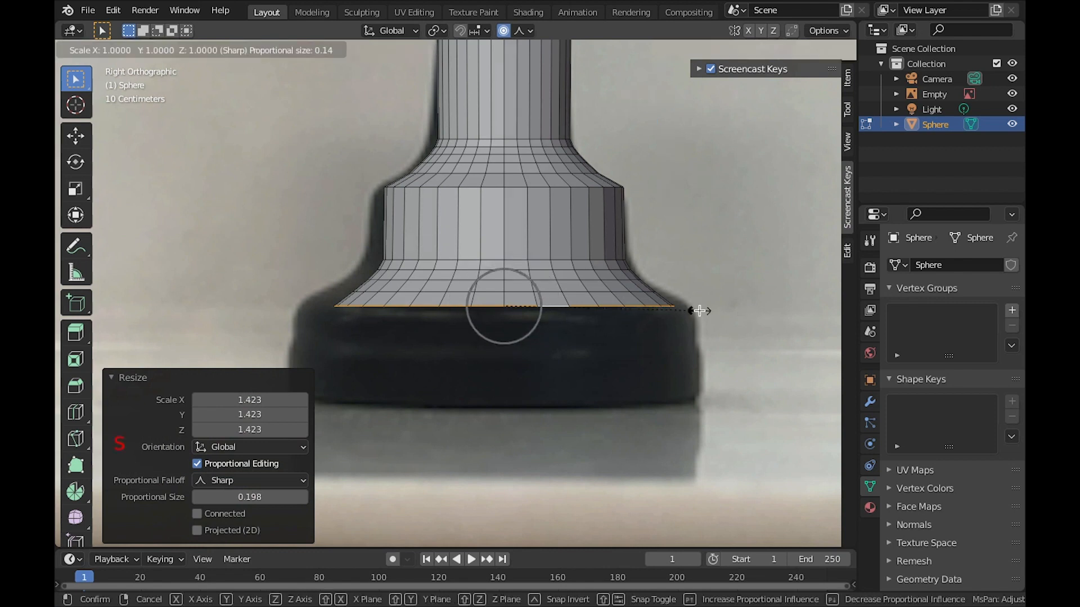
scroll(726, 308, up, 2)
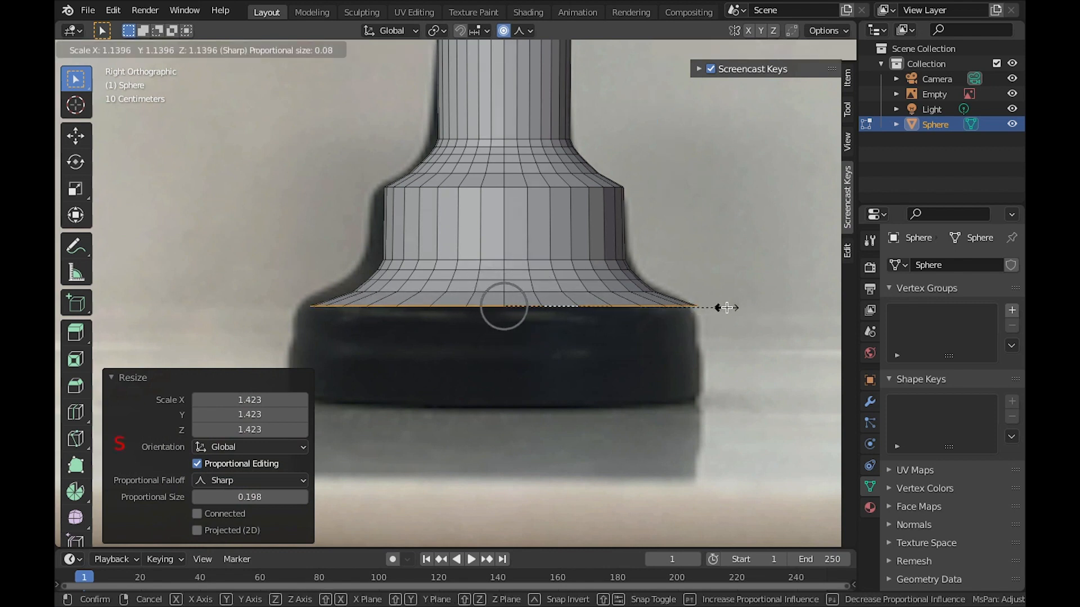
click(729, 308)
- Extrude the widened bottom loop about 0.338 m down along Z to form the pawn's base
shift+middle_drag(731, 299, 766, 237)
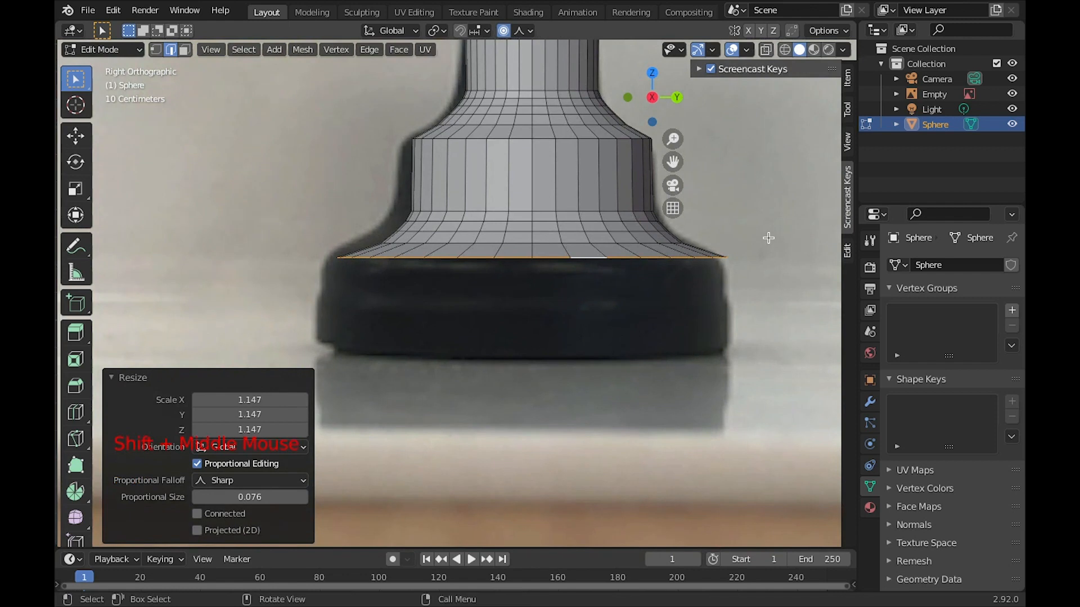
key(e)
key(z)
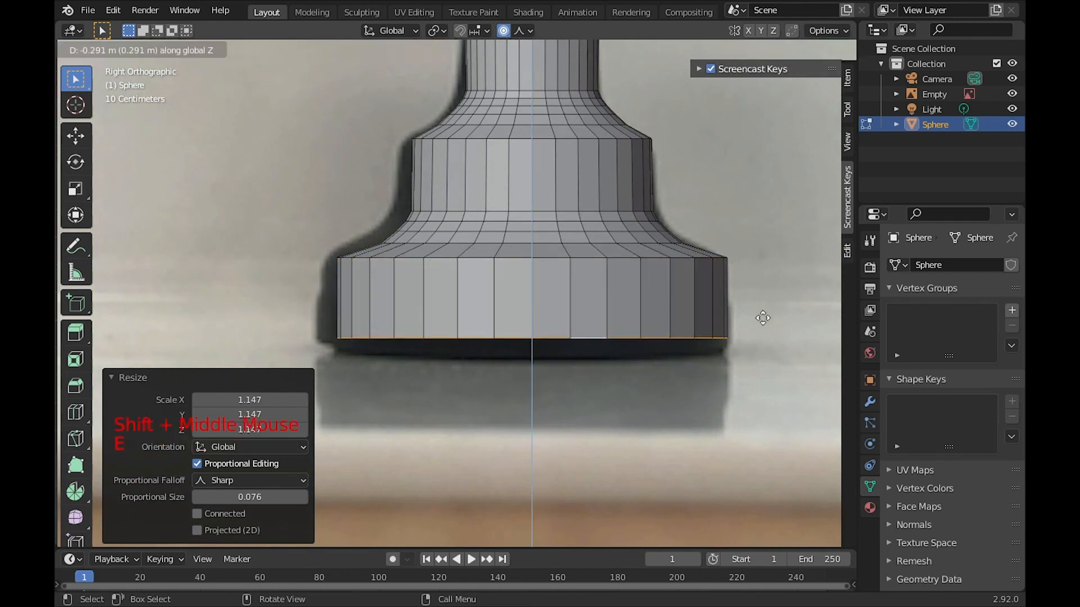
click(765, 331)
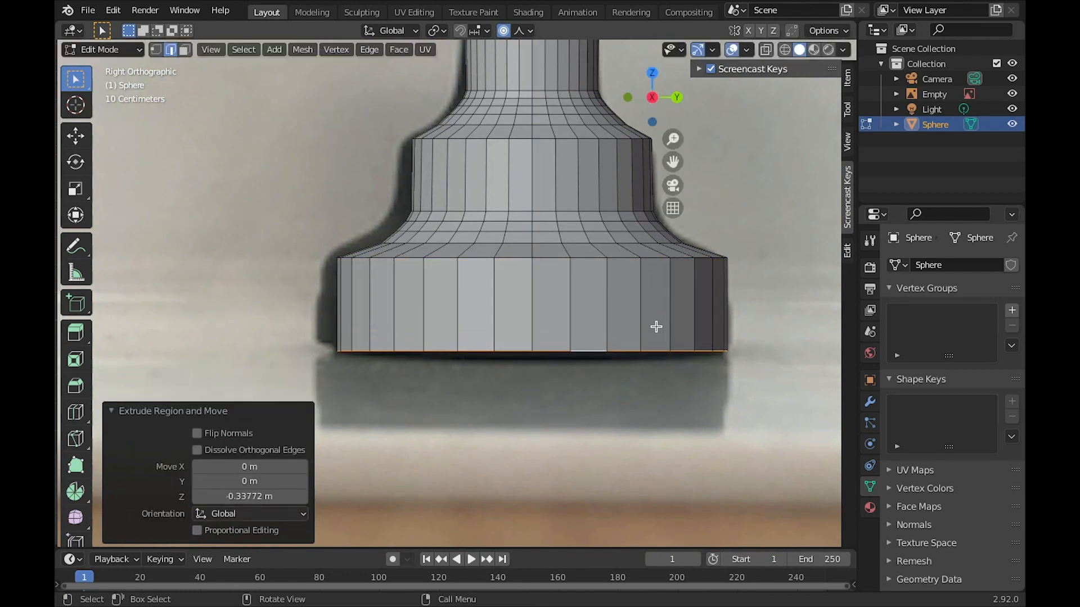
- Deselect everything and add two evenly spaced, unslid loop cuts around the base section
key(r)
right_click(537, 293)
click(481, 393)
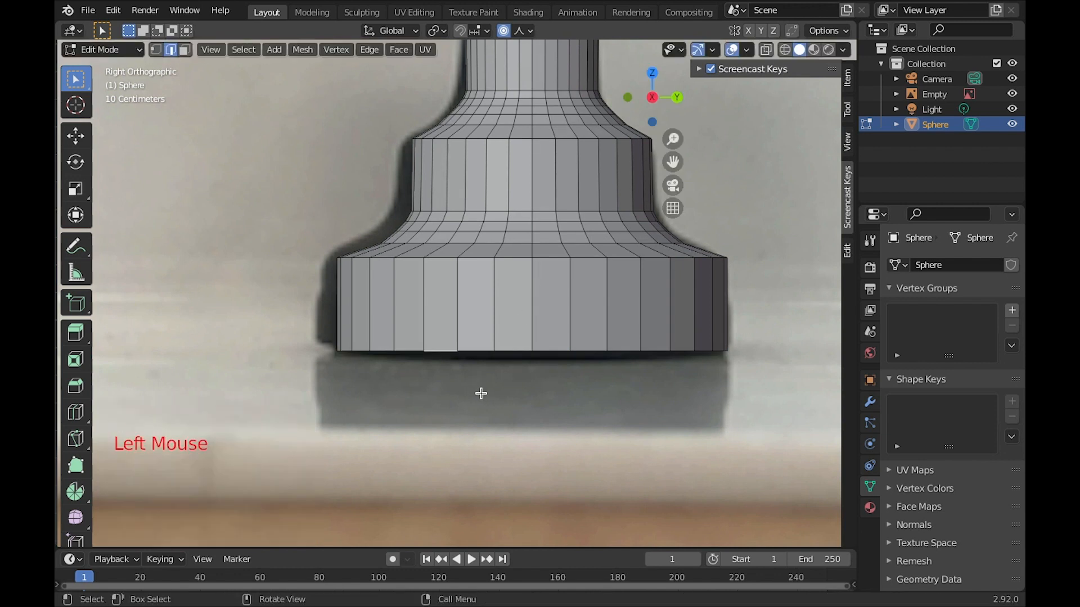
key(ctrl+r)
scroll(502, 311, up, 1)
click(501, 310)
right_click(431, 322)
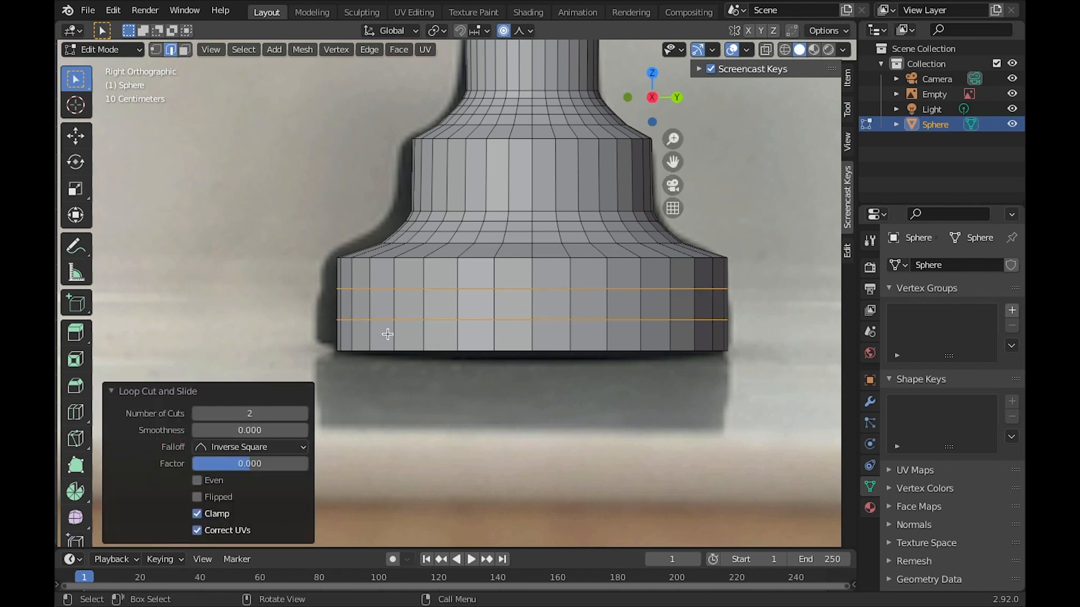
- Select the lower of the base's two new loops and scale it by about 1.045 with a proportional size of 0.076
alt+click(347, 320)
key(s)
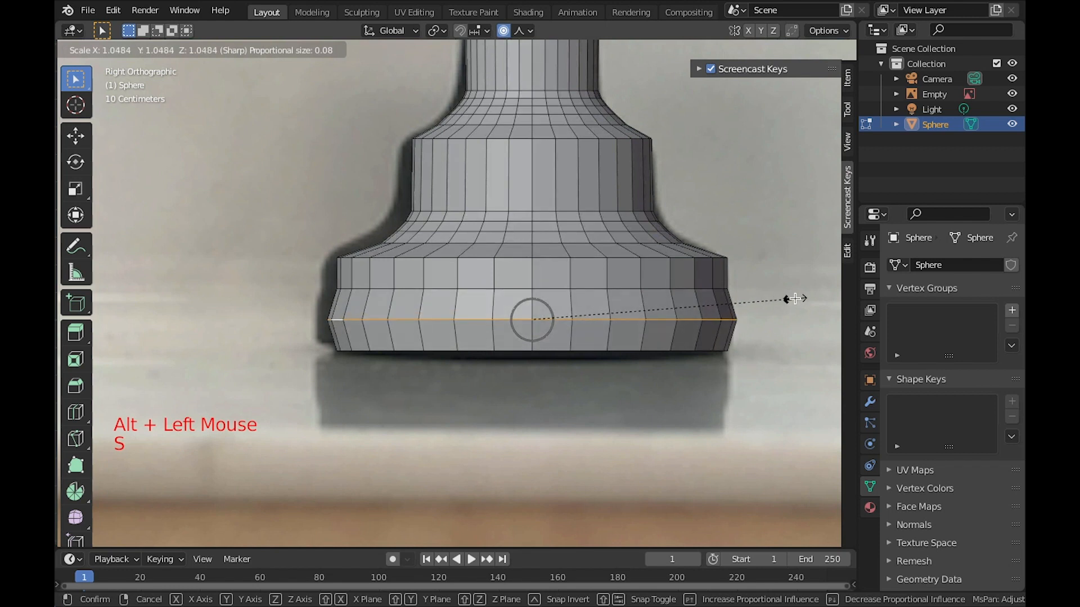
click(792, 299)
- Look over the finished base in perspective and return the pawn mesh to Object Mode
middle_drag(646, 285, 630, 280)
scroll(629, 280, down, 5)
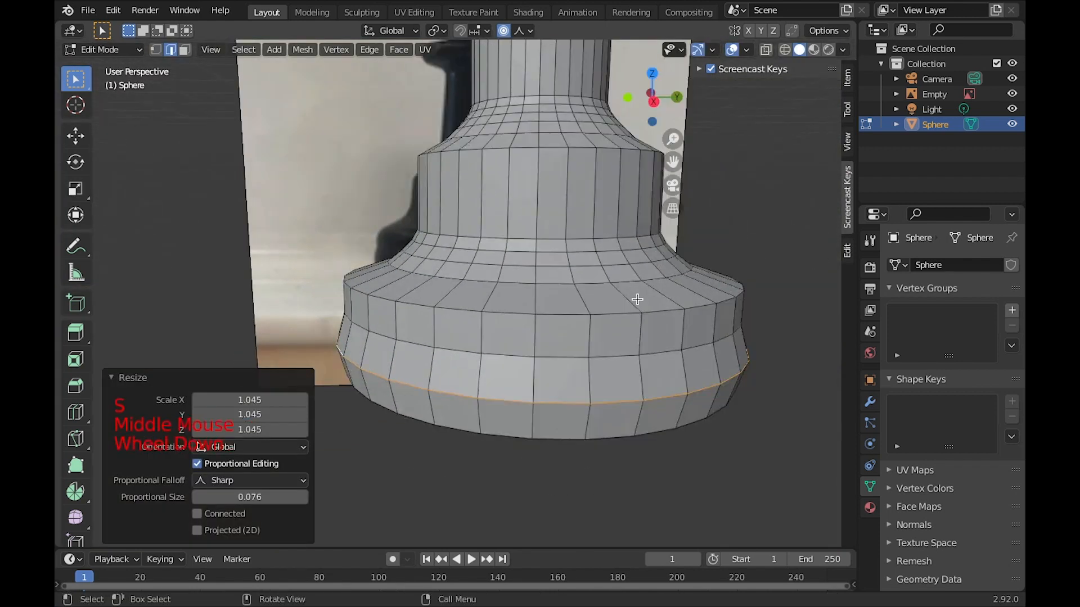
middle_drag(523, 251, 435, 243)
scroll(665, 289, down, 3)
scroll(454, 221, up, 1)
key(Tab)
- Add a Subdivision Surface modifier to the pawn mesh
middle_drag(503, 245, 487, 343)
scroll(458, 220, up, 6)
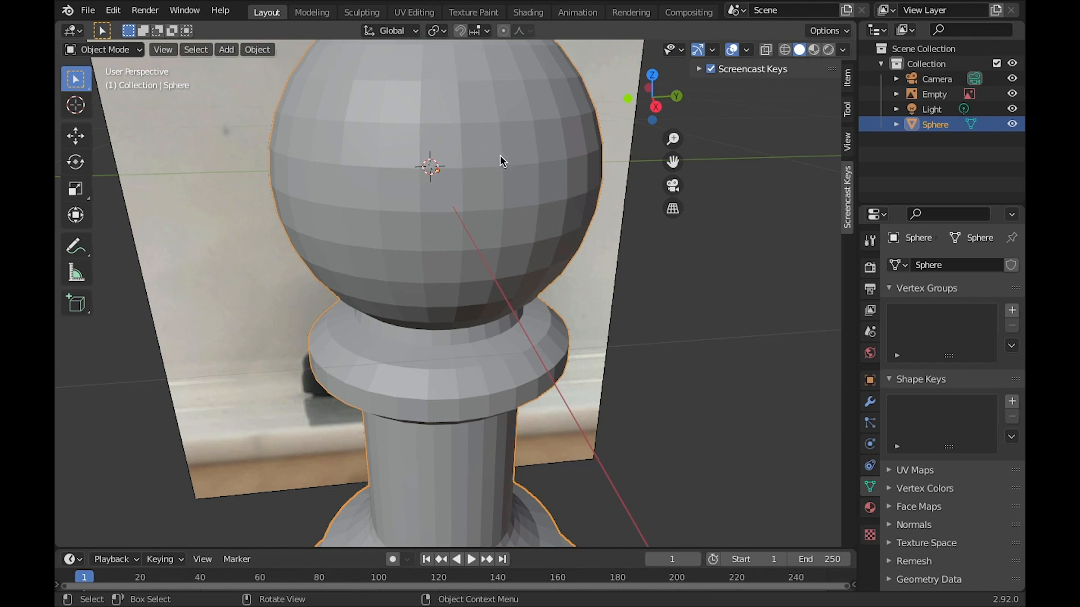
shift+middle_drag(552, 183, 605, 251)
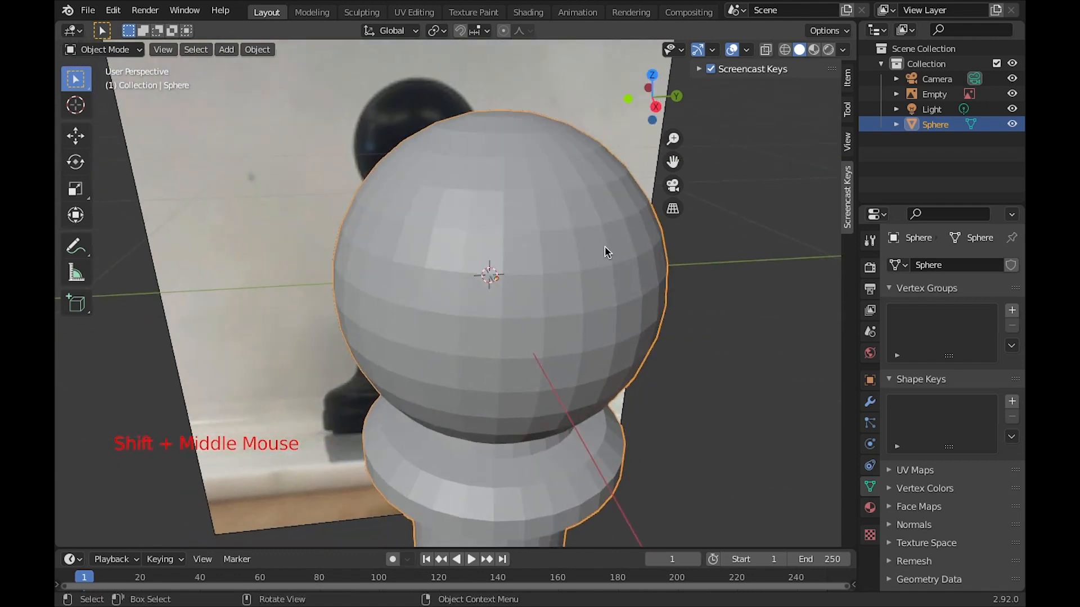
click(870, 400)
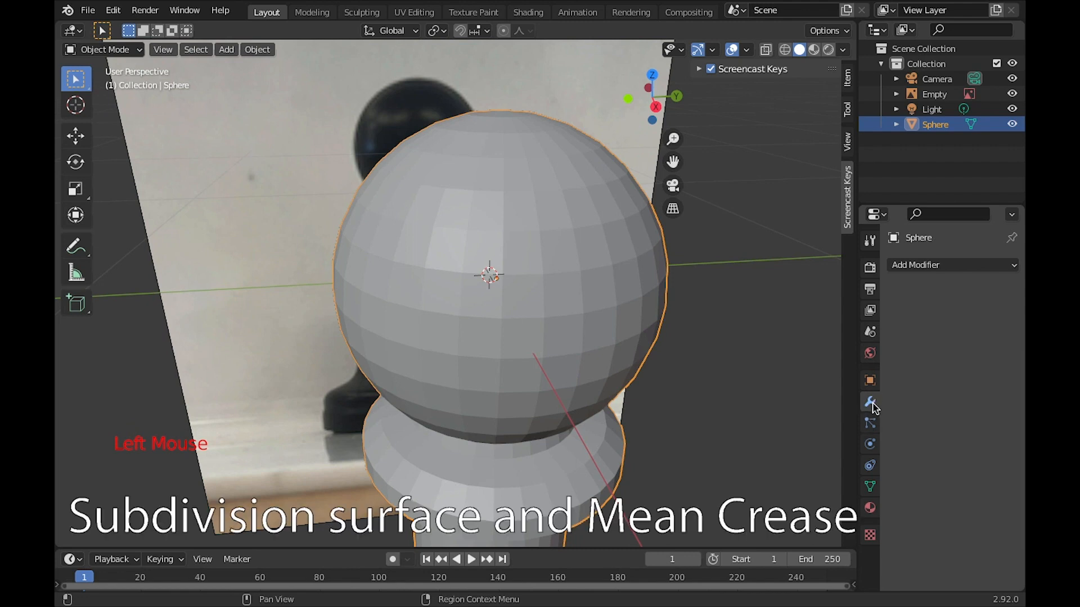
click(927, 266)
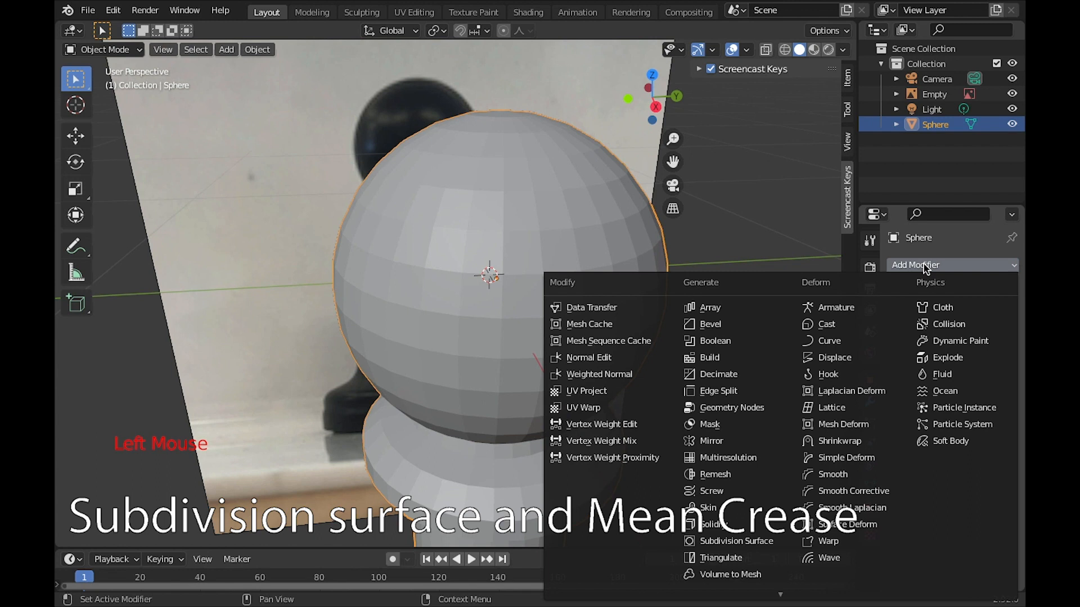
click(738, 542)
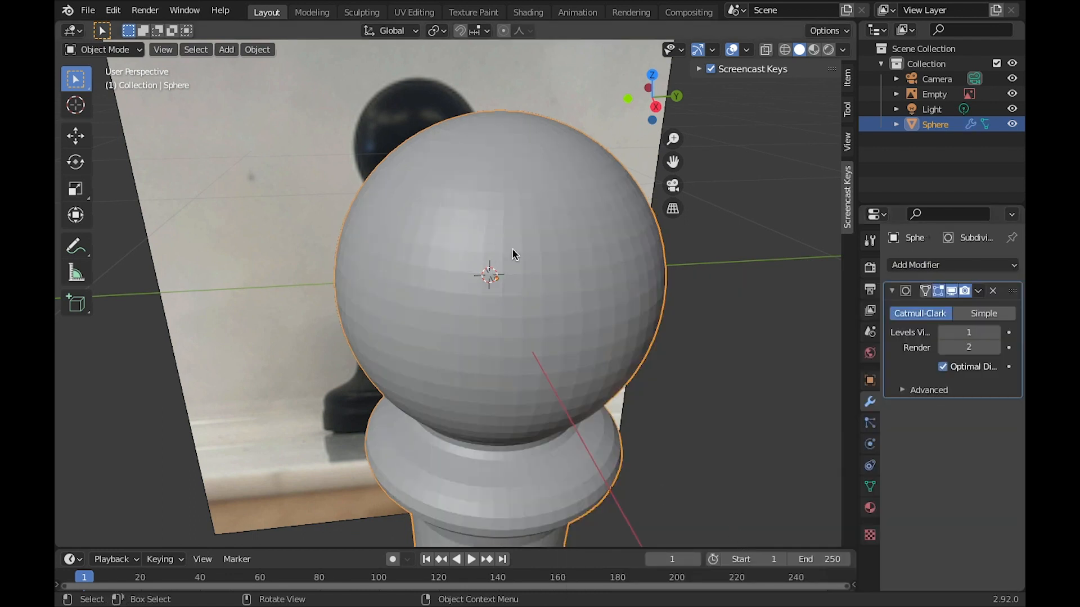
- Set the subdivision modifier's viewport level to 4
scroll(513, 251, up, 3)
scroll(518, 260, down, 2)
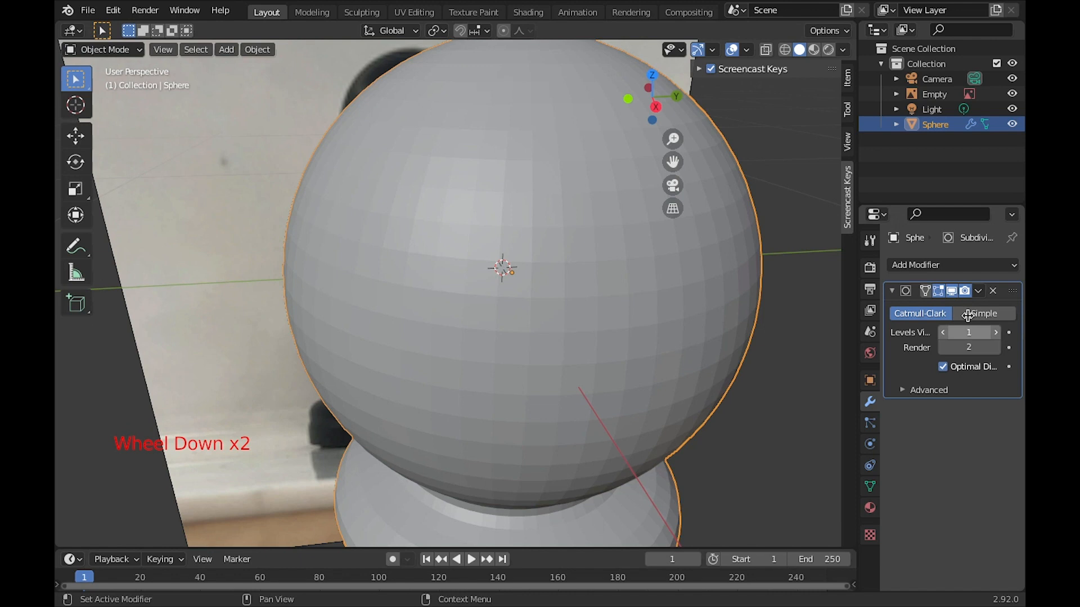
click(997, 333)
click(997, 333)
click(997, 332)
click(997, 333)
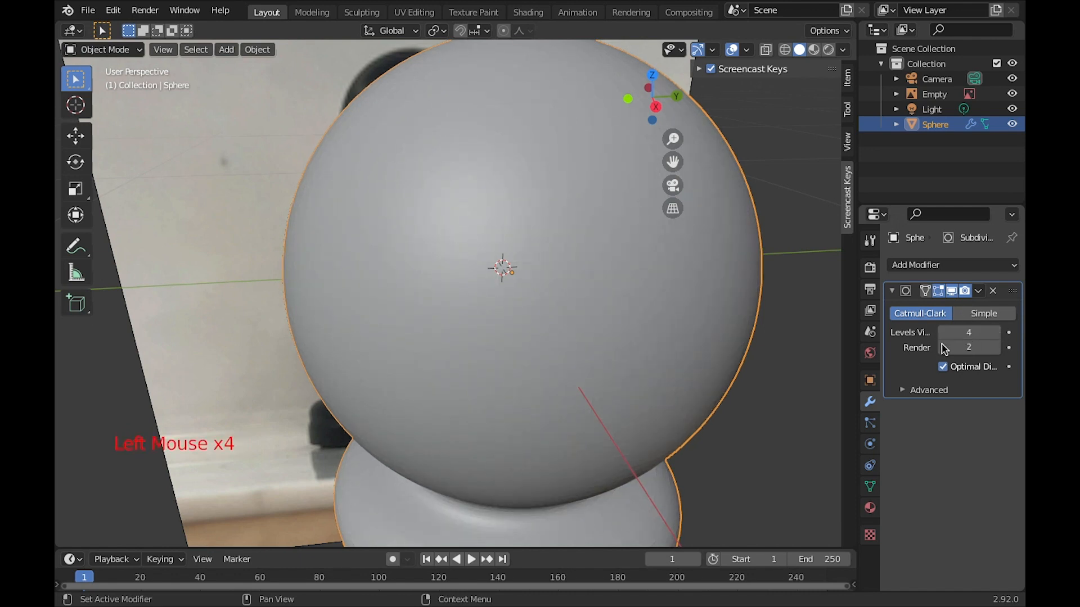
- Set the subdivision modifier's render level to 4 and widen the properties area so its settings are fully readable
scroll(641, 284, down, 3)
shift+middle_drag(641, 285, 584, 153)
middle_drag(436, 163, 448, 176)
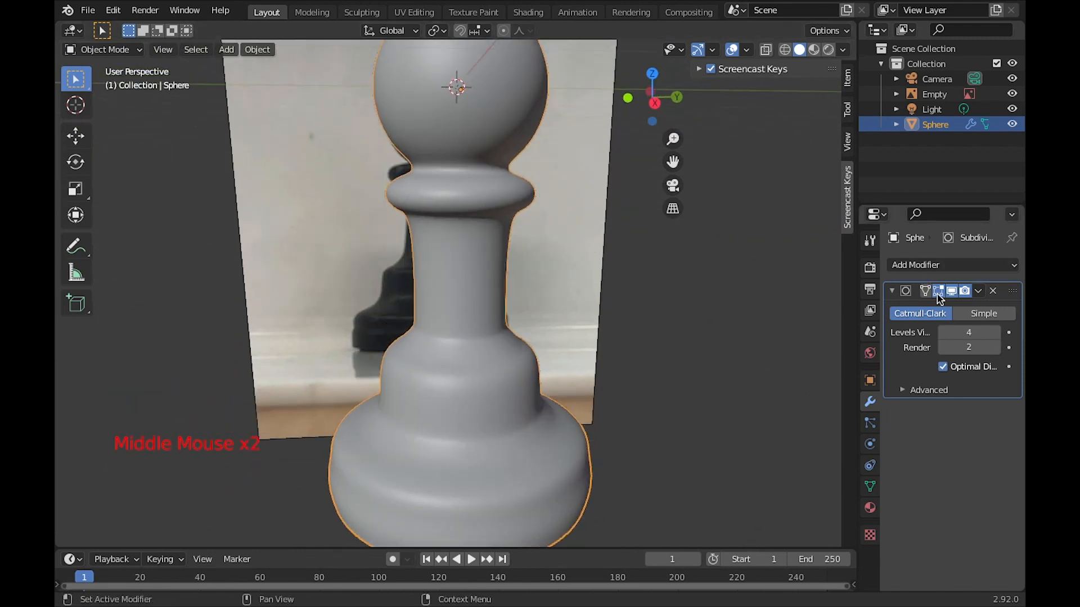
click(994, 347)
click(994, 347)
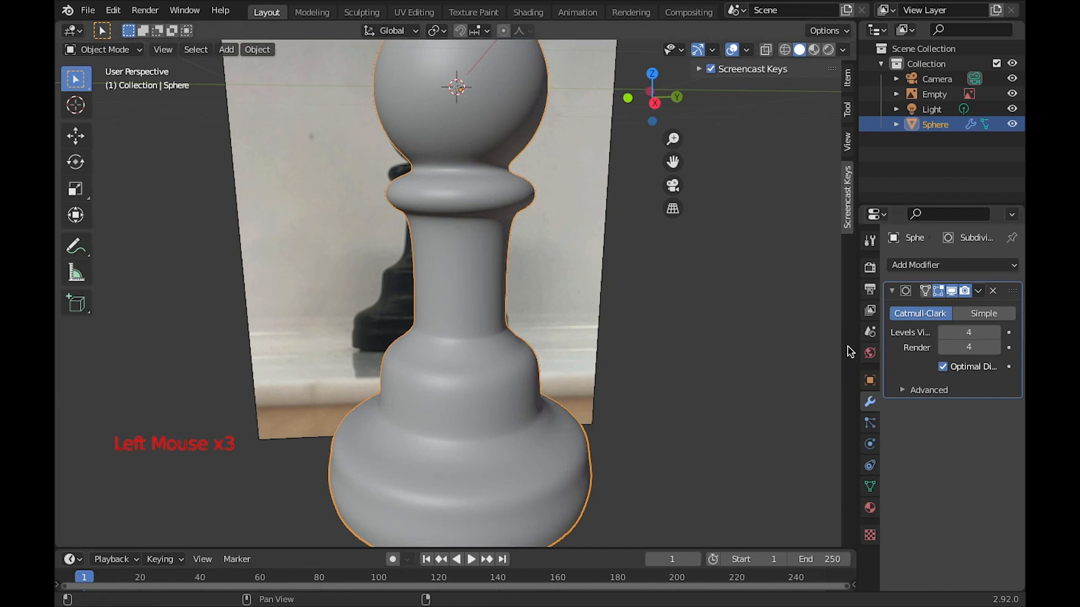
drag(859, 347, 772, 347)
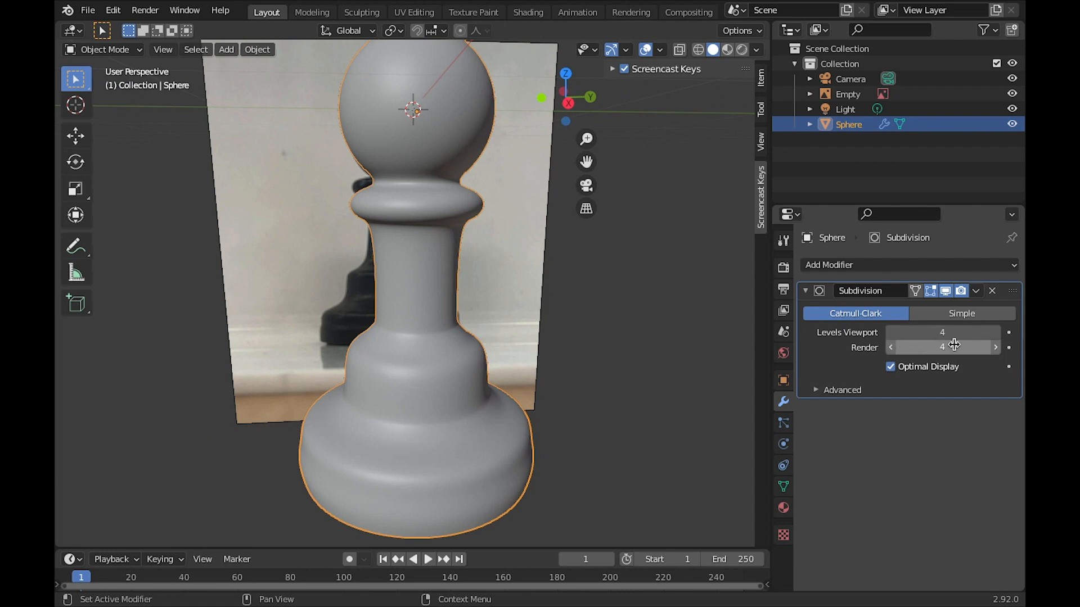
- Turn off the subdivision's viewport display and enter Edit Mode on the pawn mesh
scroll(497, 197, up, 2)
shift+middle_drag(499, 212, 506, 256)
click(946, 291)
click(946, 290)
click(946, 290)
key(Tab)
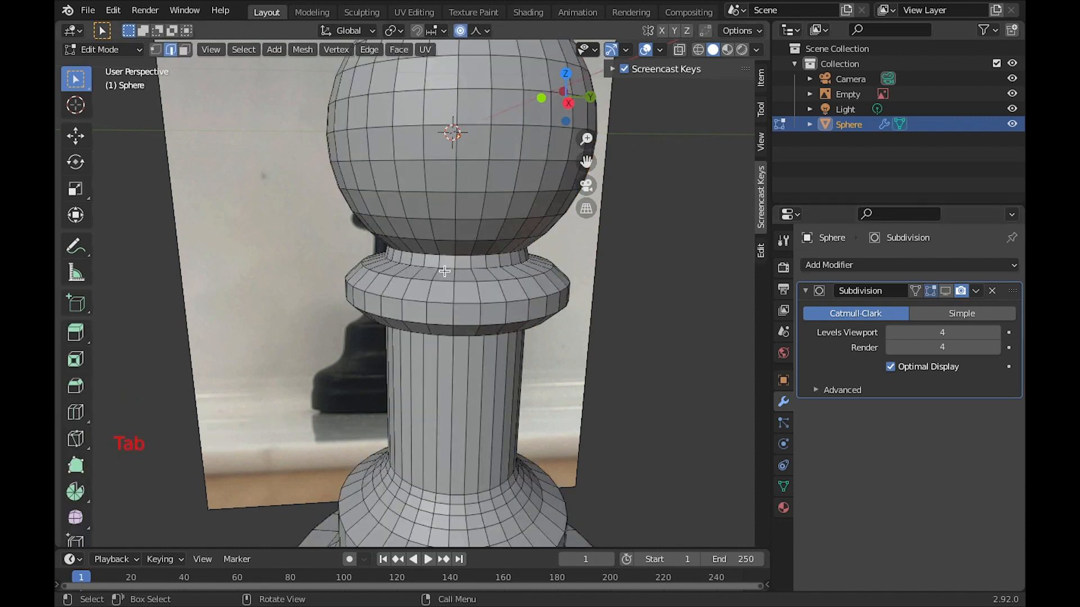
- Select the edge loop where the neck meets the collar's upper side, show the subdivision again, and set the loop's mean crease to 0.56
key(alt)
alt+click(445, 270)
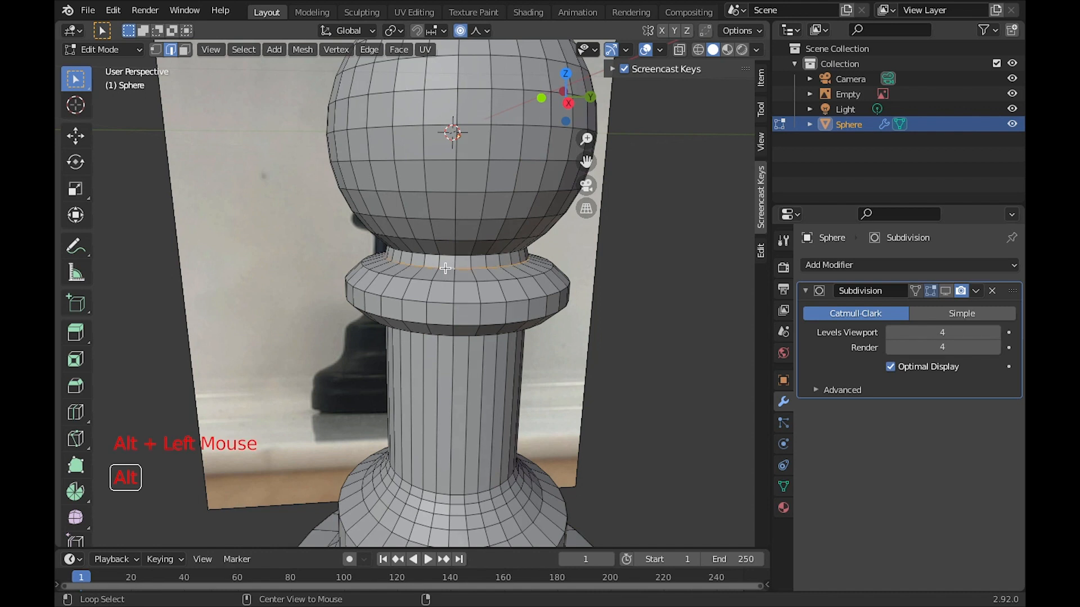
click(945, 291)
middle_drag(429, 256, 413, 248)
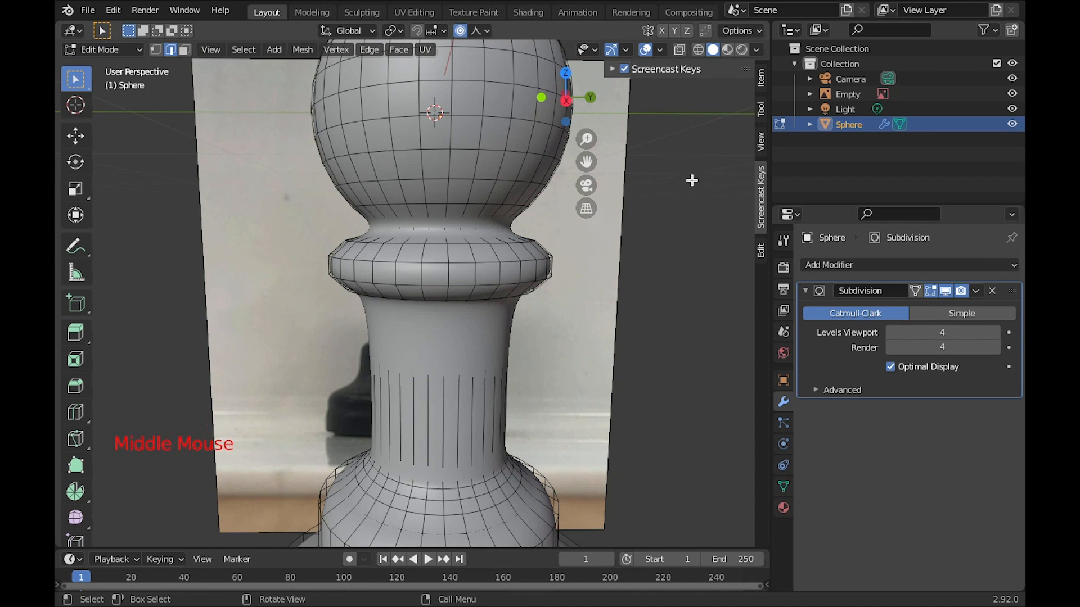
key(n)
key(n)
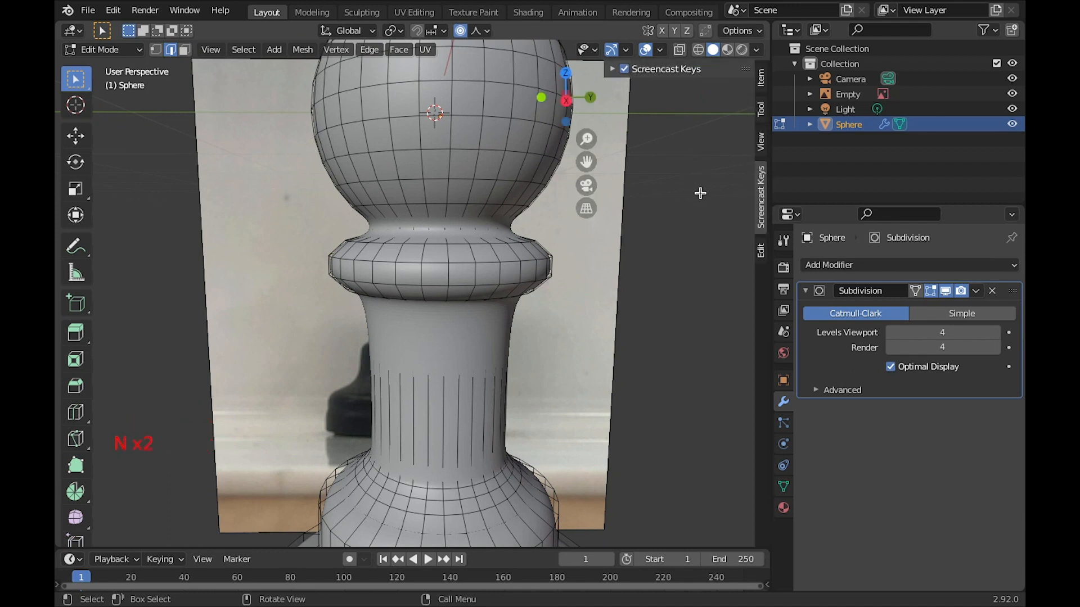
click(760, 147)
click(761, 110)
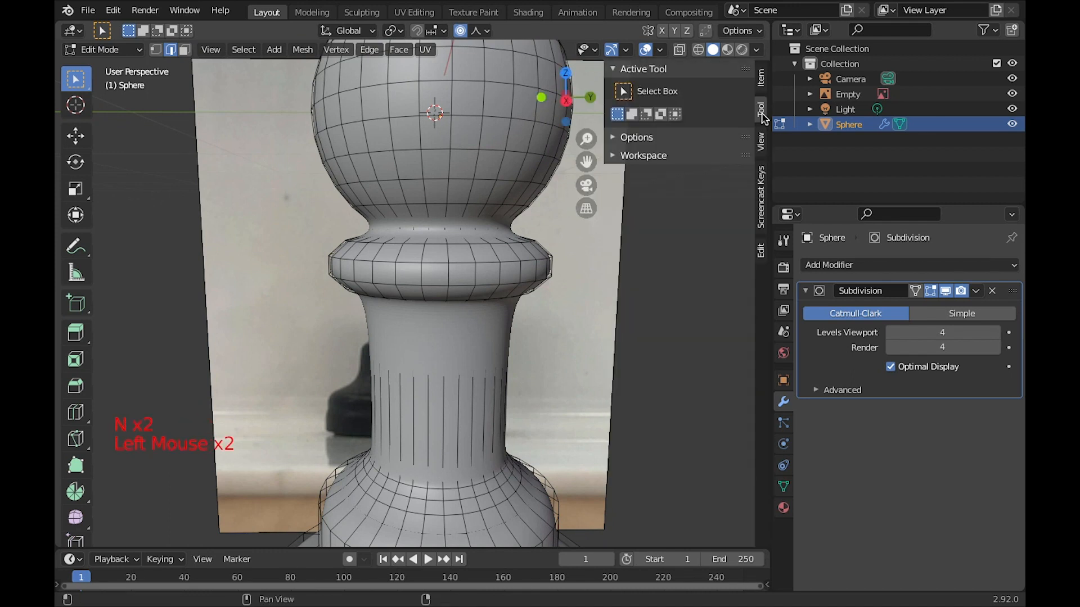
click(763, 78)
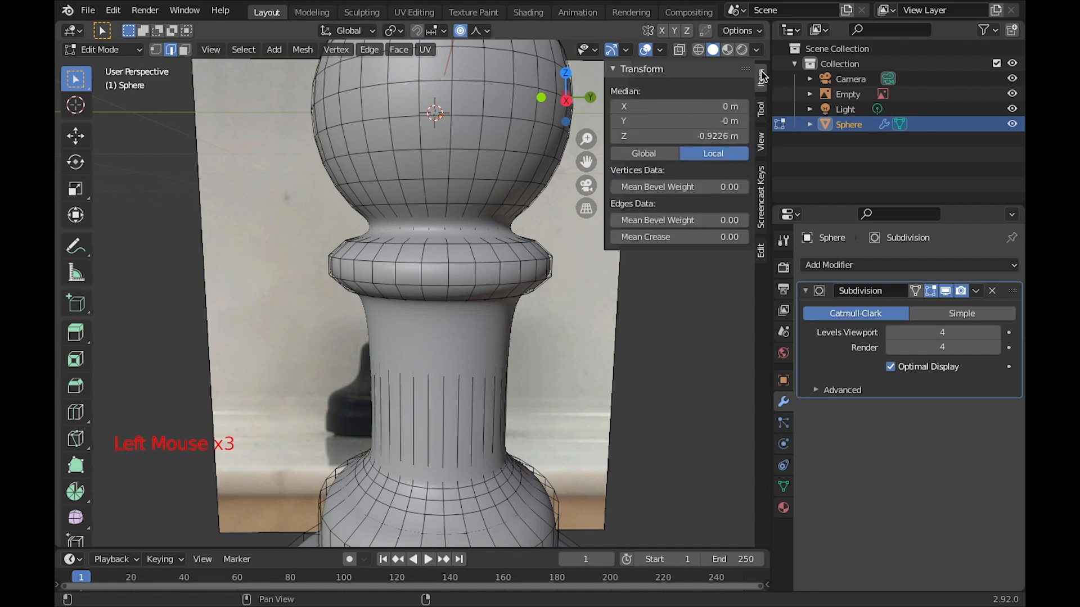
click(644, 237)
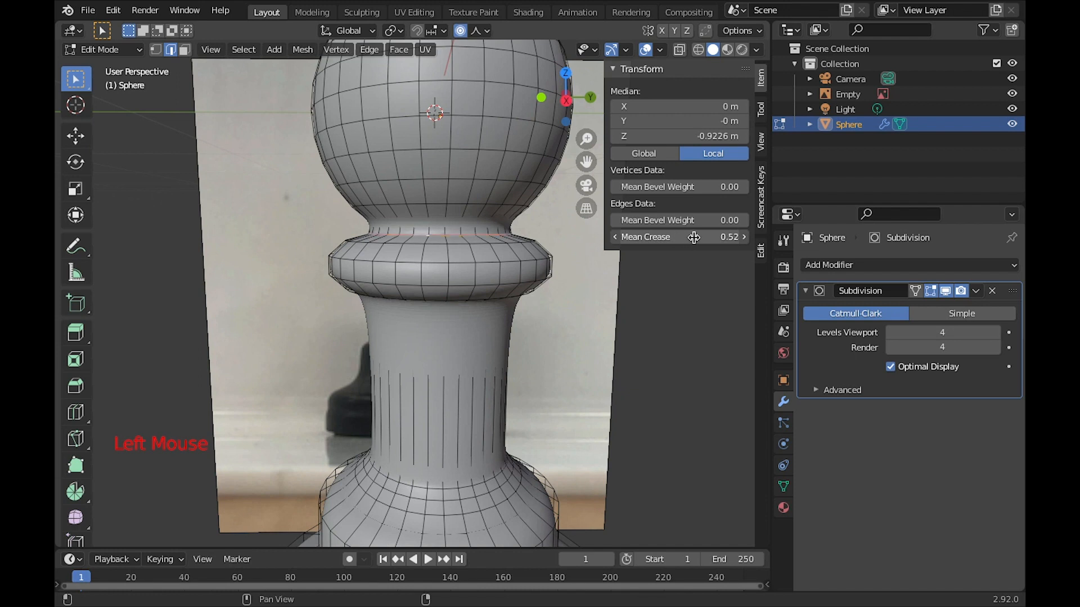
scroll(386, 242, up, 2)
mouse_move(385, 239)
shift+middle_down()
mouse_move(410, 200)
mouse_move(403, 247)
shift+middle_up()
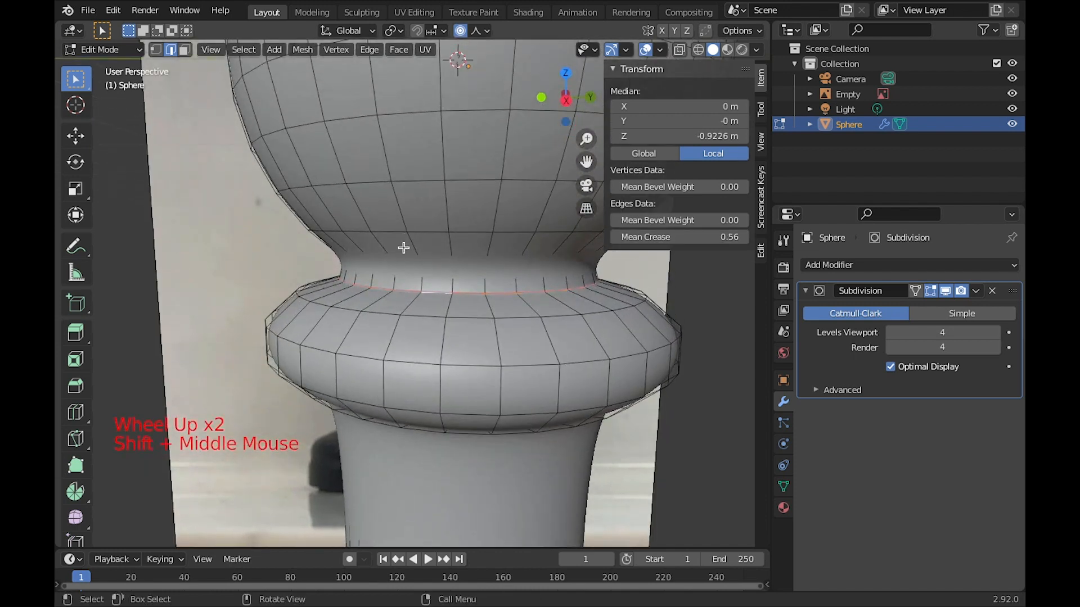
- With the subdivision temporarily hidden, select the edge loop where the head meets the neck, and give it a mean crease of 0.34
click(946, 290)
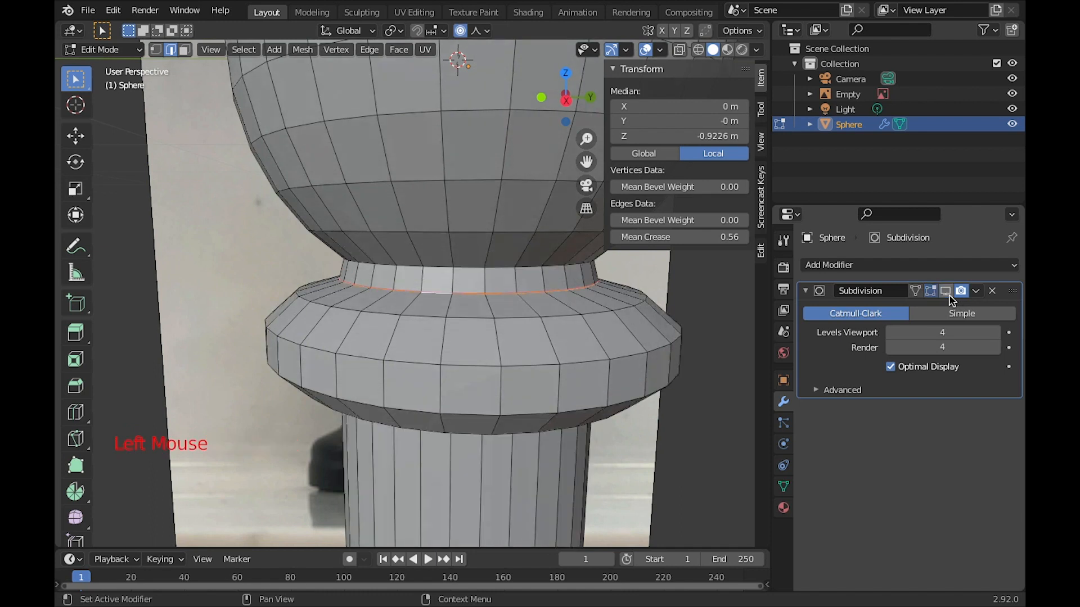
alt+click(433, 267)
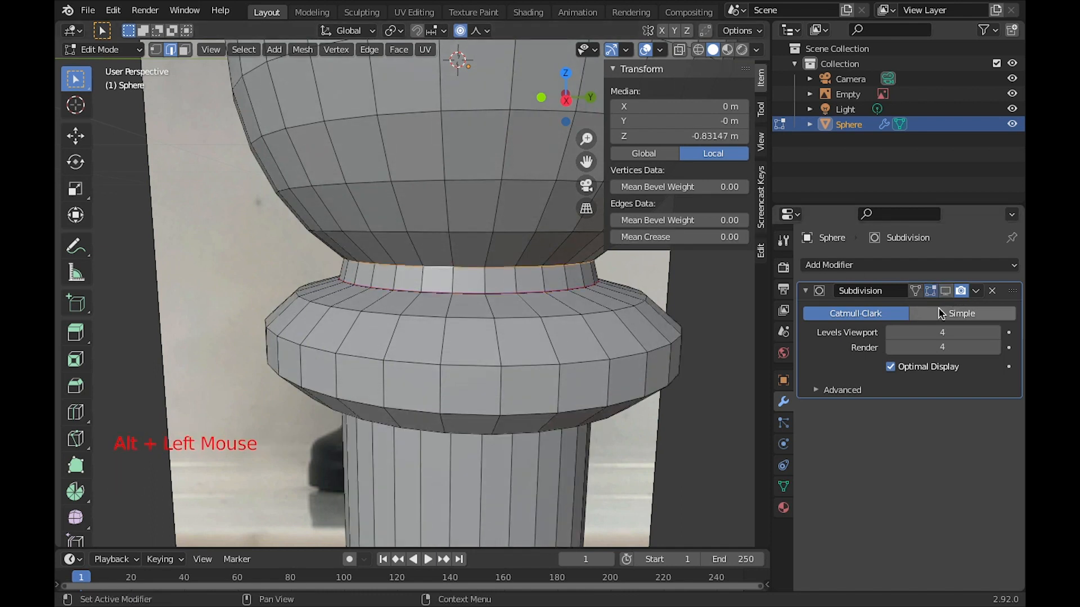
click(945, 291)
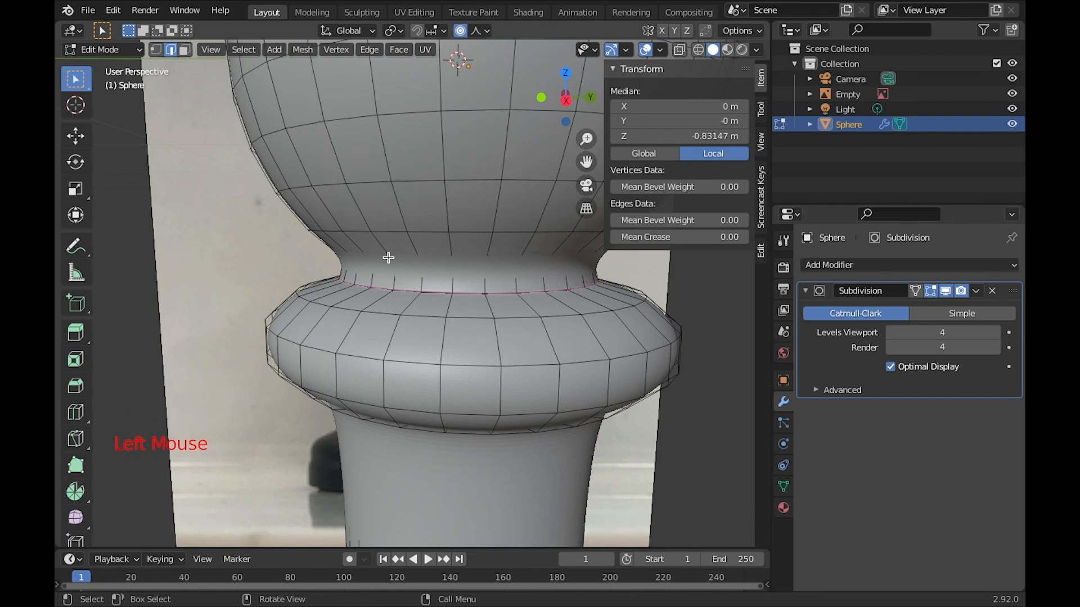
click(648, 238)
drag(661, 237, 671, 237)
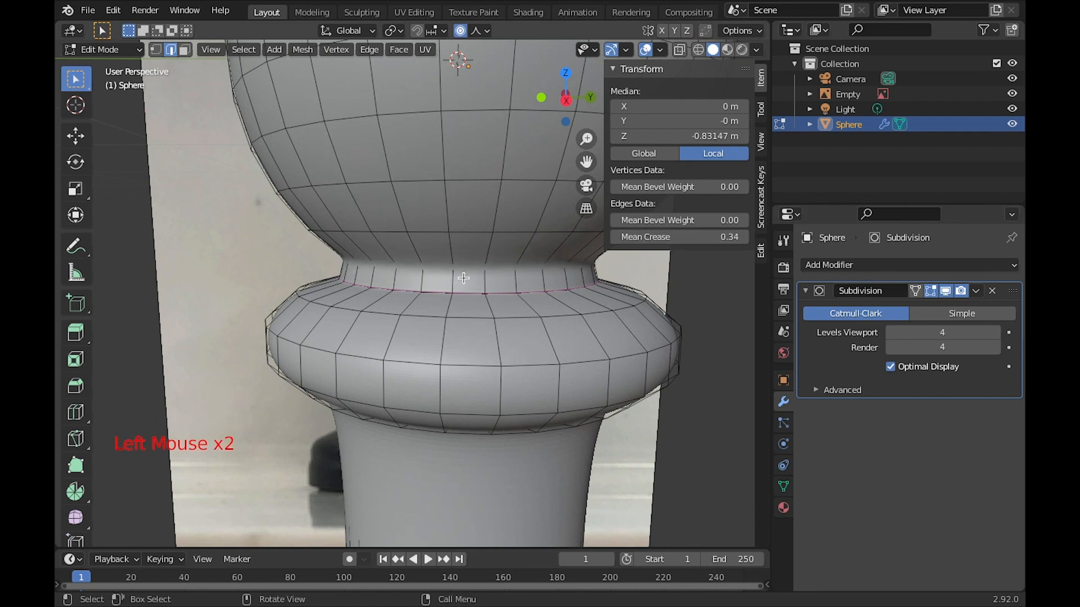
- Select the edge loop where the collar's underside meets the stem, set its mean crease to 0.35, and show the subdivision again
scroll(464, 278, down, 3)
middle_drag(463, 278, 450, 265)
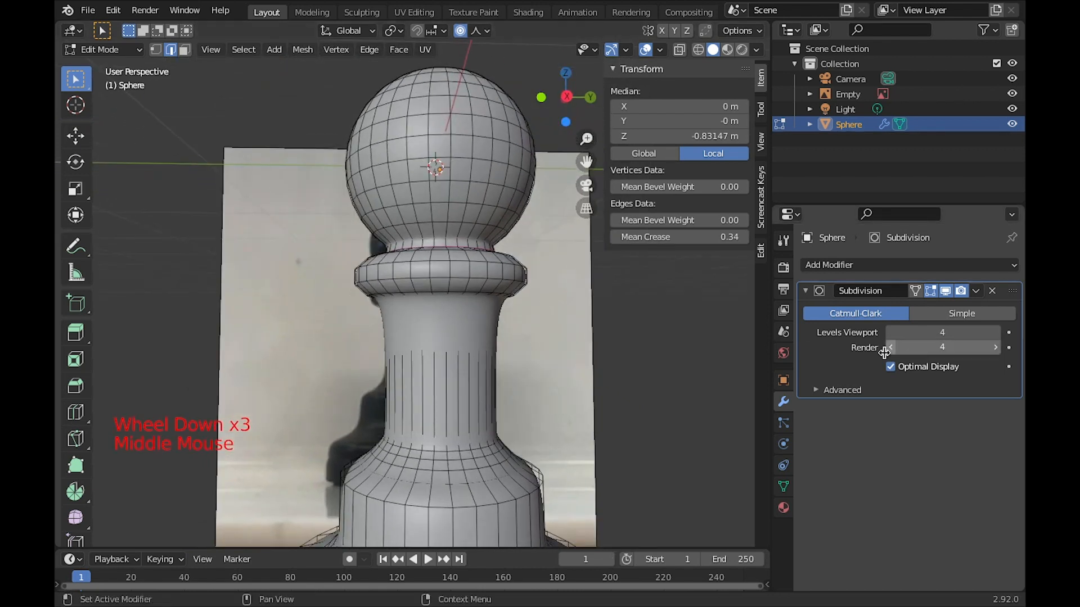
click(946, 292)
scroll(442, 293, up, 3)
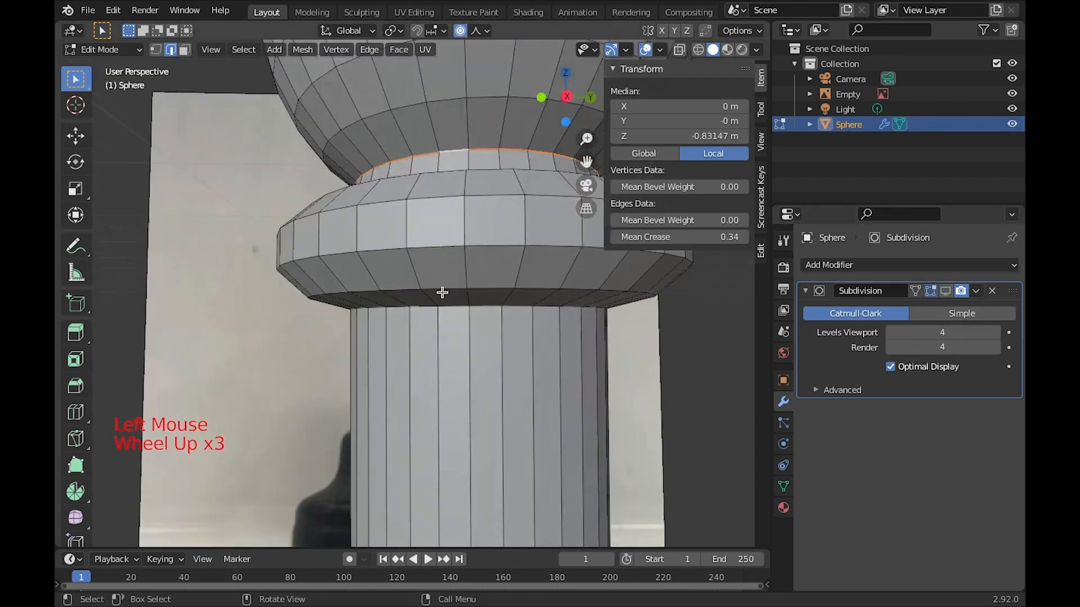
middle_drag(442, 293, 448, 278)
scroll(448, 278, down, 1)
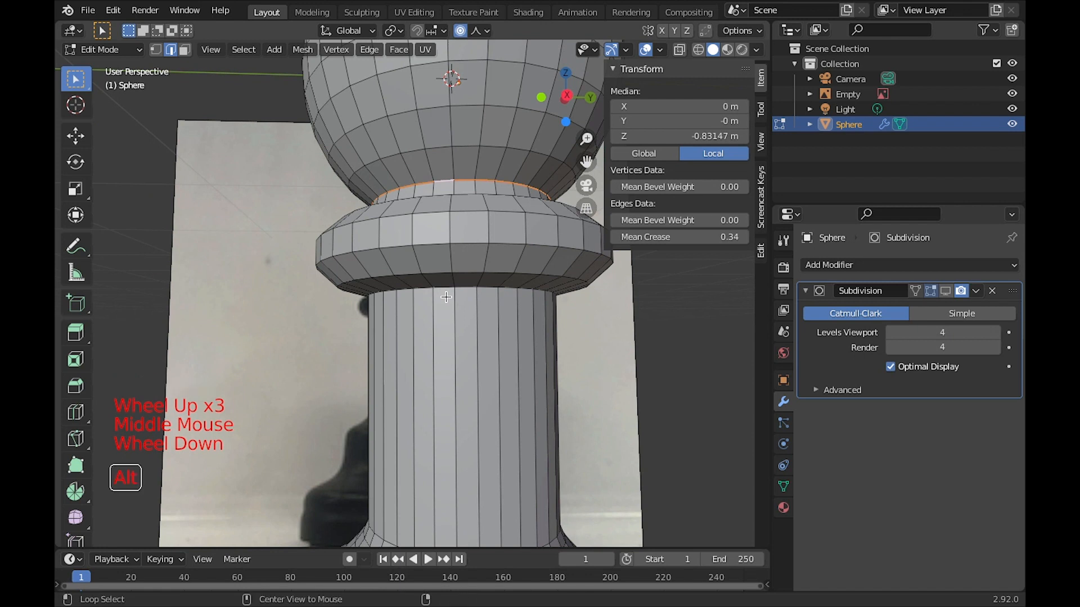
alt+click(444, 293)
click(651, 238)
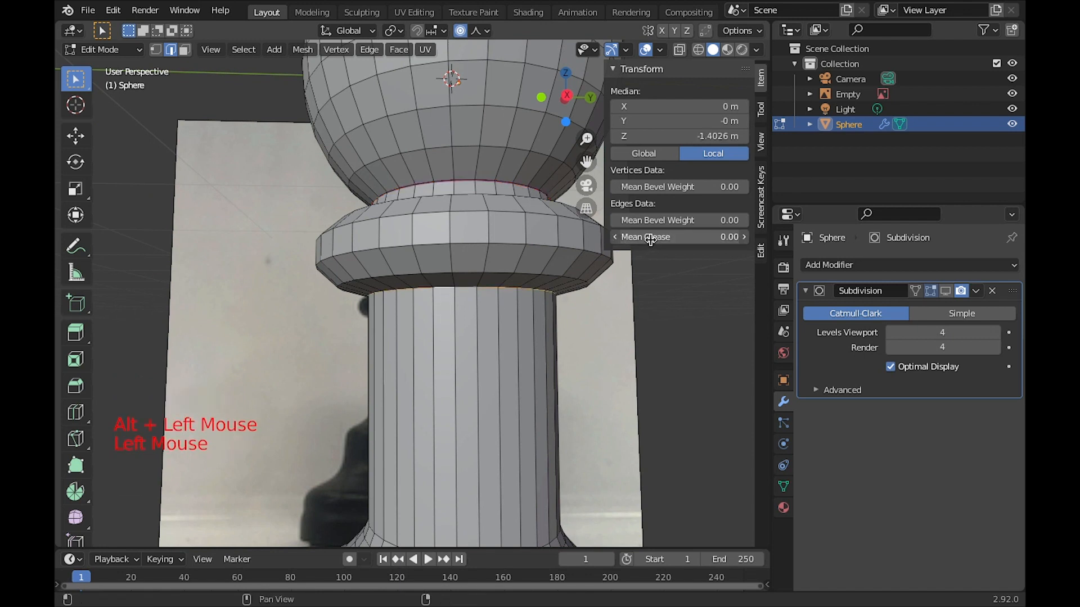
click(945, 291)
middle_drag(523, 315, 508, 316)
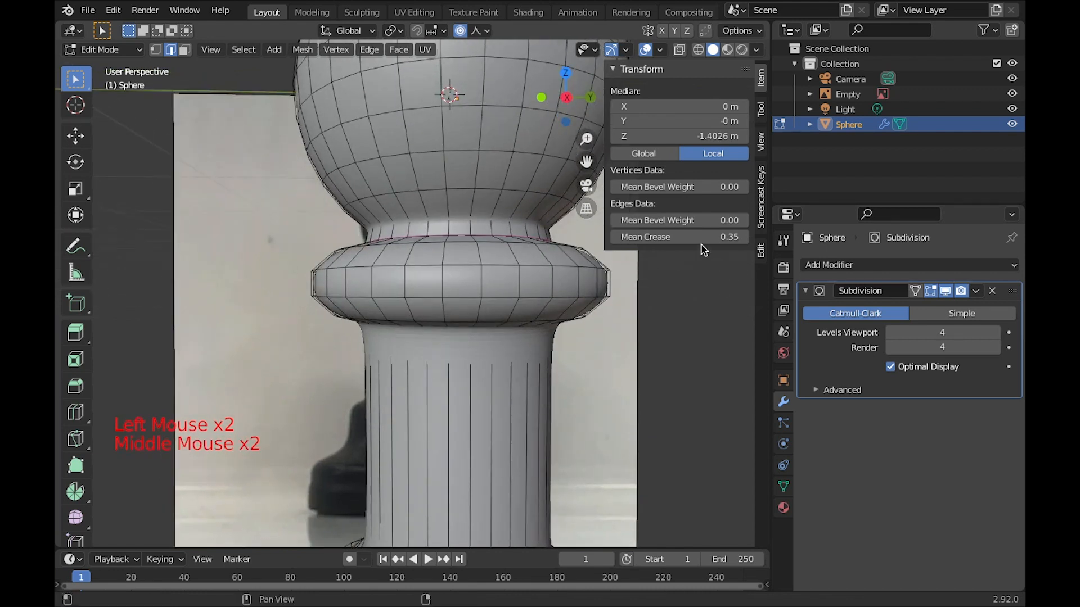
- Hide the subdivision and set a mean crease of 0.35 on the edge loop at the bottom of the straight stem
scroll(629, 346, down, 2)
shift+middle_drag(630, 346, 450, 271)
scroll(501, 325, up, 4)
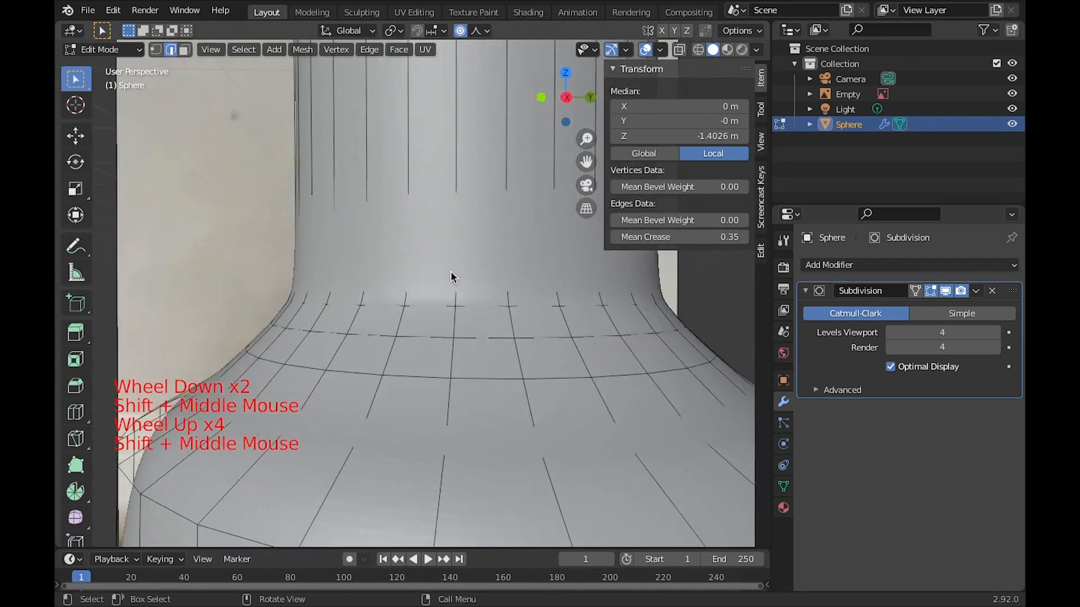
click(946, 291)
alt+click(526, 280)
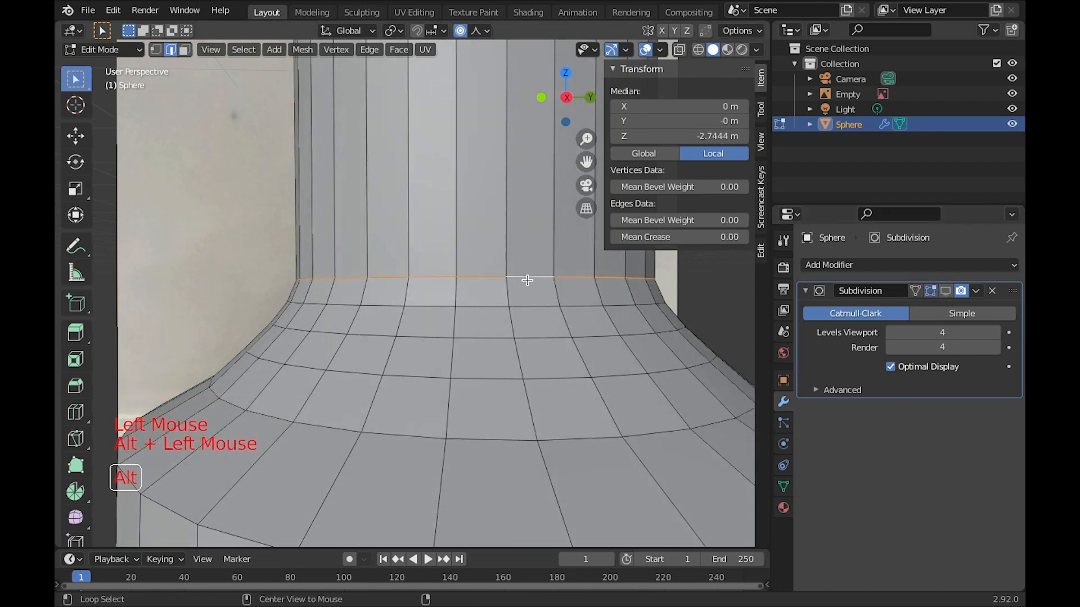
click(702, 243)
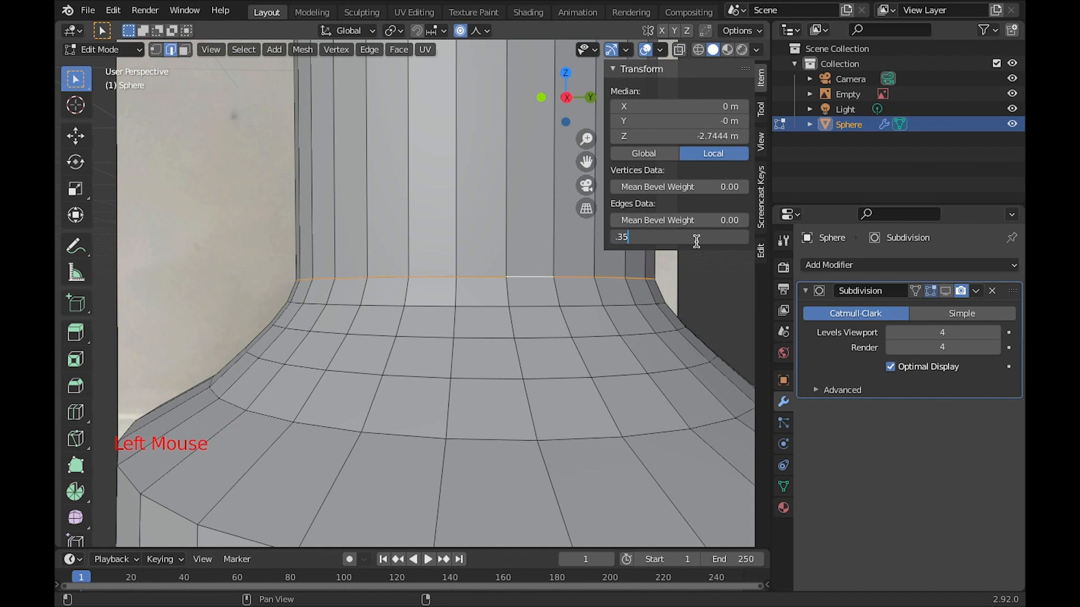
key(Return)
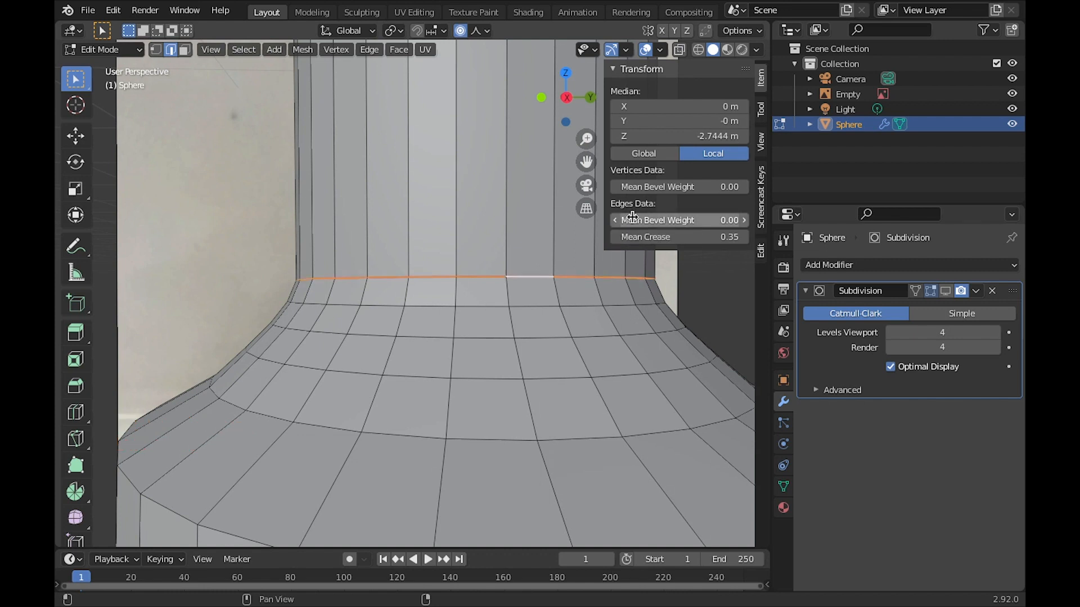
- Select the edge loop around the upper rim of the middle cylindrical section and raise its mean crease to 1.00
click(511, 307)
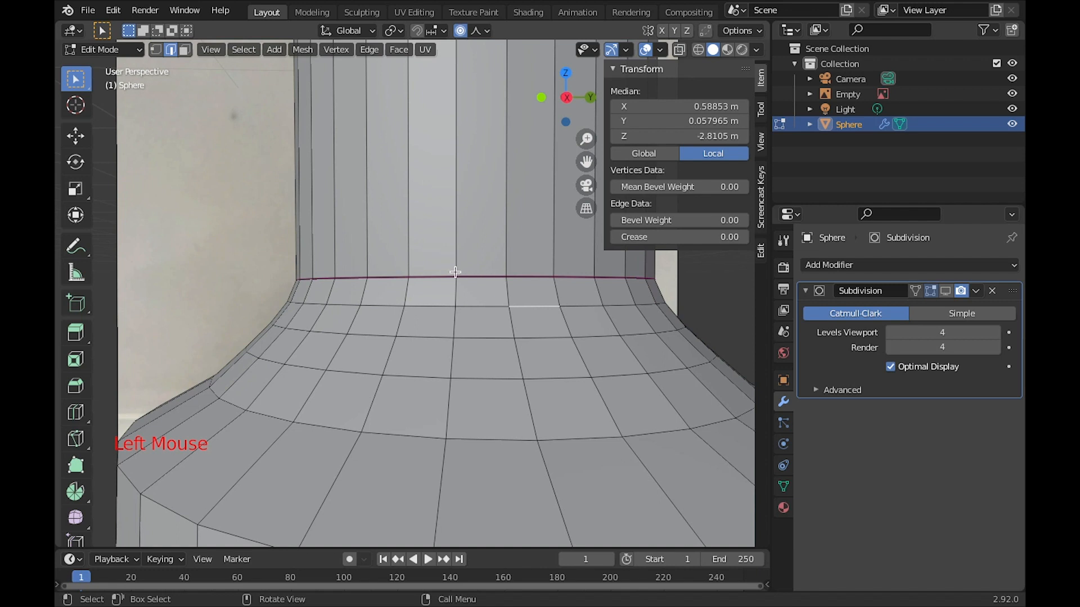
scroll(455, 272, up, 2)
scroll(467, 233, down, 1)
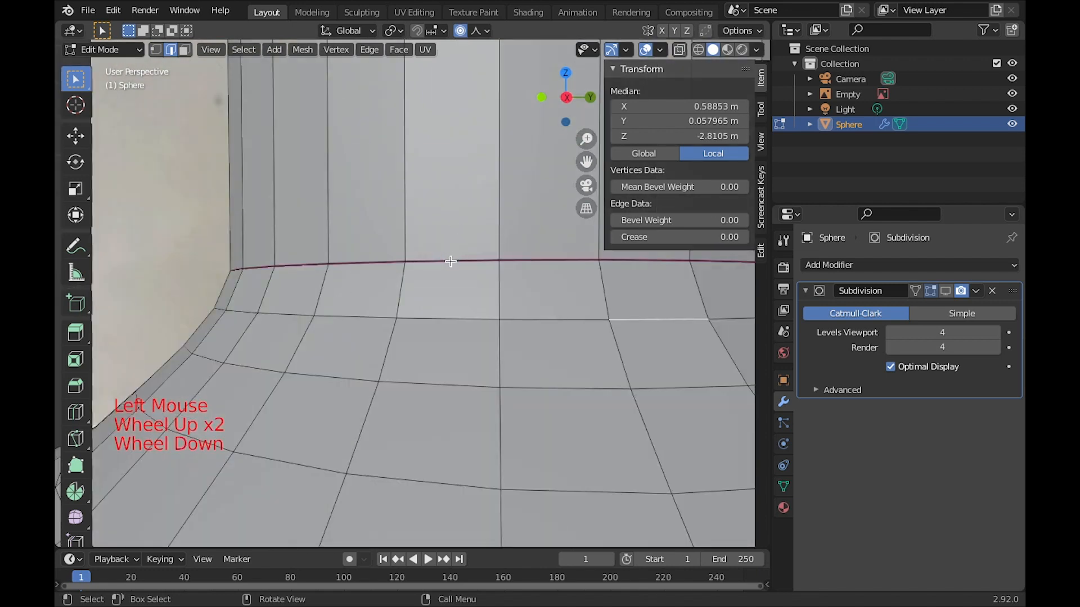
scroll(451, 261, down, 3)
shift+middle_drag(506, 284, 473, 328)
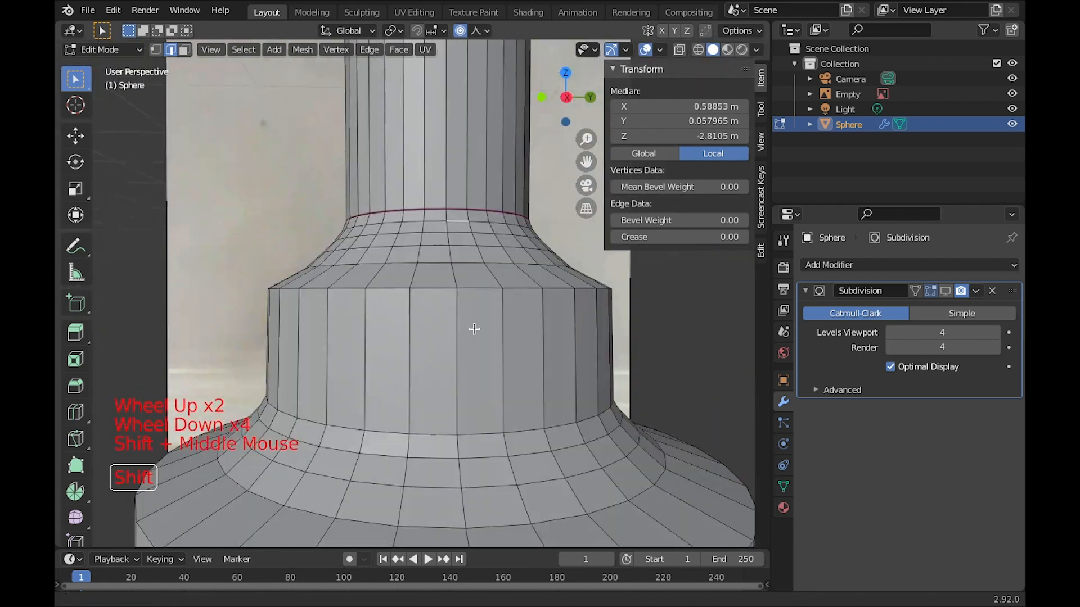
alt+click(439, 292)
drag(670, 237, 772, 246)
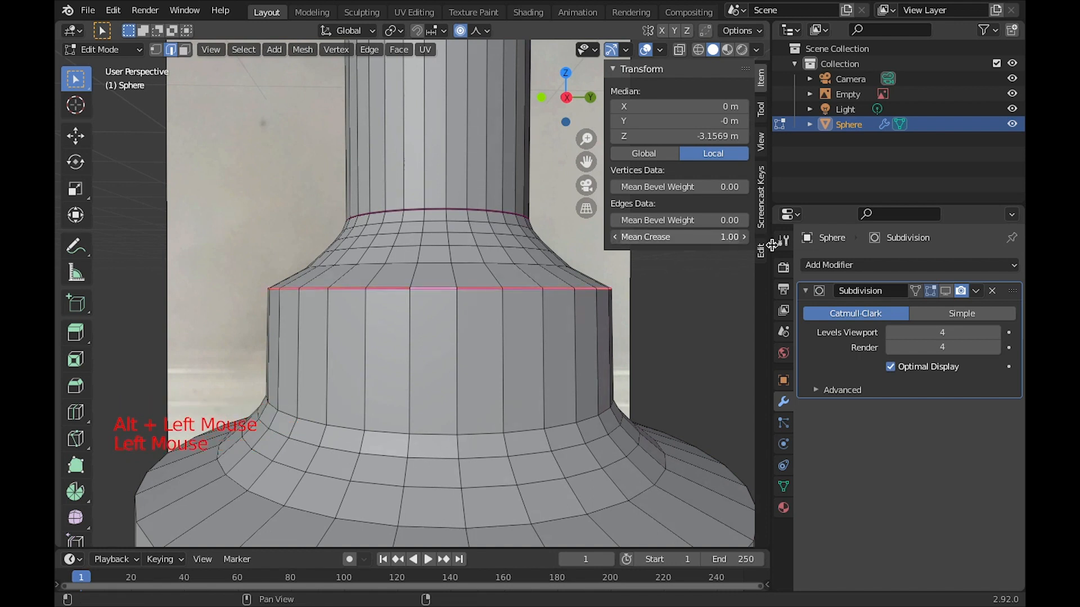
- Show the subdivision again and lower the mean crease of the middle section's upper rim to 0.79
click(950, 289)
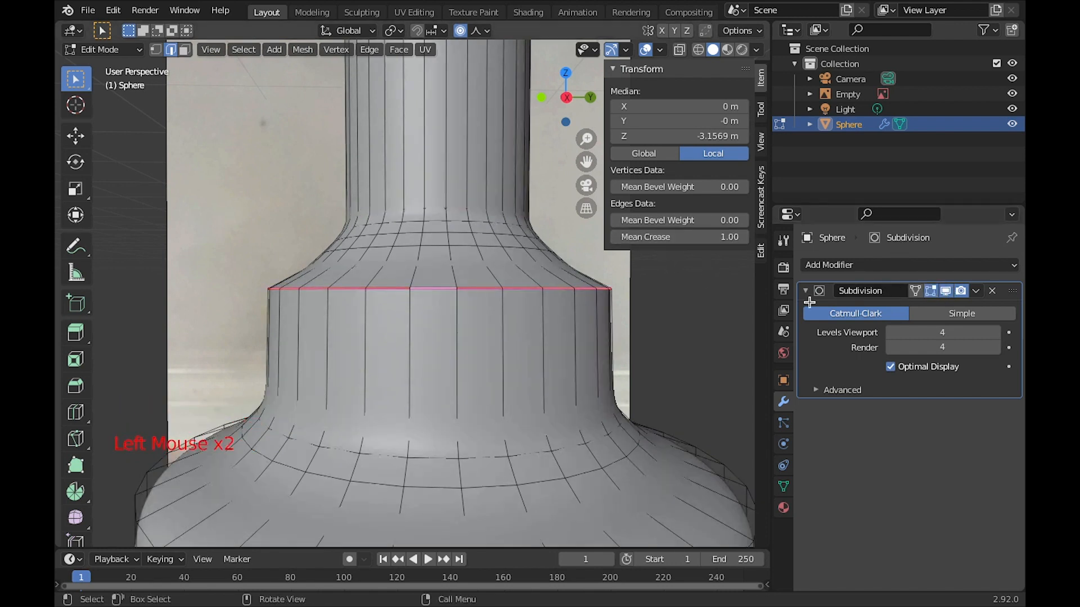
scroll(415, 322, down, 2)
middle_drag(553, 316, 568, 287)
click(710, 241)
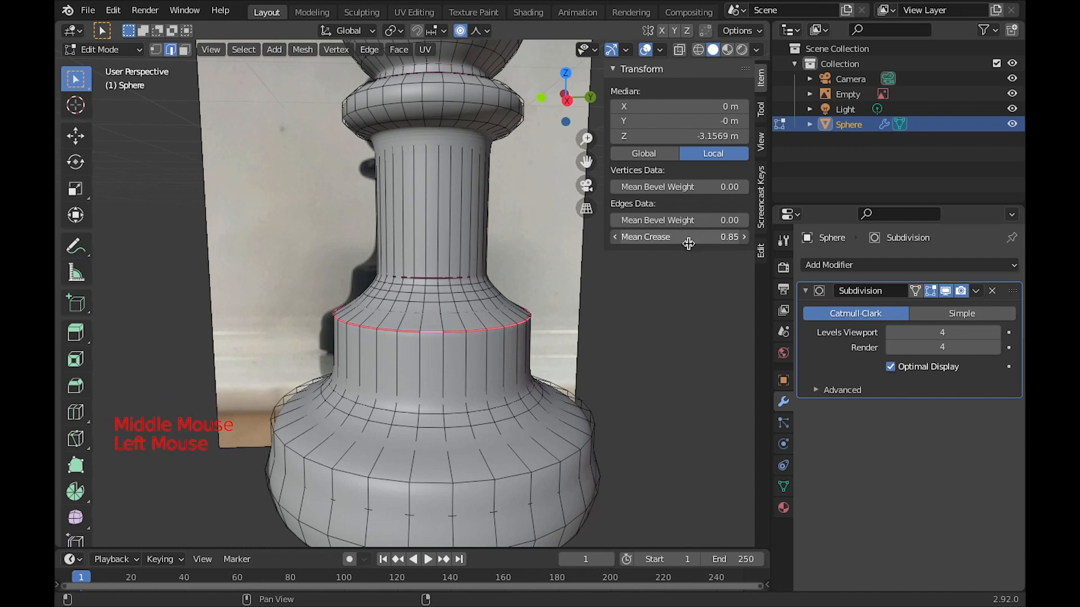
scroll(508, 400, down, 2)
shift+middle_drag(508, 400, 495, 360)
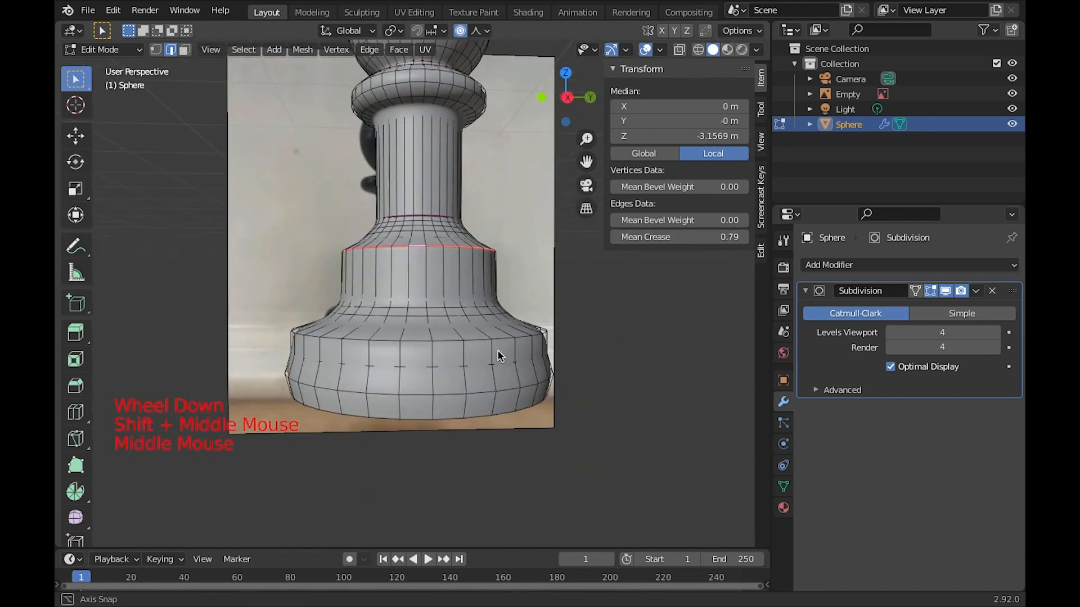
- Select the edge loop around the middle of the wide base and set its mean crease to 0.26
alt+click(412, 366)
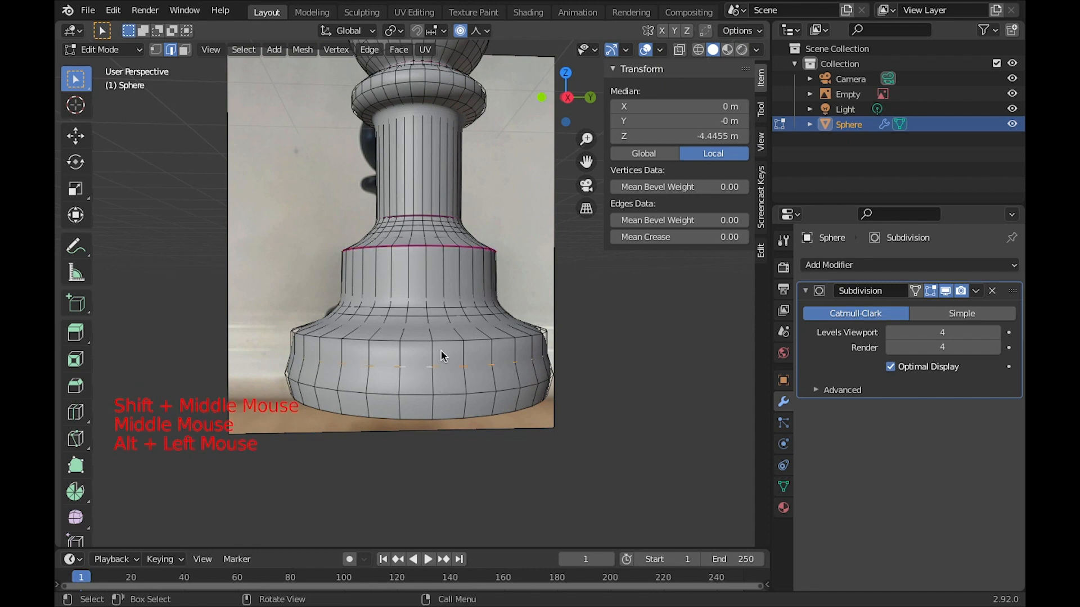
click(638, 237)
drag(661, 237, 664, 237)
middle_drag(595, 288, 592, 261)
middle_drag(446, 339, 435, 311)
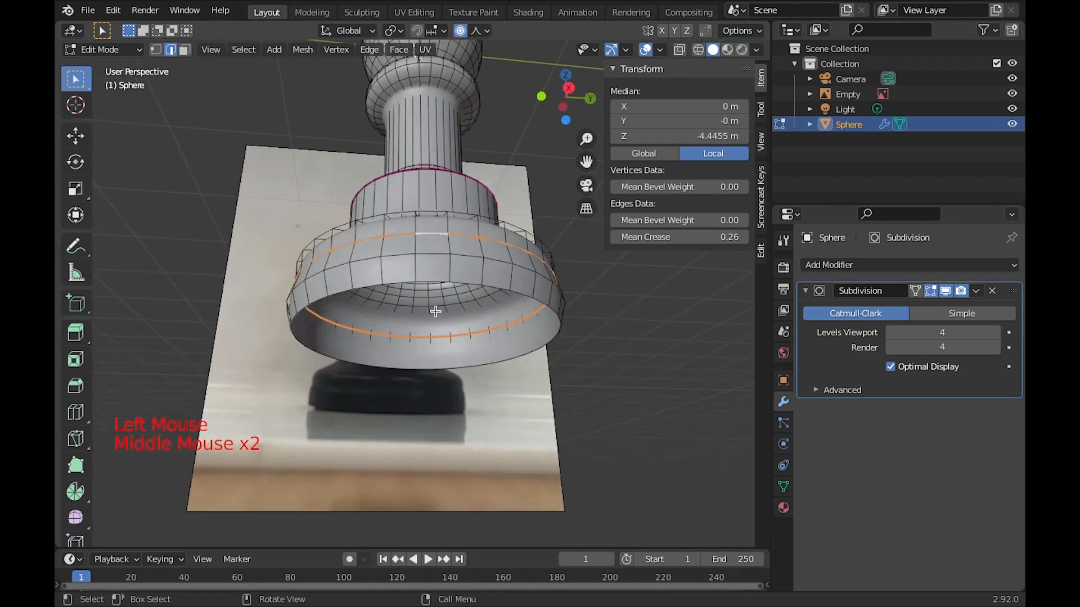
- Close the pawn's open underside by extruding the bottom edge loop inward at scales of 0.568 and 0.265 and filling the remaining hole
alt+click(434, 283)
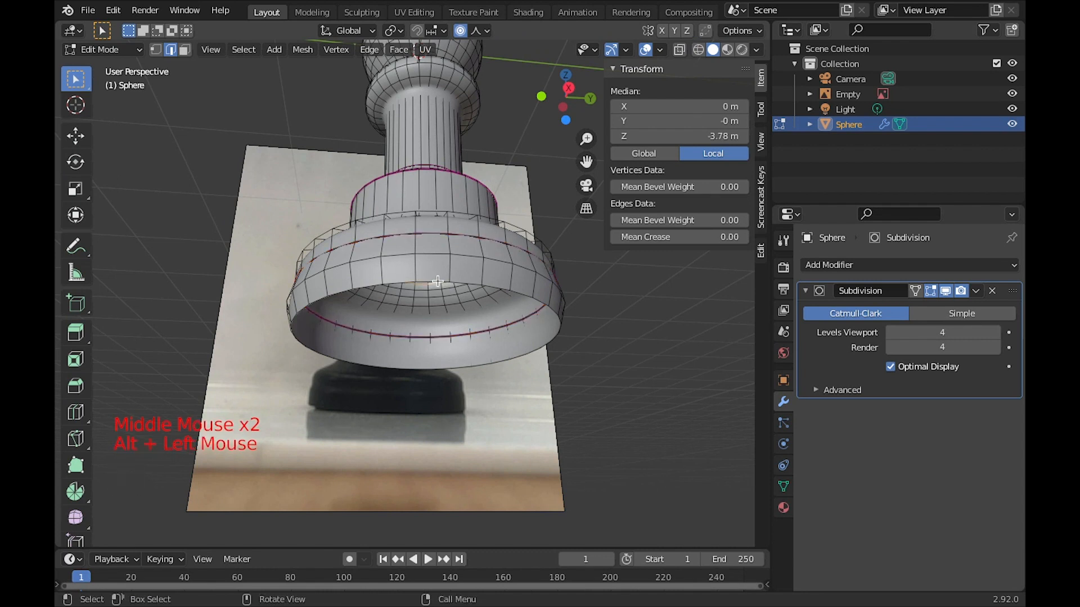
alt+click(438, 279)
middle_drag(682, 309, 675, 292)
key(e)
key(s)
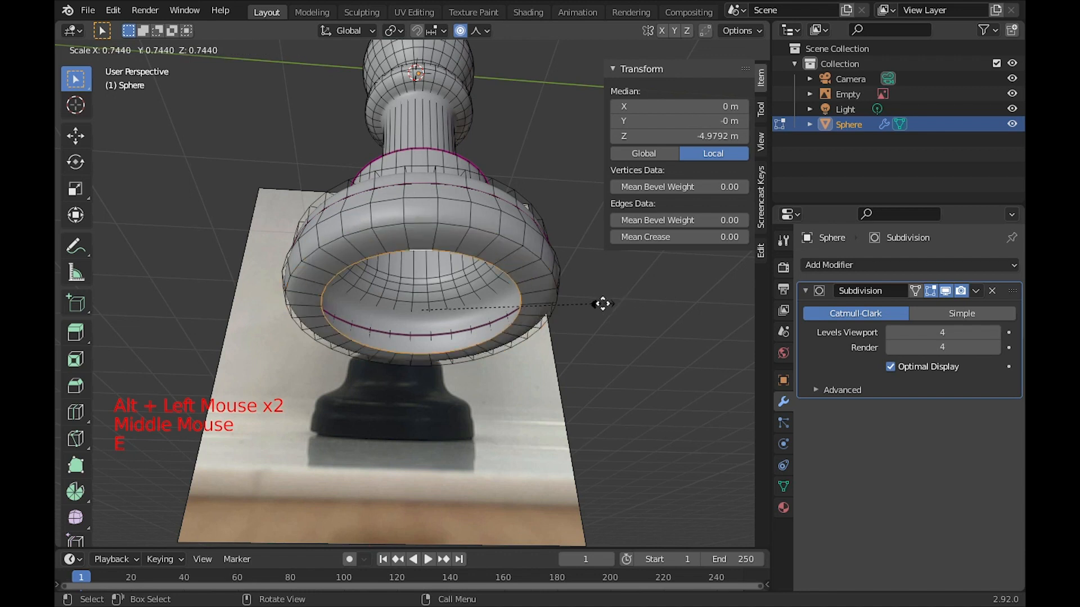
click(565, 305)
key(e)
key(s)
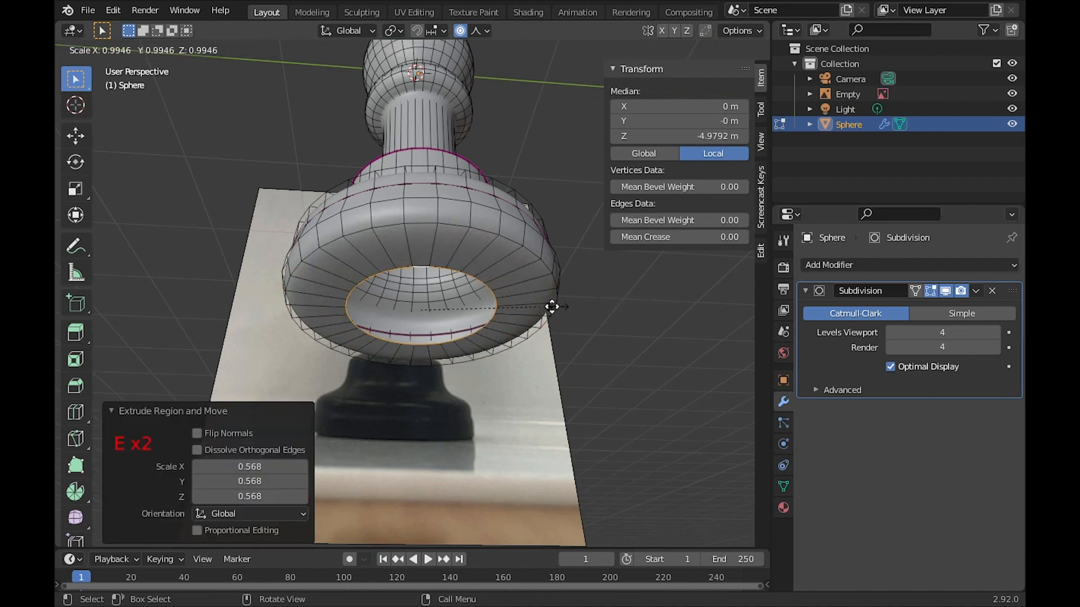
click(458, 312)
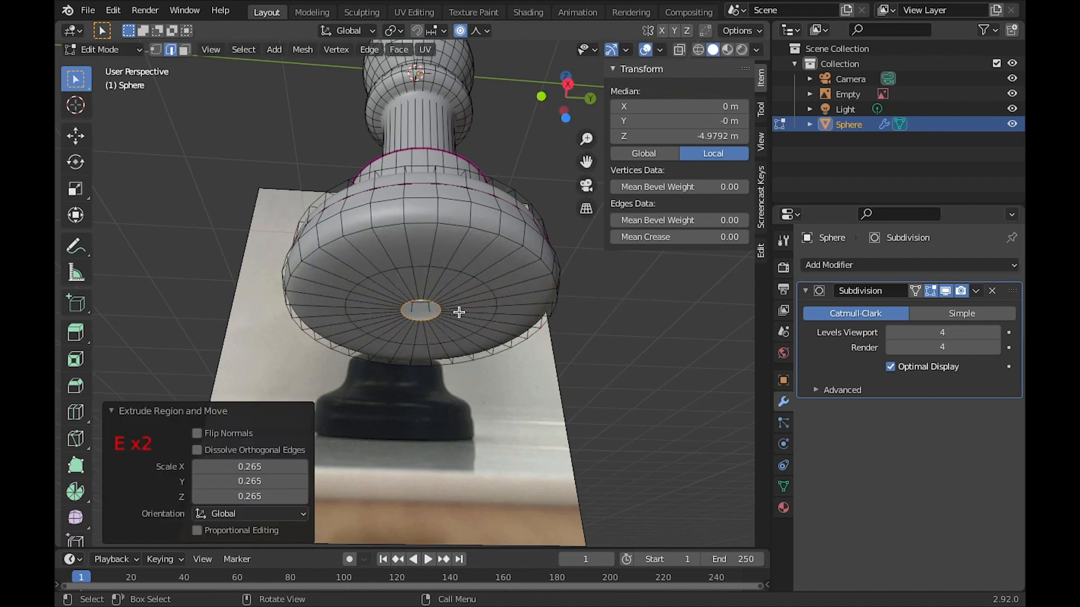
key(f)
- Select the outer edge loop at the bottom of the base and set its mean crease to 1.00
alt+click(451, 236)
middle_drag(451, 236, 465, 272)
click(641, 235)
drag(642, 235, 779, 233)
scroll(440, 292, down, 2)
middle_drag(440, 292, 517, 333)
middle_drag(518, 333, 512, 222)
scroll(519, 149, up, 2)
shift+middle_drag(518, 150, 492, 212)
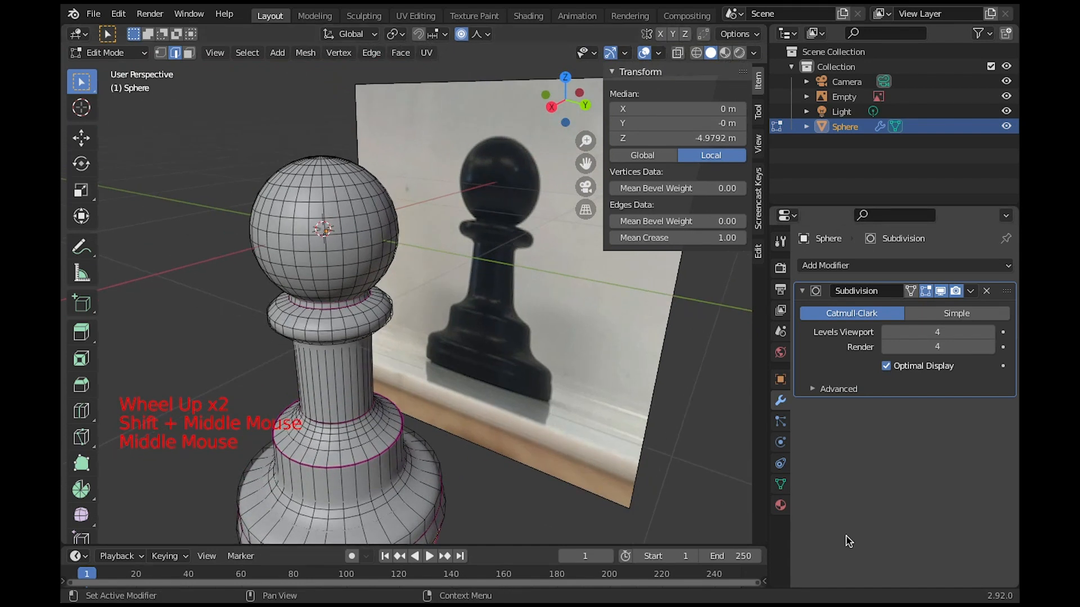
- Switch to the Shading workspace and give the pawn a new material named "Chess Plastic Black"
click(781, 507)
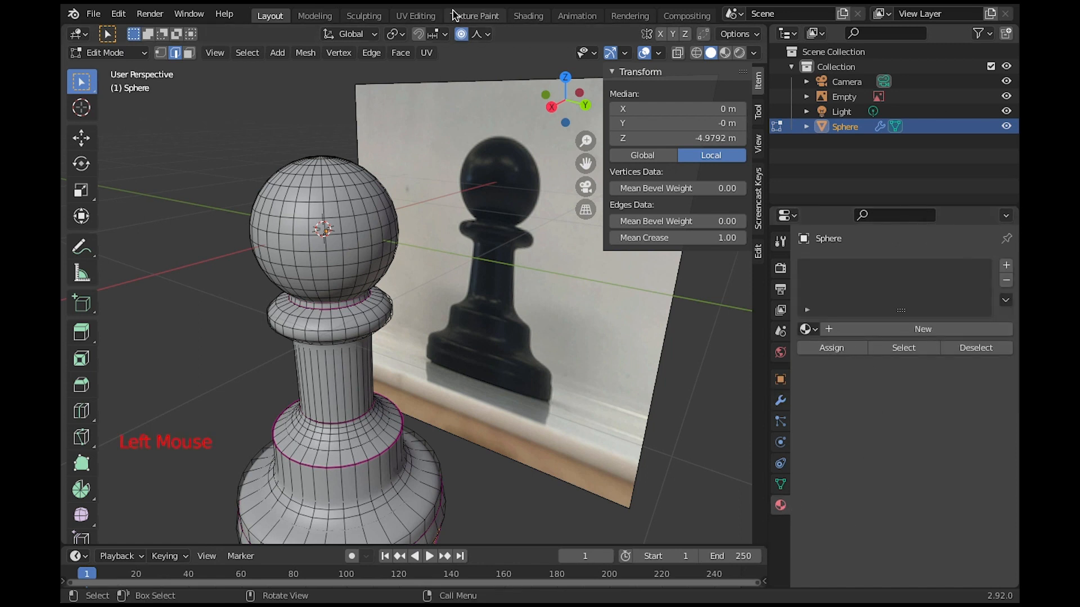
click(527, 17)
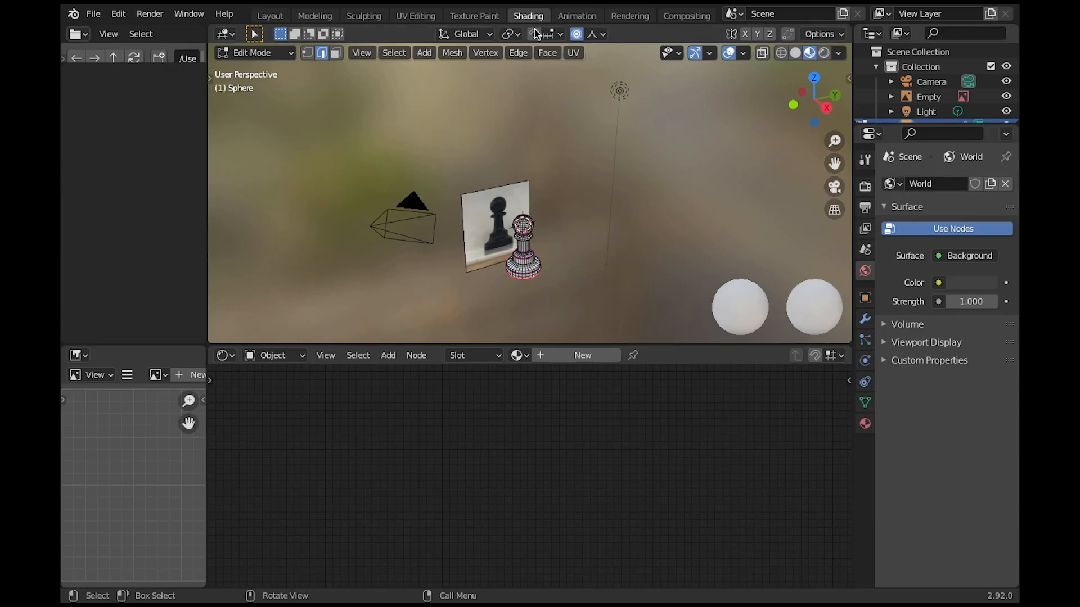
scroll(557, 242, up, 5)
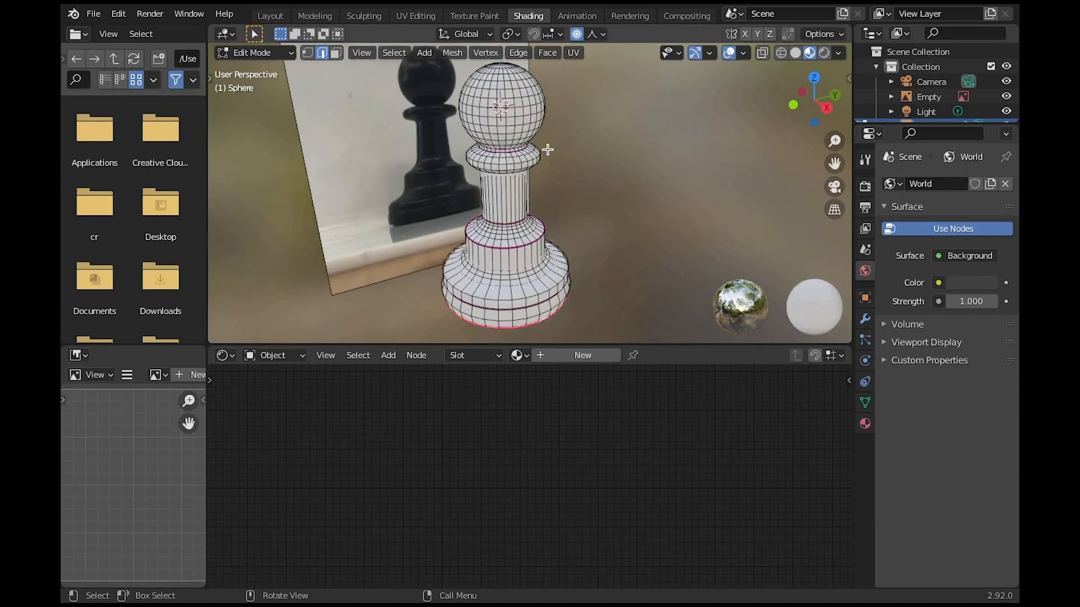
middle_drag(516, 104, 698, 187)
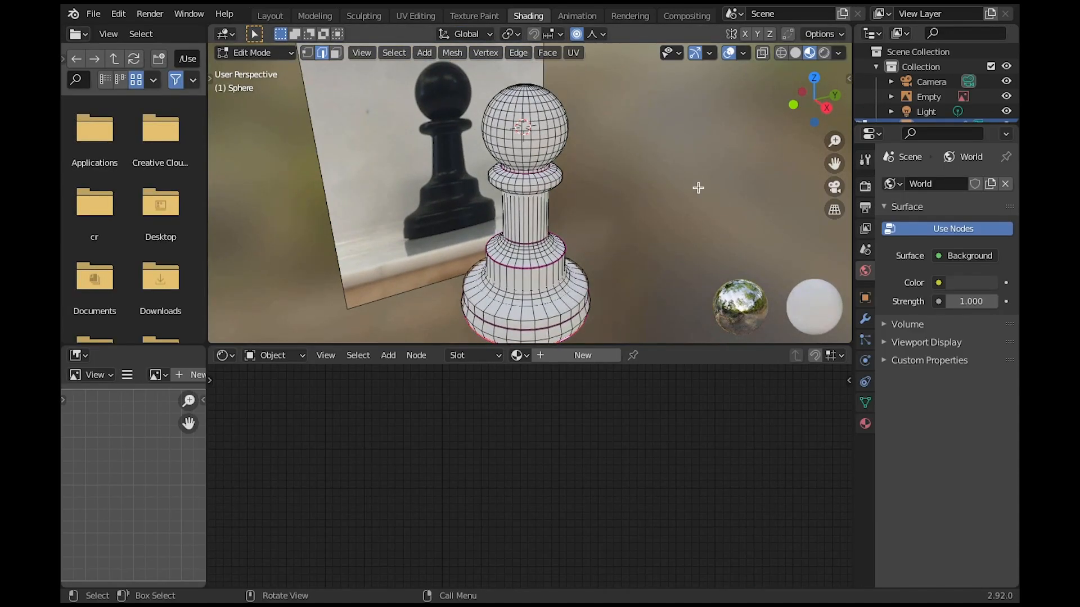
click(865, 424)
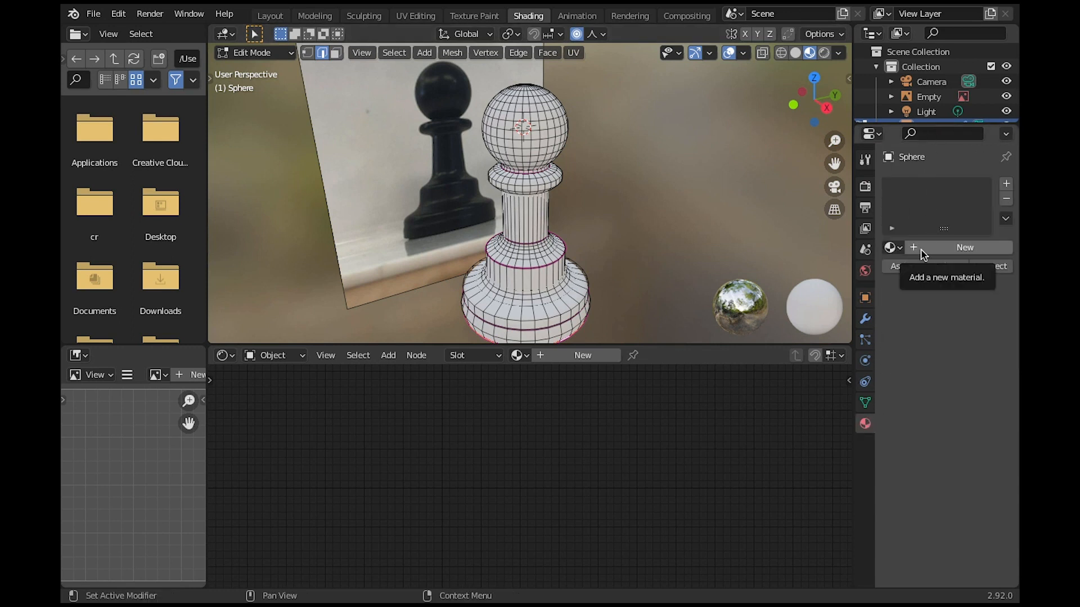
click(956, 247)
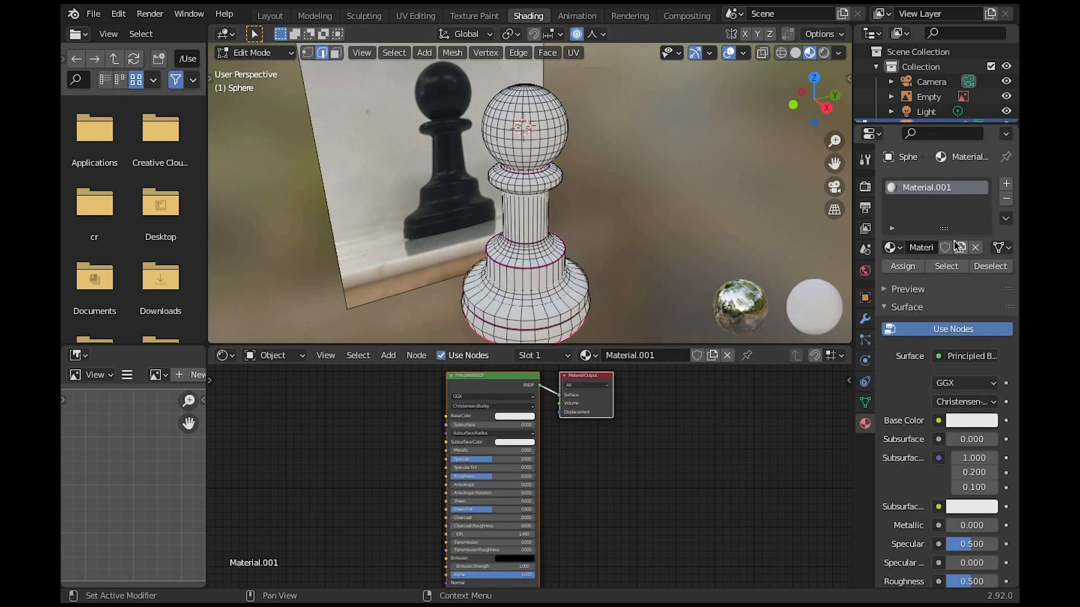
double_click(938, 191)
text(Chess Plastic Black)
key(Return)
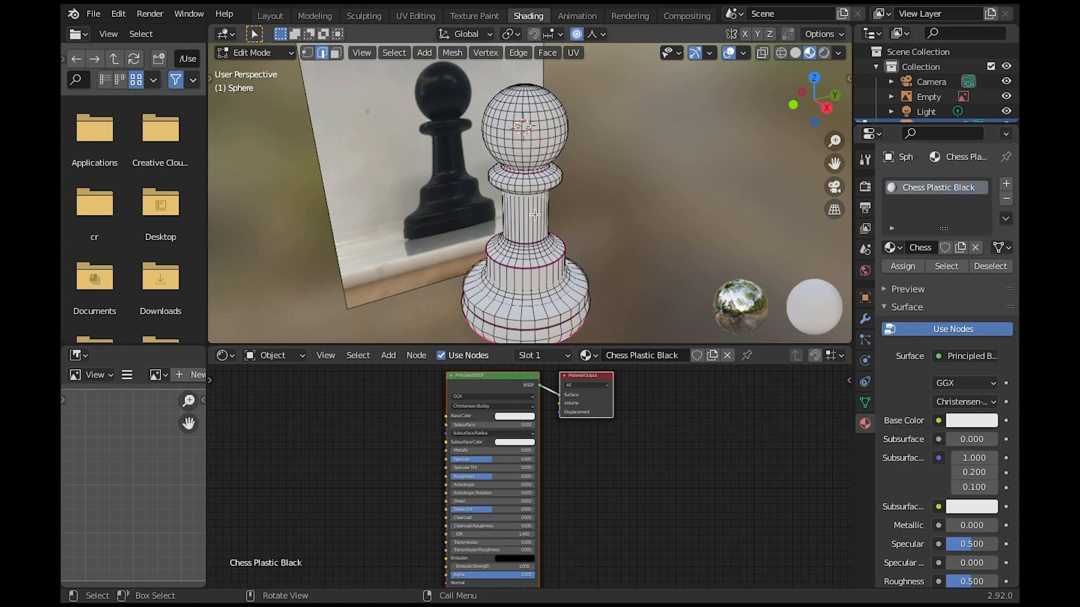
- Enlarge the shader node area and bring the Principled BSDF node's settings into close view
scroll(554, 264, up, 4)
scroll(519, 436, up, 3)
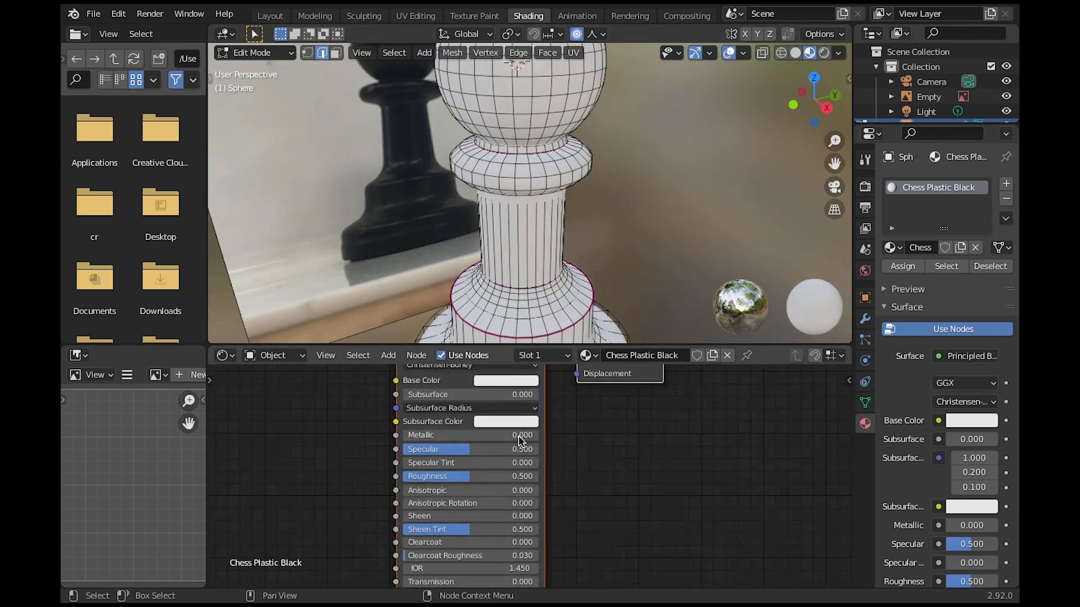
drag(527, 343, 515, 173)
scroll(501, 267, up, 2)
scroll(549, 297, up, 3)
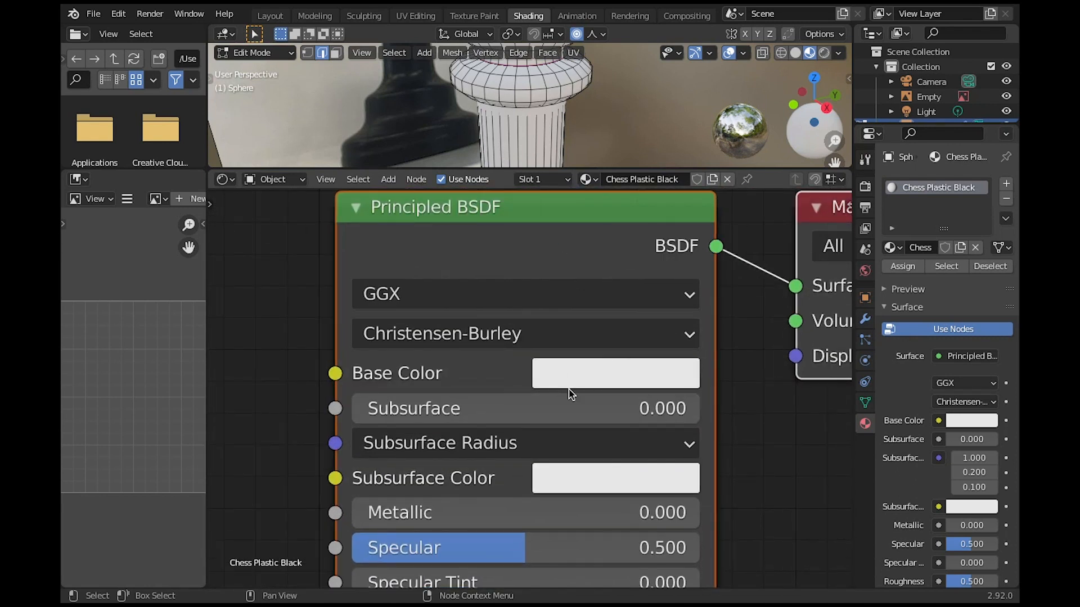
click(576, 370)
scroll(707, 140, down, 4)
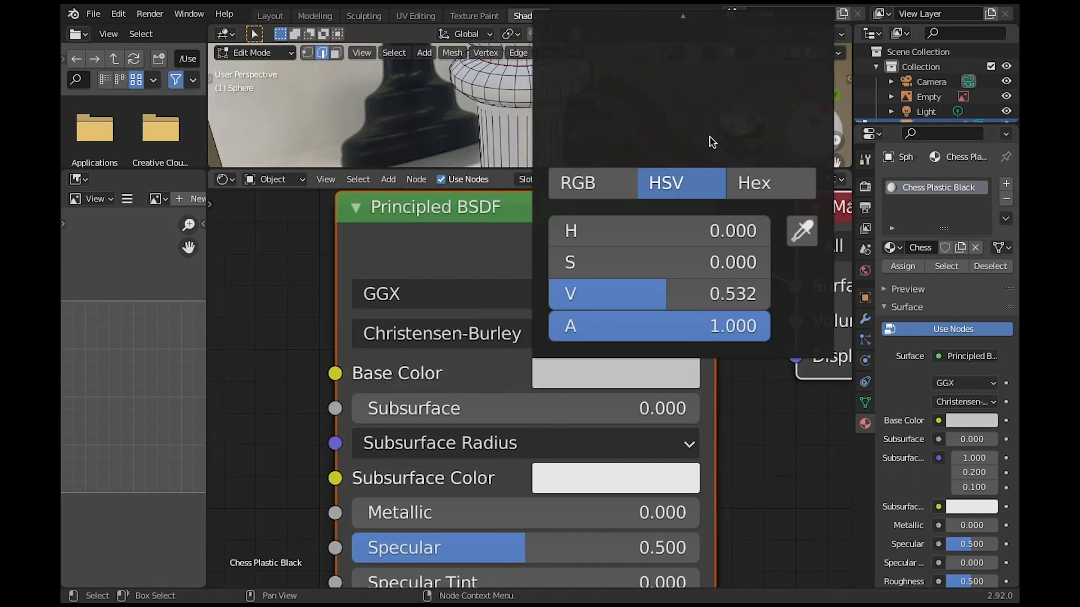
scroll(672, 239, up, 4)
scroll(742, 418, down, 3)
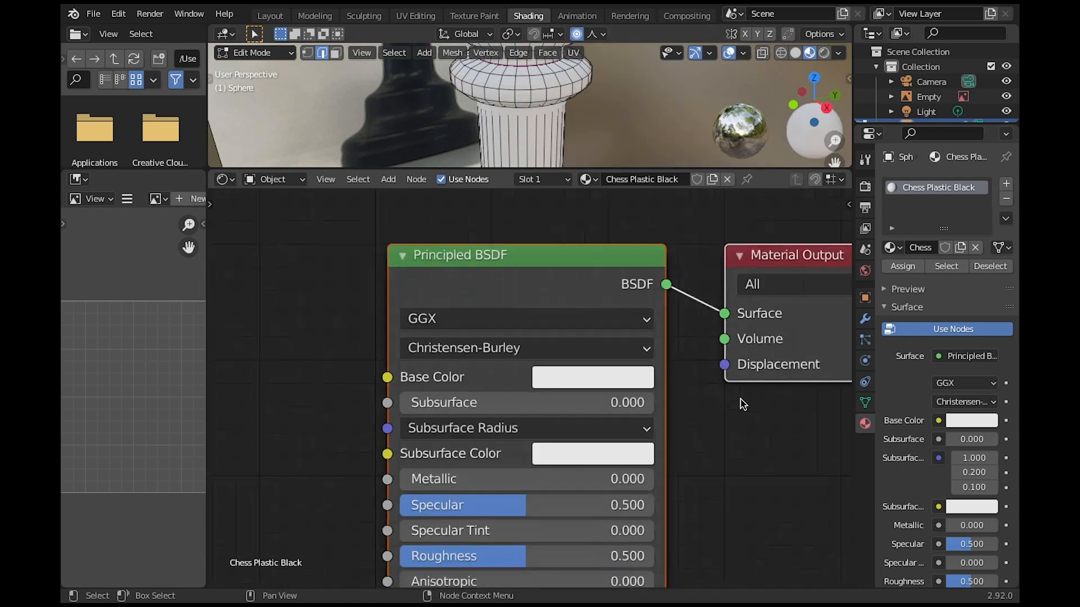
- Set the material's base color to 1.000 for R, G and B, and darken it to near black
middle_drag(732, 400, 671, 468)
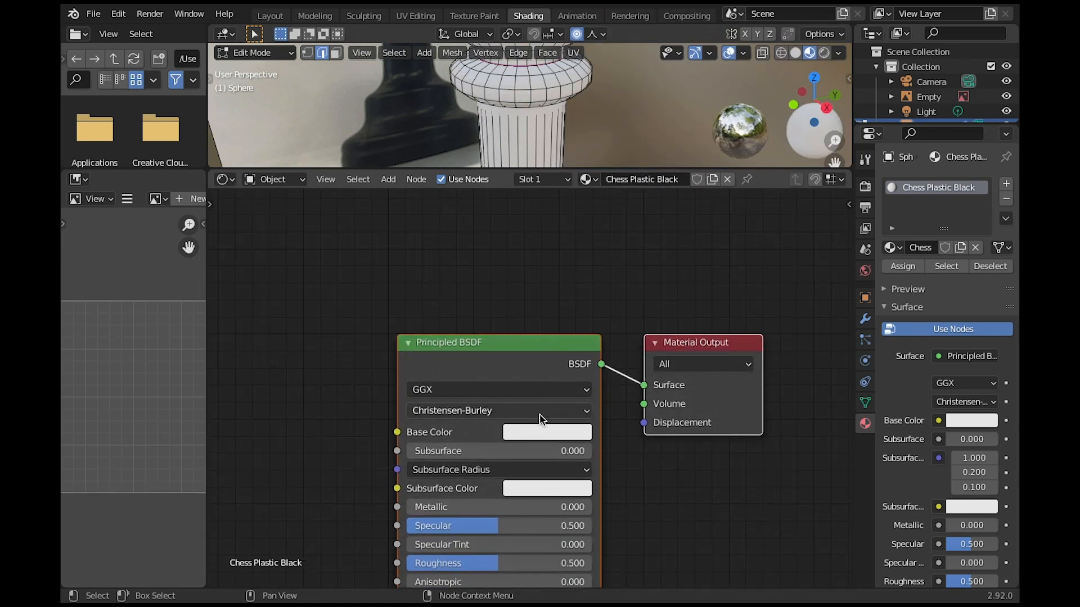
click(542, 429)
click(571, 262)
mouse_move(571, 262)
mouse_down()
mouse_move(573, 301)
mouse_move(535, 239)
mouse_move(631, 229)
mouse_move(580, 248)
mouse_up()
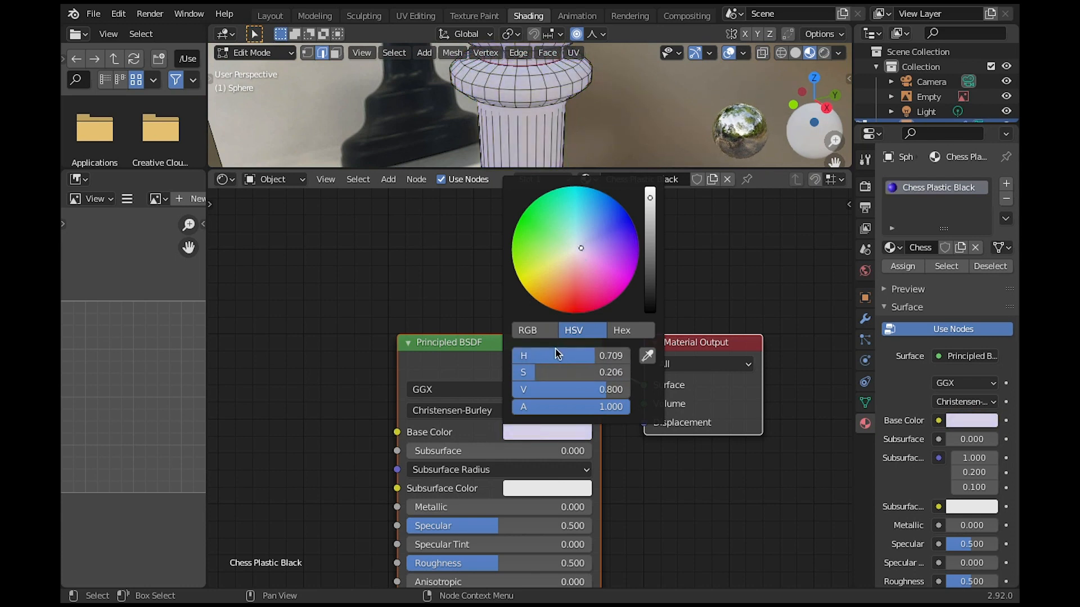
click(544, 336)
drag(568, 358, 693, 362)
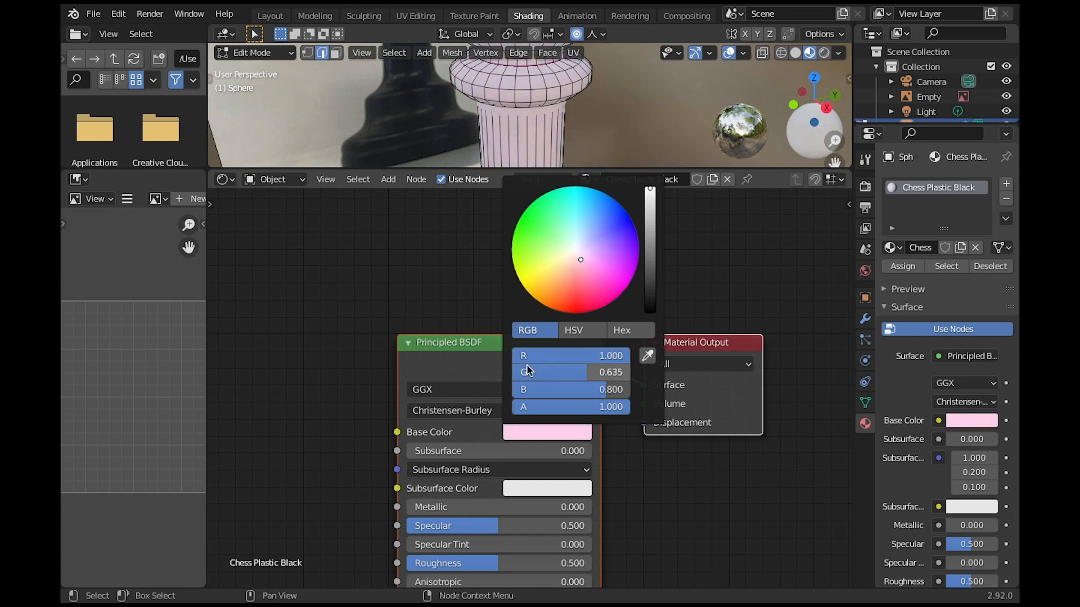
drag(527, 370, 659, 384)
drag(578, 390, 663, 401)
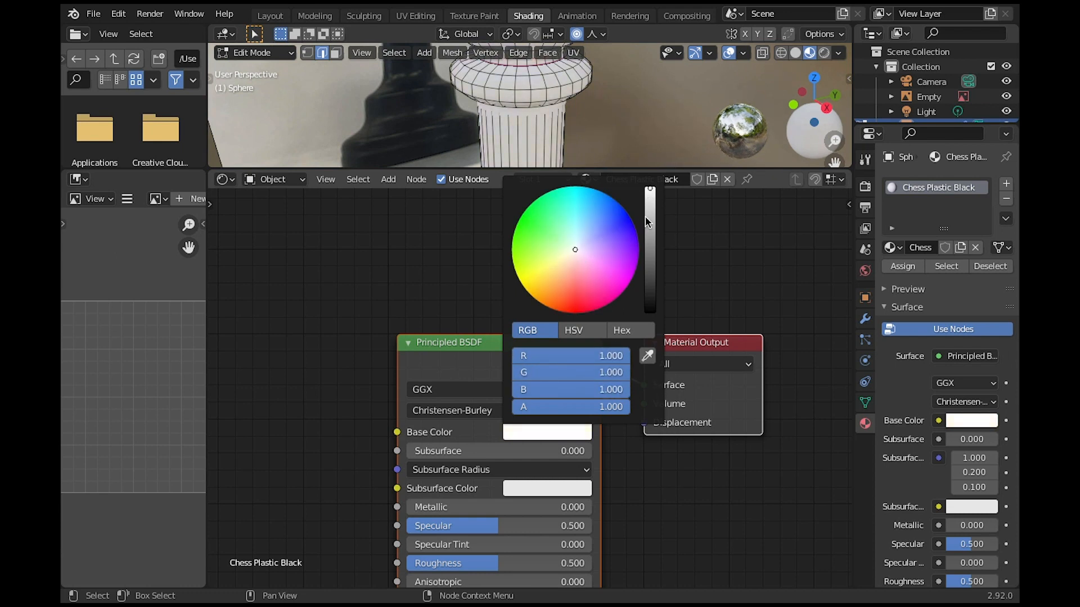
drag(650, 192, 657, 307)
- Reduce the black plastic material's roughness to 0.132 on the Principled BSDF node
middle_drag(642, 507, 656, 292)
scroll(528, 346, up, 3)
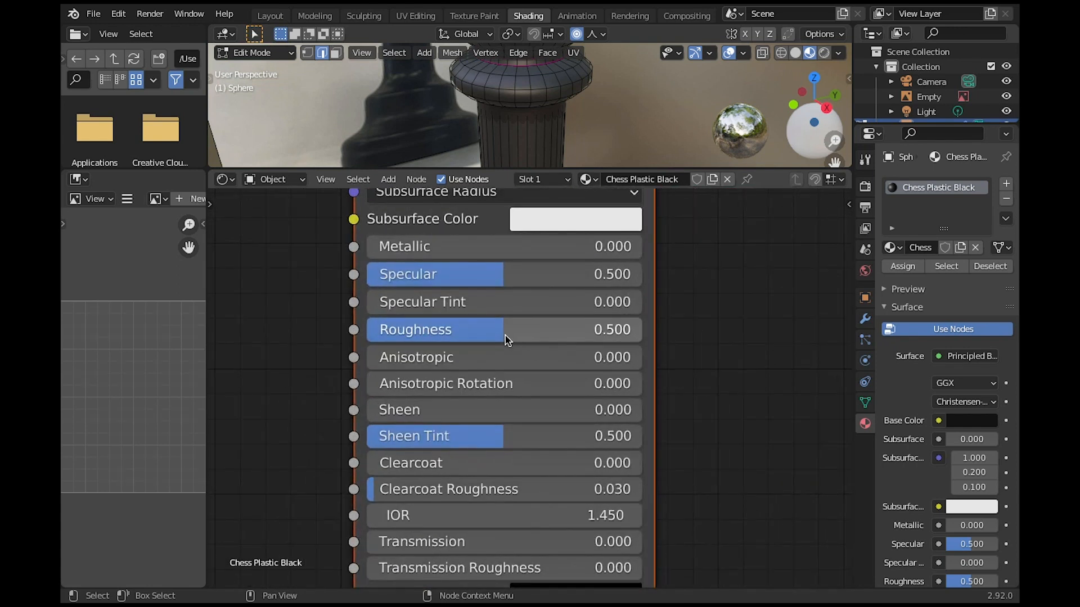
drag(504, 336, 382, 330)
- Enlarge the 3D viewport and display the whole pawn in Rendered shading
scroll(601, 104, down, 2)
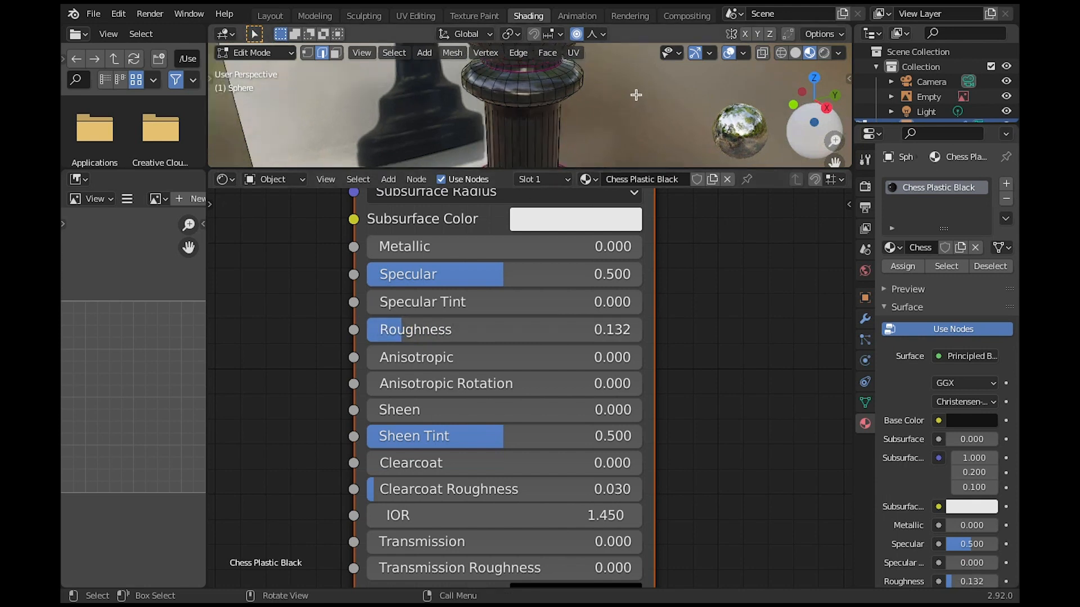
shift+middle_drag(602, 105, 599, 159)
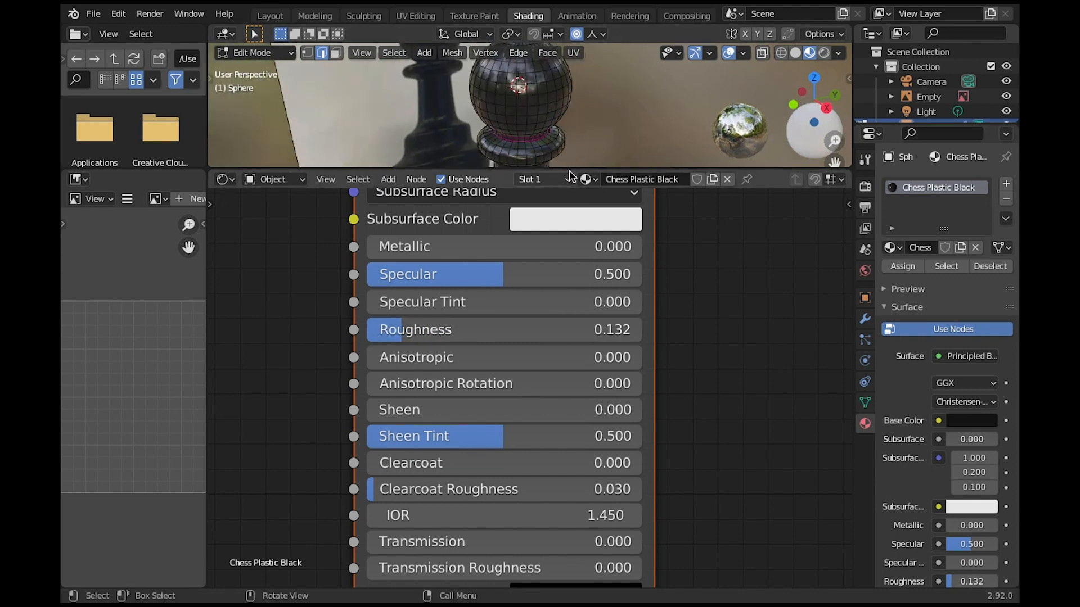
drag(569, 170, 585, 526)
shift+middle_drag(607, 313, 567, 167)
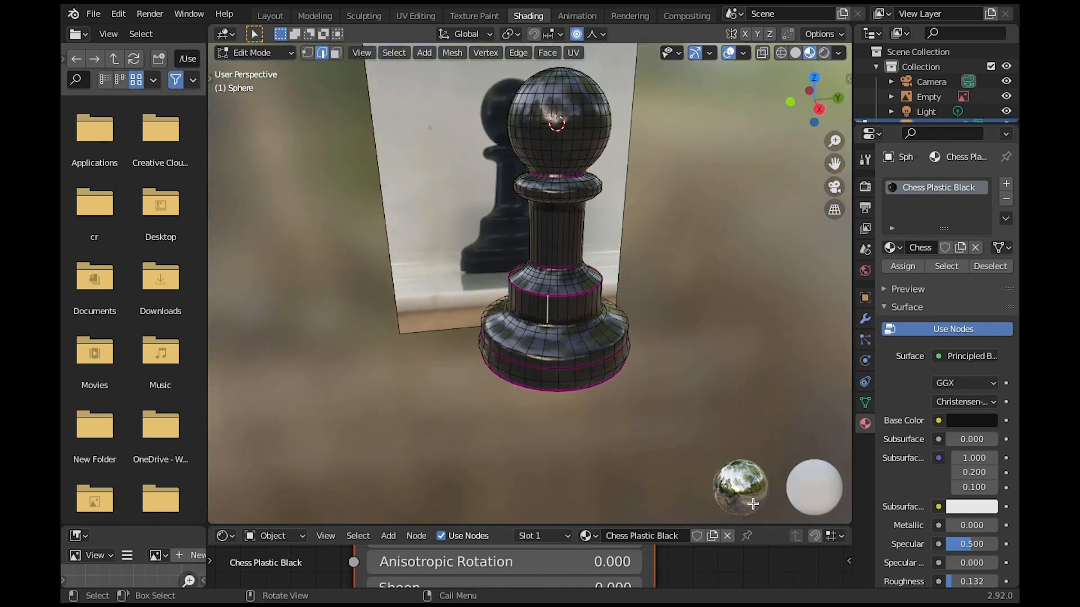
mouse_move(644, 268)
middle_down()
mouse_move(646, 277)
mouse_move(803, 283)
middle_up()
key(z)
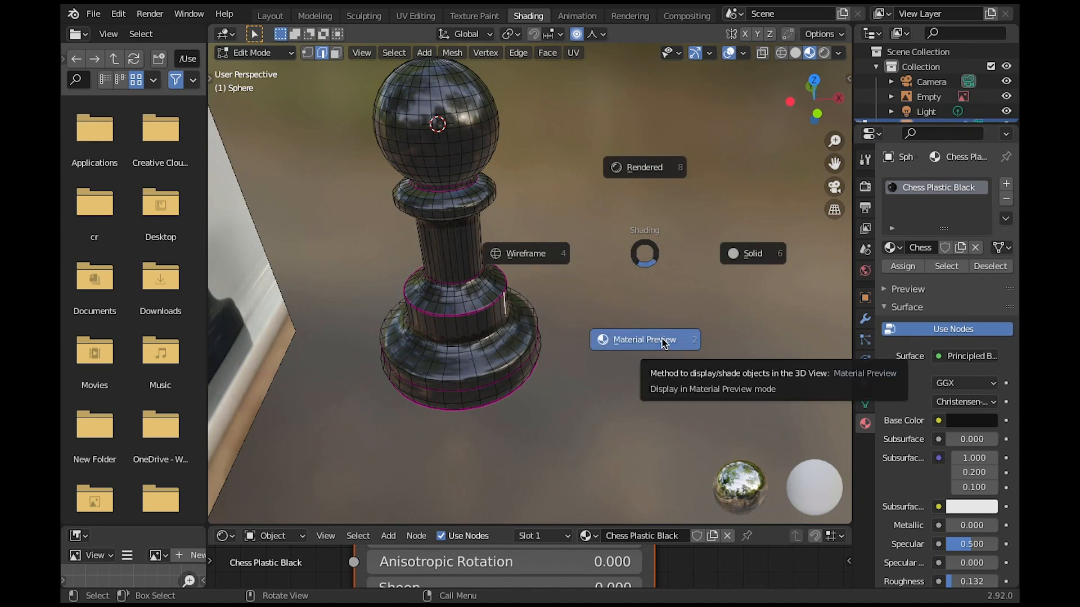
click(644, 168)
mouse_move(629, 190)
middle_down()
mouse_move(548, 224)
mouse_move(608, 224)
middle_up()
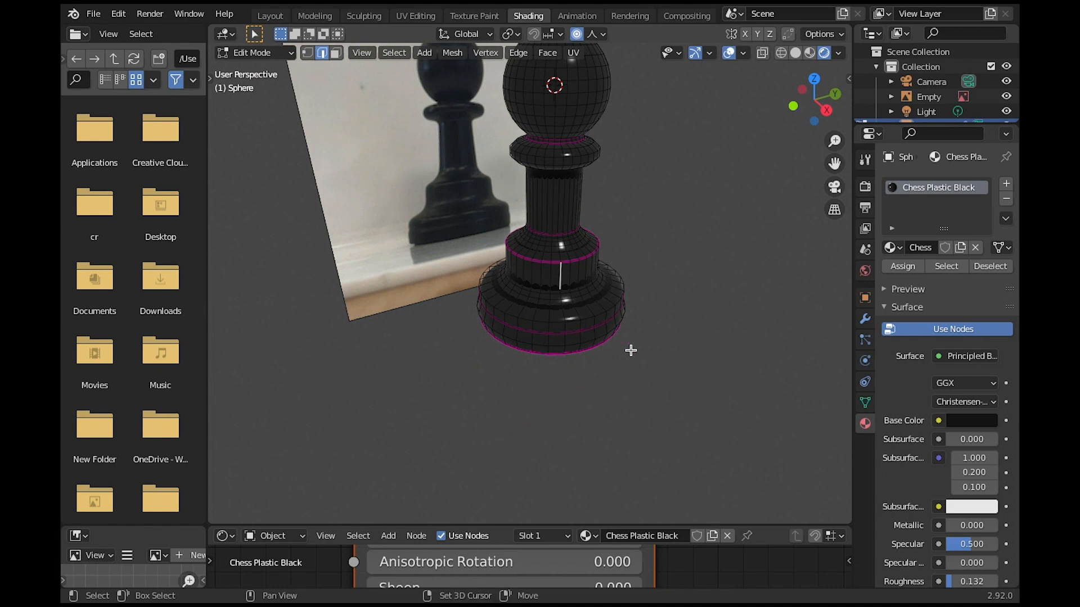
- Leave Edit Mode and add a mesh circle to the scene as a separate object
key(shift+a)
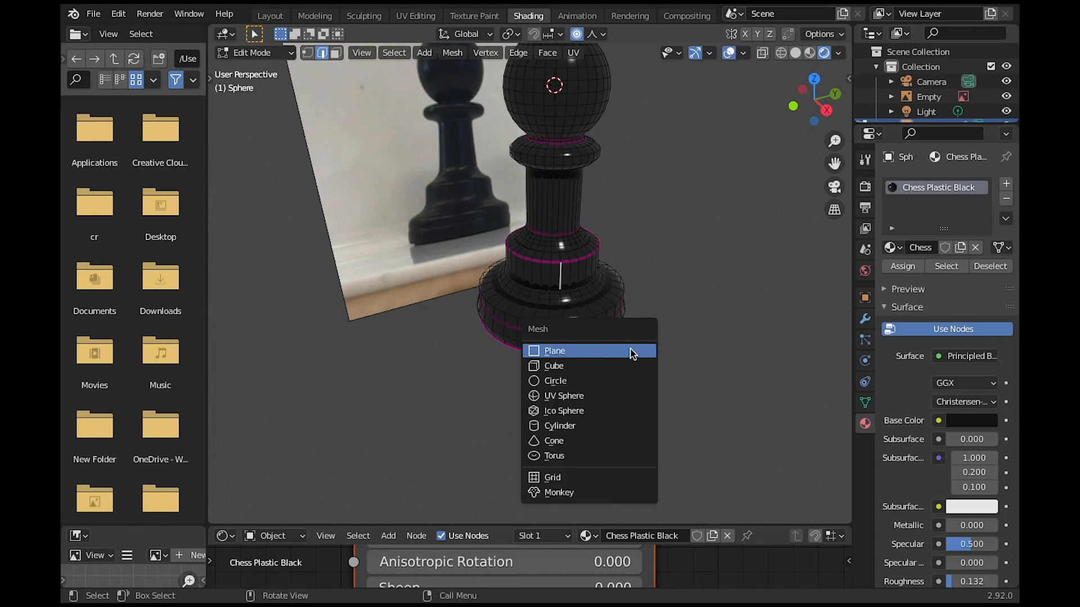
key(Tab)
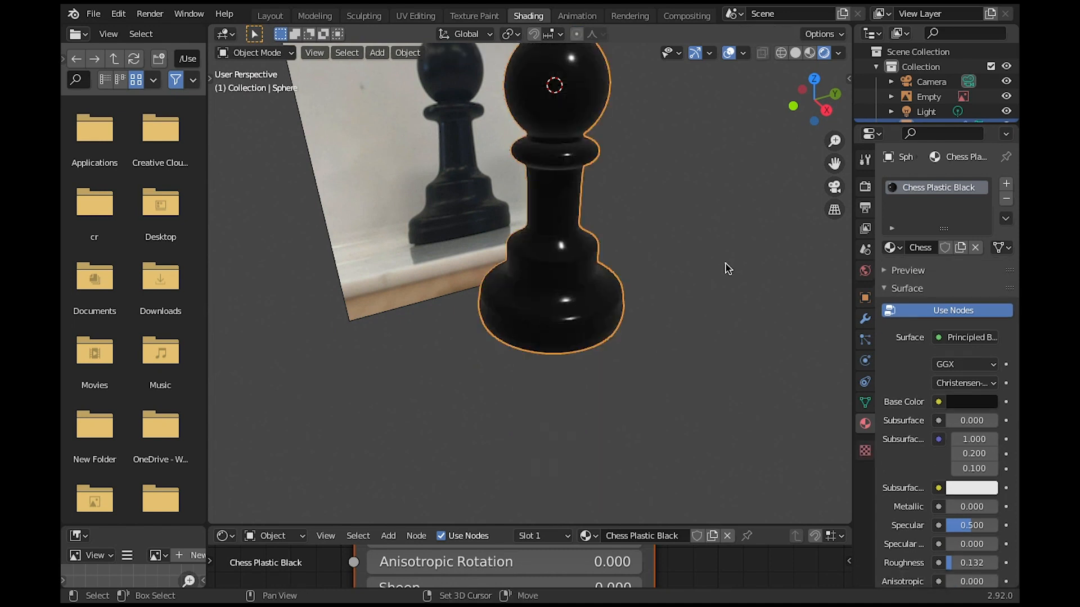
key(shift+a)
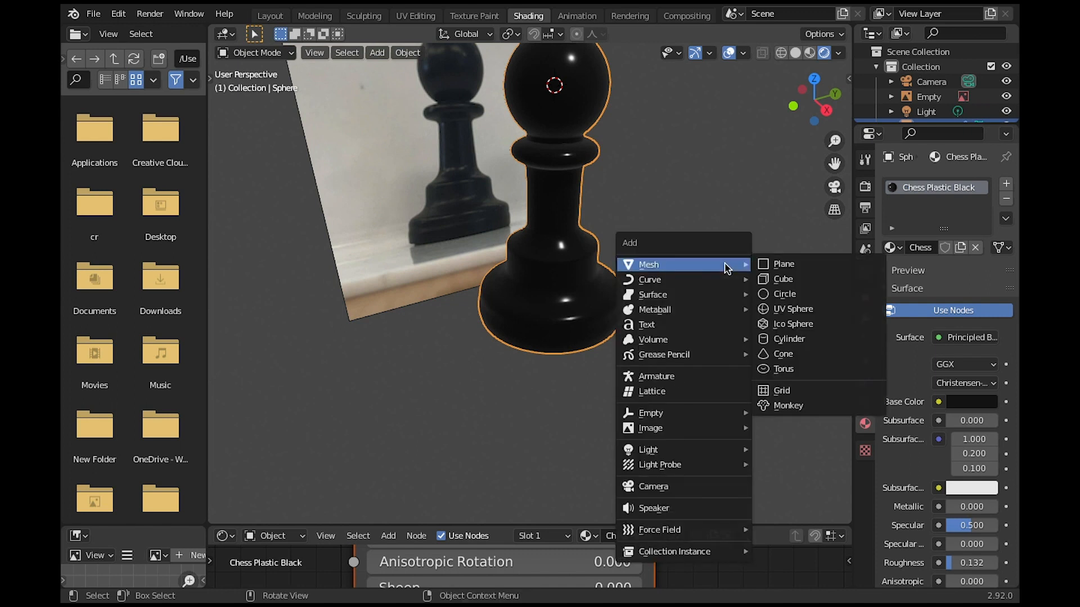
click(790, 294)
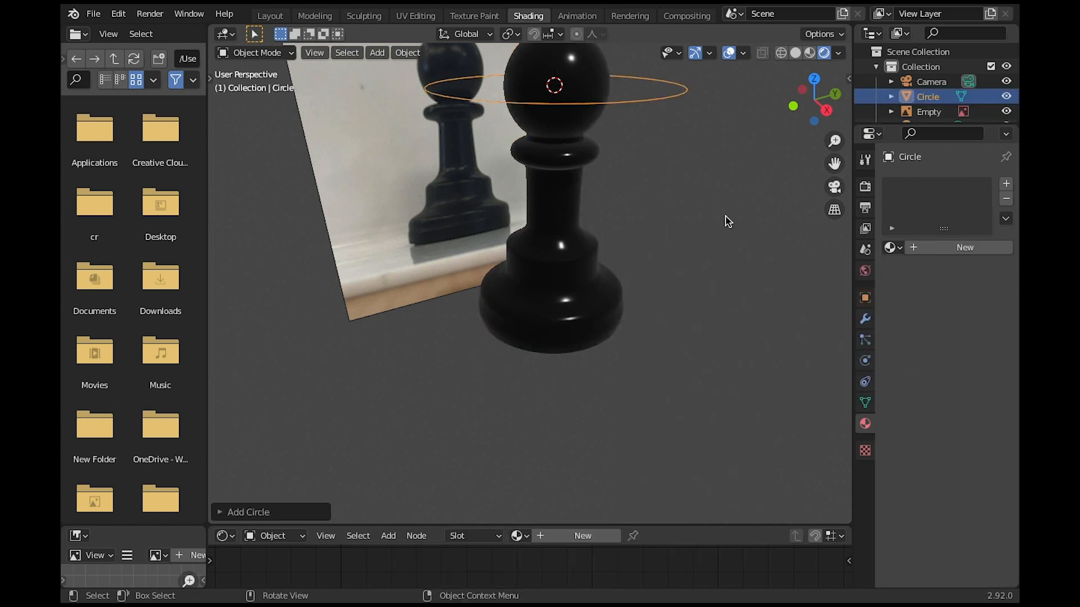
- Lower the circle along Z to the pawn's base and extrude its edge inward beneath the pawn
key(Tab)
key(g)
key(z)
click(736, 363)
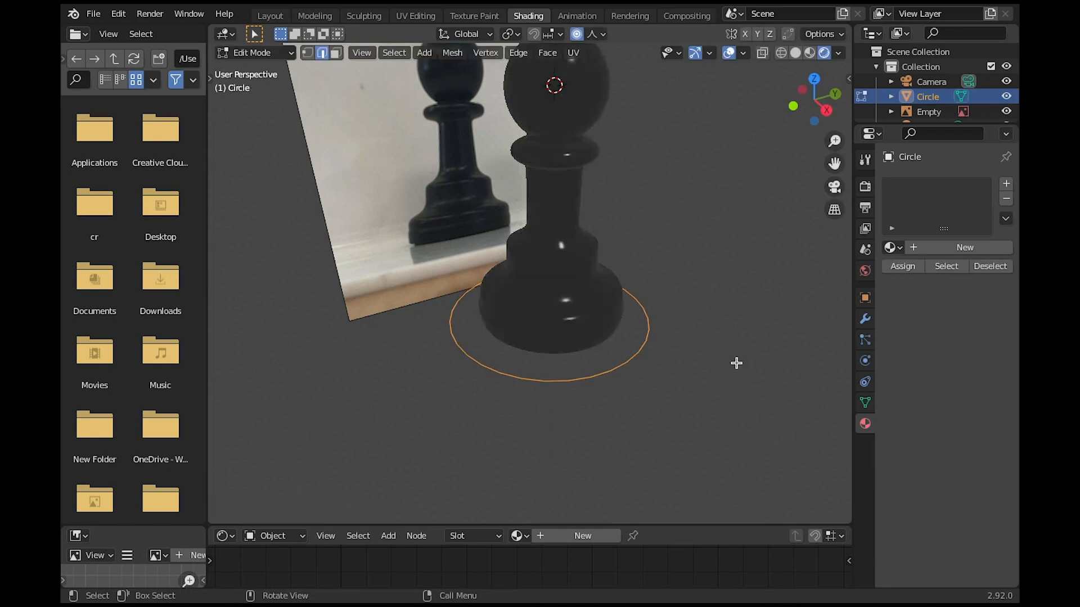
key(e)
key(s)
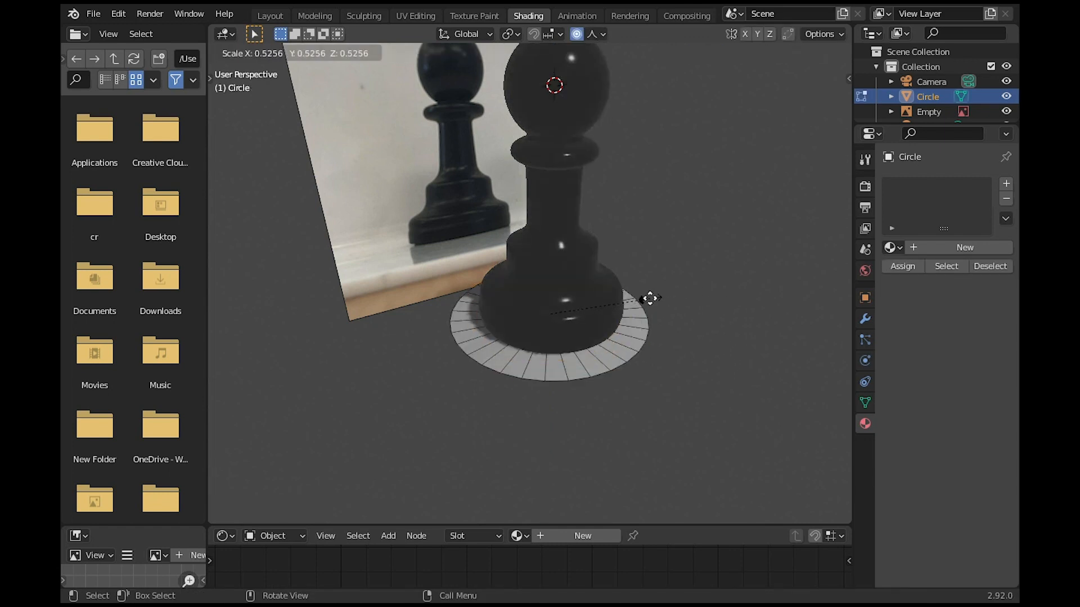
click(585, 298)
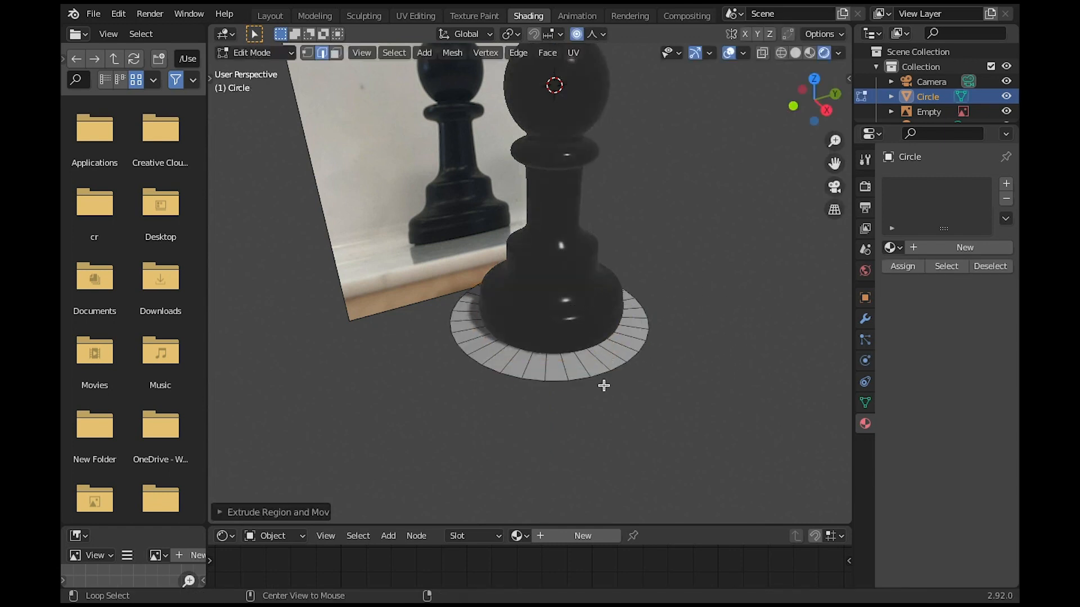
- Extrude the circle's outer edge loop outward into a wide floor disc around the pawn and reference image
alt+click(595, 378)
scroll(685, 345, down, 5)
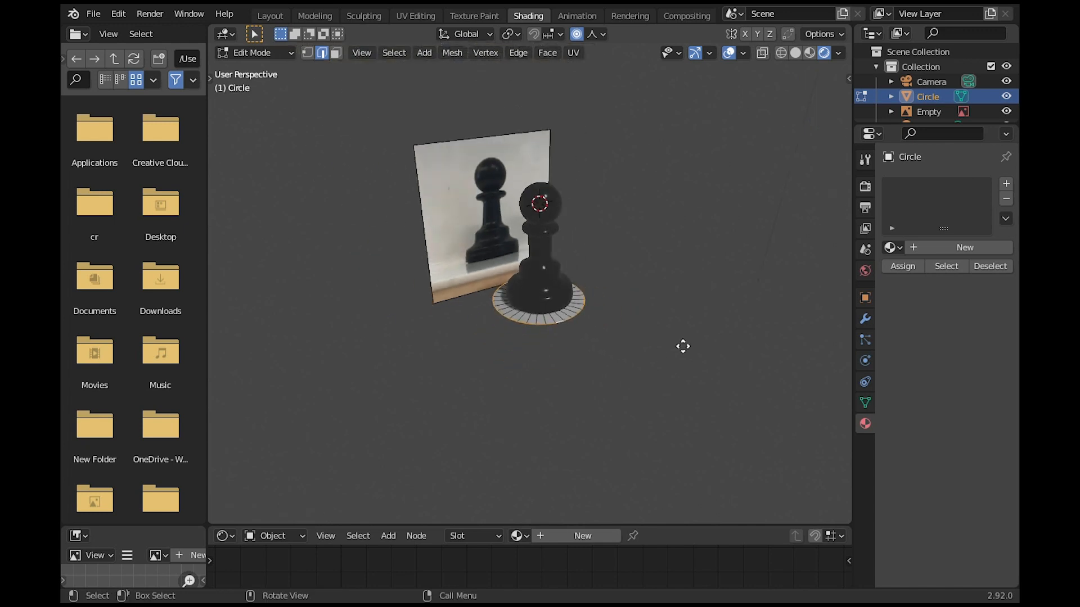
key(s)
click(264, 401)
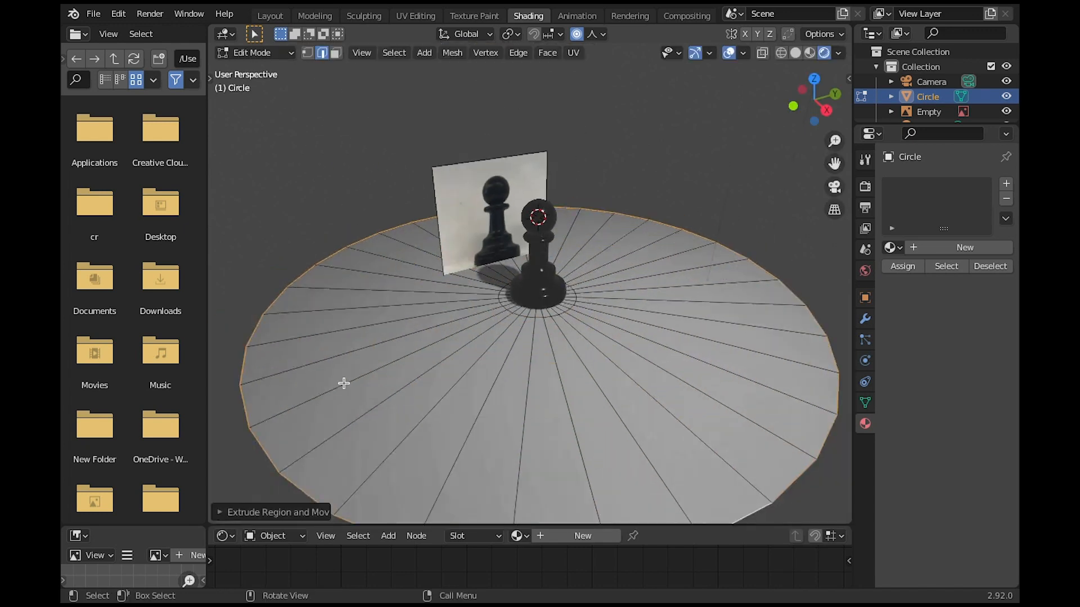
scroll(603, 368, down, 3)
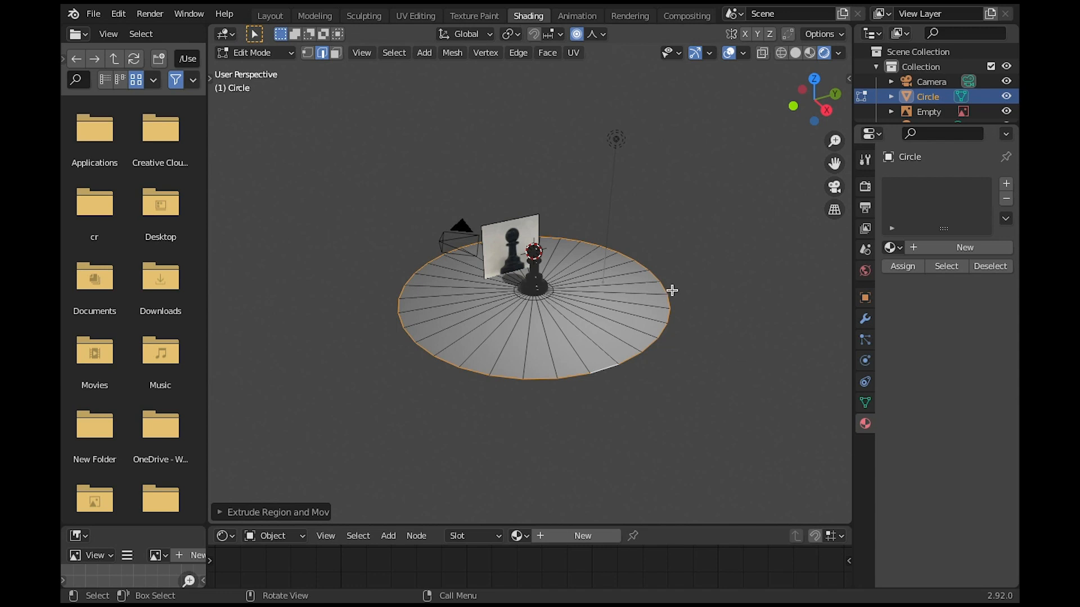
- Extrude the floor's outer edge farther outward and raise it along Z to form a sloping backdrop
key(e)
key(s)
key(g)
key(z)
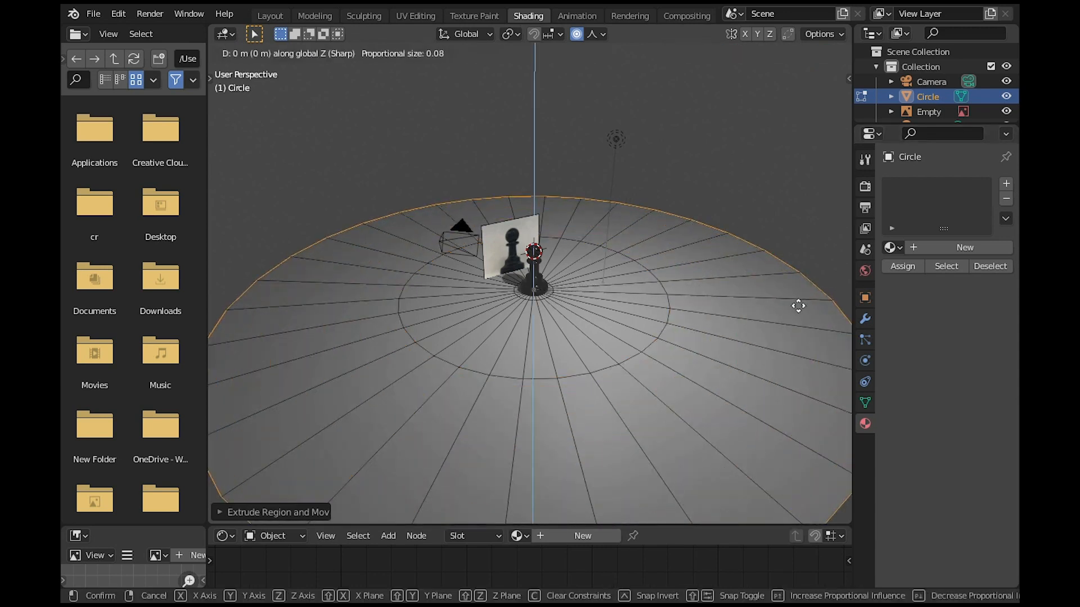
click(614, 275)
scroll(618, 275, up, 2)
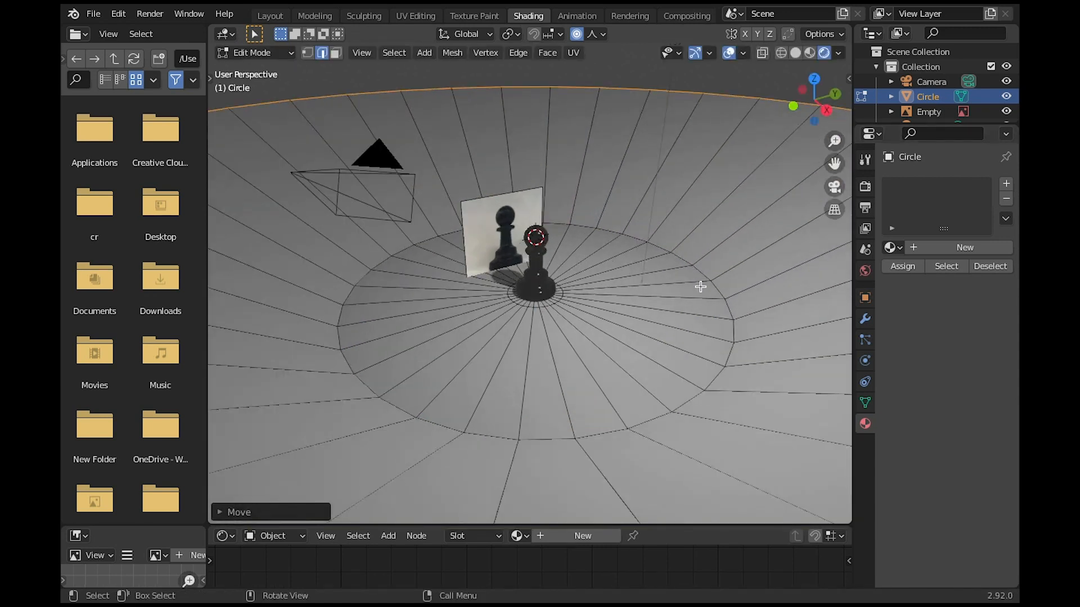
- Bevel the edge loop between floor and raised backdrop with 6 segments, about 1.75 m wide
key(alt)
alt+click(722, 293)
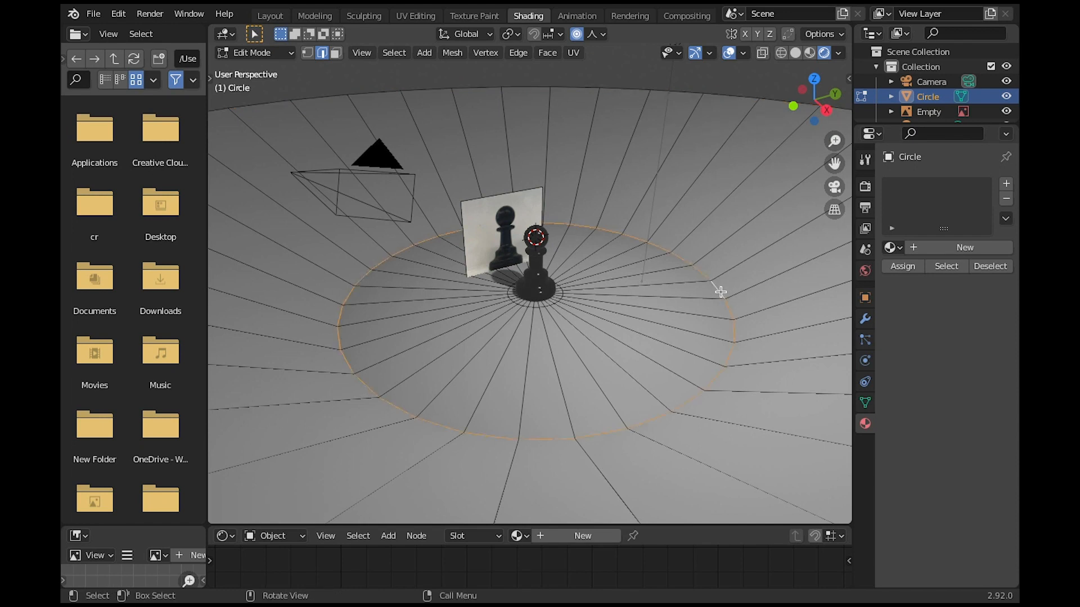
key(ctrl)
key(ctrl+b)
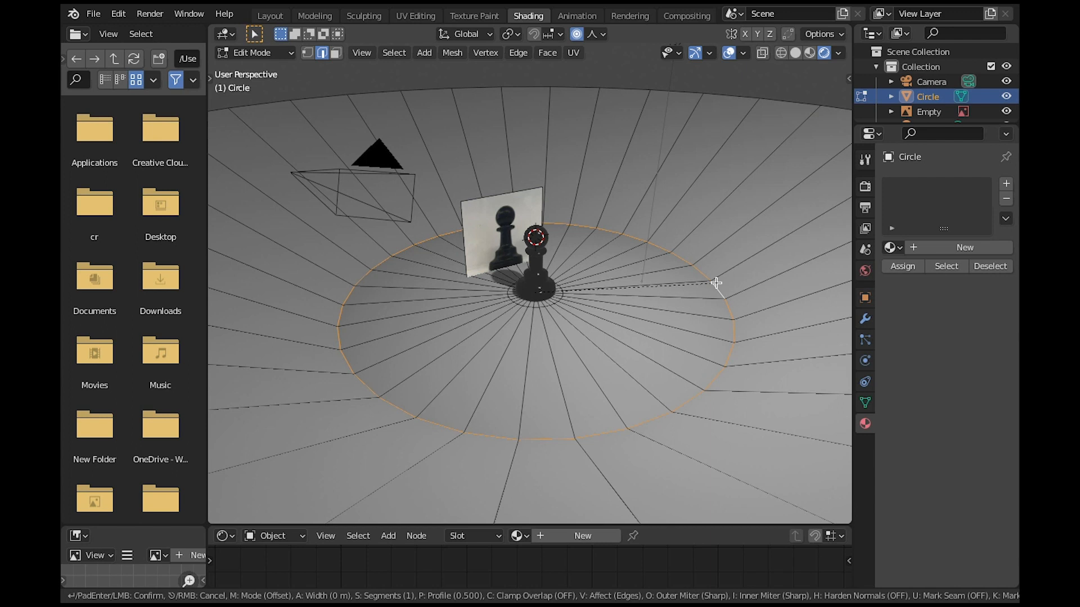
scroll(731, 284, up, 4)
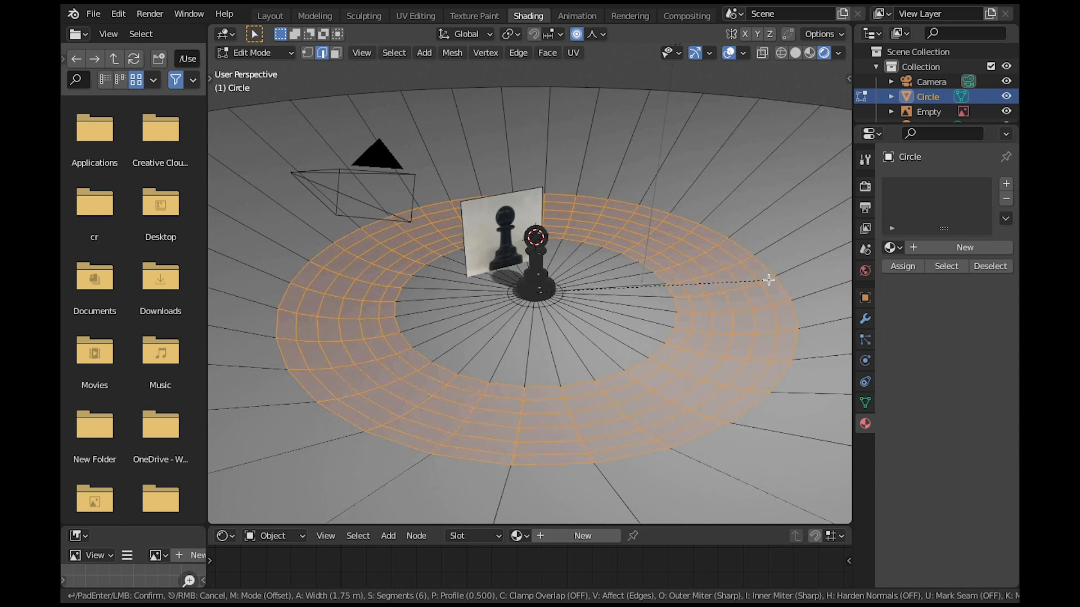
click(772, 279)
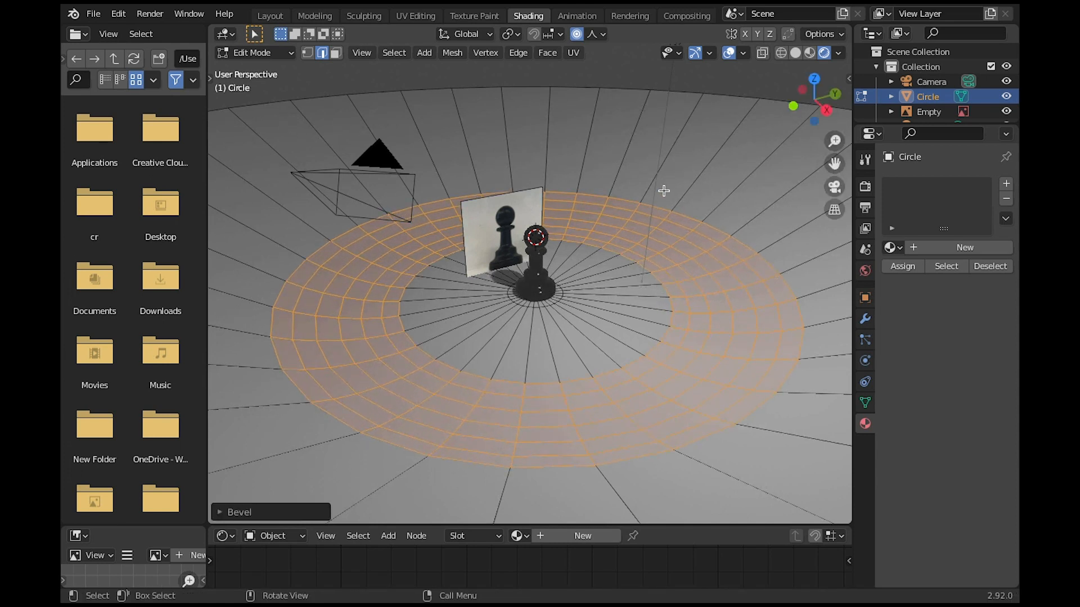
- Leave Edit Mode and apply Shade Smooth to the floor and backdrop object
scroll(633, 217, up, 2)
key(Tab)
middle_drag(646, 238, 446, 209)
scroll(432, 195, up, 3)
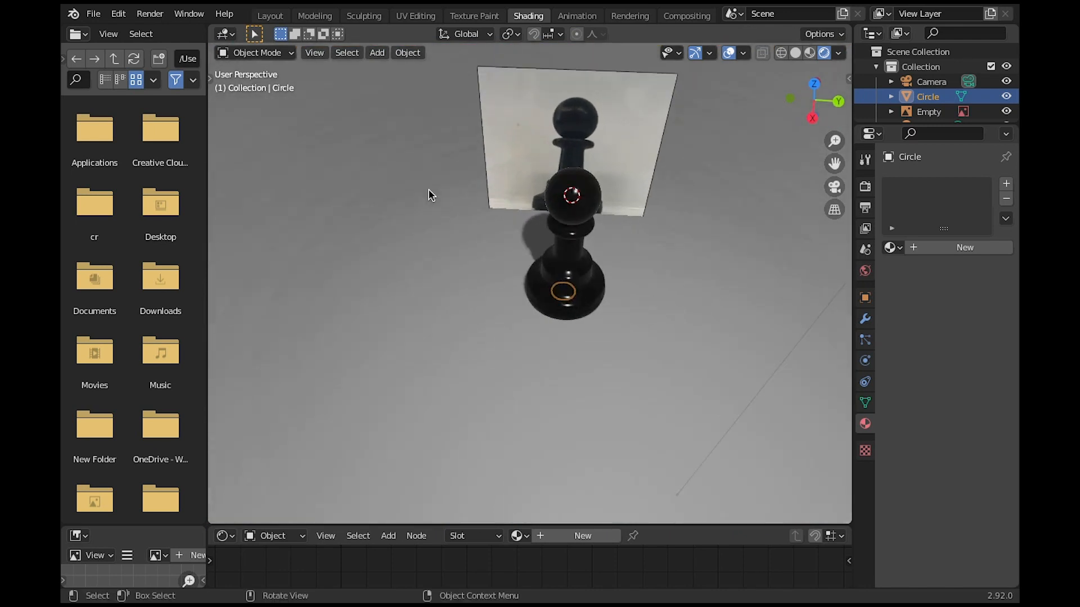
shift+middle_drag(387, 165, 481, 237)
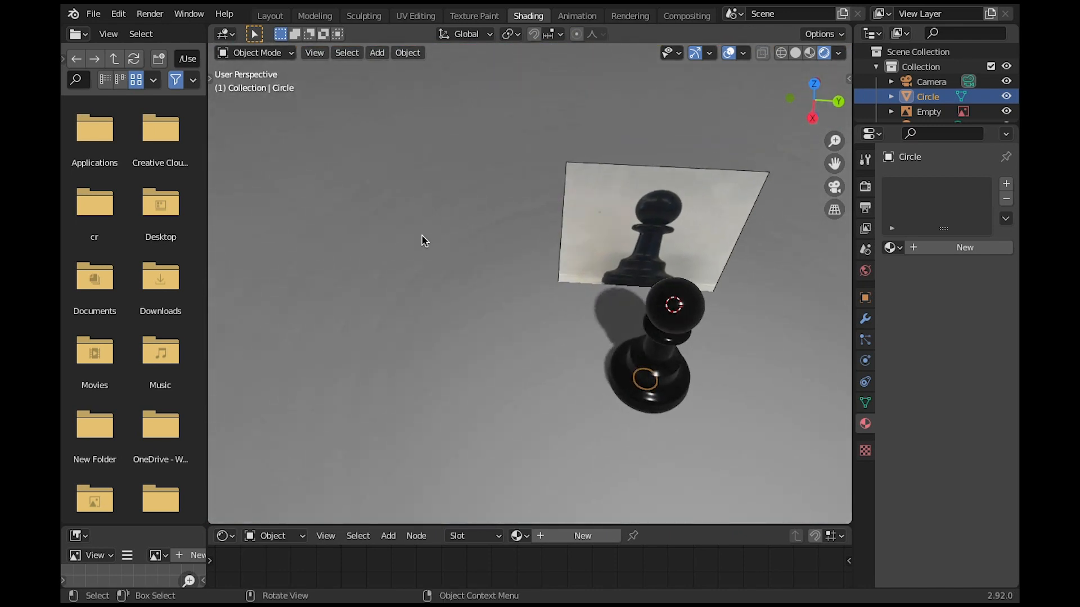
right_click(393, 258)
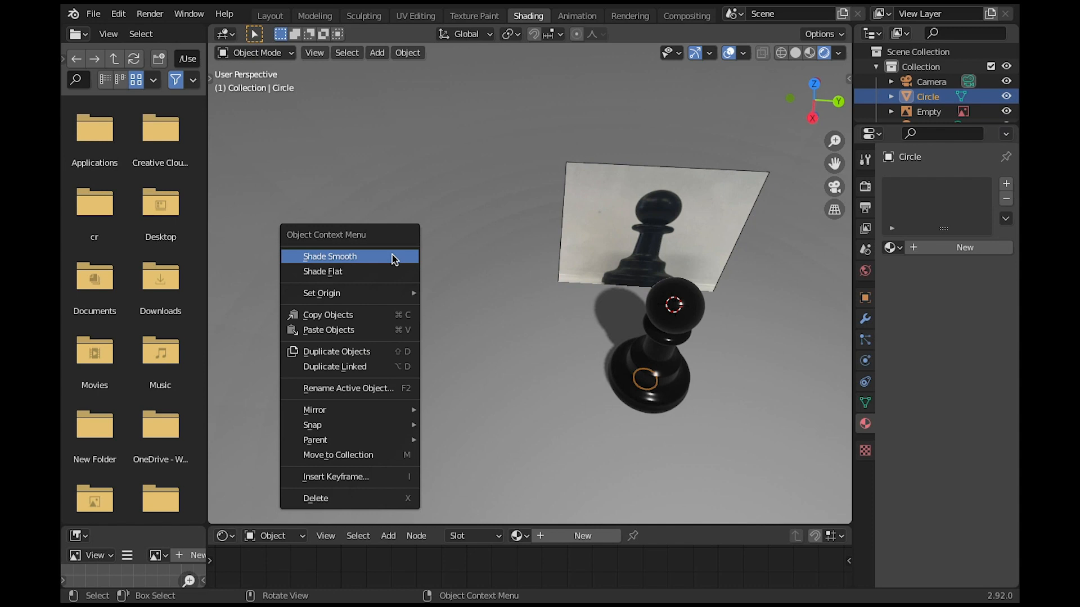
click(393, 258)
scroll(530, 263, down, 5)
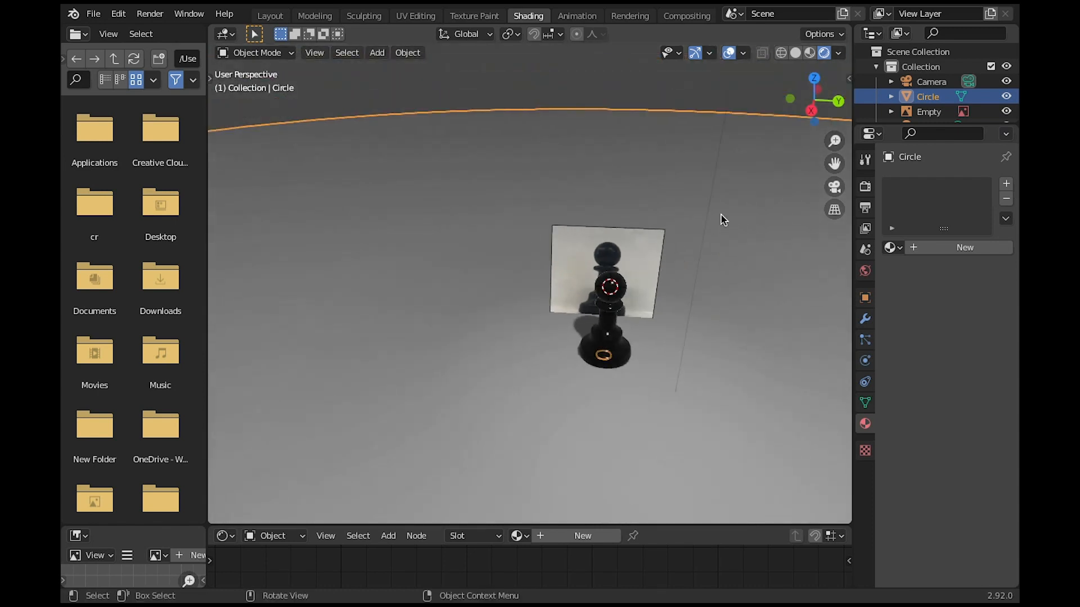
- Look through the camera and hide the Empty that holds the reference image
click(834, 186)
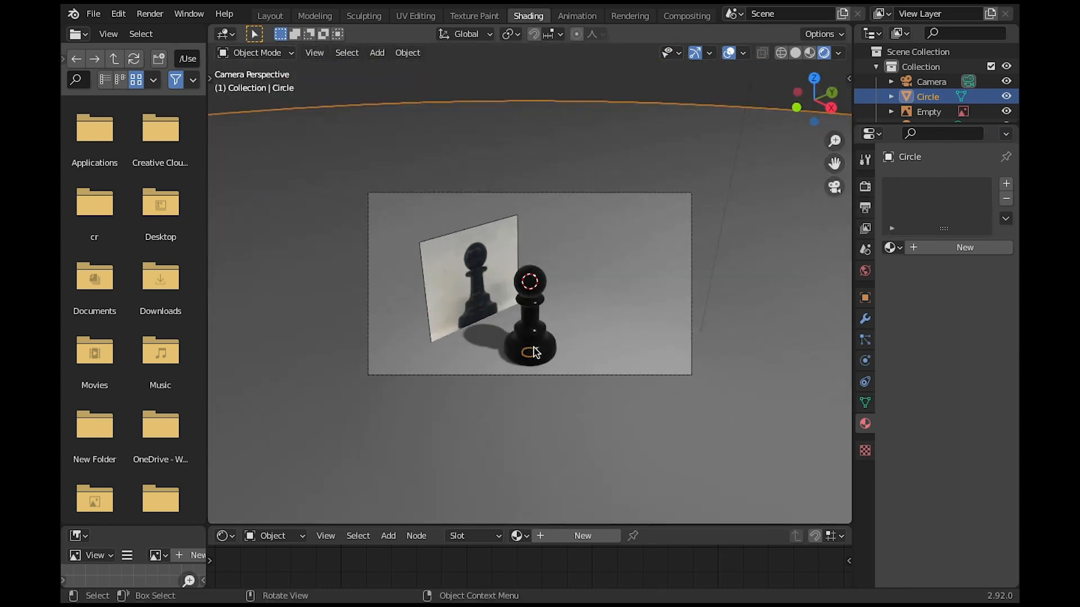
scroll(534, 353, up, 4)
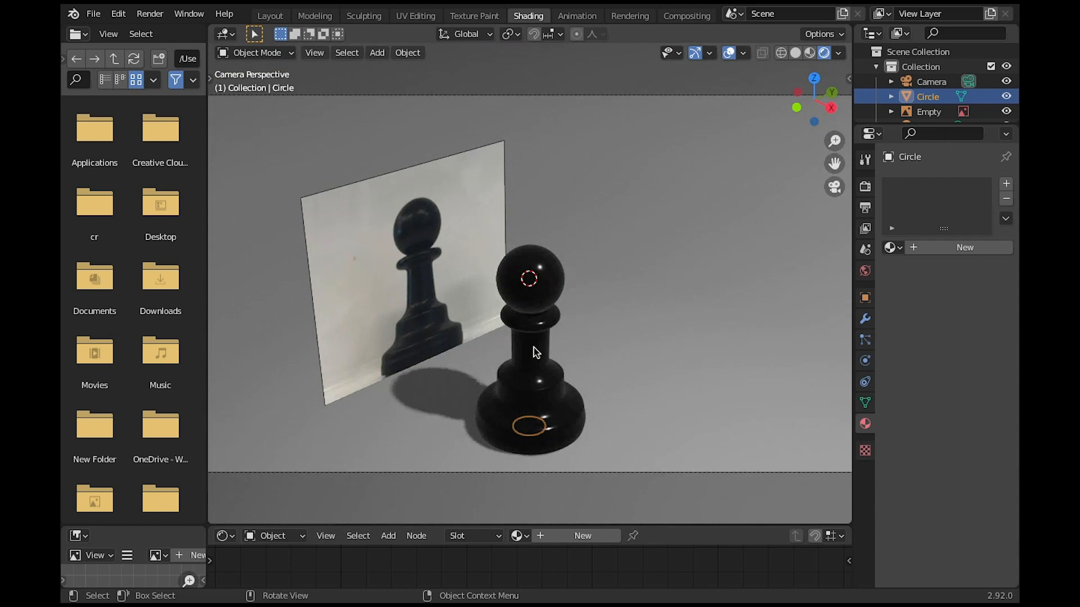
click(1005, 112)
scroll(643, 344, down, 3)
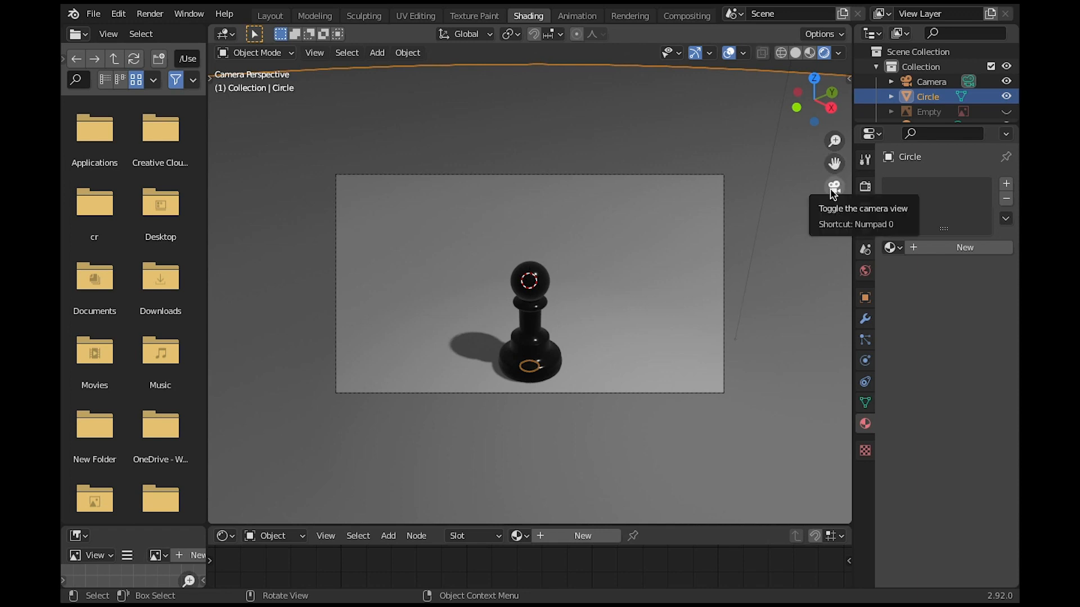
- Lock the camera to the view and reframe the pawn larger and more central in the camera frame
key(n)
click(843, 144)
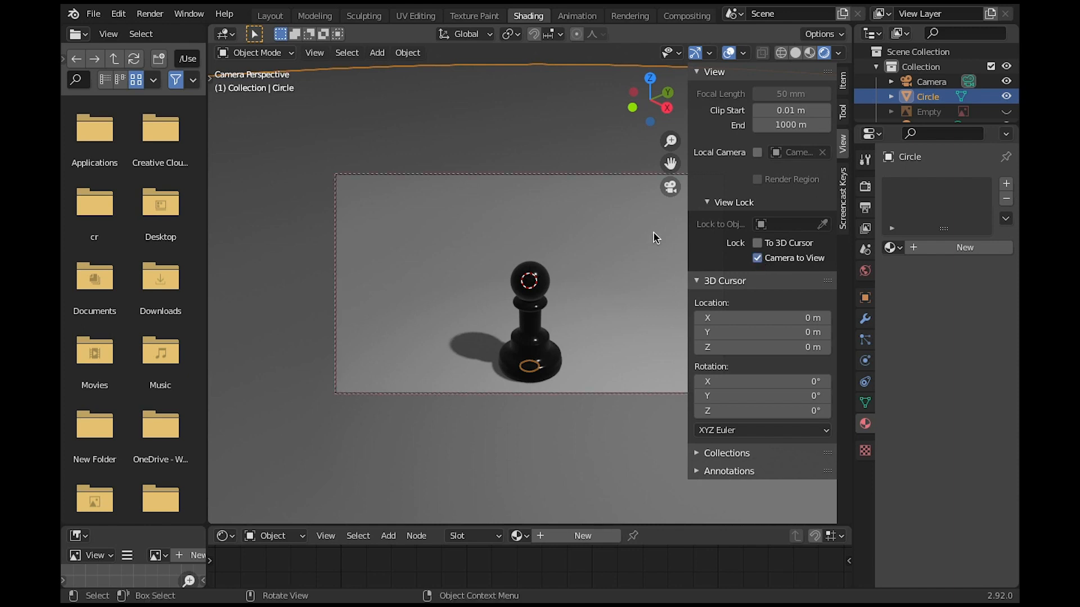
key(n)
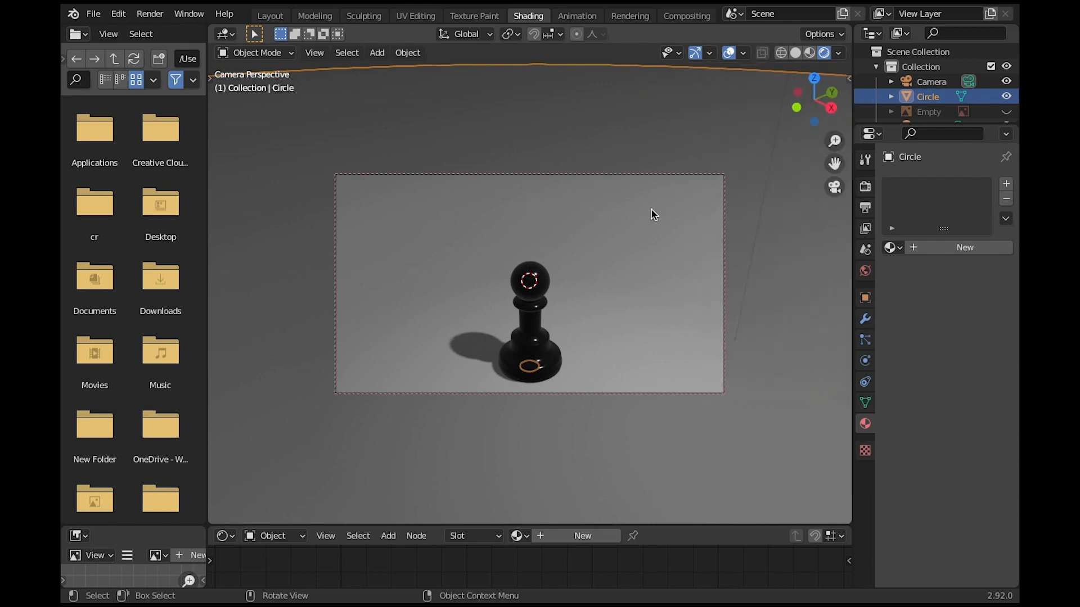
middle_drag(649, 294, 587, 257)
scroll(584, 268, up, 1)
scroll(589, 262, down, 1)
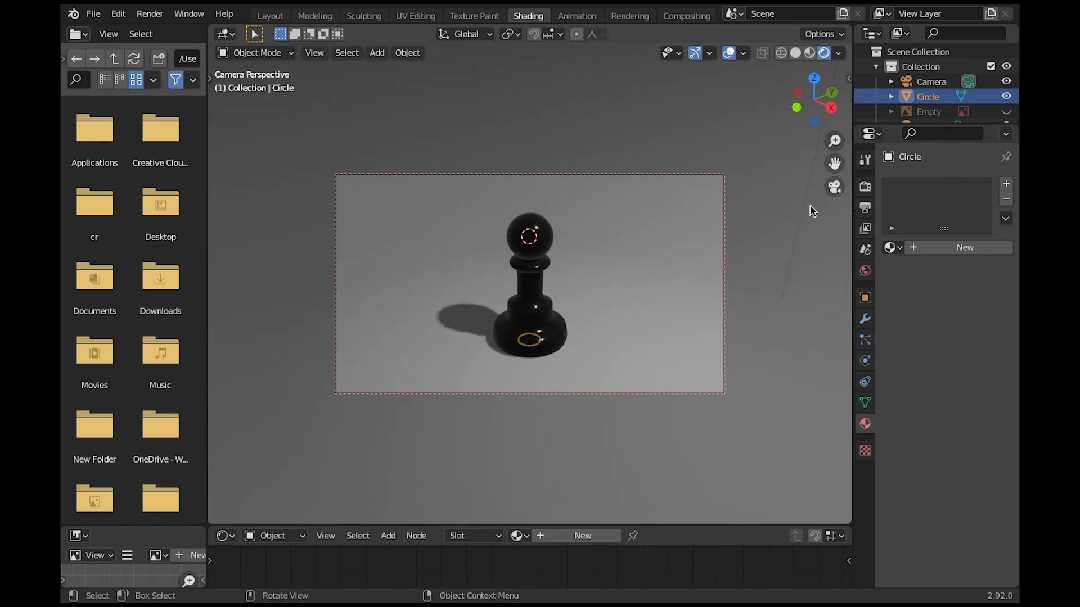
scroll(655, 221, up, 1)
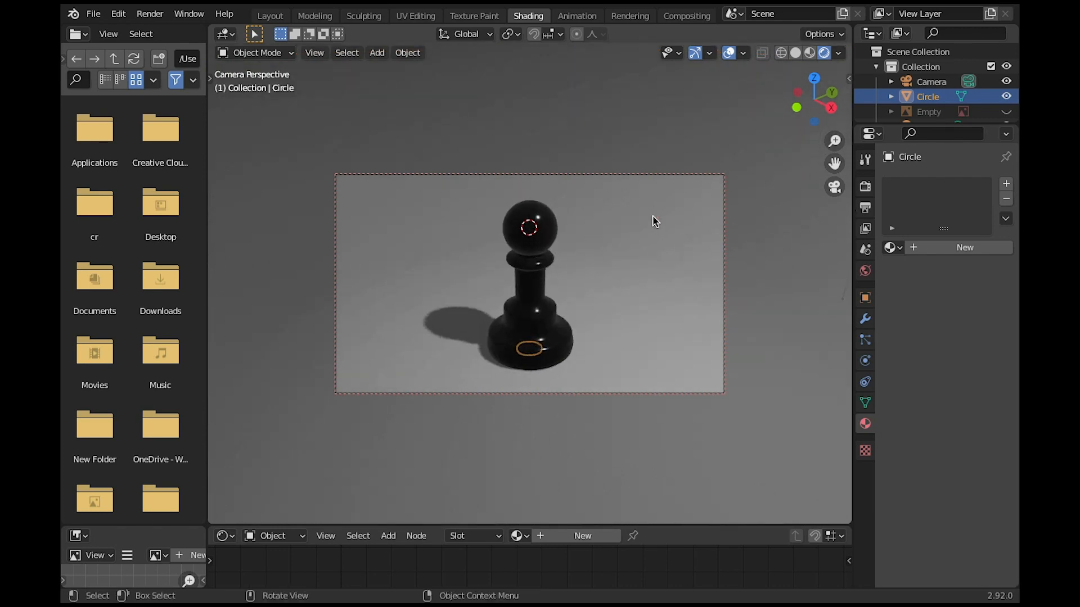
- Turn off the Camera to View lock and bring the whole camera frame into view
key(n)
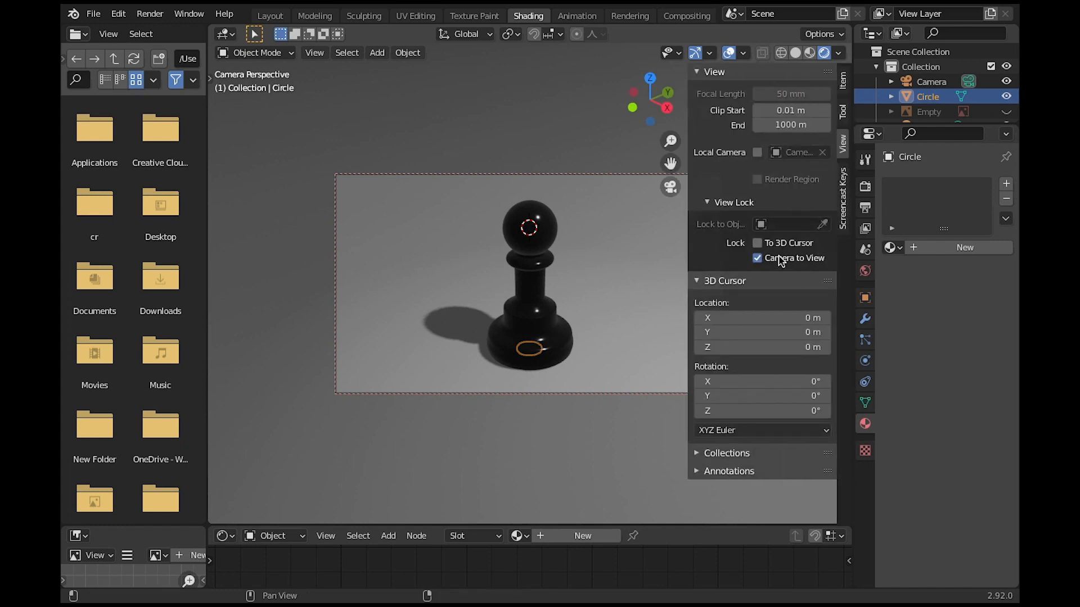
click(758, 259)
scroll(568, 163, down, 1)
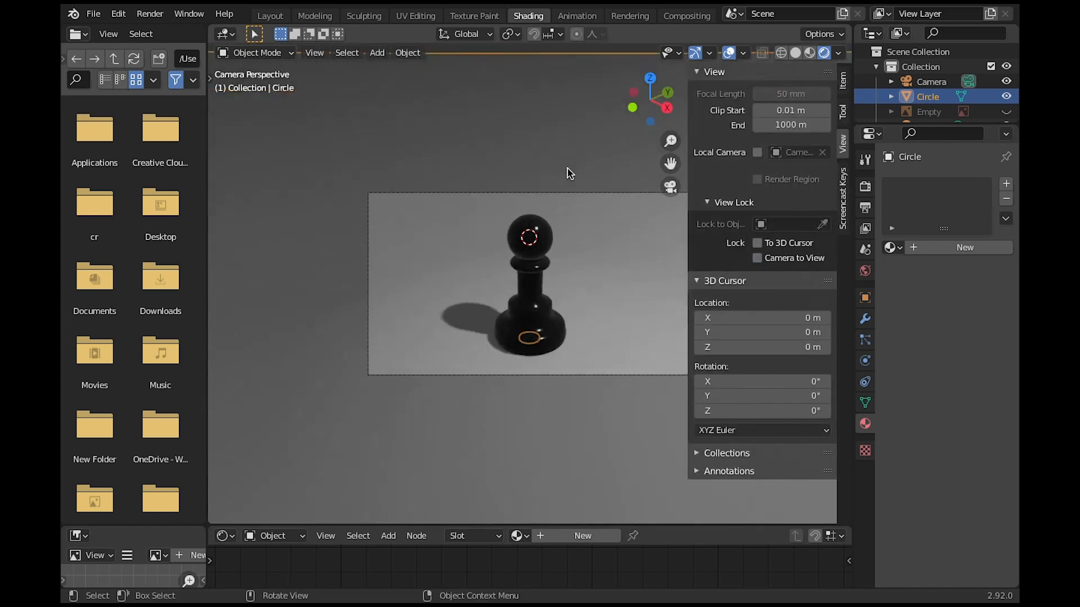
scroll(568, 169, up, 2)
shift+middle_drag(585, 168, 521, 175)
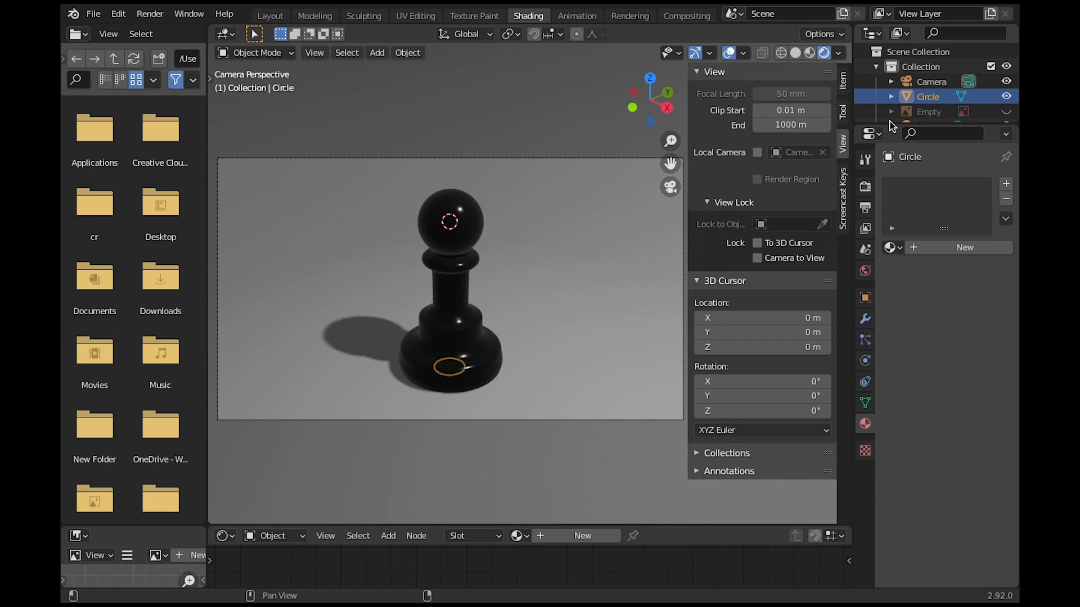
scroll(484, 174, down, 3)
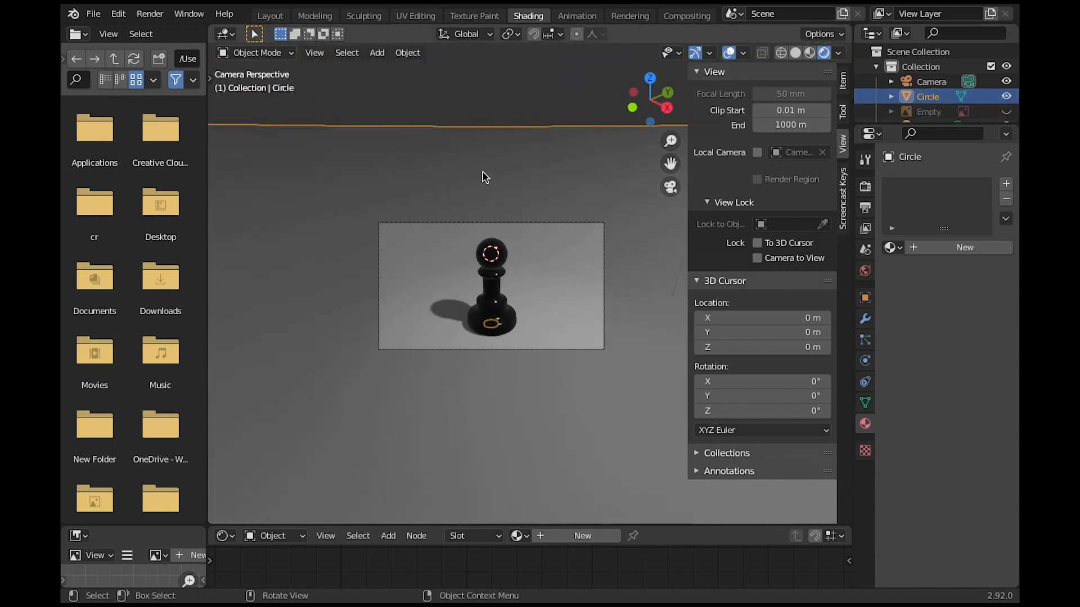
- Render the pawn scene as a still image, inspect the whole result, and dismiss the render window
click(147, 15)
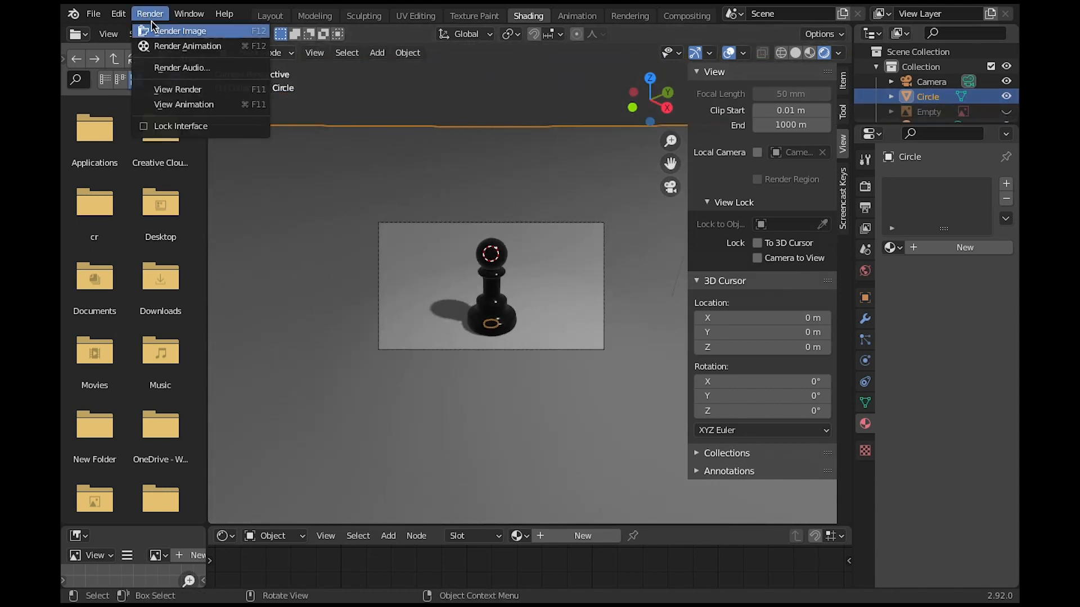
click(158, 31)
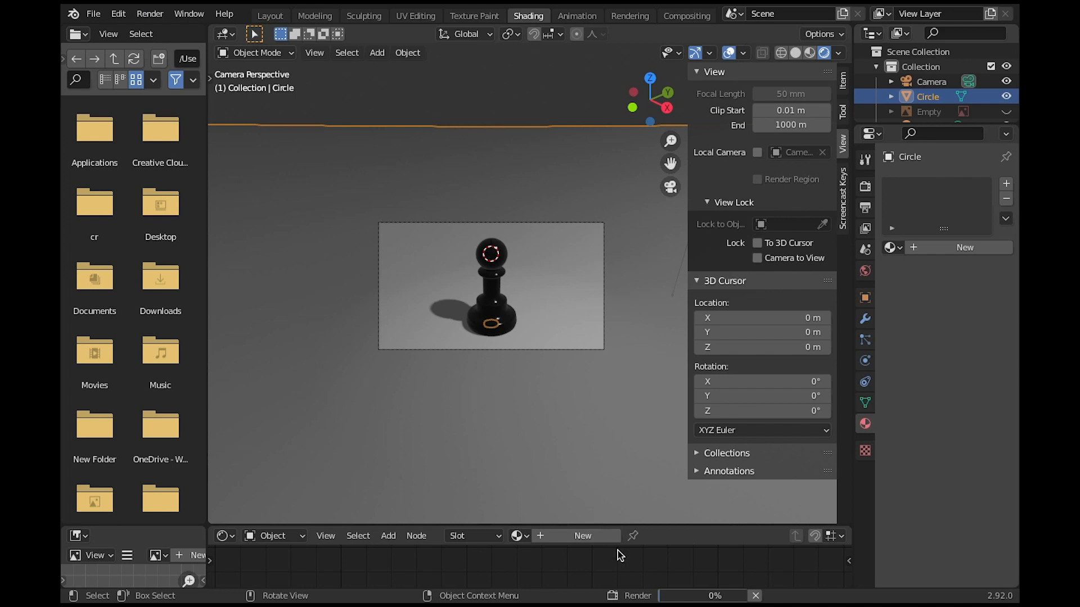
key(Home)
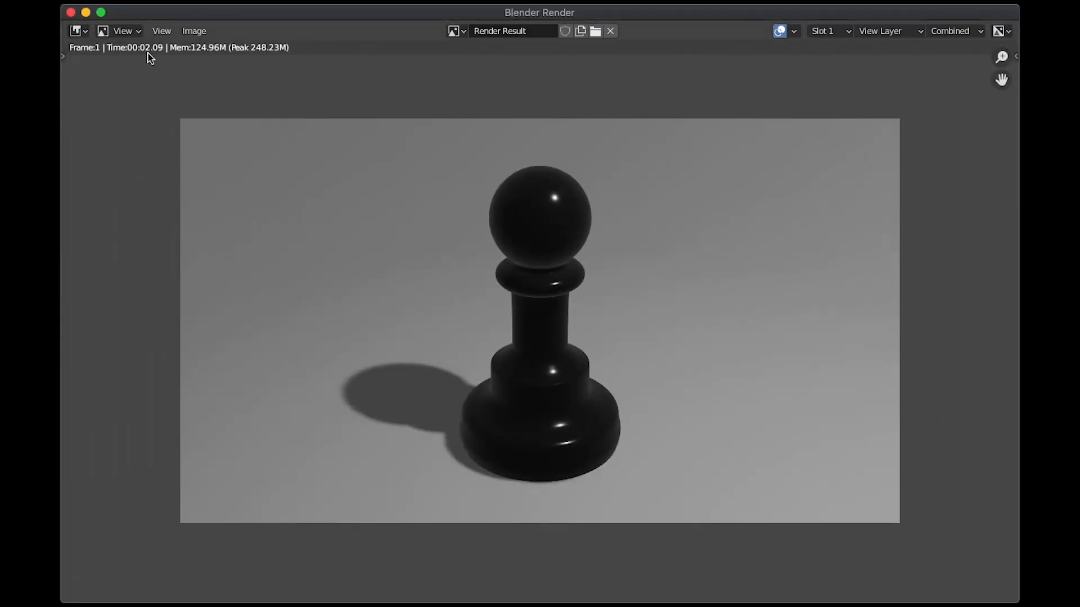
click(87, 13)
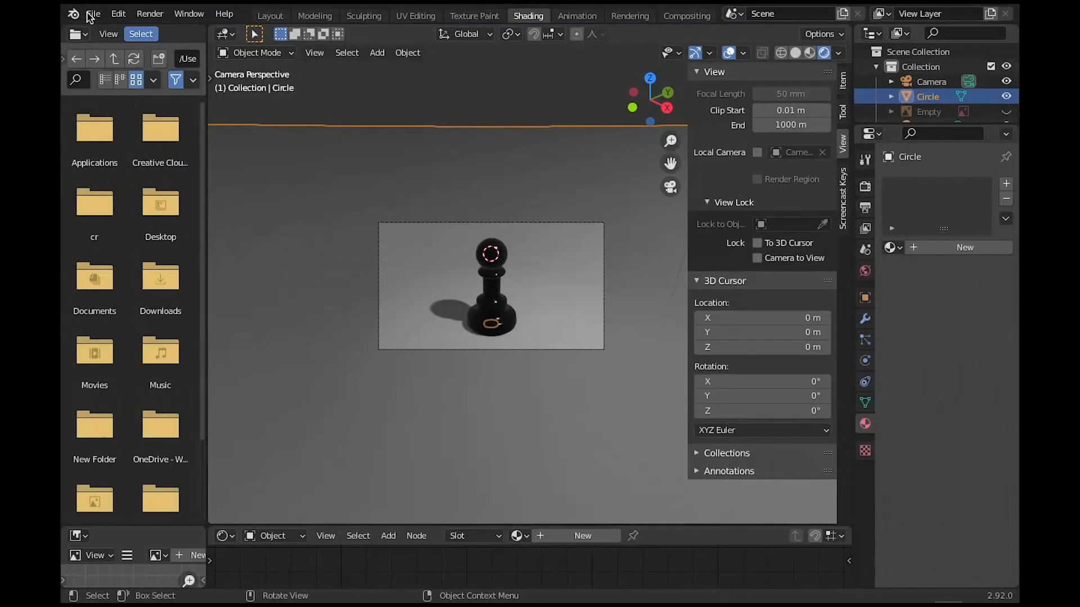
- Take the window out of full screen, fit it to the desktop, and set the render engine to Cycles
click(865, 186)
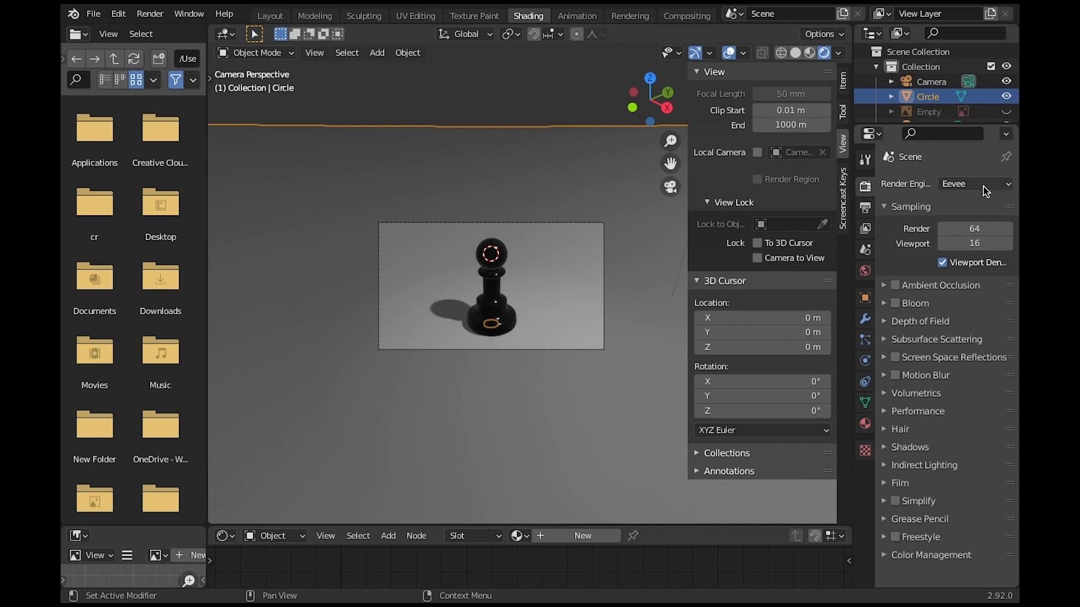
click(954, 185)
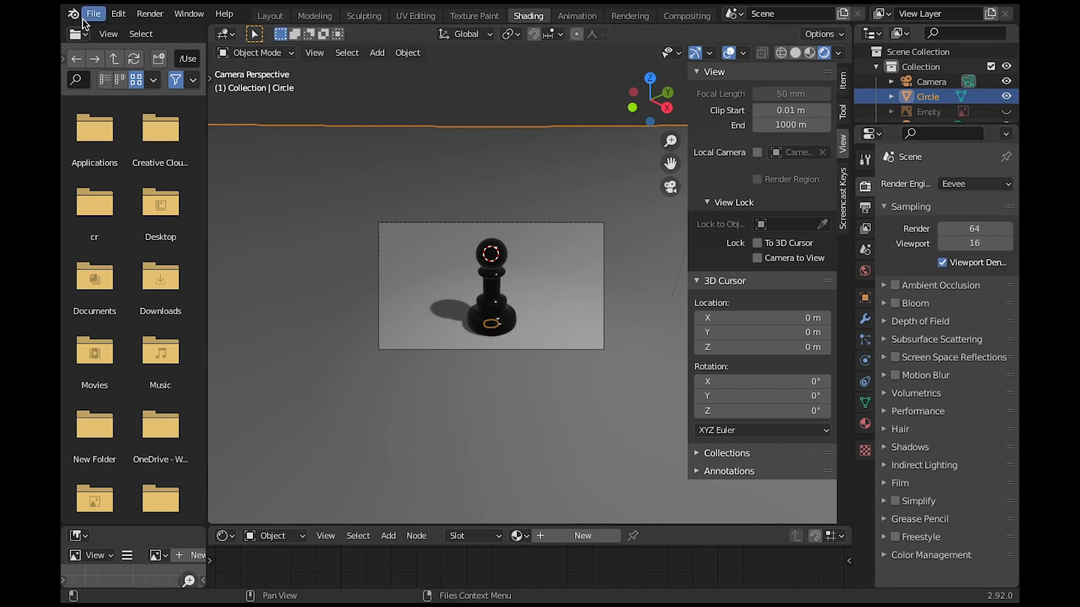
mouse_move(108, 8)
click(101, 29)
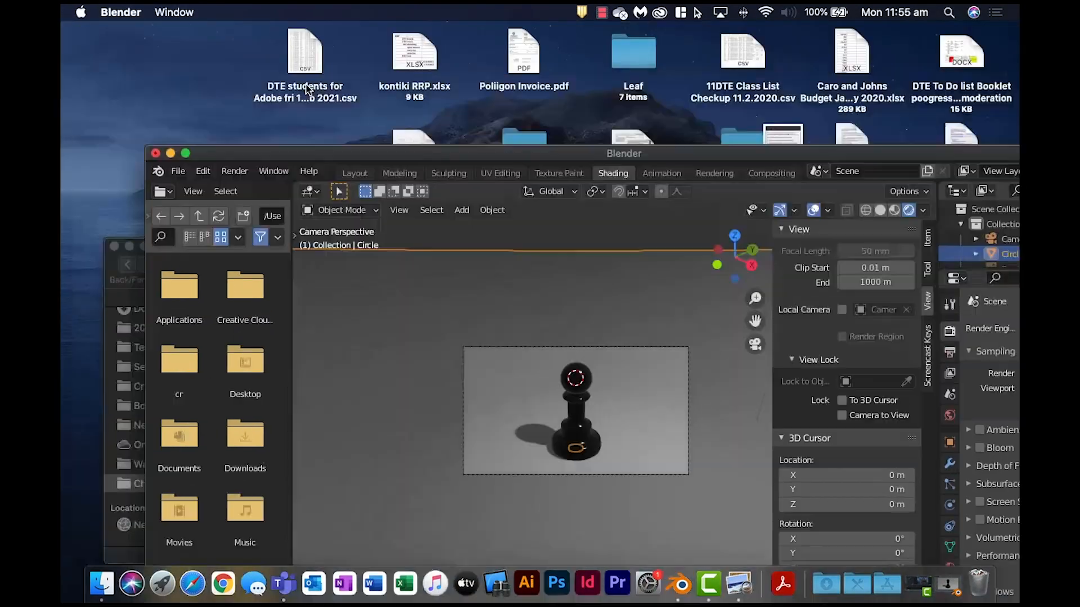
drag(349, 153, 276, 29)
click(956, 204)
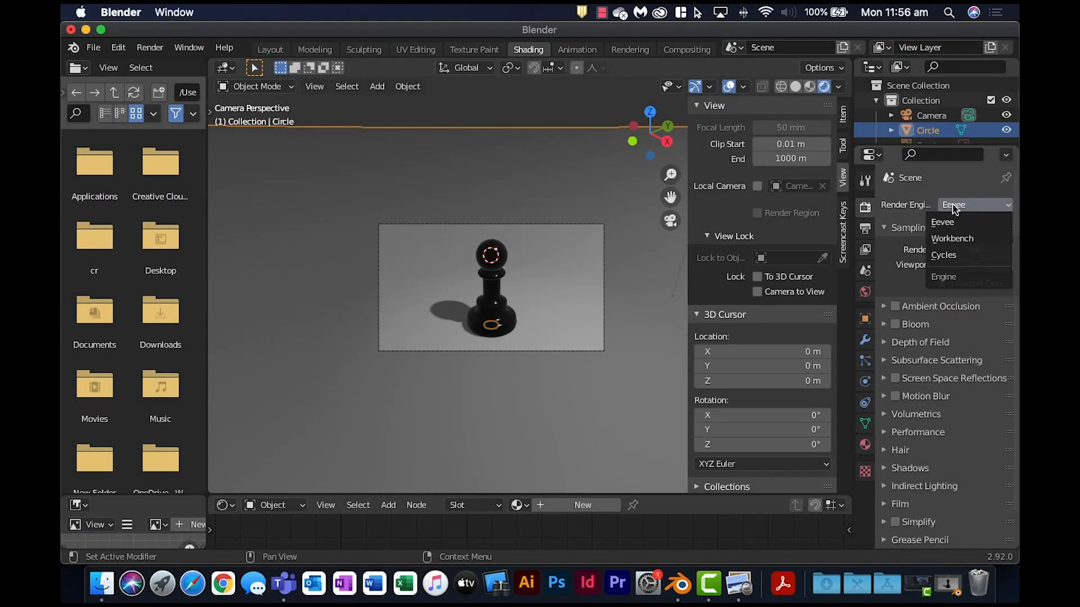
click(956, 266)
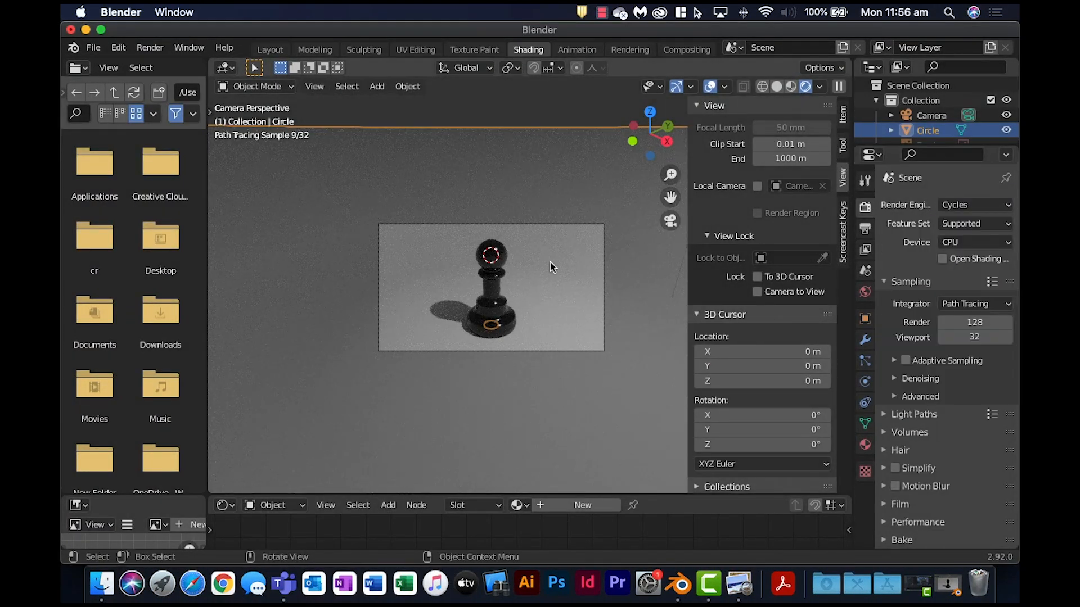
- Render the pawn scene as a still image with Cycles
click(150, 47)
click(174, 63)
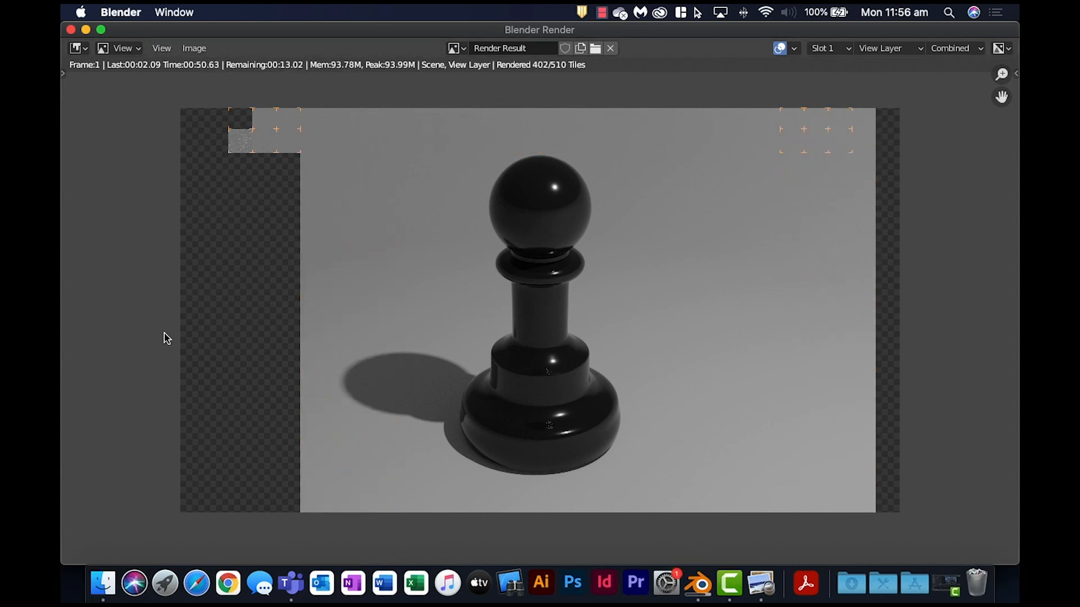
click(191, 46)
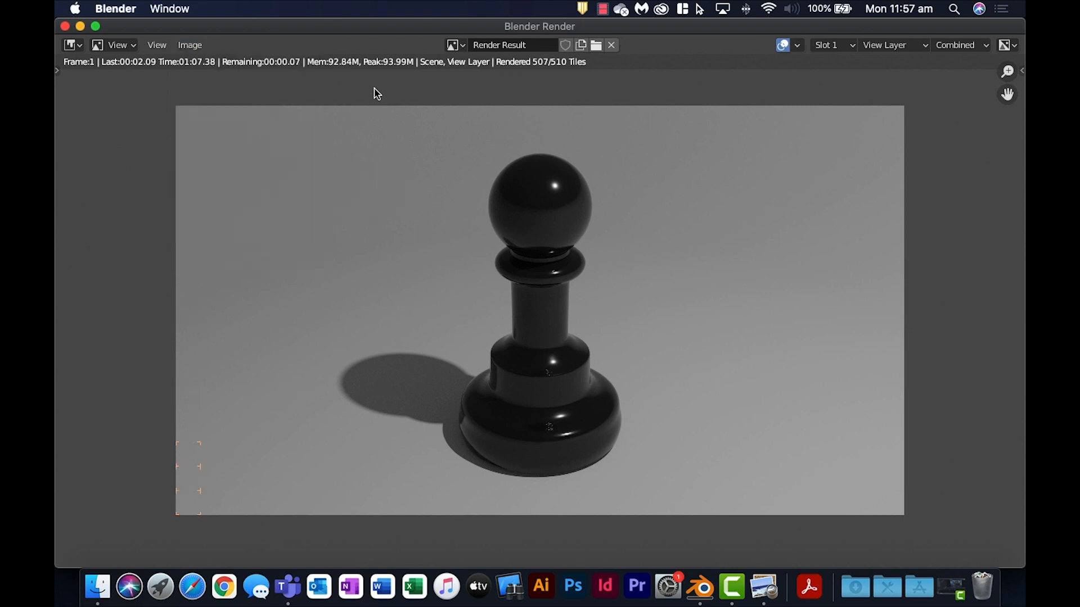
- Start saving the render as an image and create and open a "Renders" folder inside the Chess Piece Beginner folder
click(198, 46)
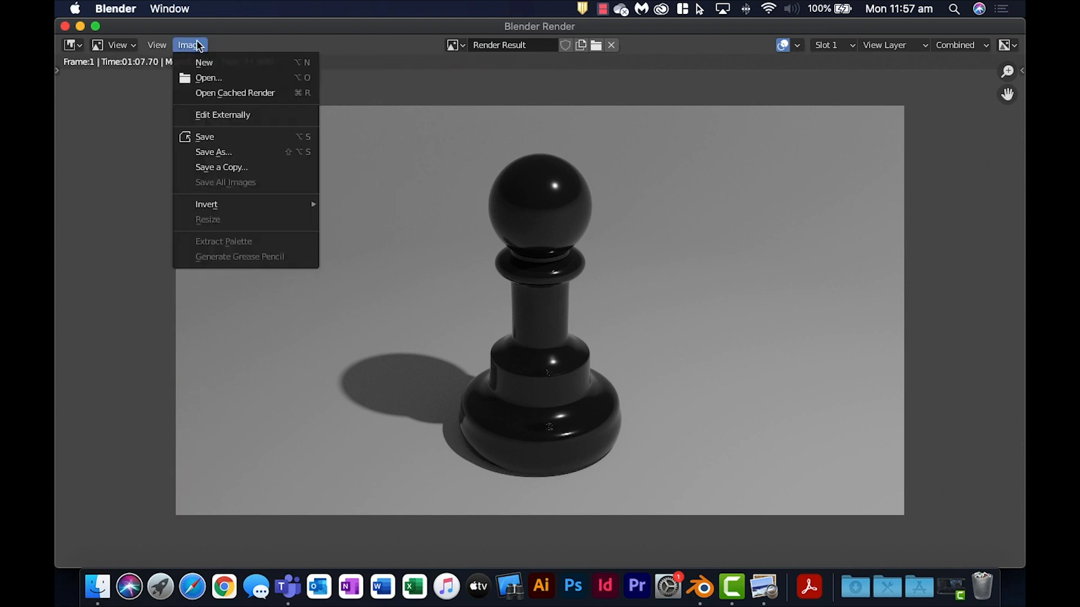
click(237, 154)
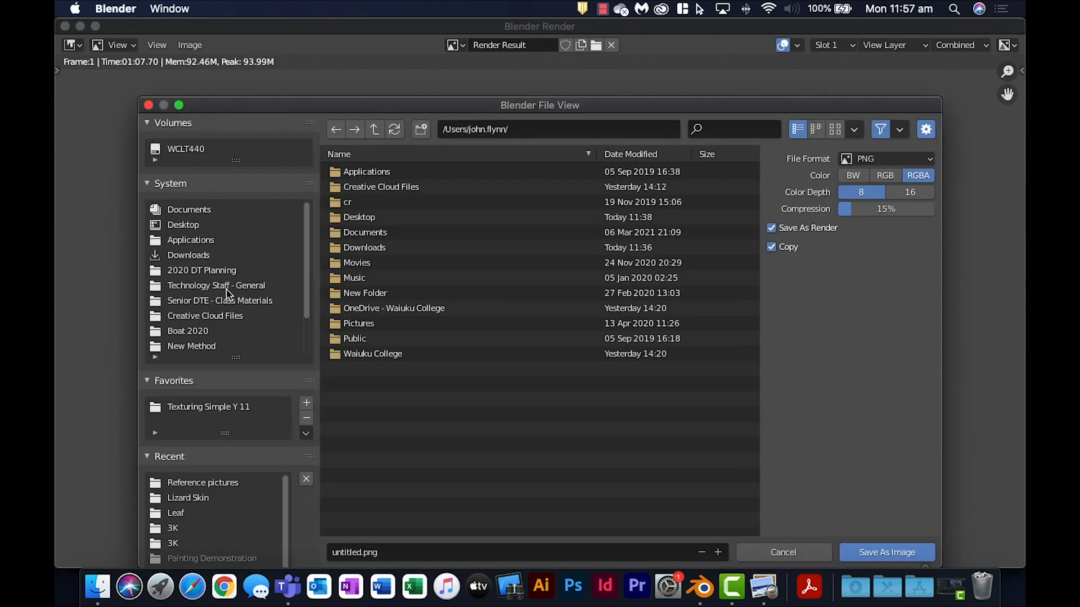
scroll(207, 313, down, 3)
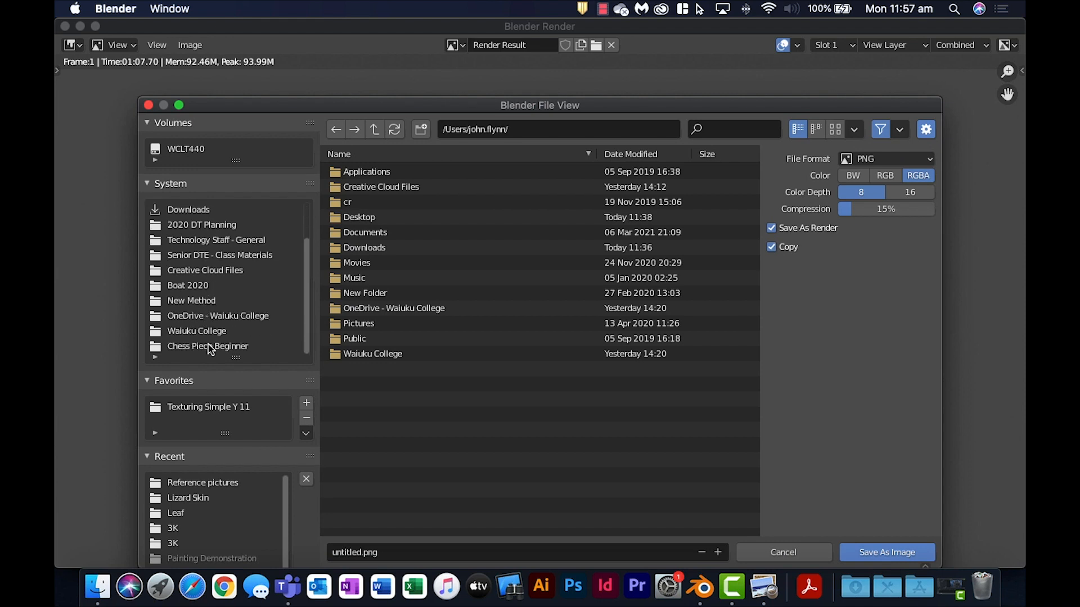
click(208, 346)
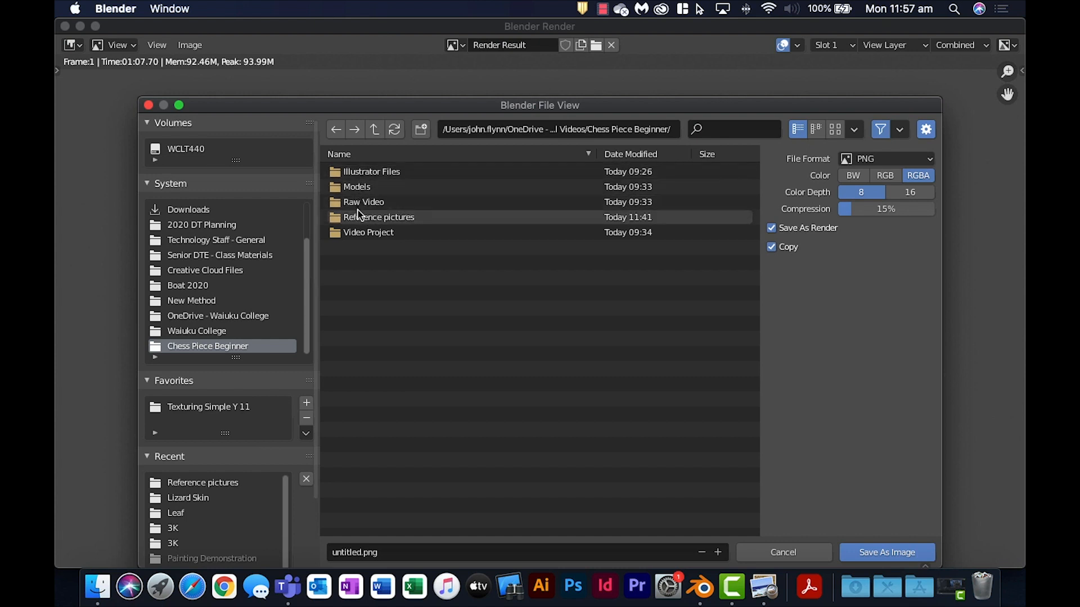
click(420, 128)
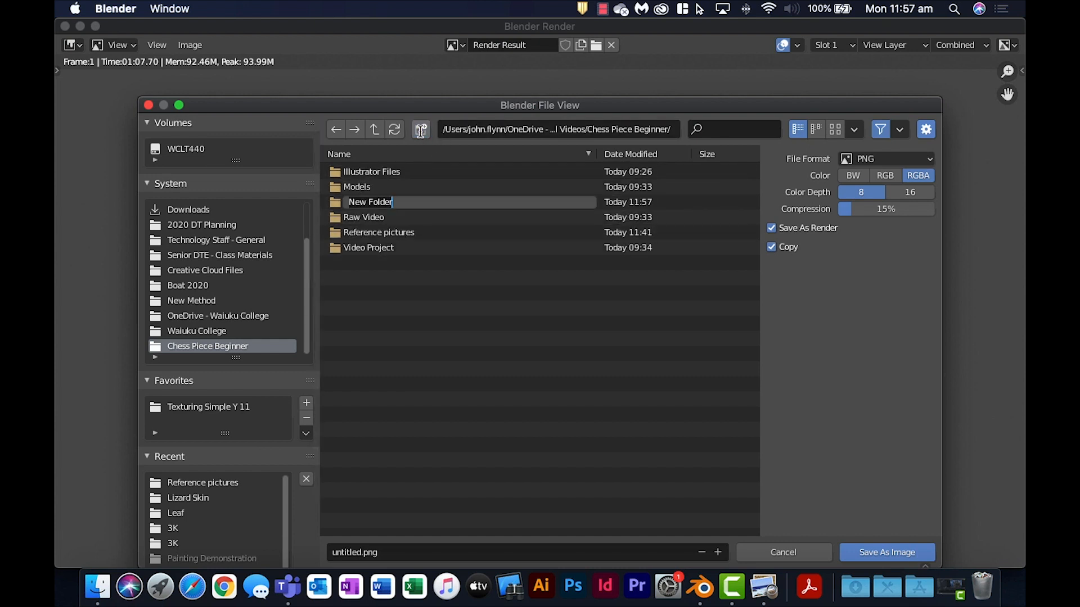
text(Renders)
key(Return)
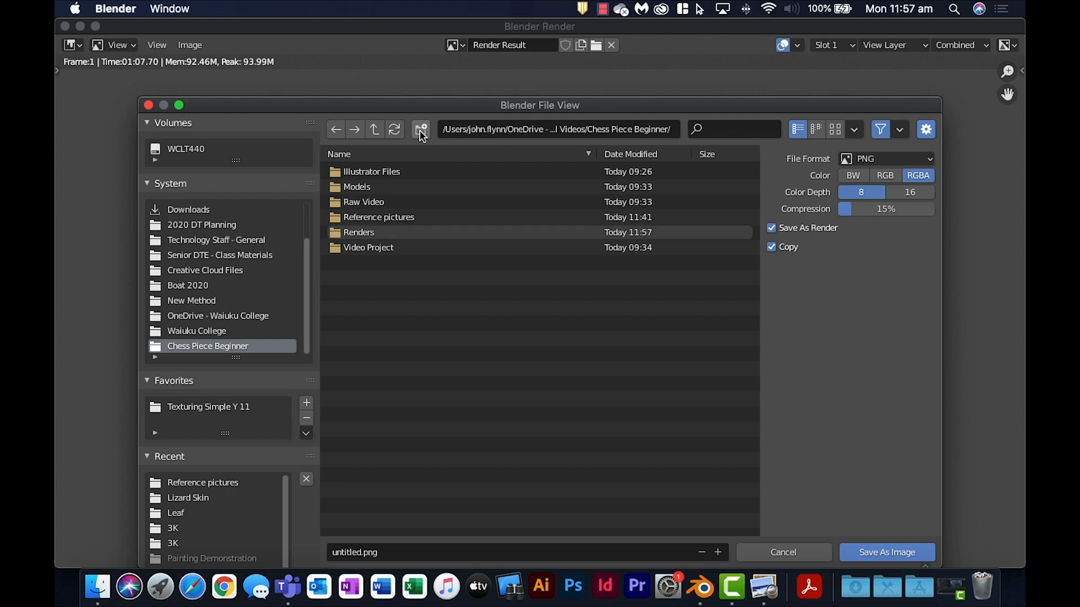
double_click(352, 233)
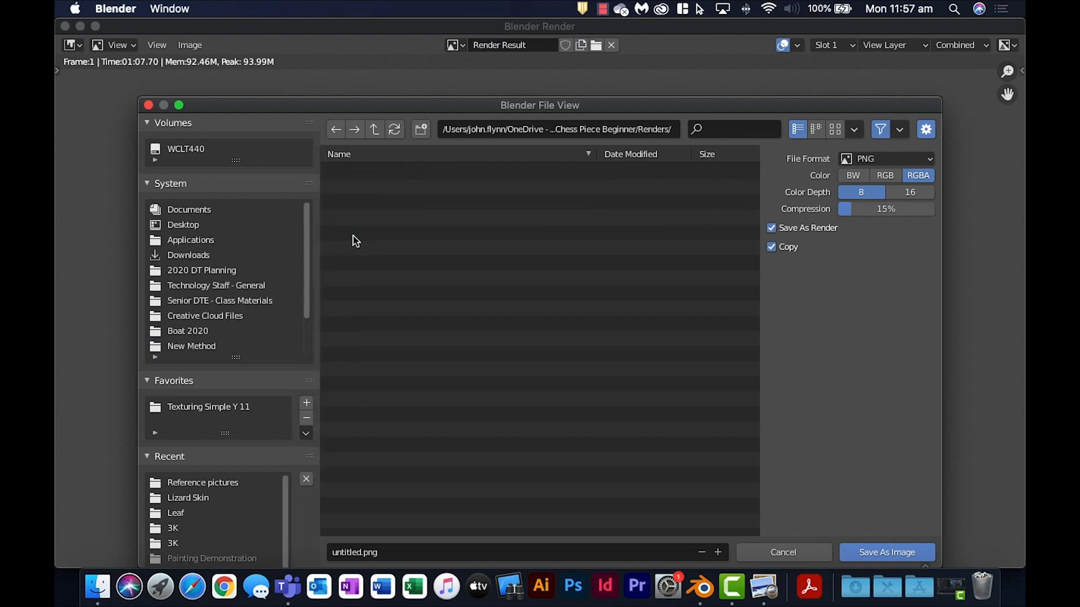
- Name the PNG file "Pawn Cycles render 01" and save it in the Renders folder
click(364, 553)
text(Pawn Cycles render 01)
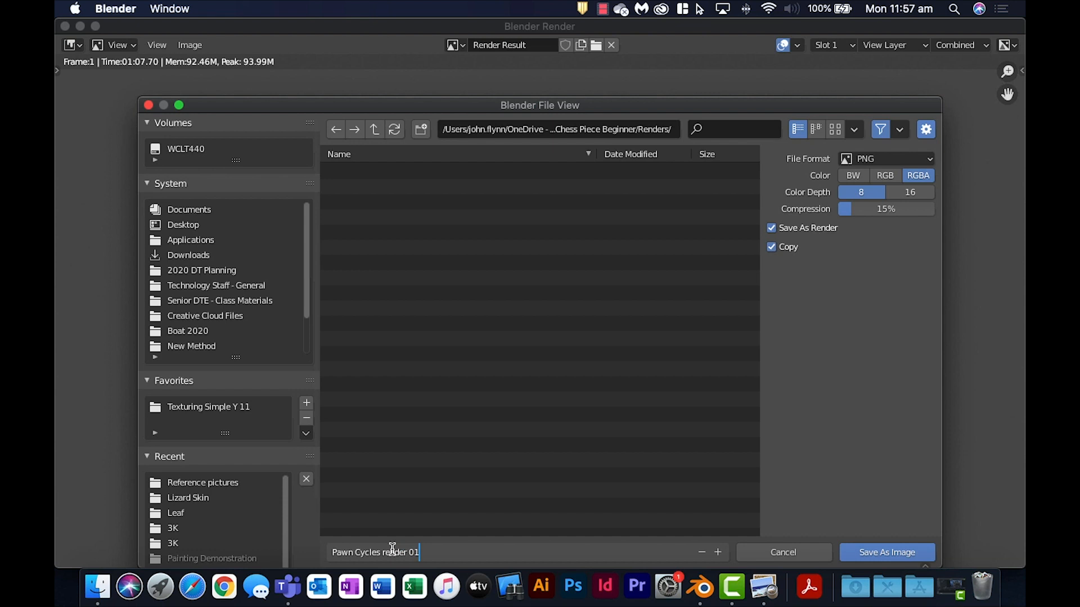
key(Return)
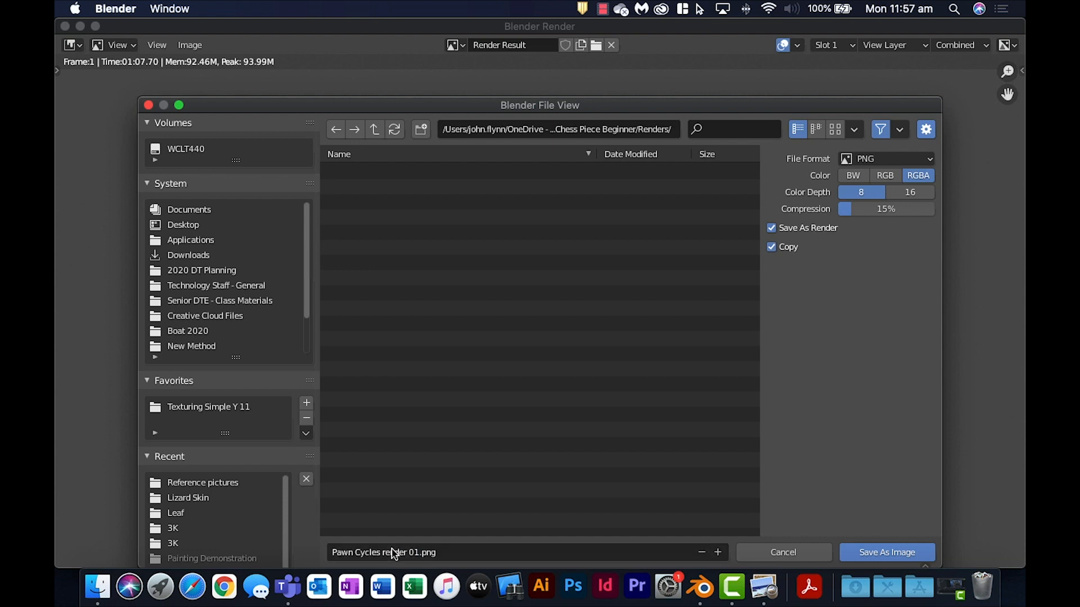
click(886, 553)
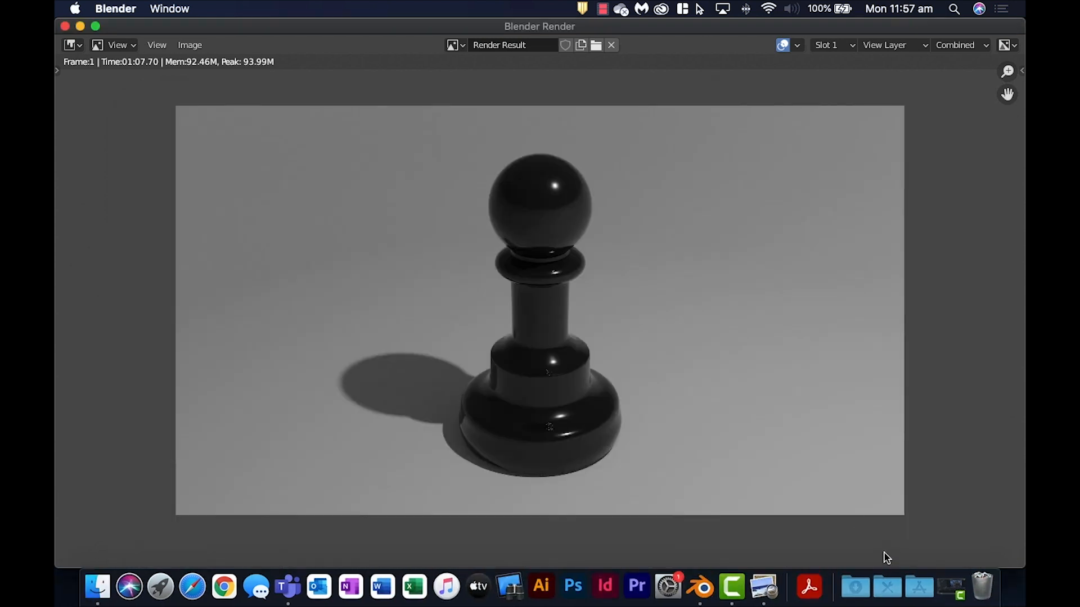
- Select Slot 2 for the next render result and minimise the render window
click(853, 48)
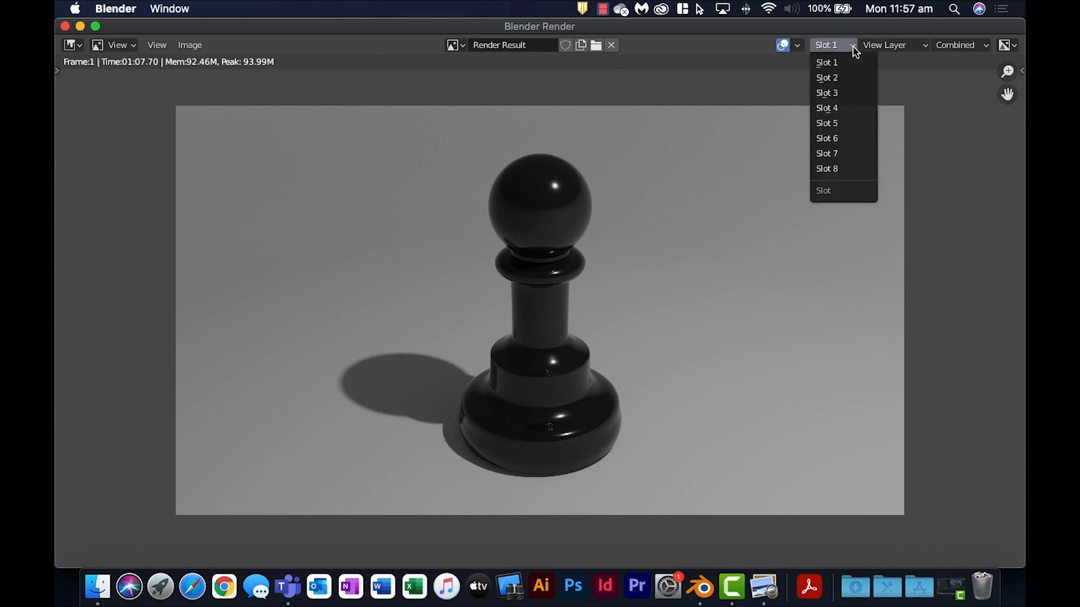
click(837, 79)
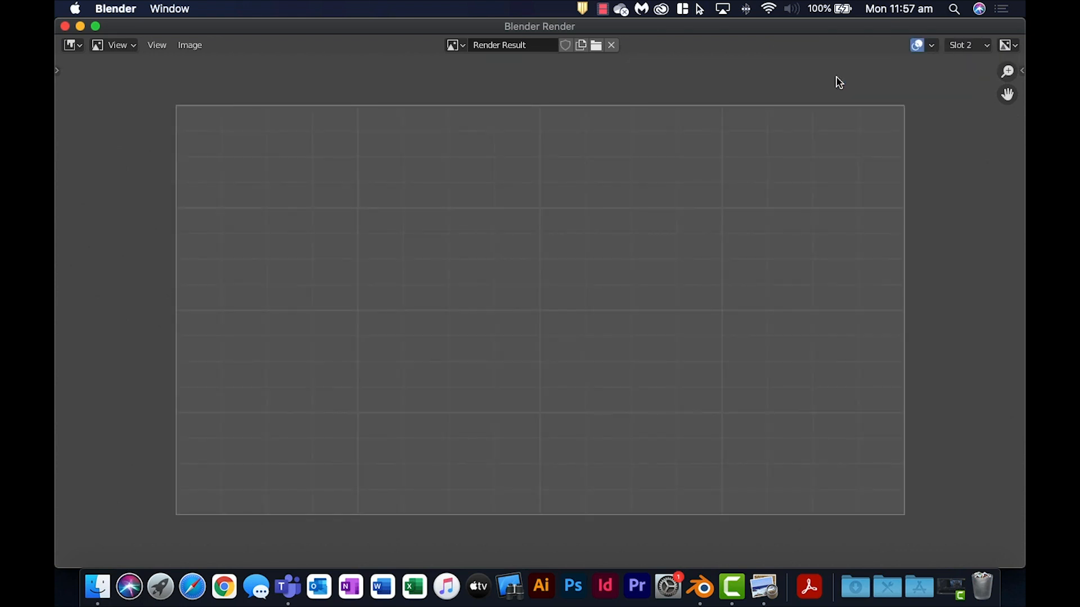
click(79, 26)
- Set the render engine to Eevee and render the pawn scene as a still image into Slot 2
click(979, 204)
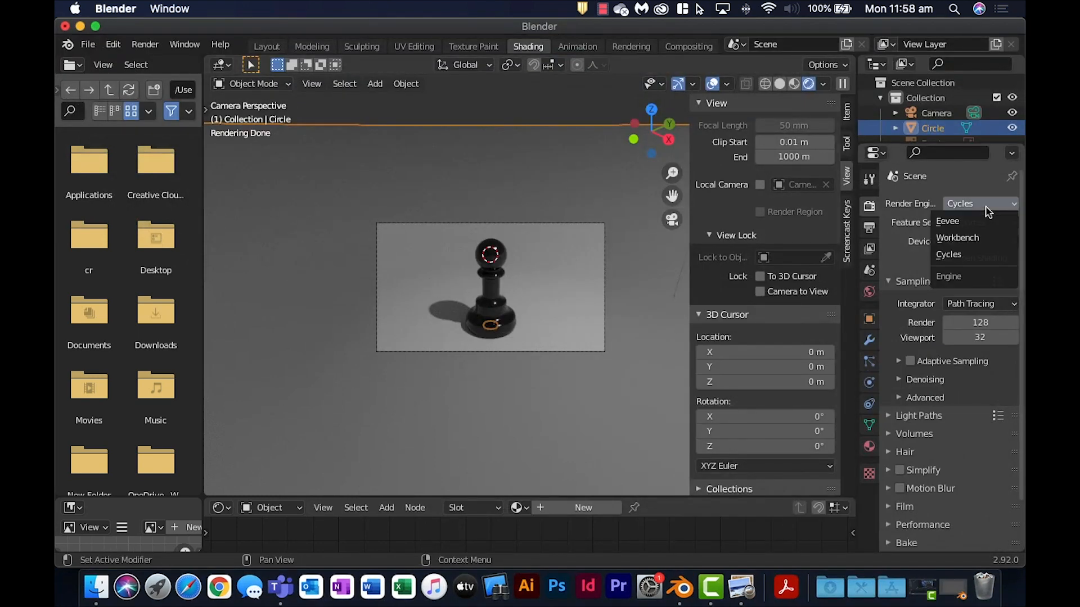
click(971, 224)
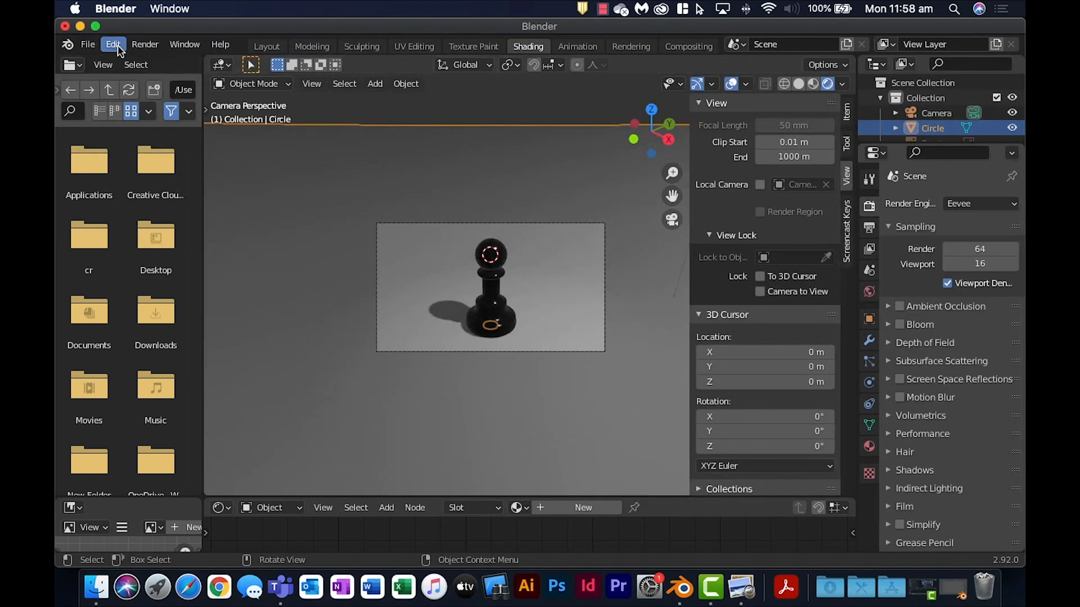
click(145, 45)
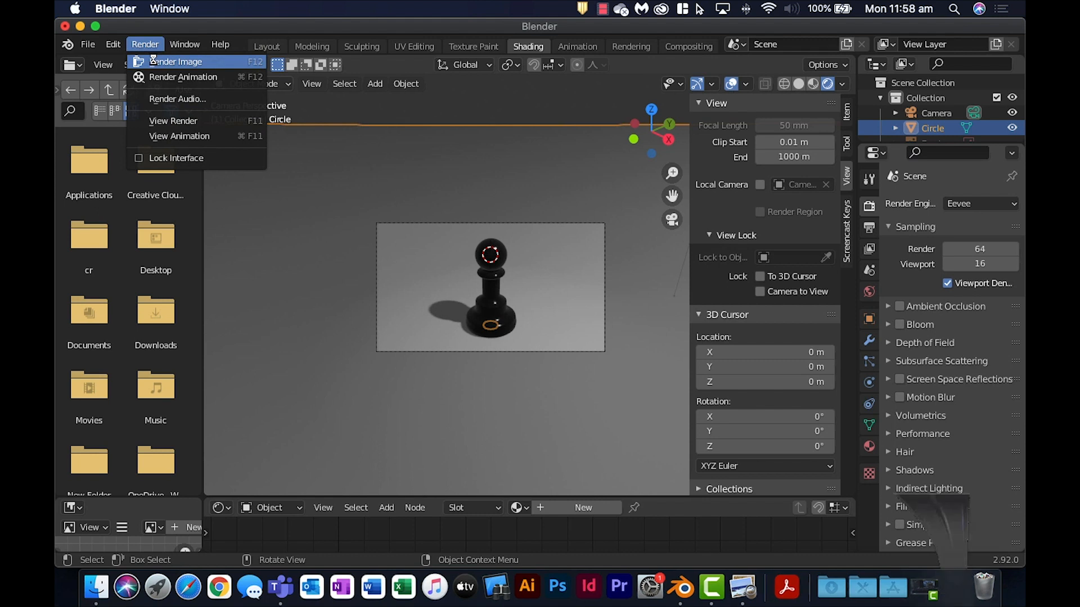
click(157, 65)
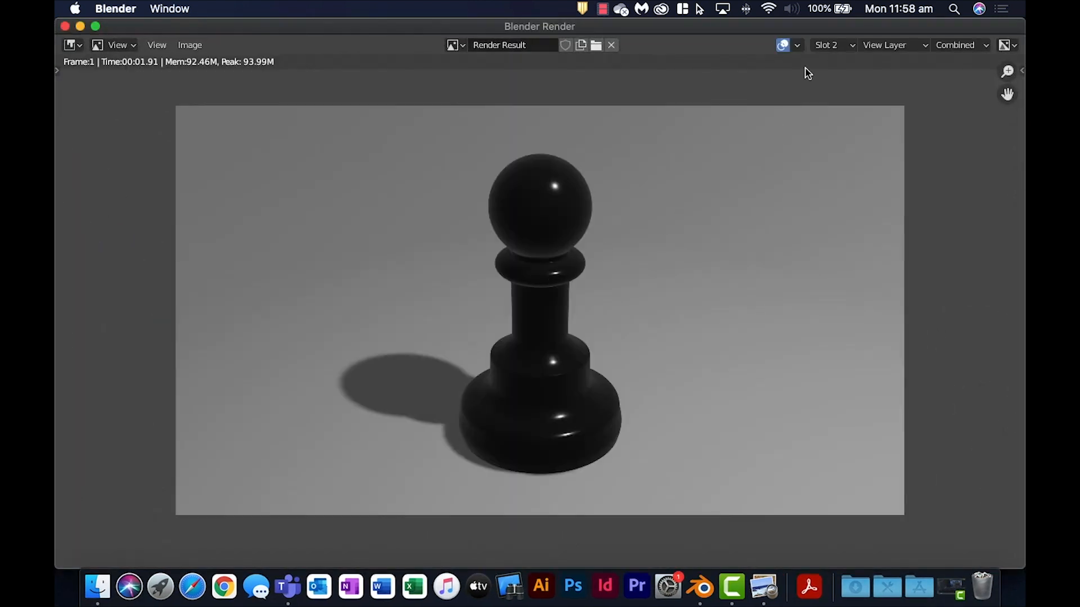
- Compare the Cycles render in Slot 1 with the Eevee render in Slot 2 by alternating between them, finishing on Slot 1
click(849, 45)
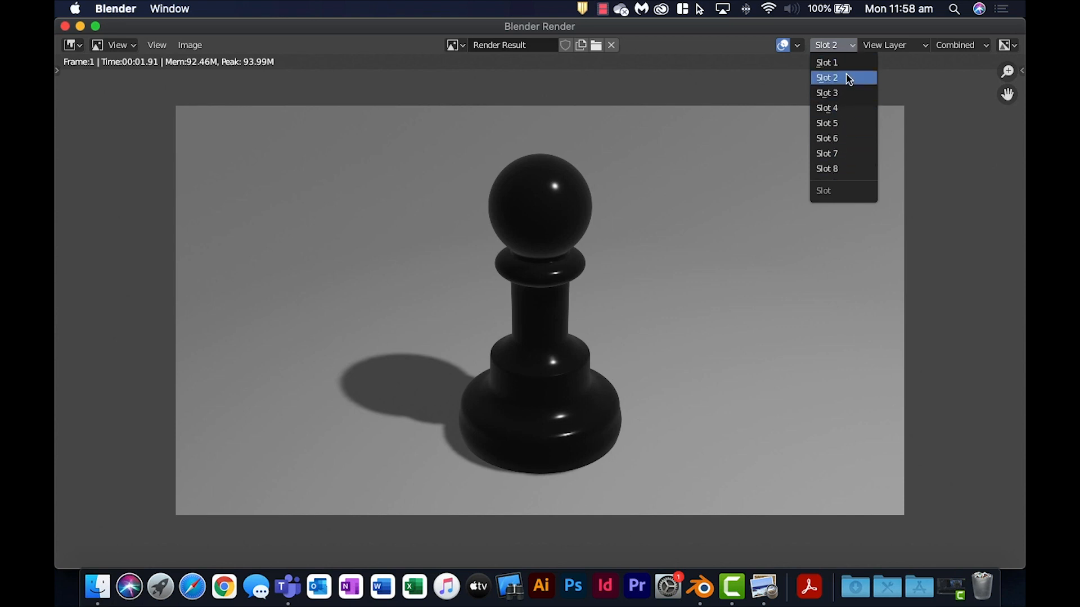
click(847, 63)
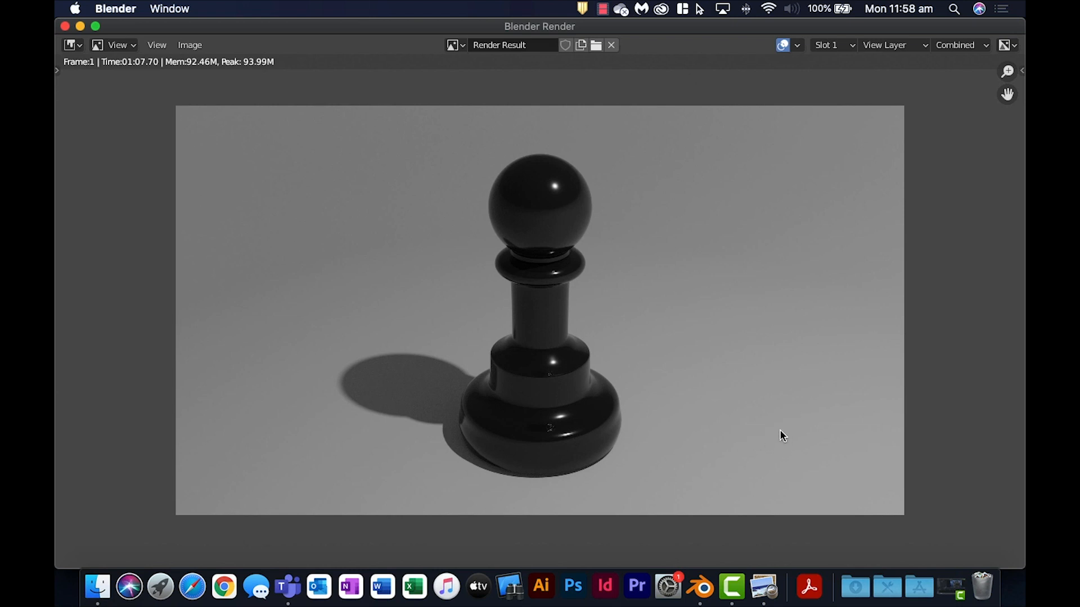
click(833, 45)
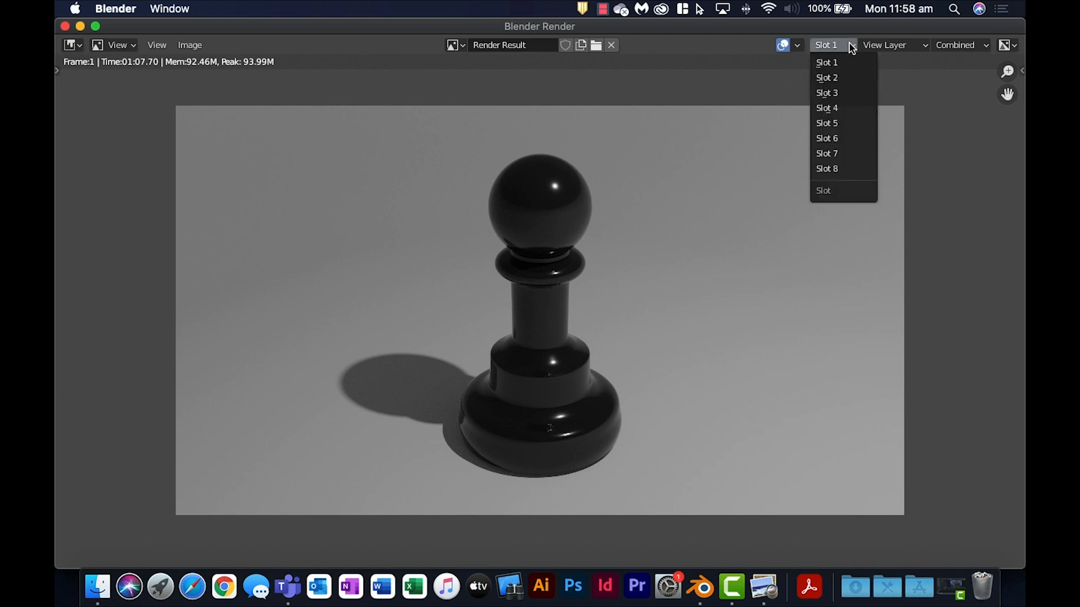
click(843, 78)
click(838, 45)
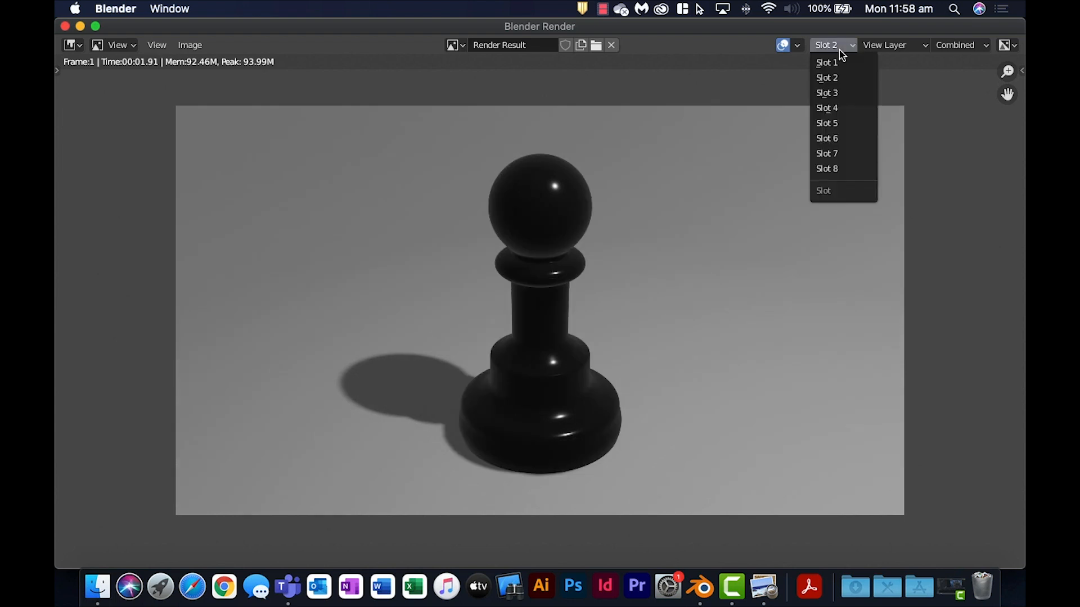
click(841, 63)
click(833, 45)
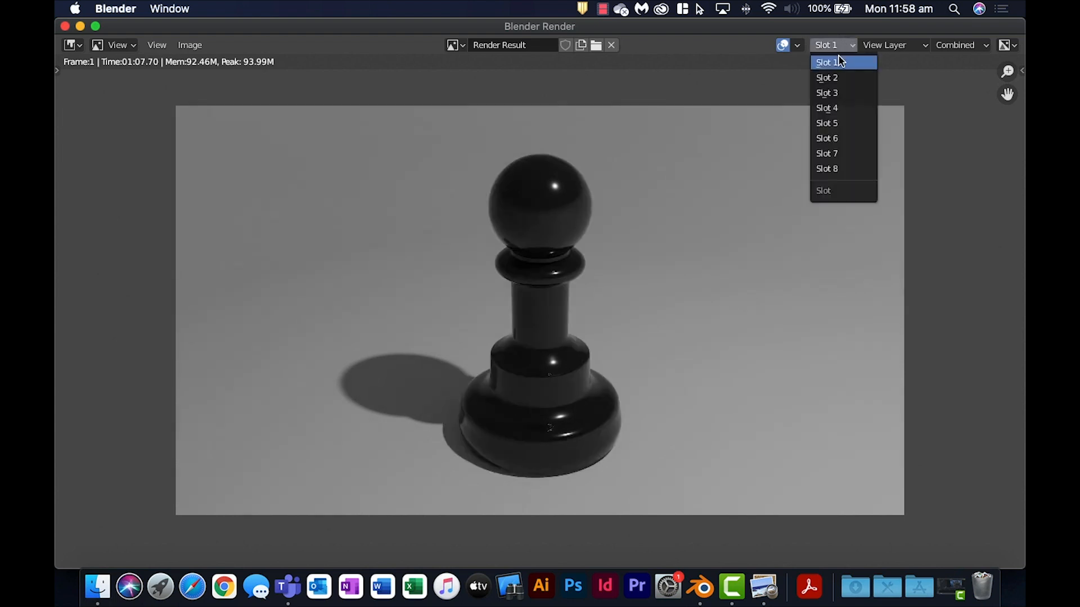
click(839, 77)
click(837, 46)
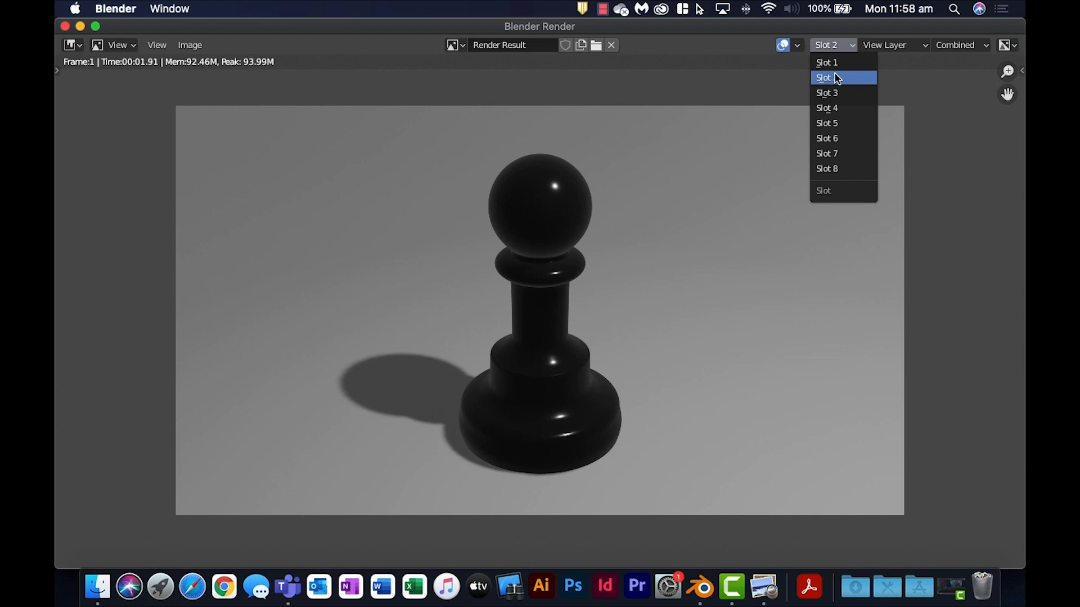
click(837, 77)
click(838, 46)
click(842, 64)
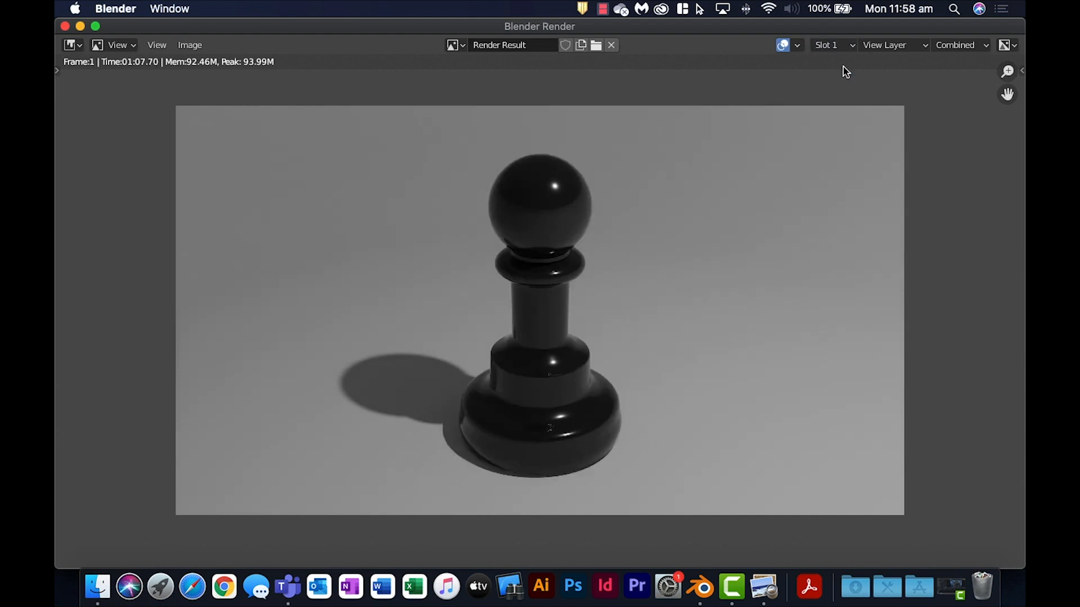